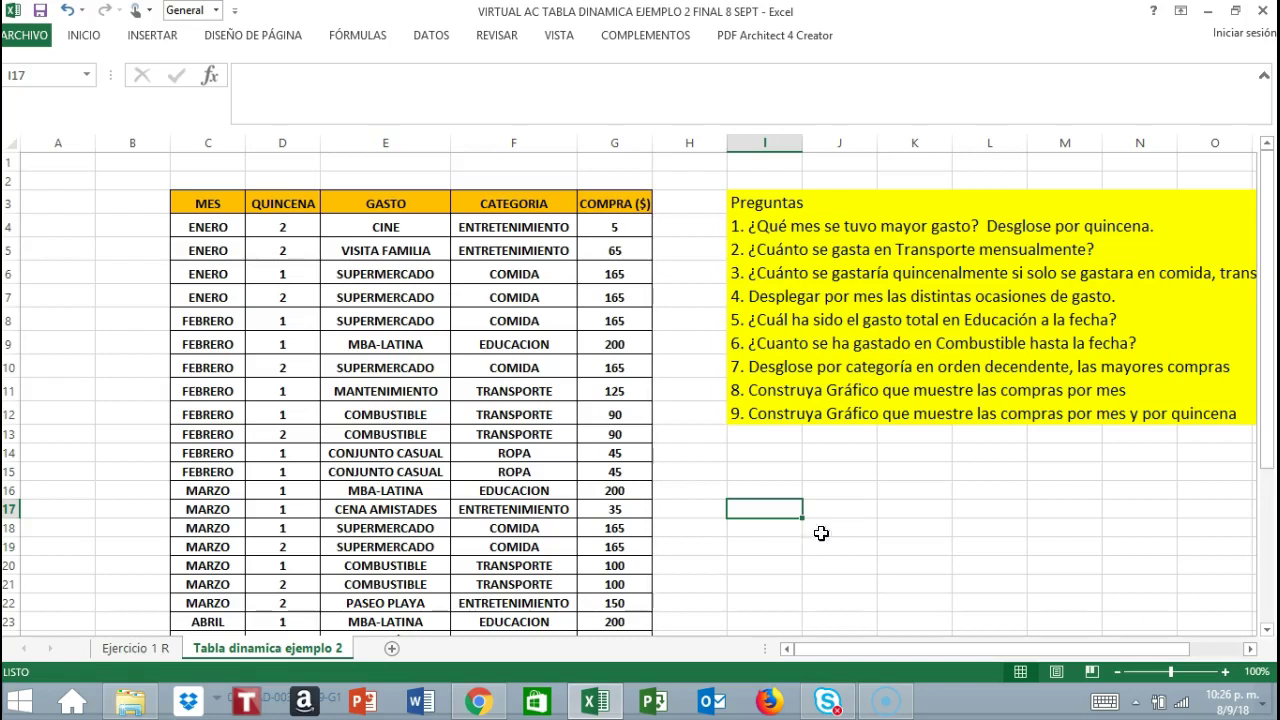
- Examine the expense table's column headers and the expense, category and purchase amount of its first record
scroll(769, 483, down, 1)
scroll(769, 482, up, 1)
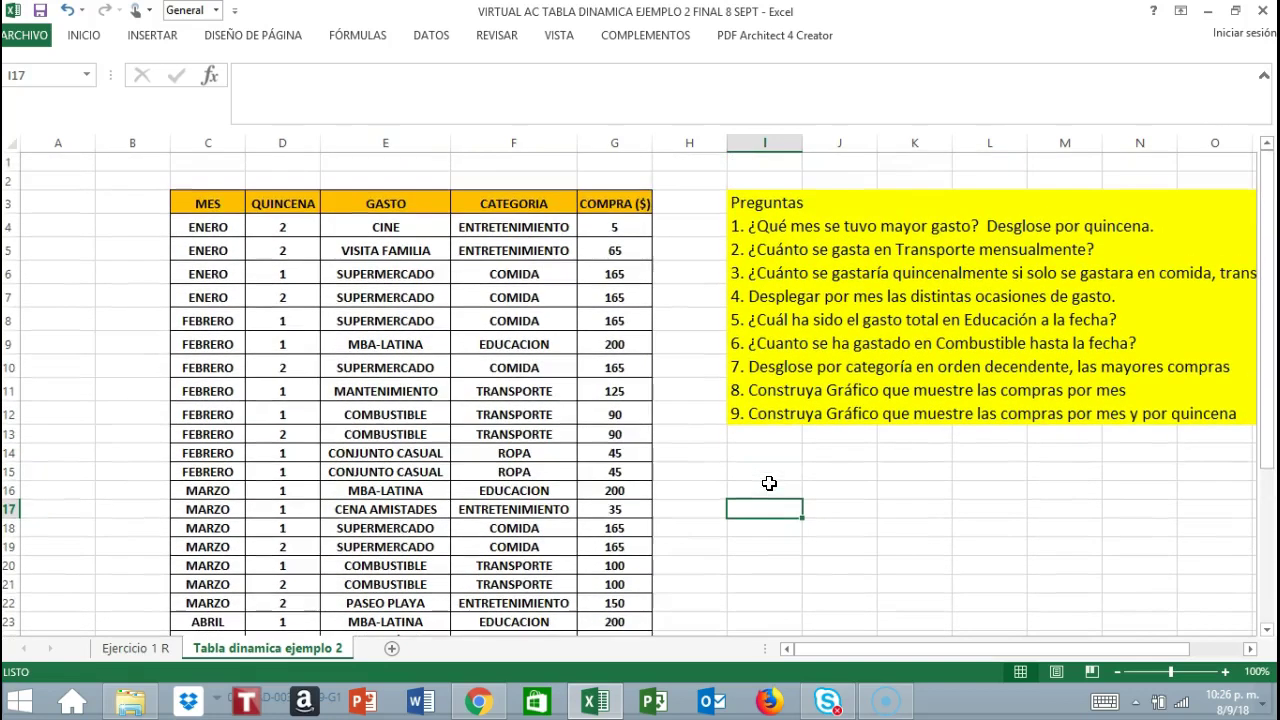
click(242, 204)
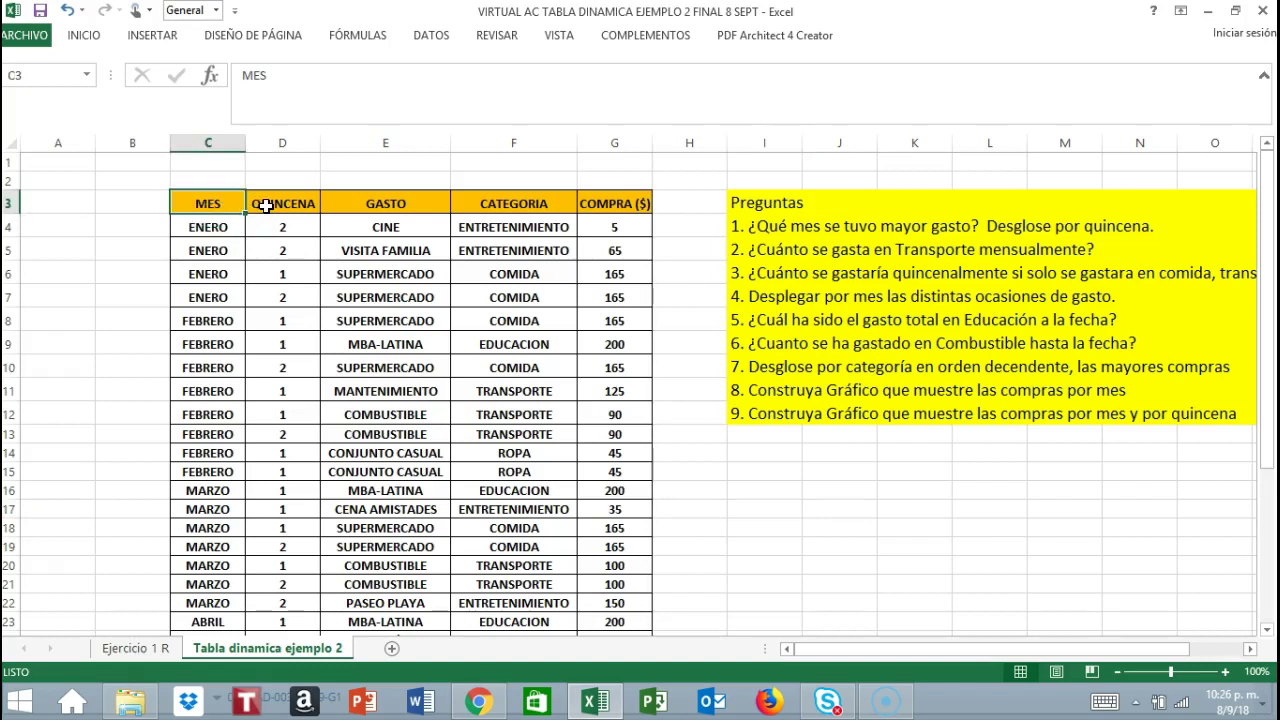
click(266, 205)
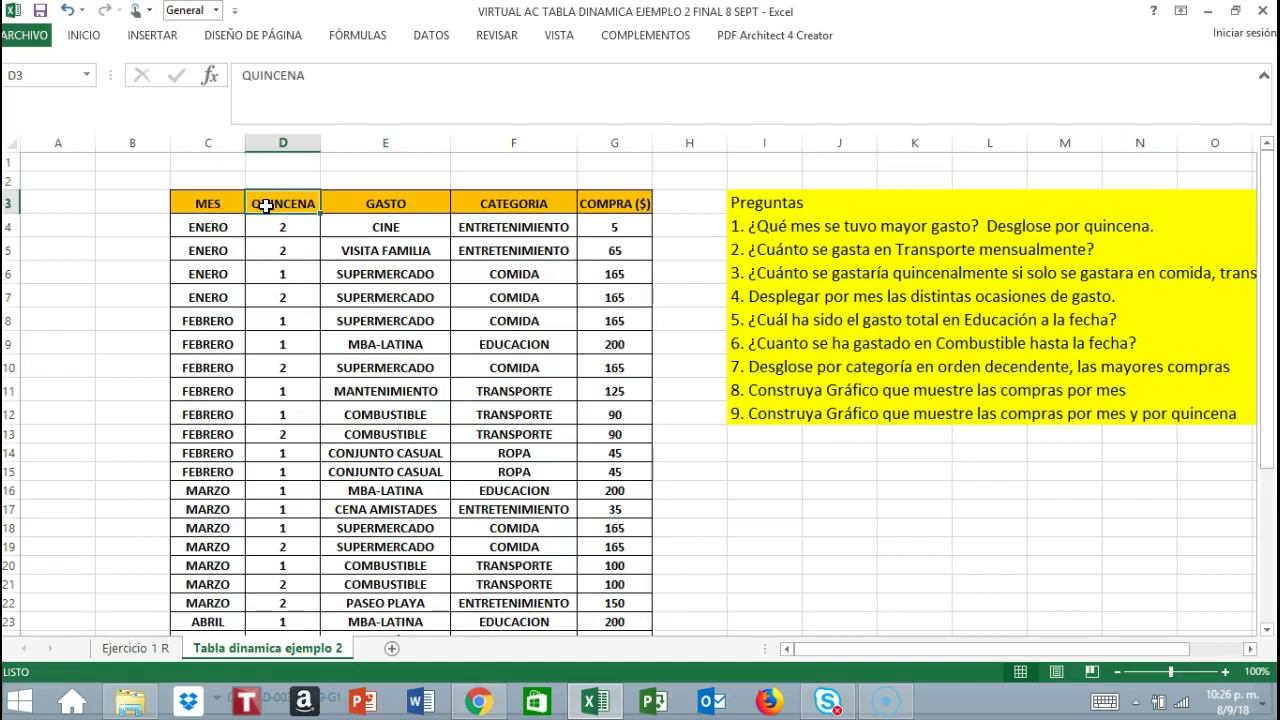
click(362, 211)
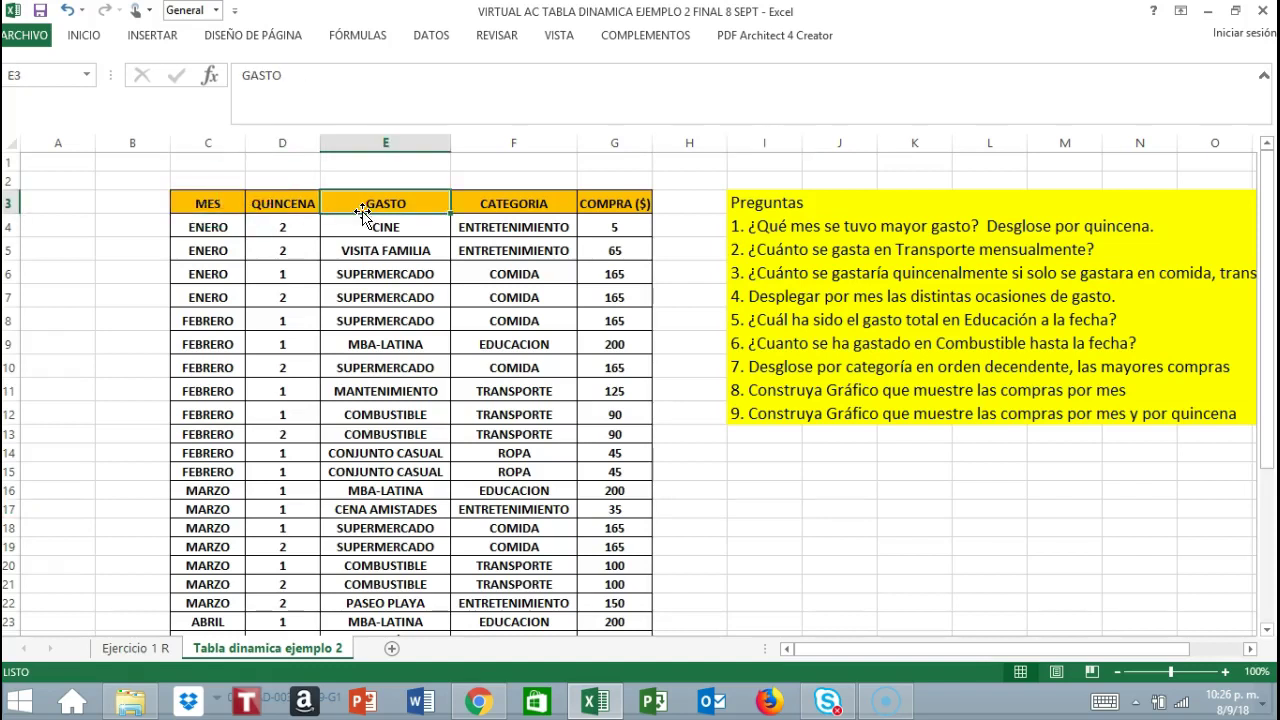
click(508, 214)
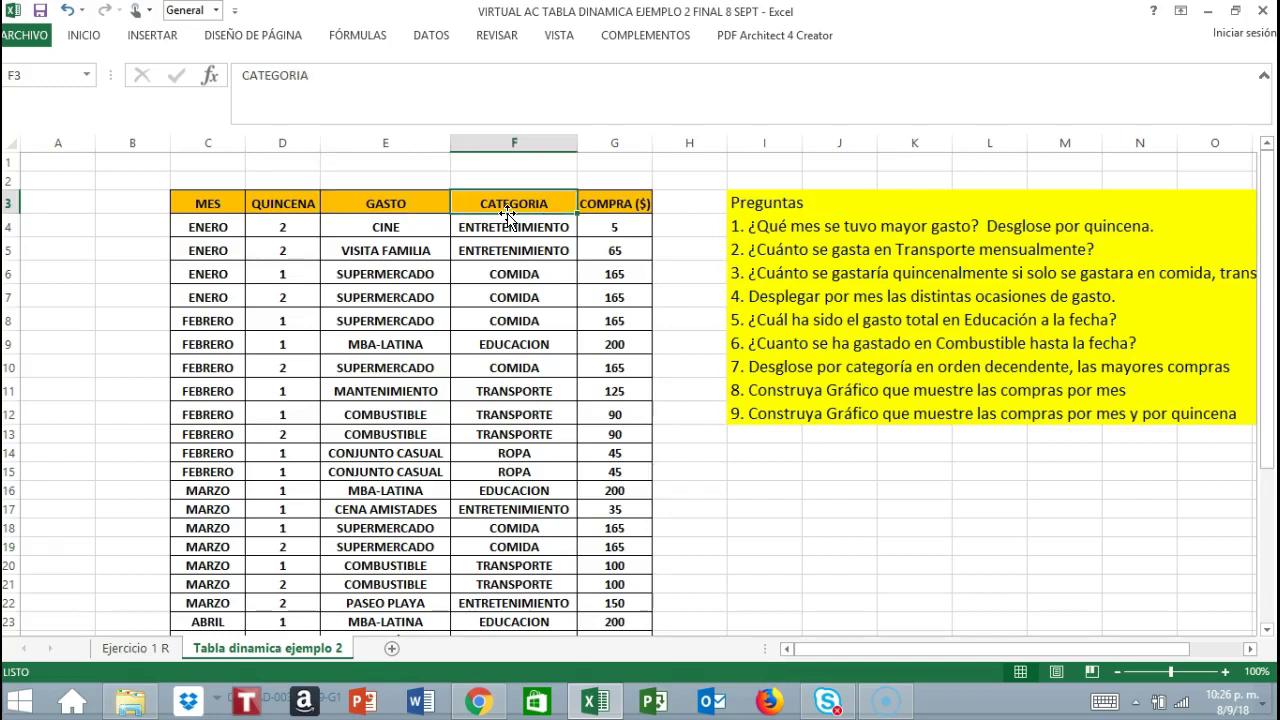
click(430, 229)
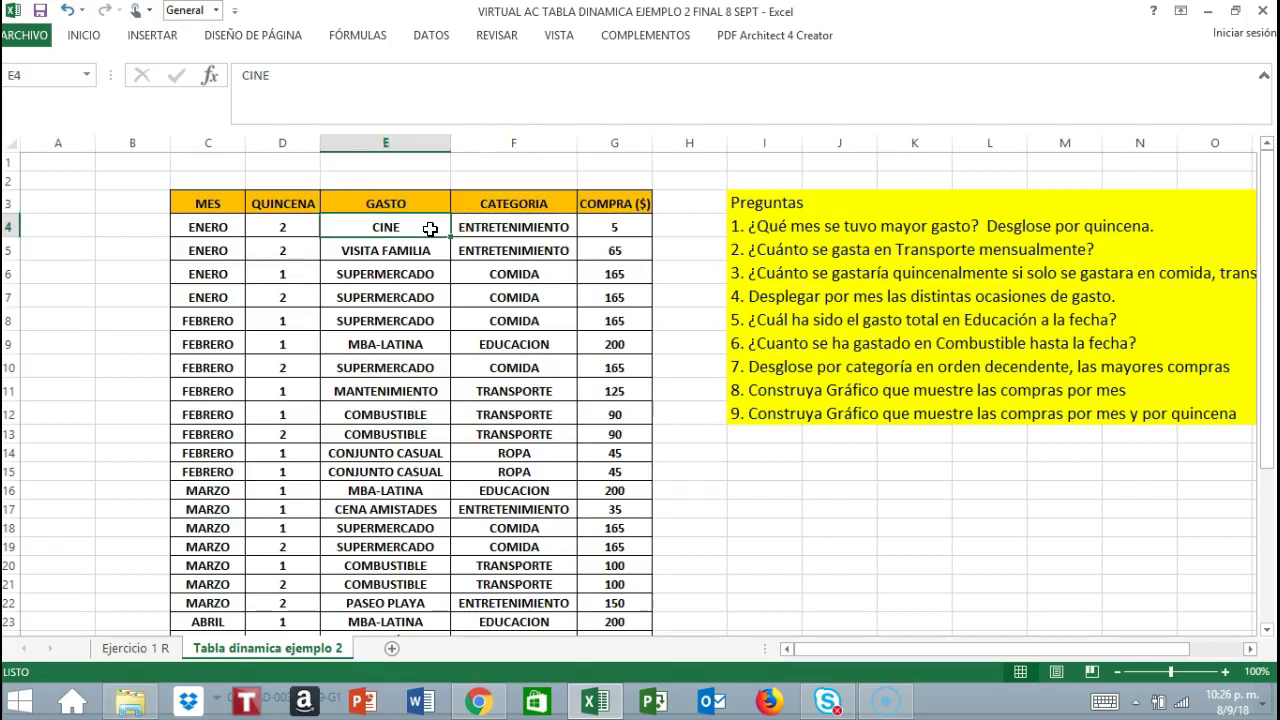
click(512, 229)
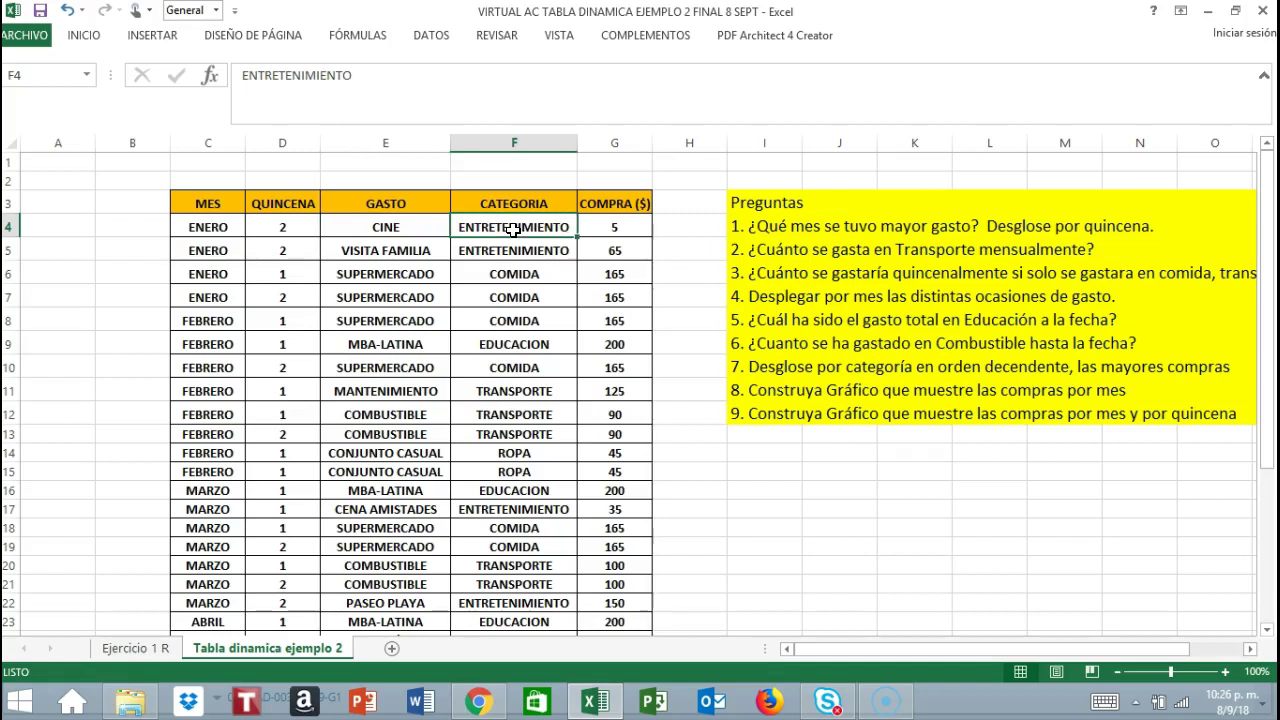
click(617, 231)
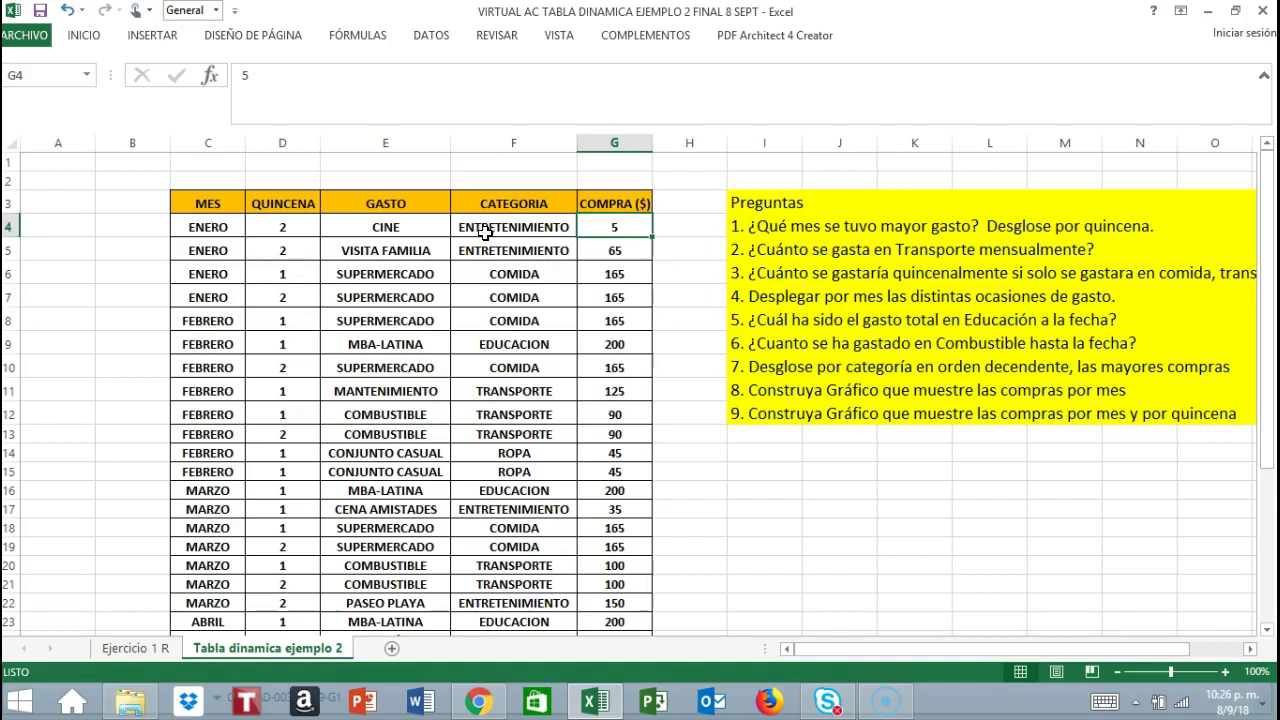
- Highlight the January CINE record in C4:G4 with orange fill and review each of its fields
drag(194, 230, 589, 229)
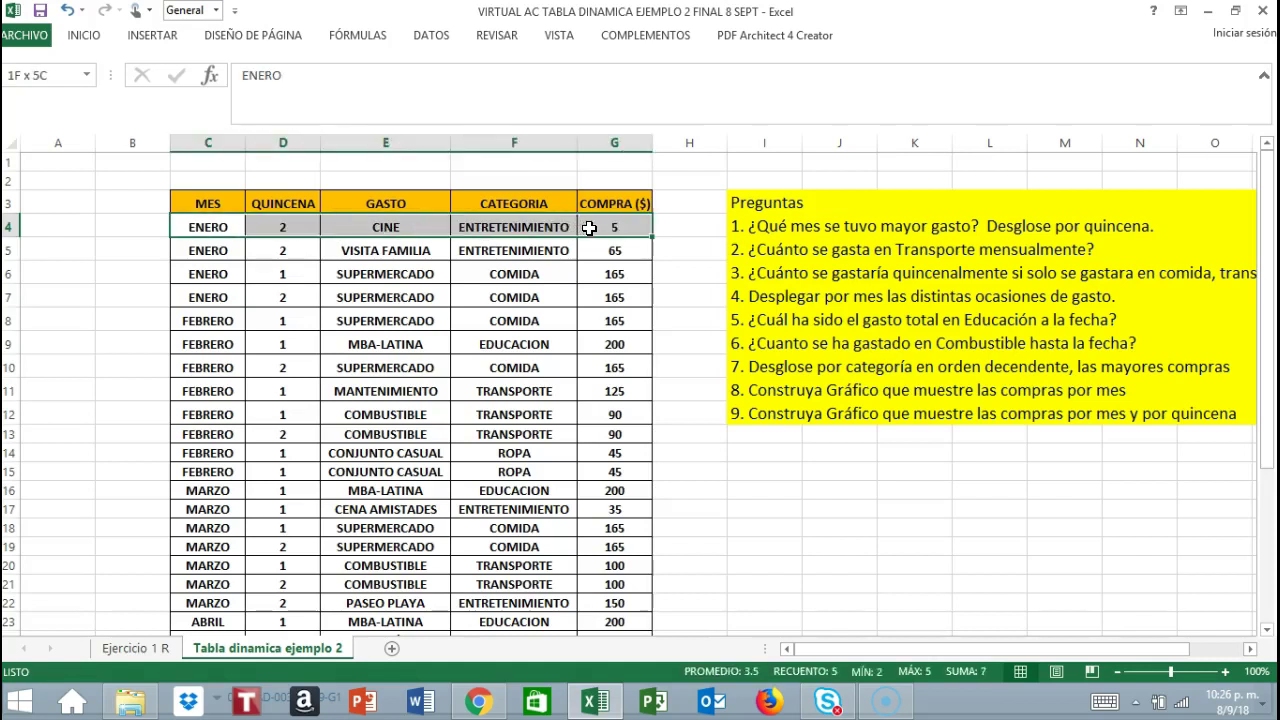
click(92, 40)
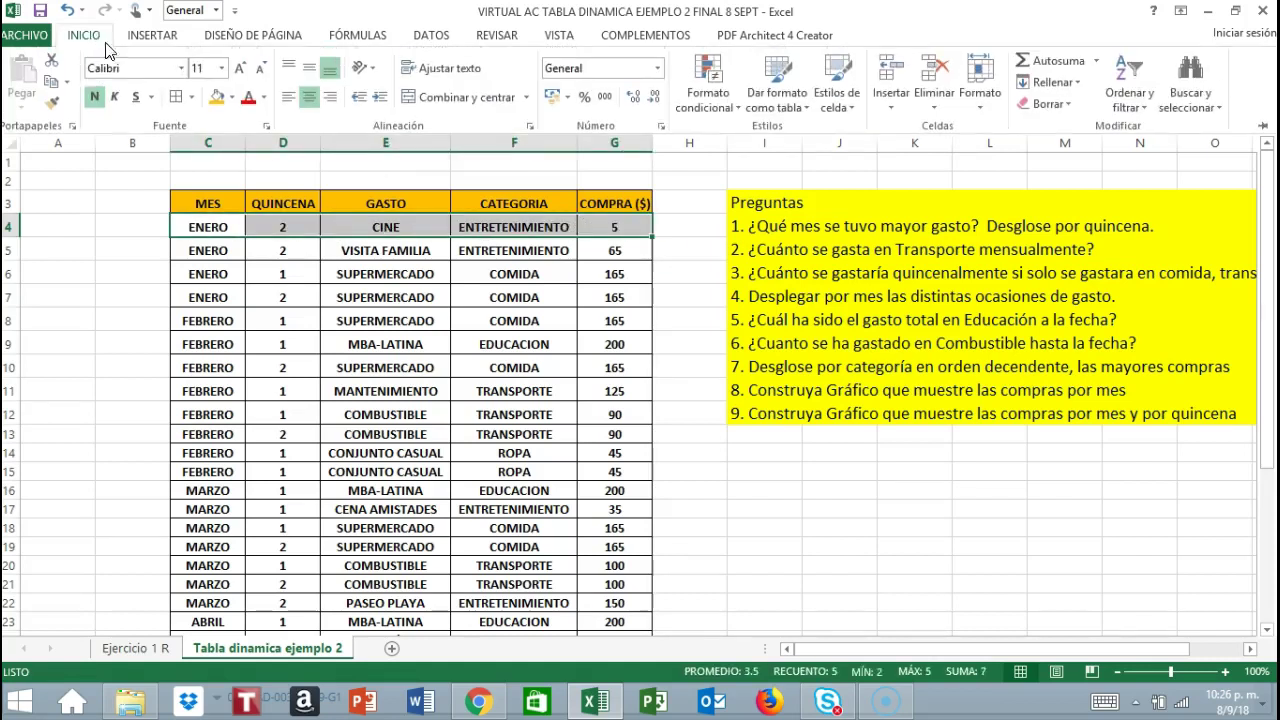
click(215, 98)
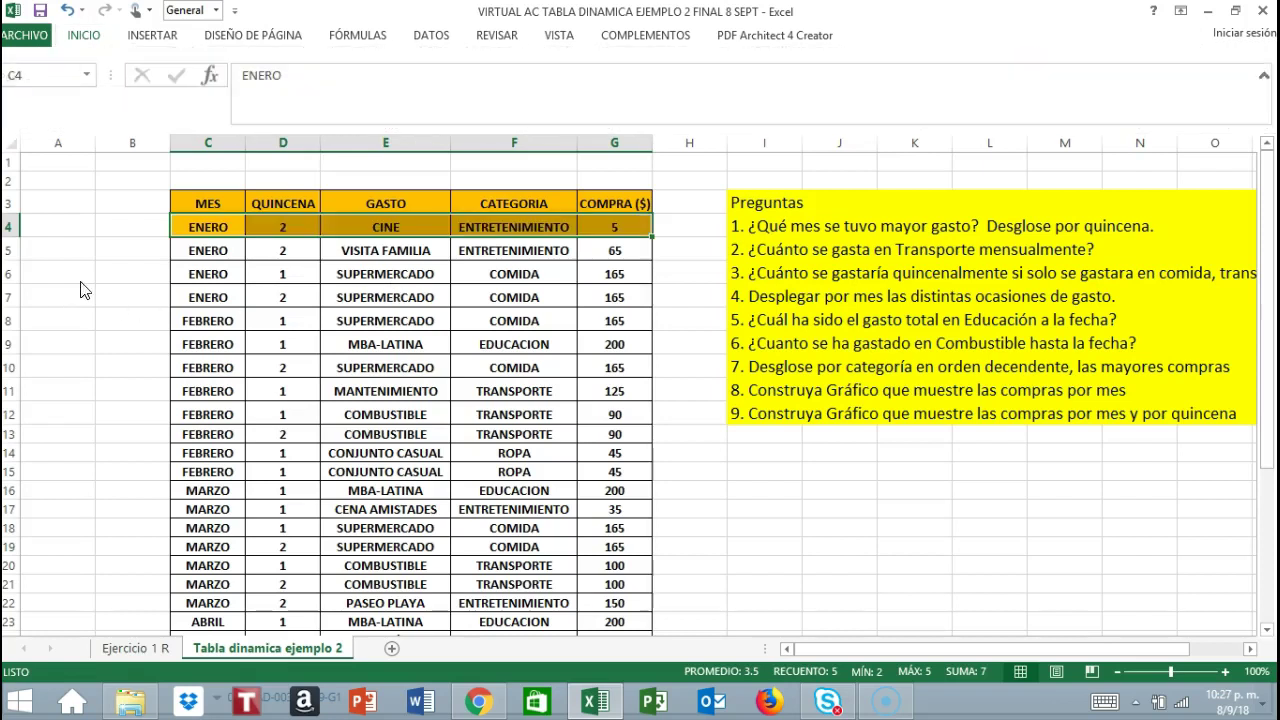
click(191, 231)
click(280, 223)
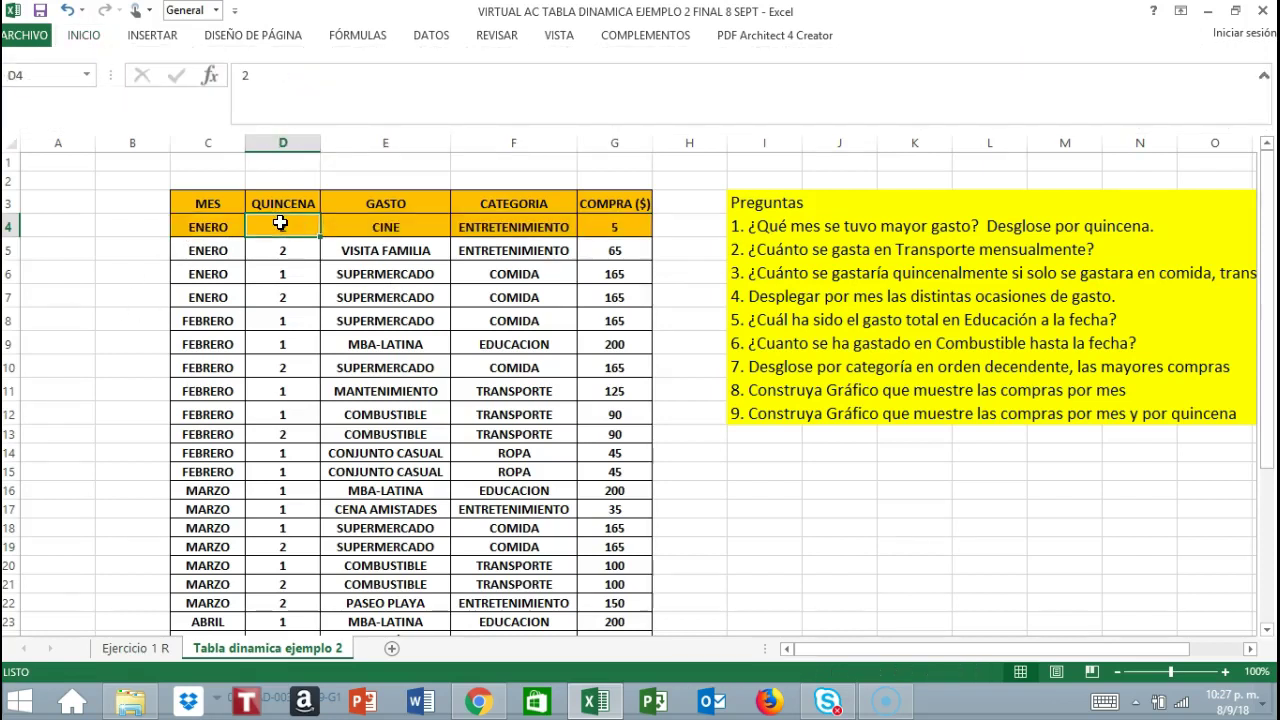
click(401, 229)
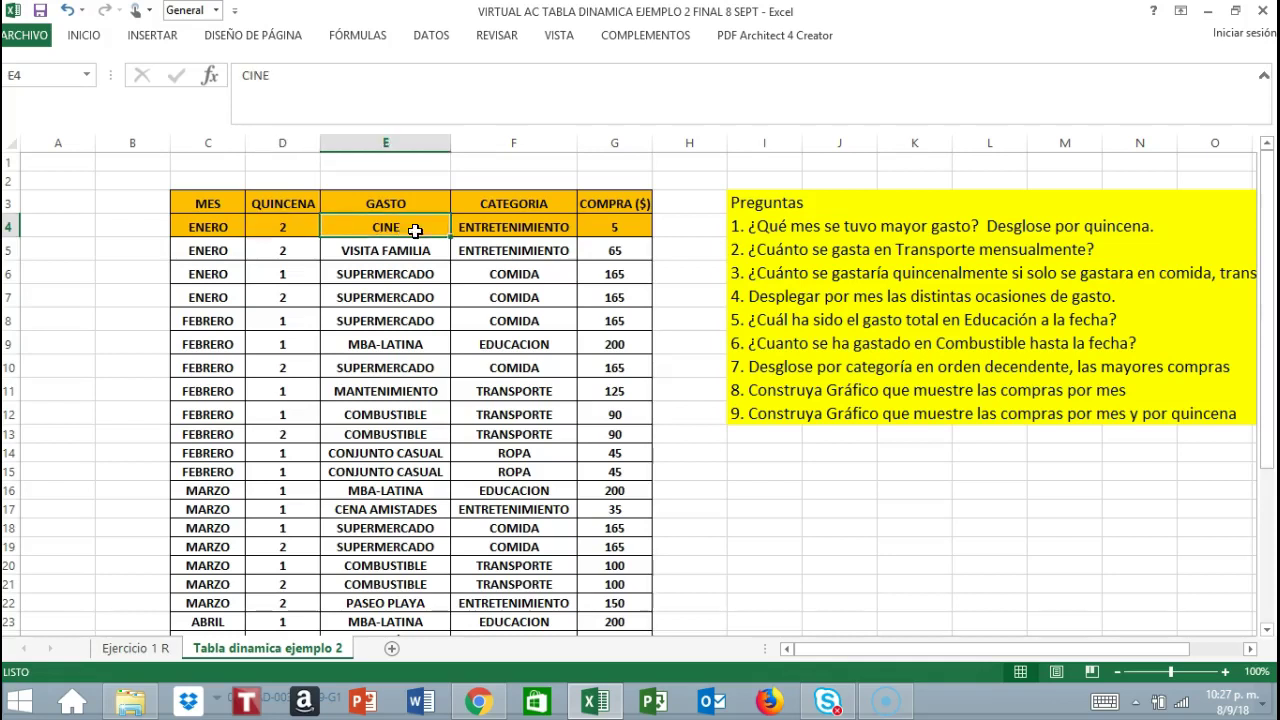
click(507, 228)
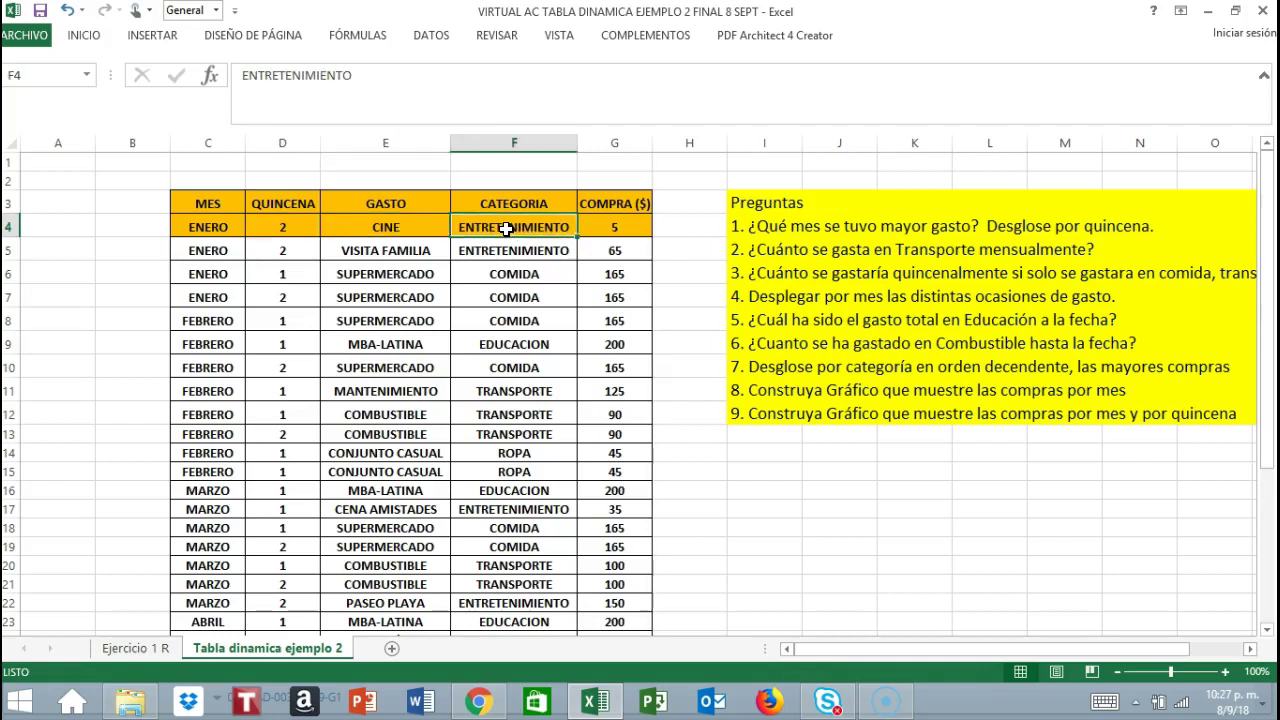
click(606, 229)
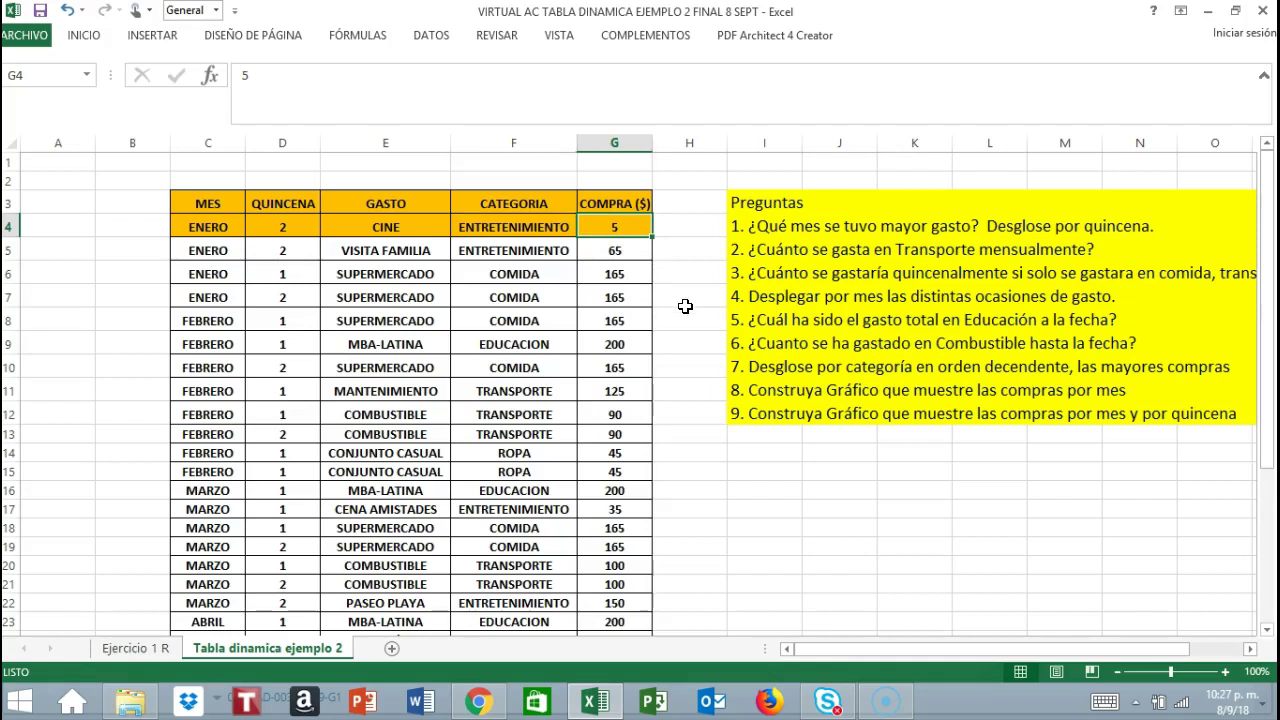
- Highlight the first-fortnight February SUPERMERCADO record in C8:G8 with orange fill and review its fields
click(188, 319)
drag(188, 319, 580, 336)
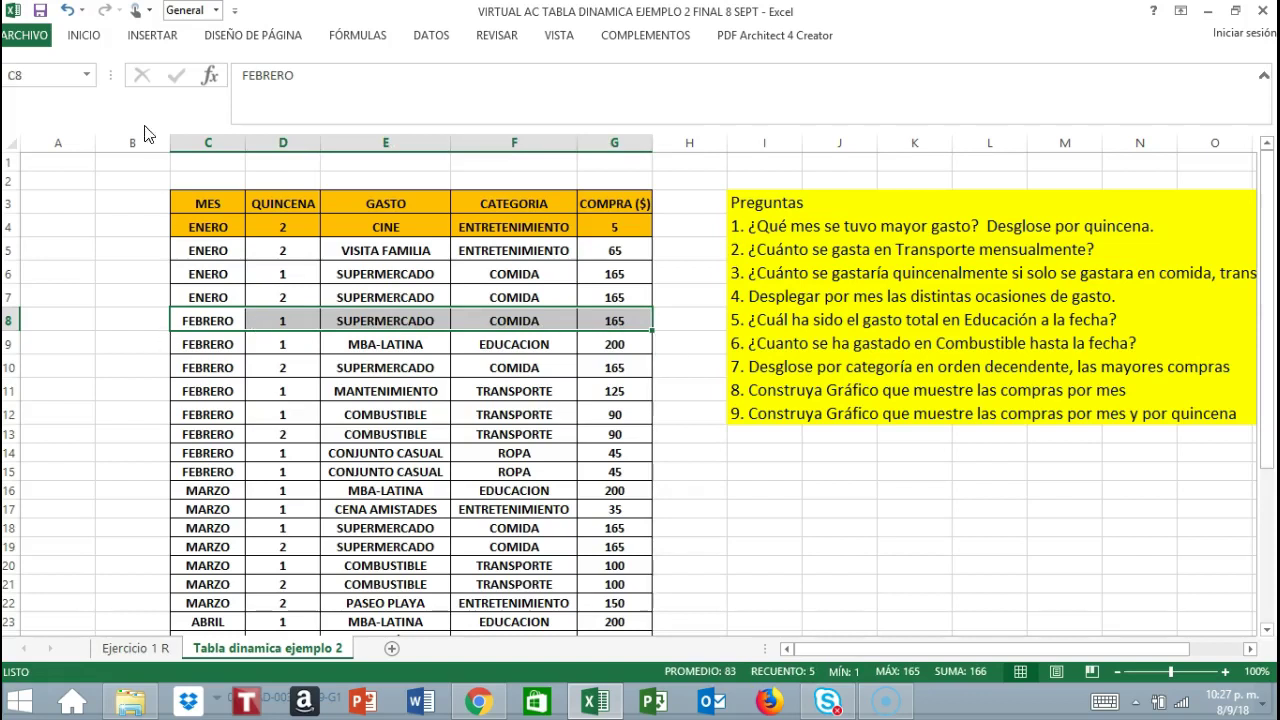
click(71, 37)
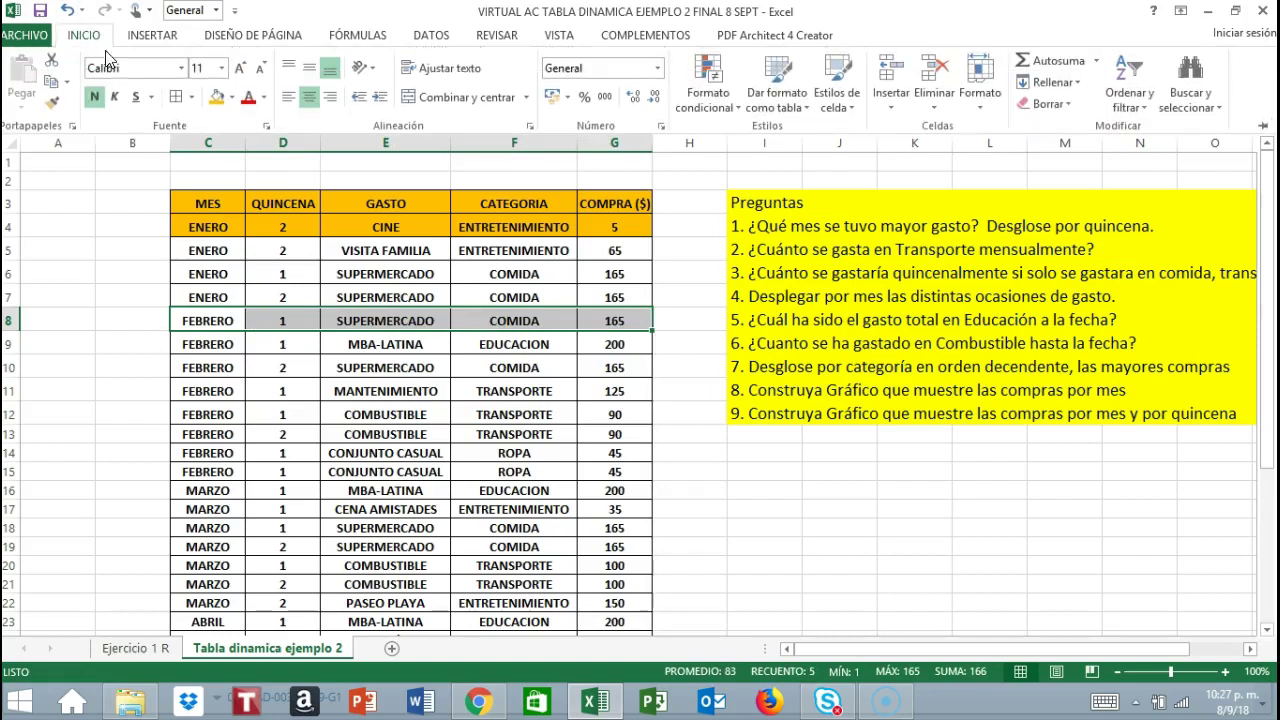
click(217, 97)
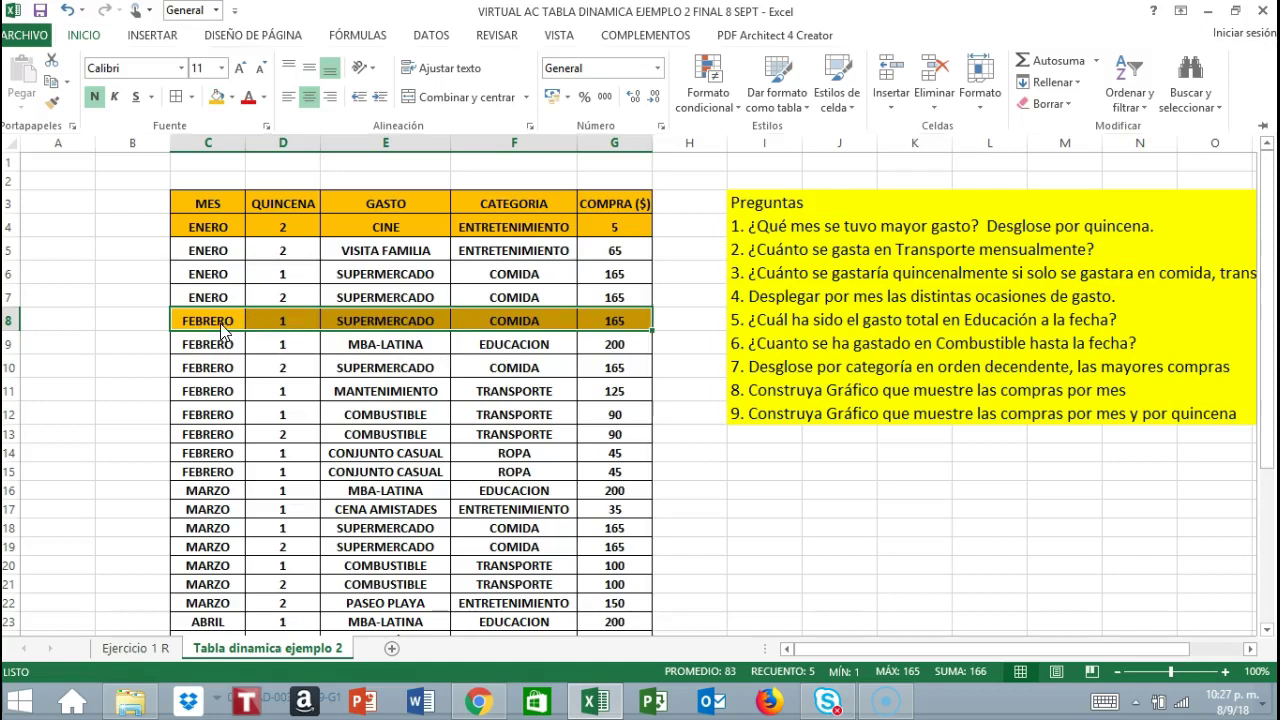
click(290, 325)
click(370, 323)
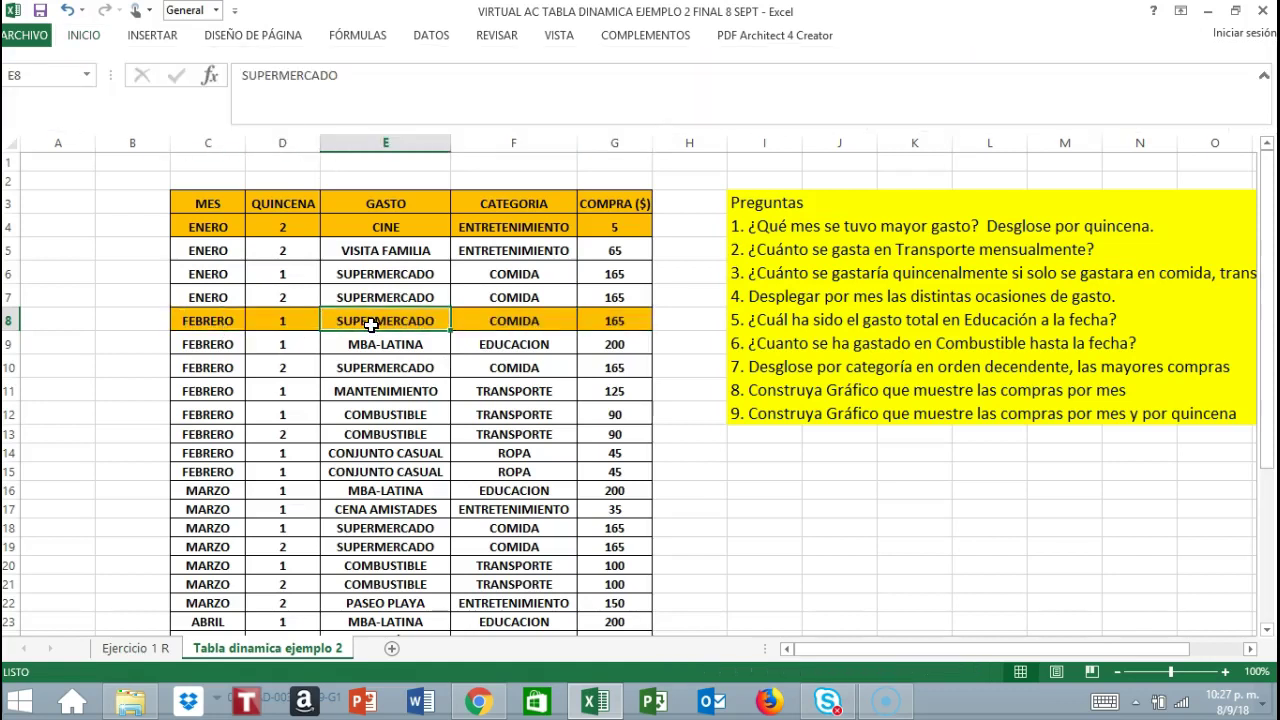
click(508, 328)
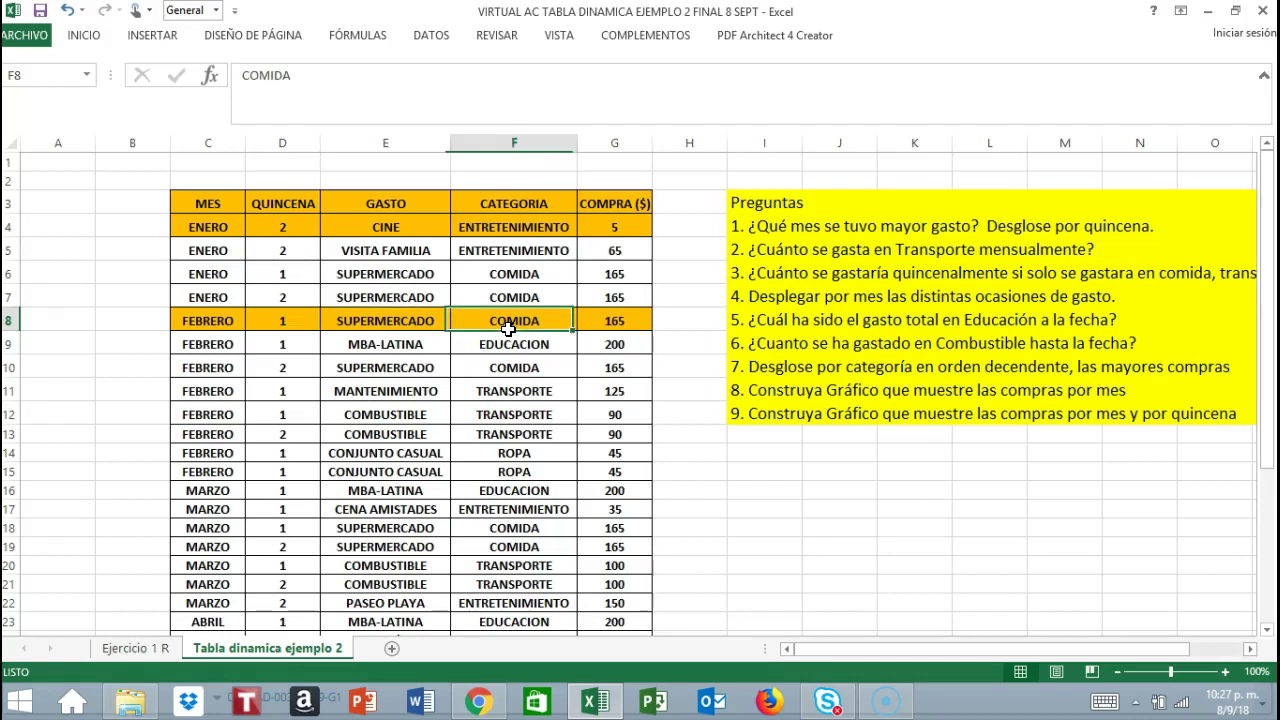
click(610, 323)
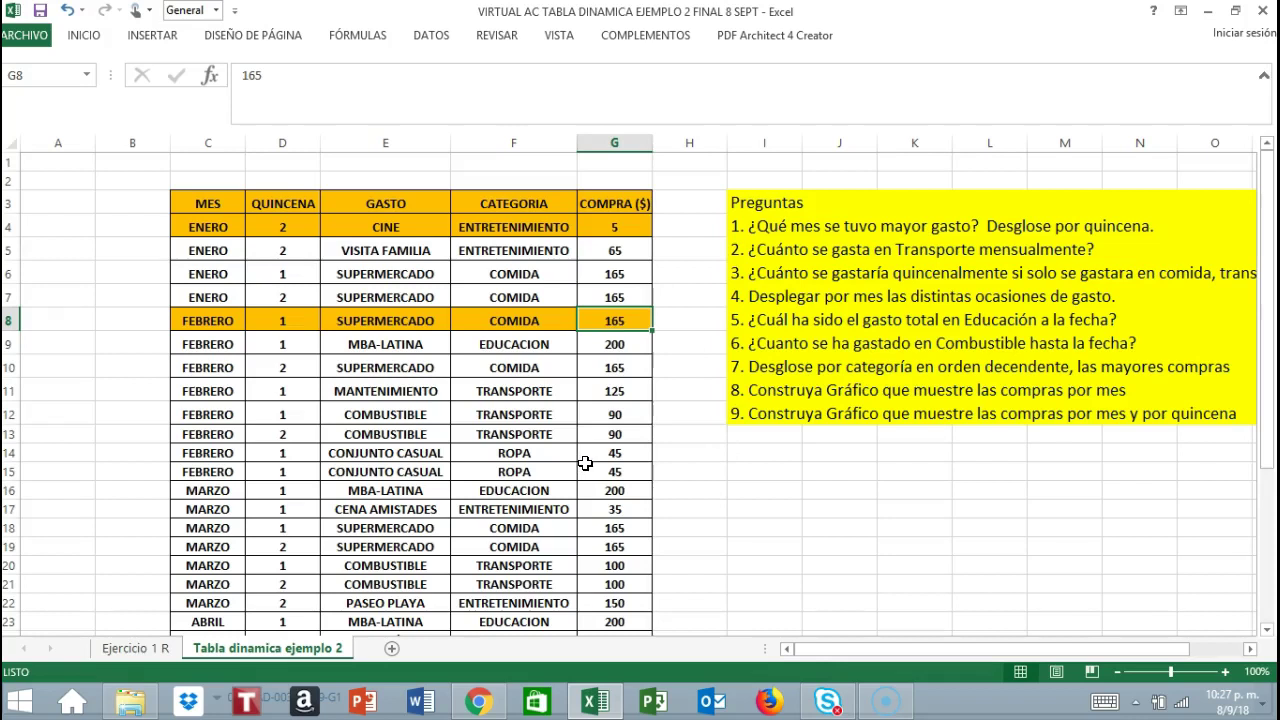
- Highlight the first-fortnight February COMBUSTIBLE record in C12:G12 with orange fill and review its fields
scroll(585, 463, down, 1)
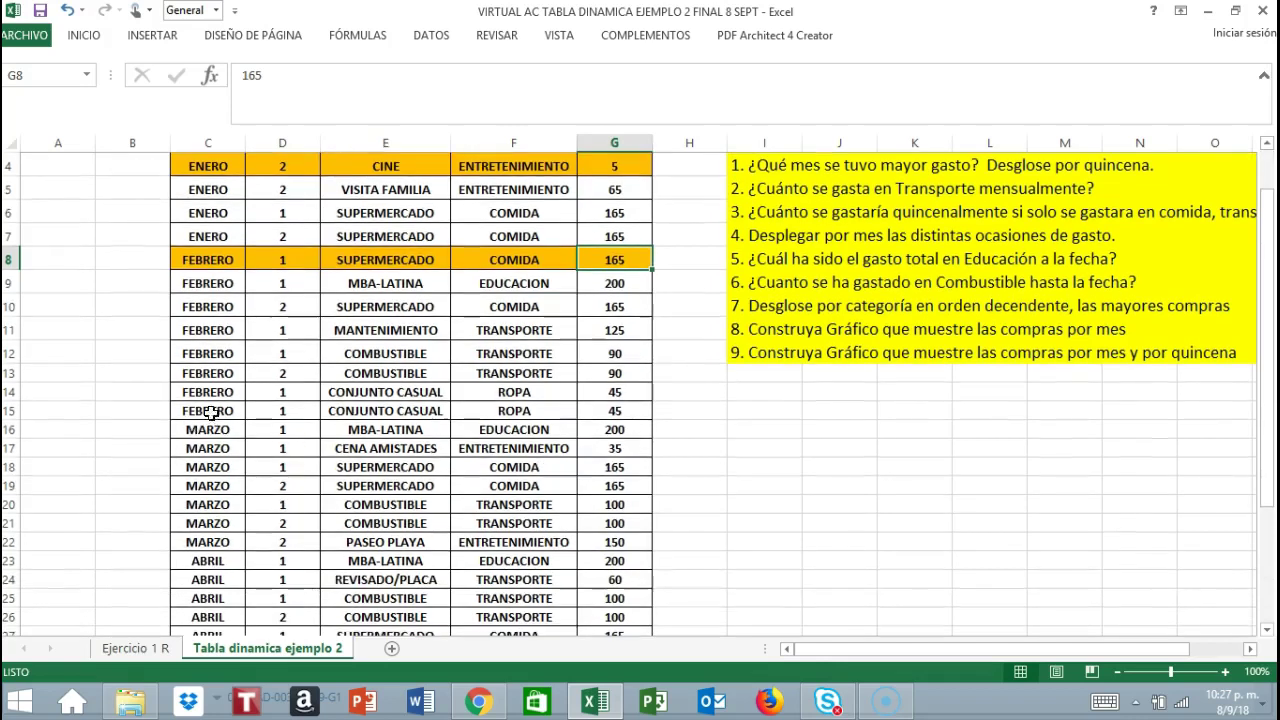
click(184, 353)
drag(184, 353, 603, 354)
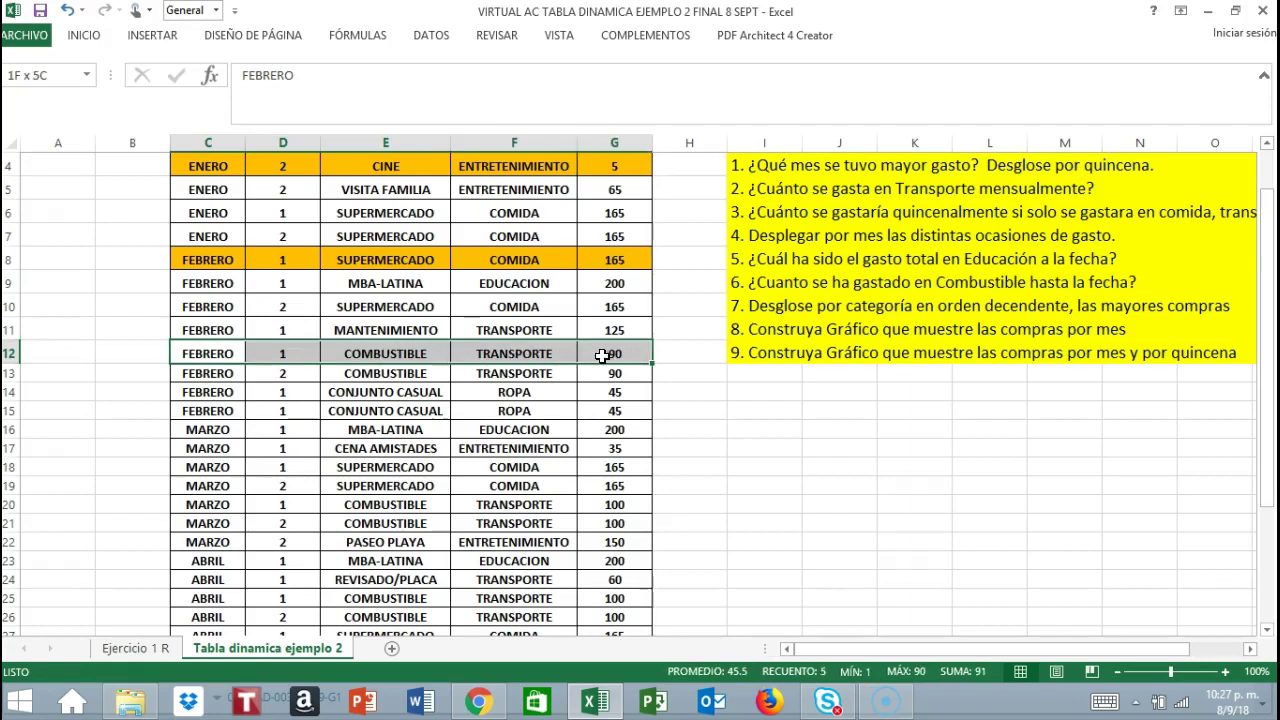
click(88, 38)
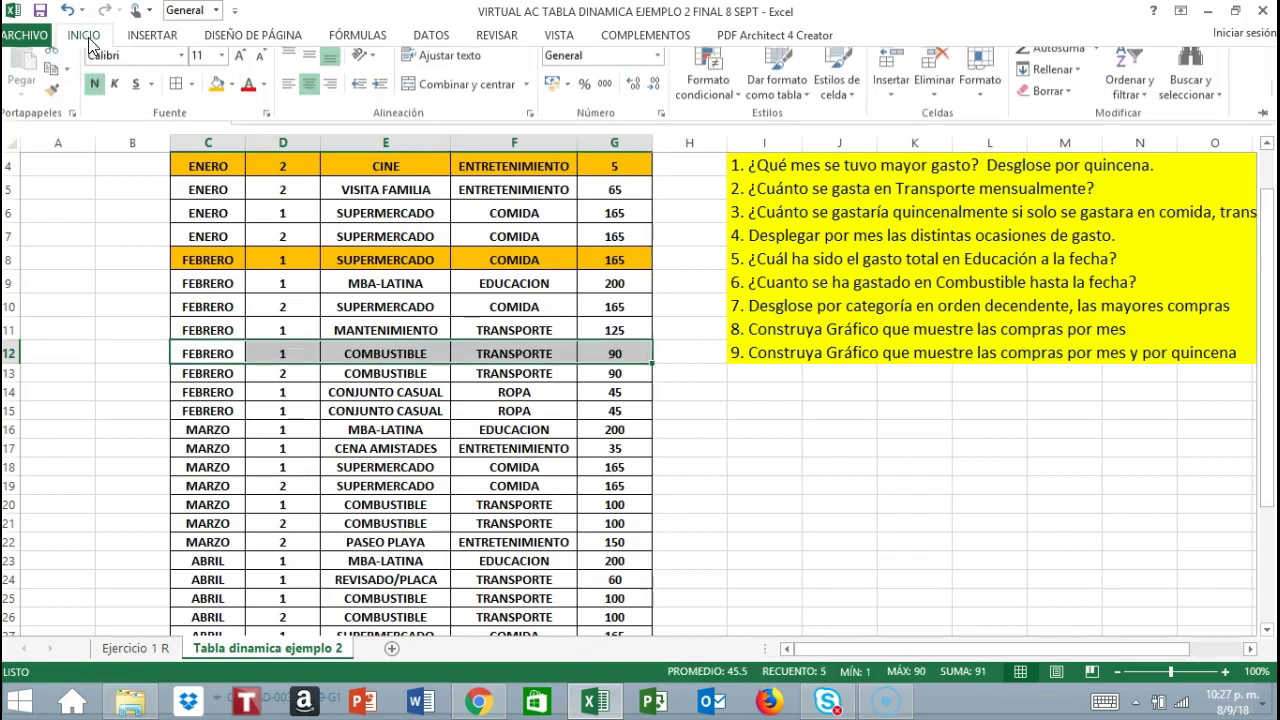
click(215, 97)
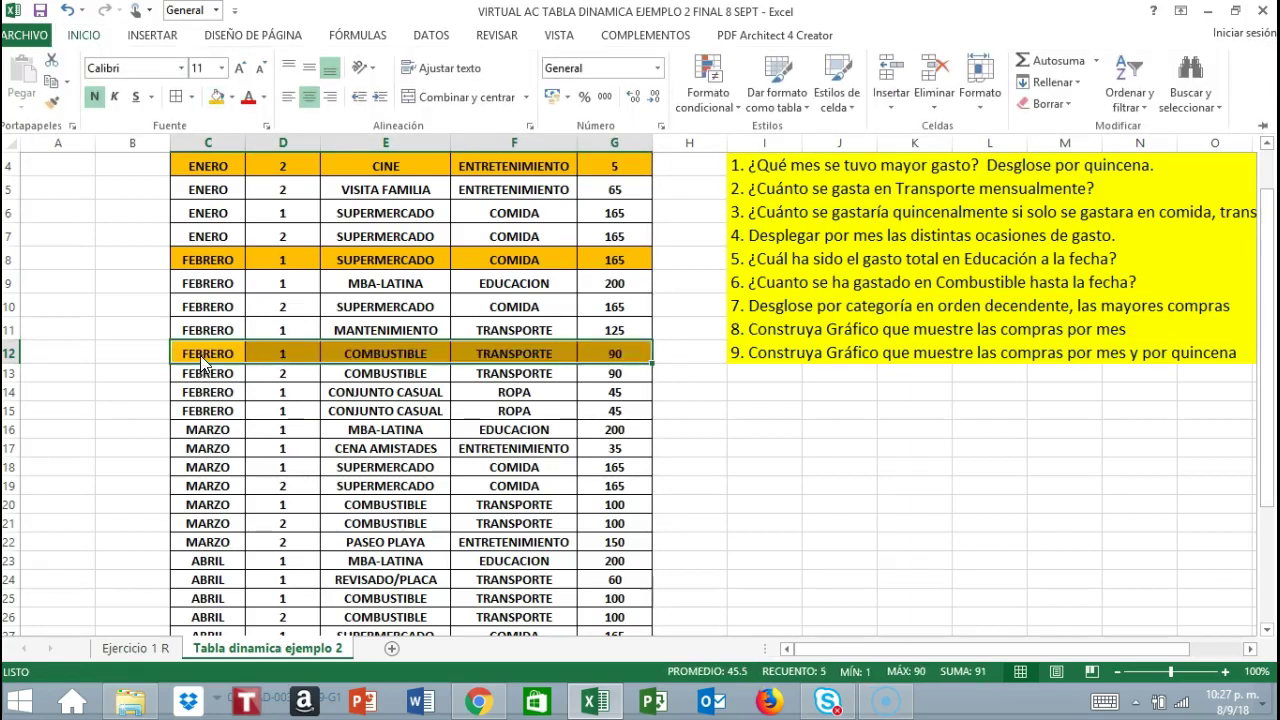
click(200, 355)
click(263, 355)
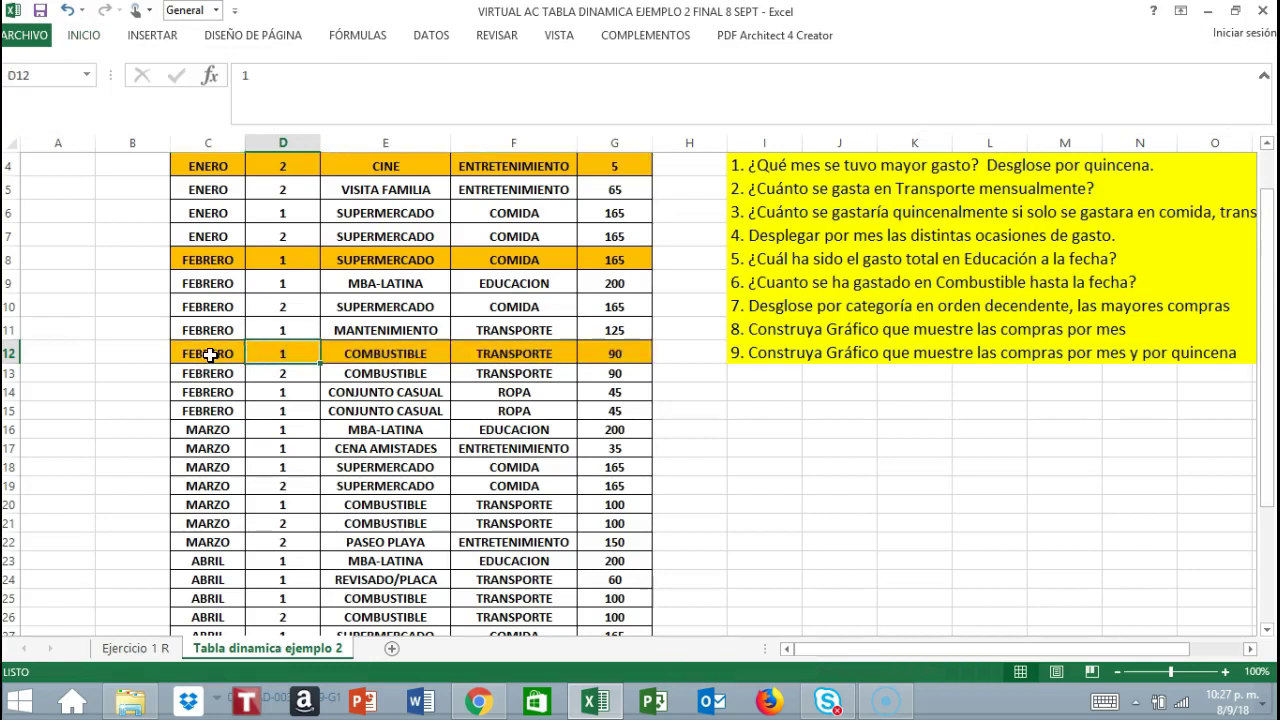
click(357, 355)
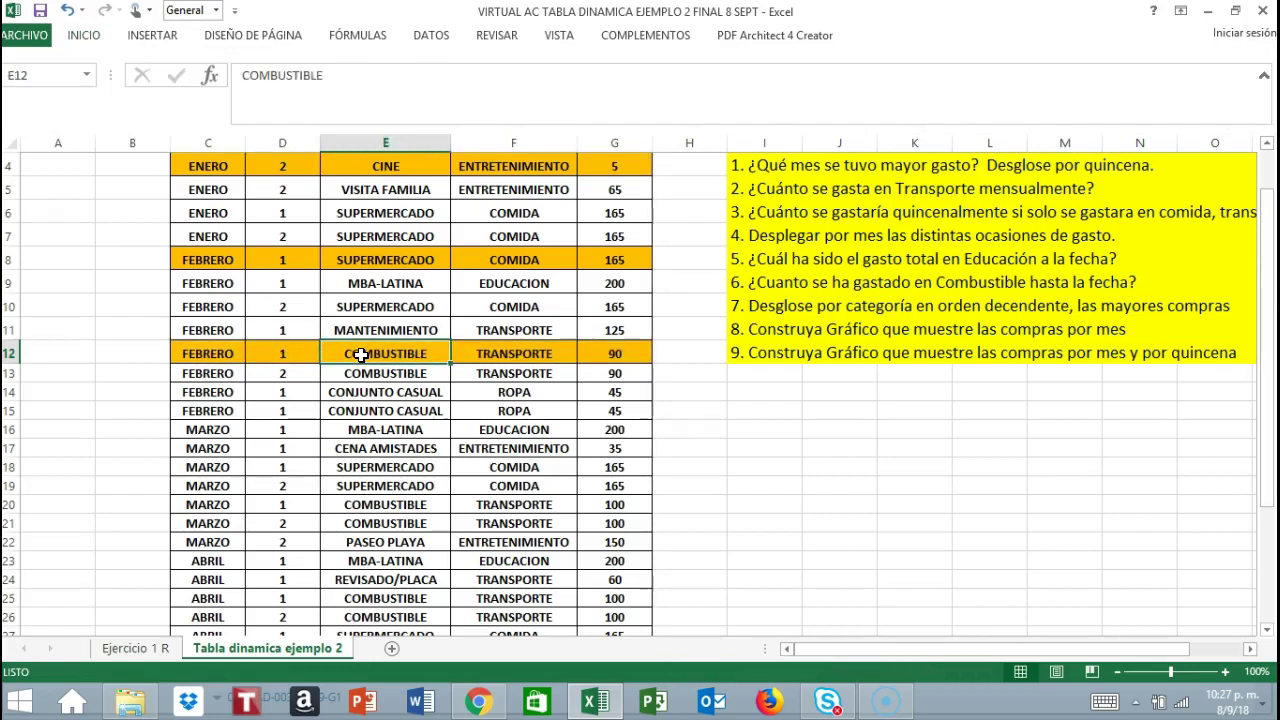
click(495, 354)
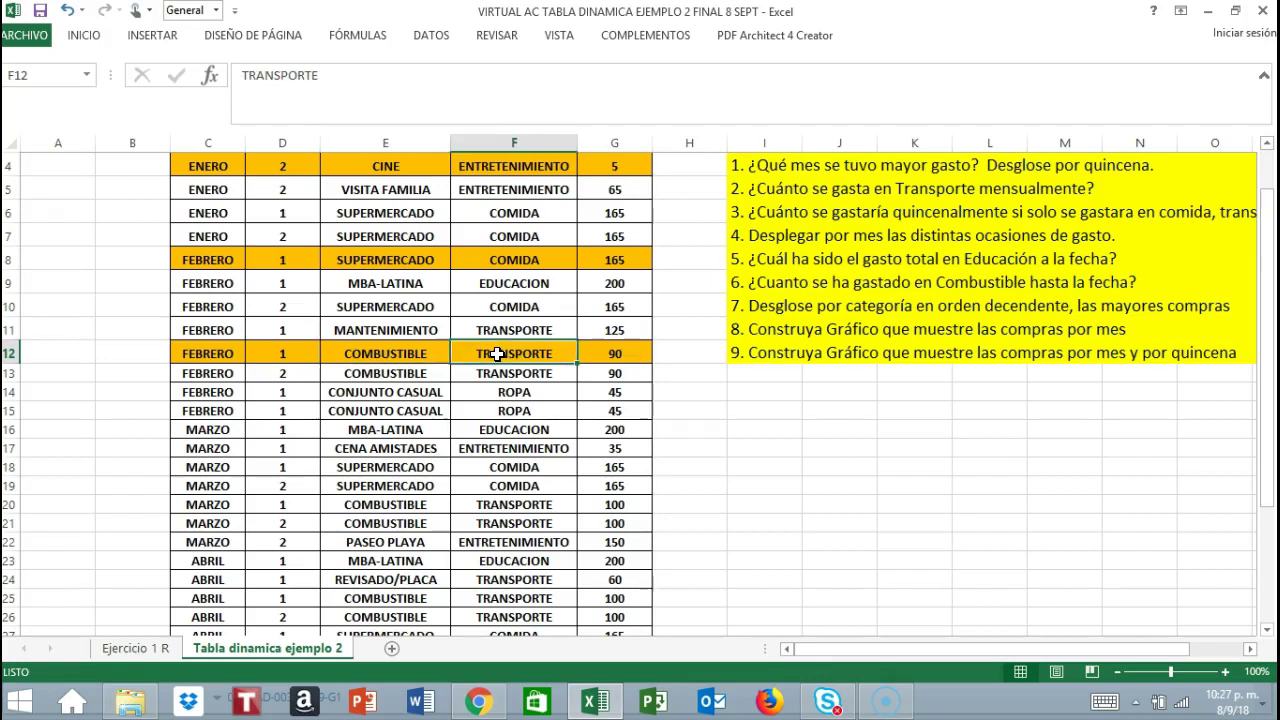
click(617, 354)
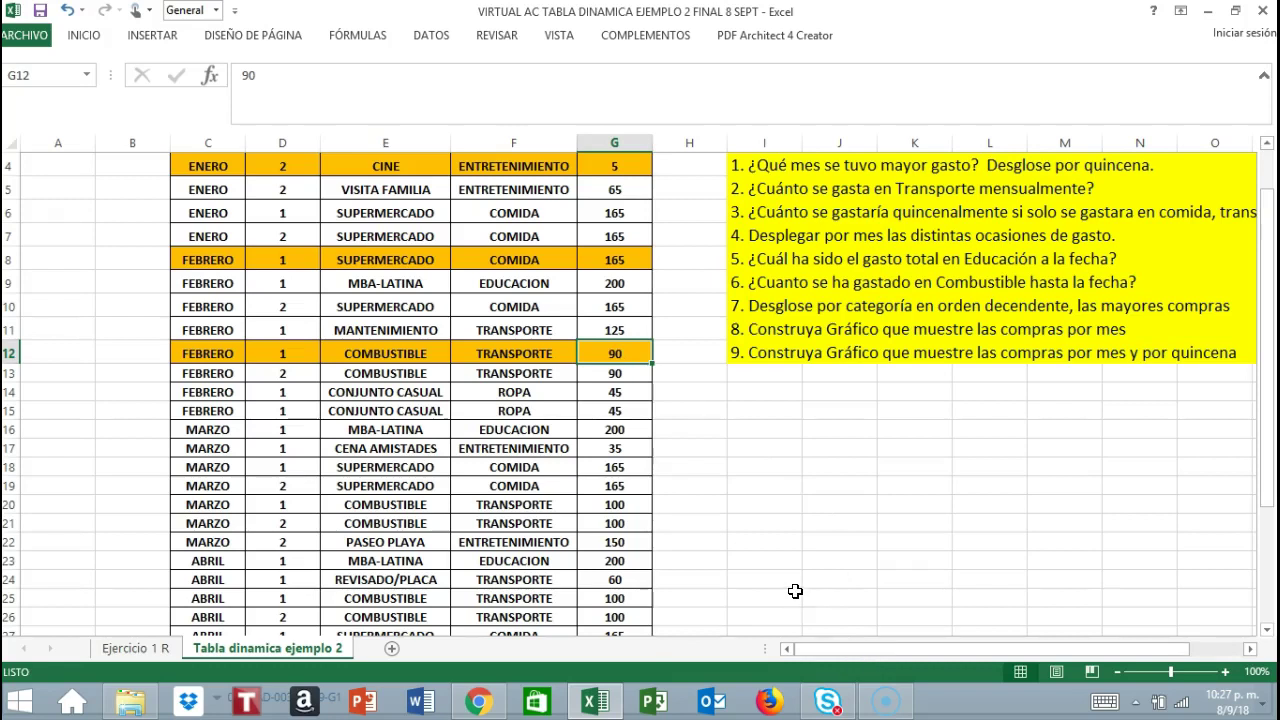
- Highlight the April REVISADO/PLACA record in C24:G24 with orange fill and select its fortnight value
scroll(795, 591, up, 1)
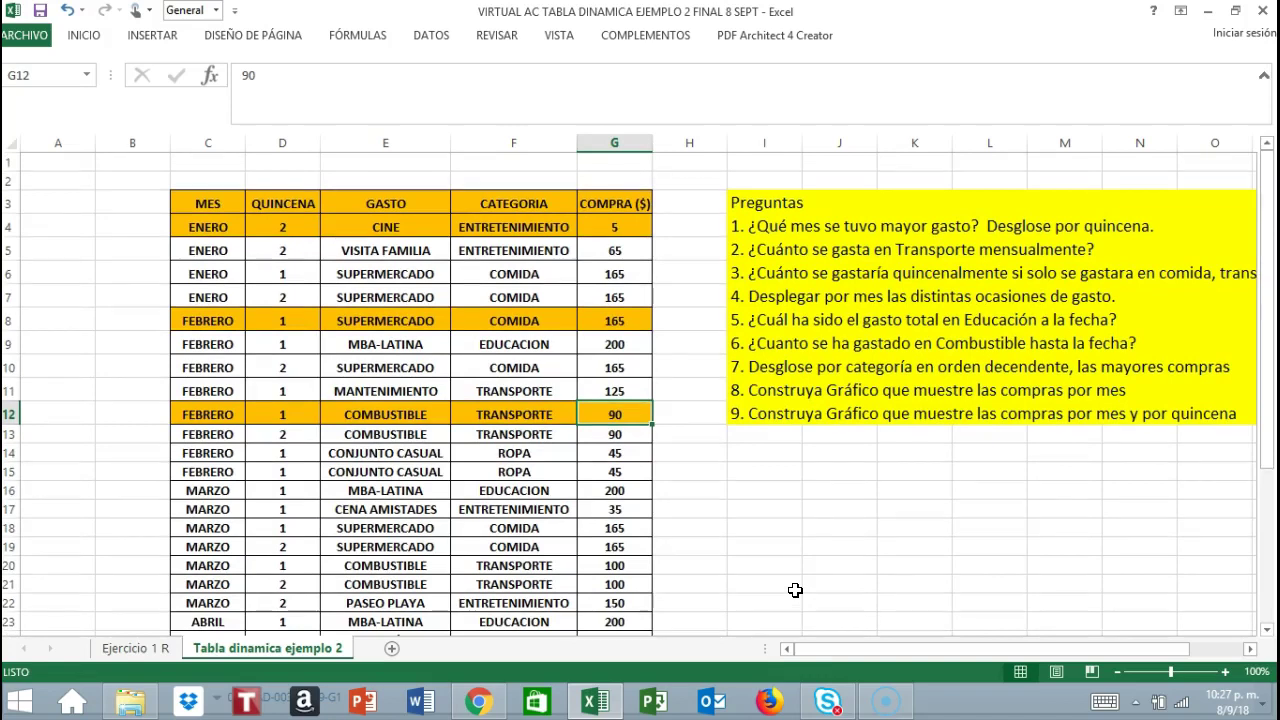
scroll(795, 589, down, 1)
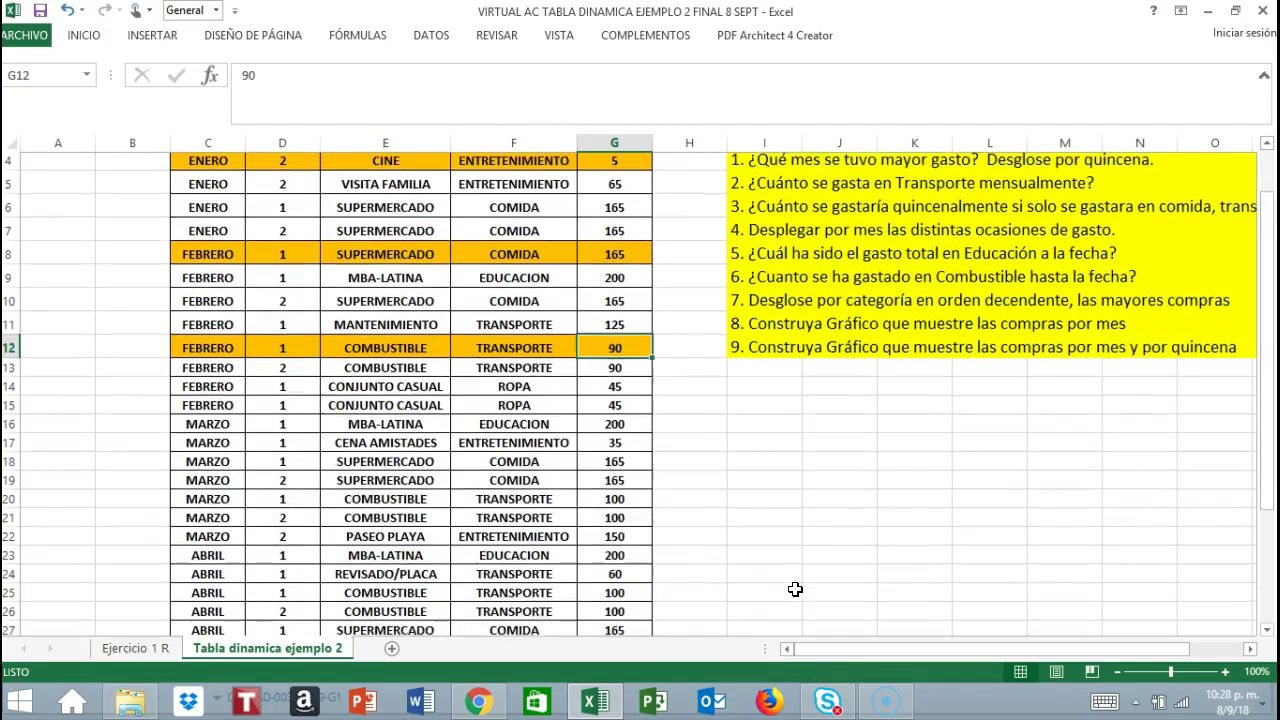
scroll(795, 589, down, 1)
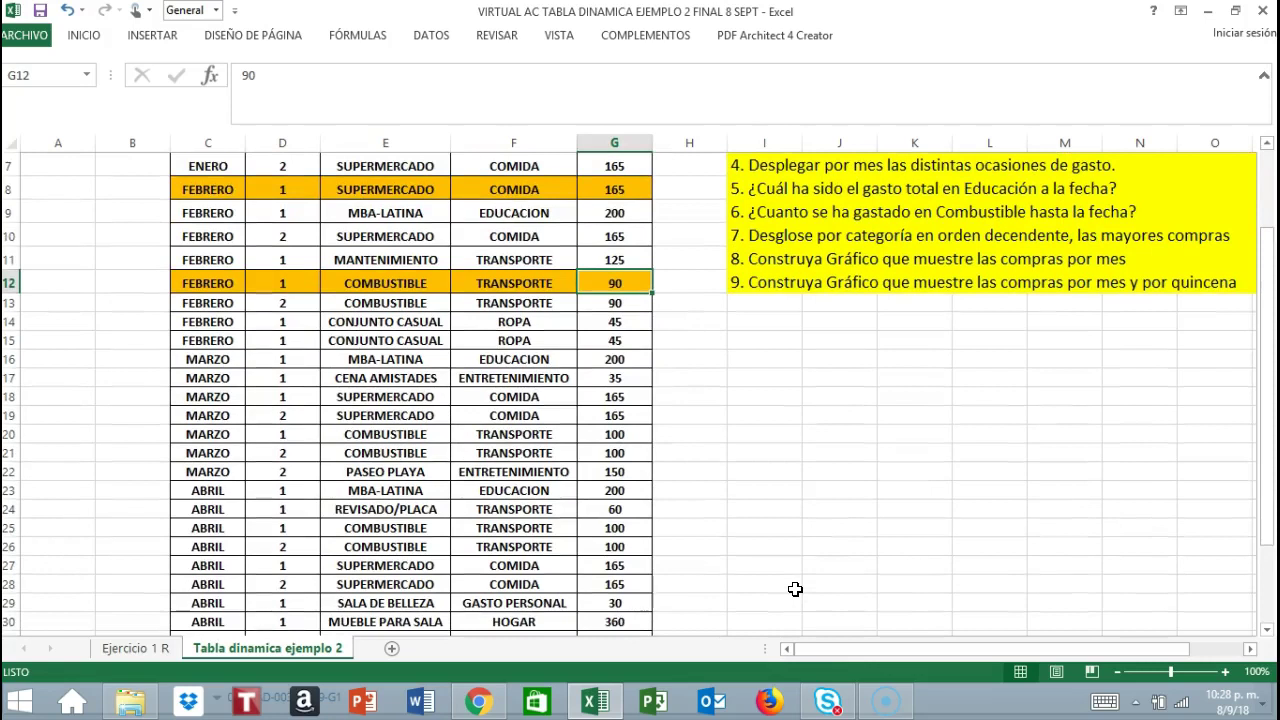
click(183, 513)
drag(183, 513, 600, 513)
click(84, 36)
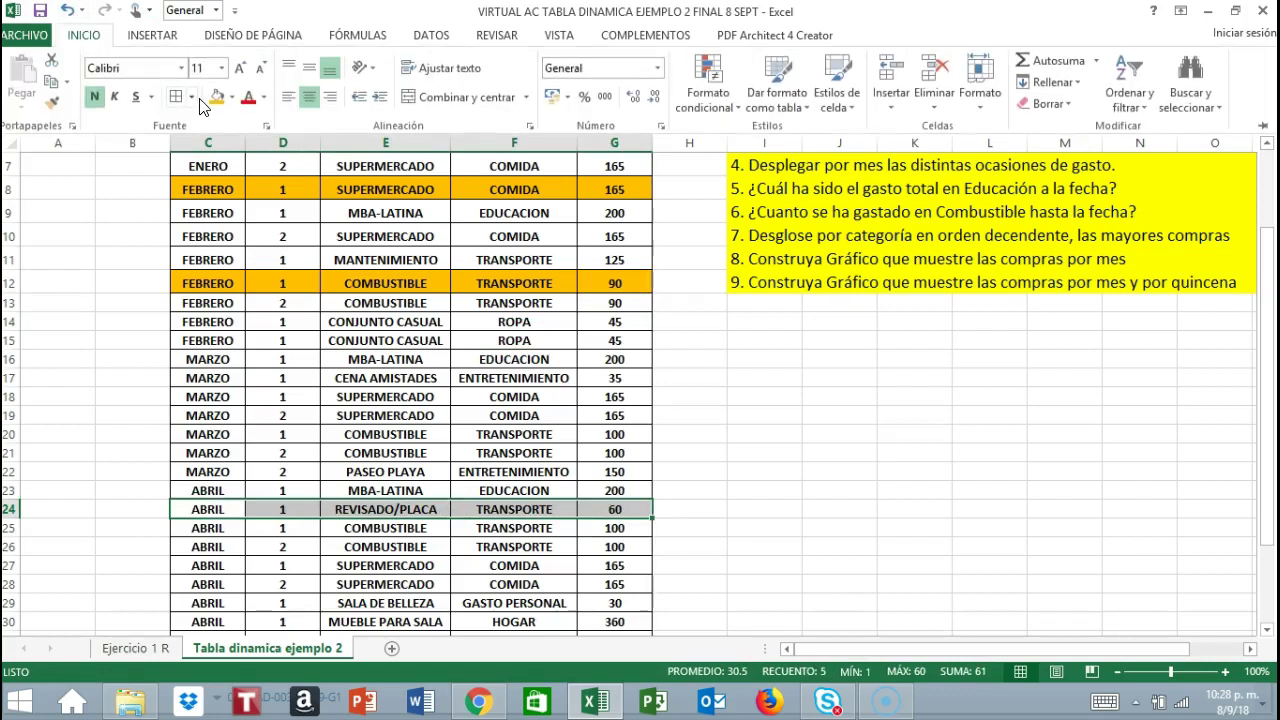
click(213, 98)
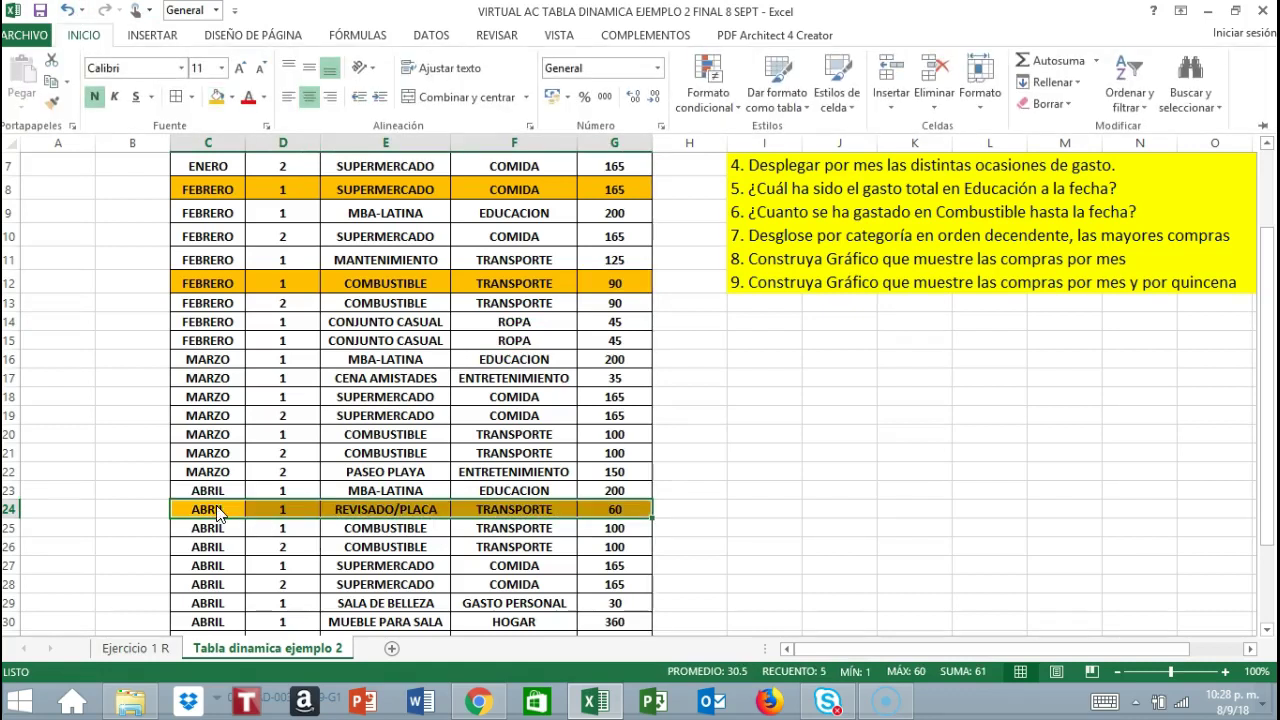
click(280, 507)
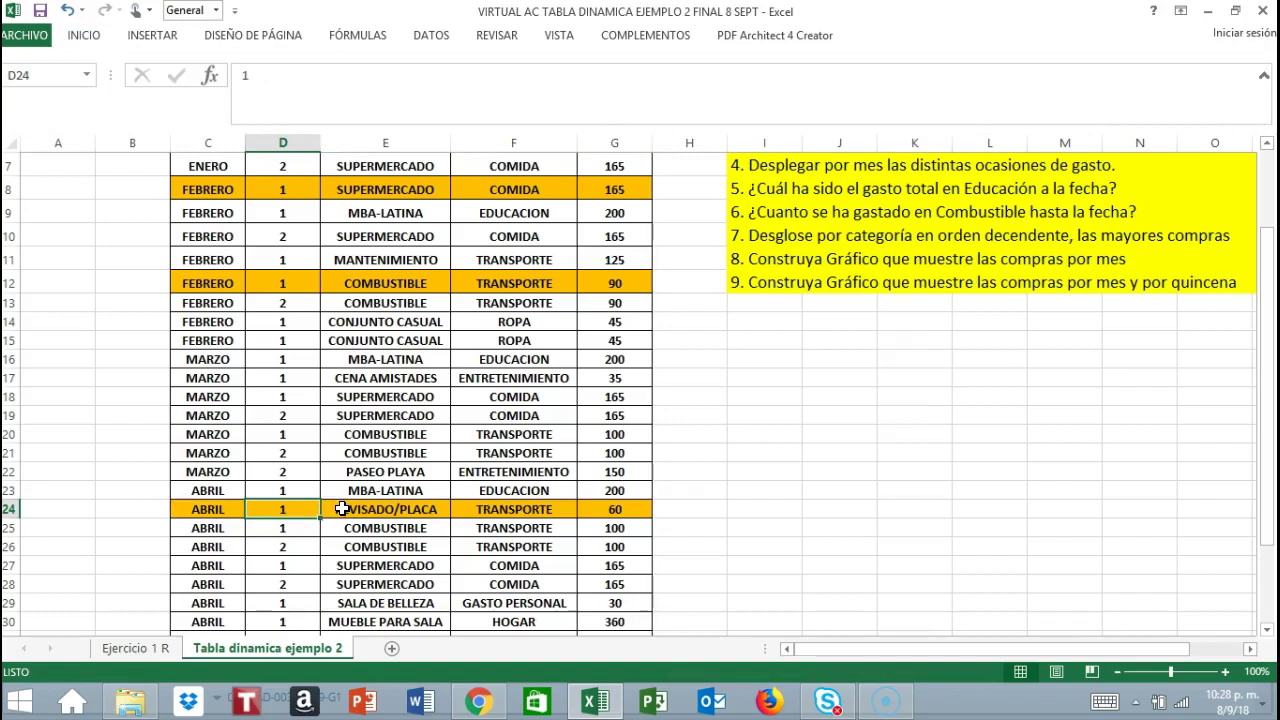
- Review the expense name, category and purchase amount of the highlighted April record in row 24
click(396, 512)
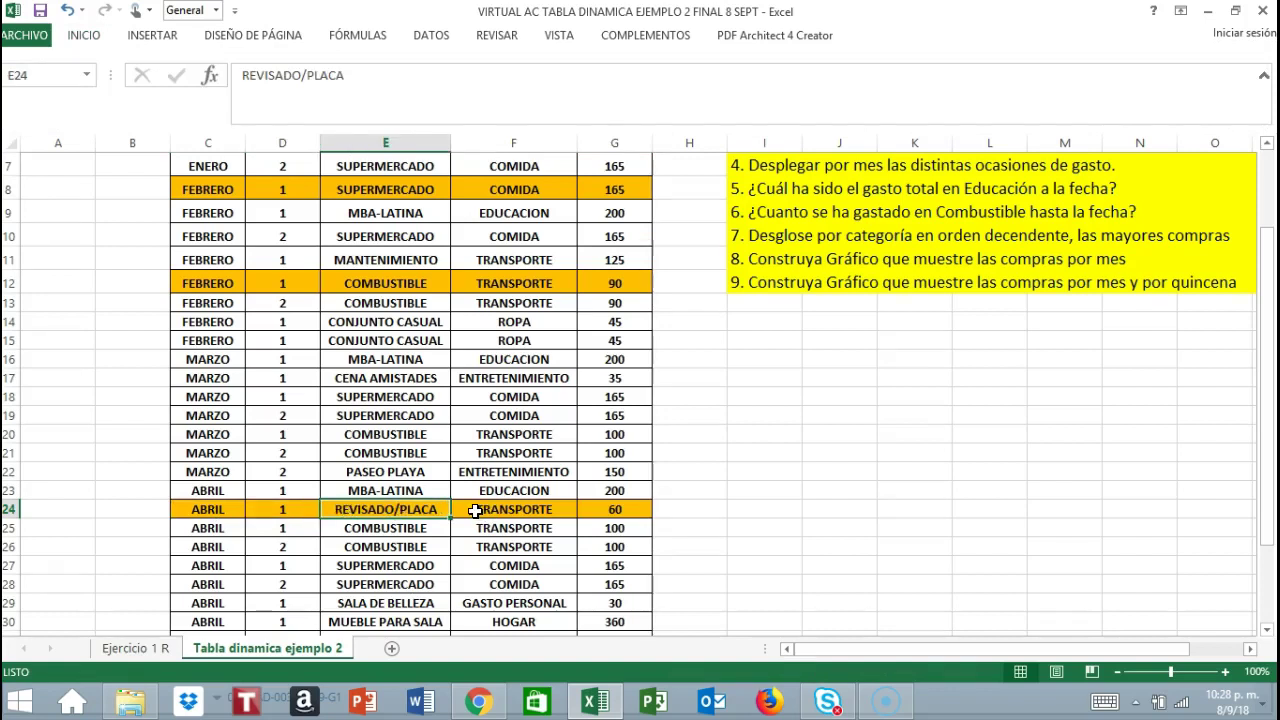
click(482, 510)
click(640, 509)
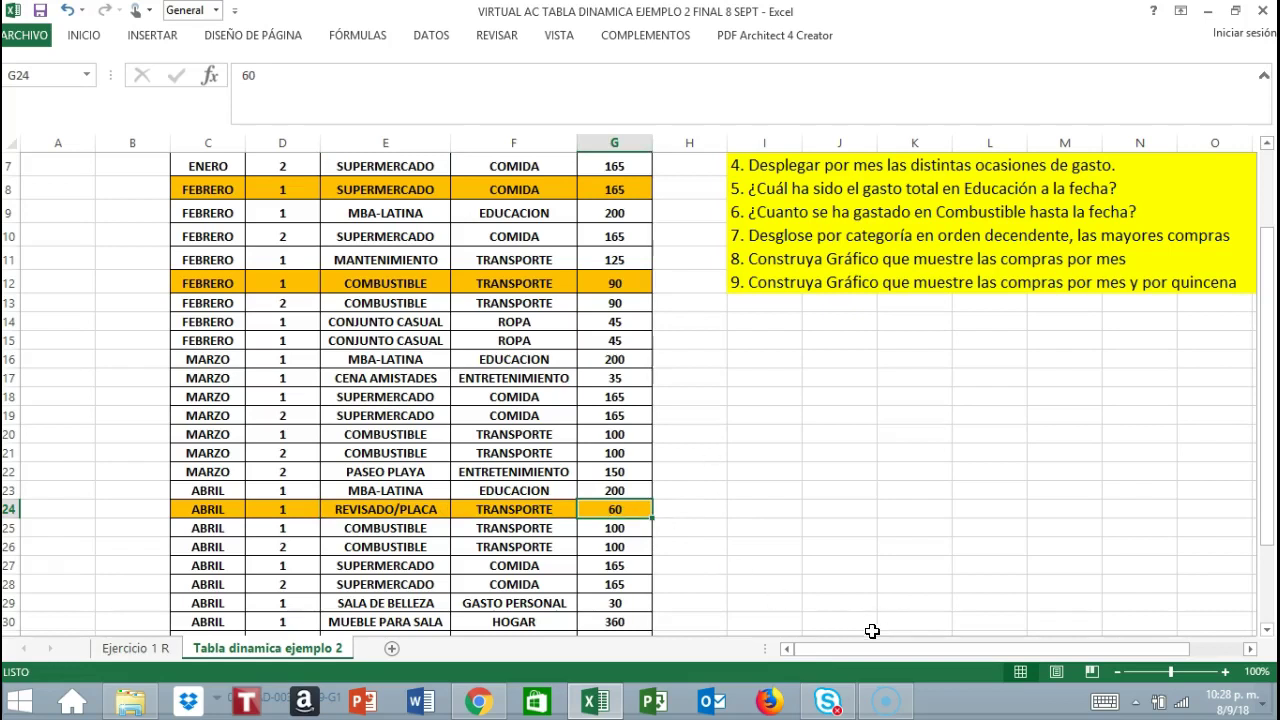
- Create a pivot table on a new worksheet from the complete expense table, C3:G37, including its headers
scroll(820, 600, down, 1)
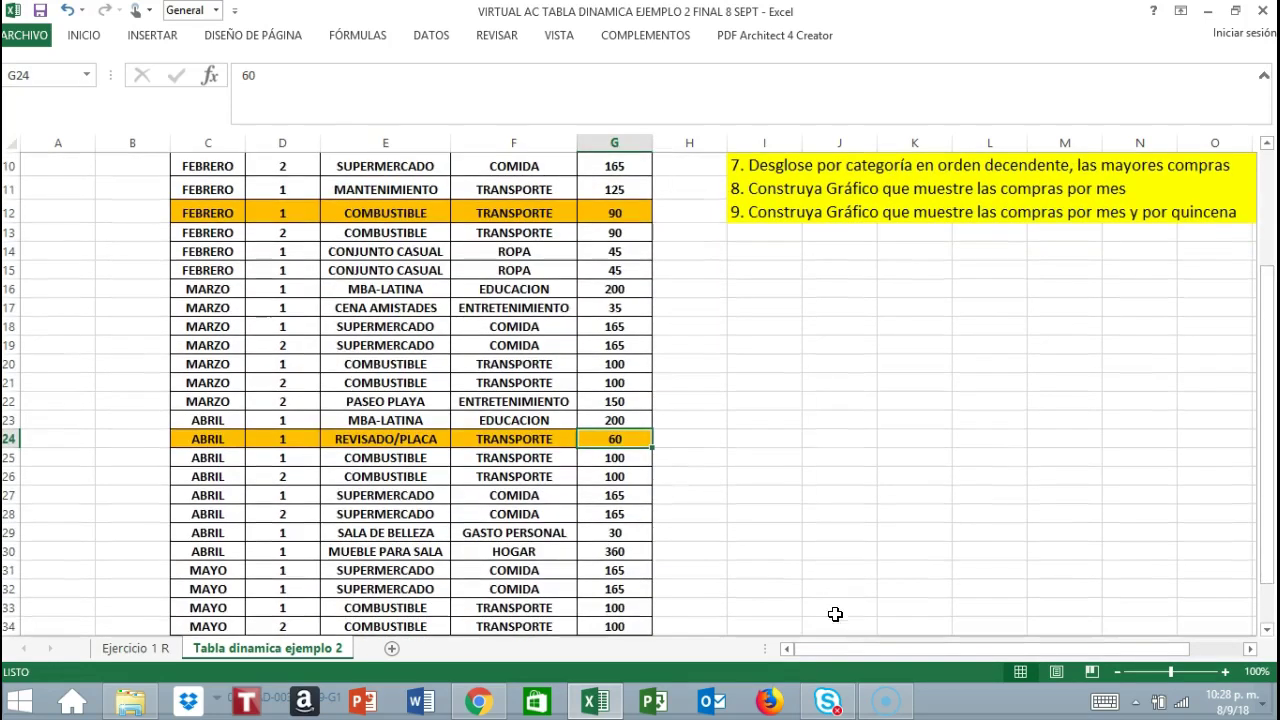
drag(835, 650, 932, 634)
scroll(942, 603, up, 3)
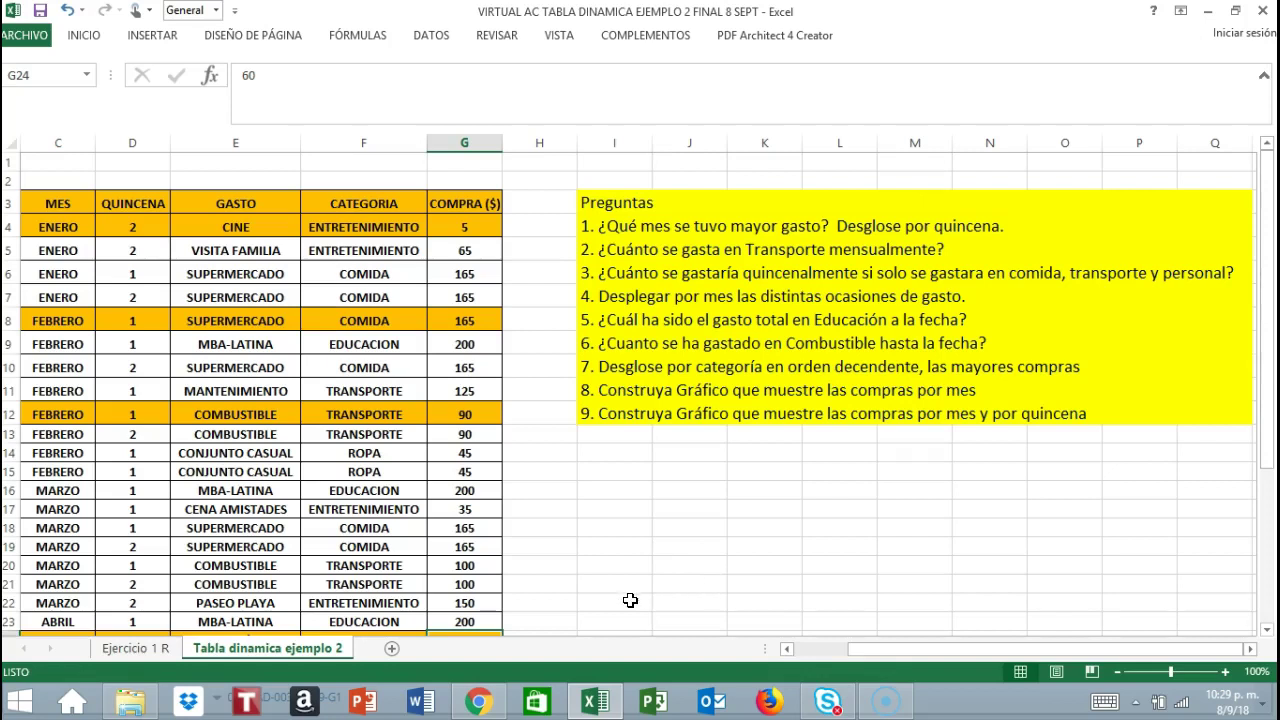
click(46, 199)
mouse_move(46, 199)
mouse_down()
mouse_move(434, 197)
mouse_move(465, 228)
mouse_move(445, 645)
mouse_move(448, 580)
mouse_move(442, 600)
mouse_up()
scroll(677, 397, up, 5)
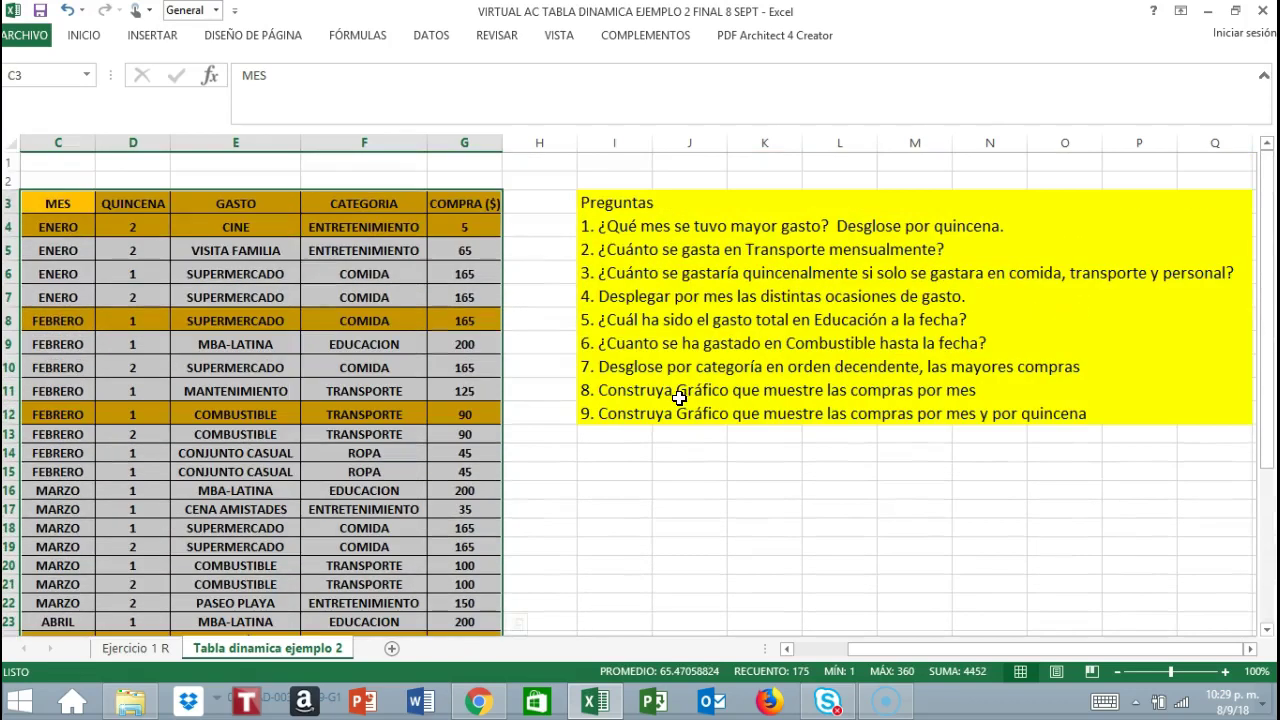
click(153, 38)
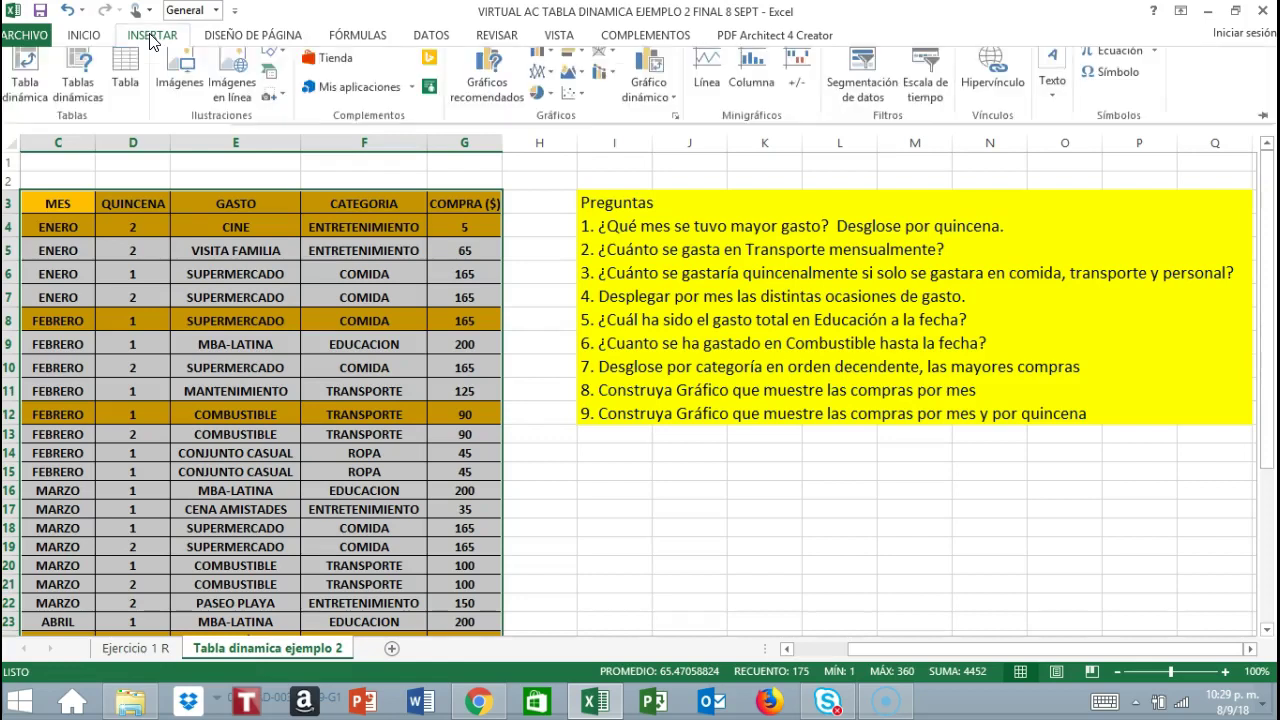
click(14, 110)
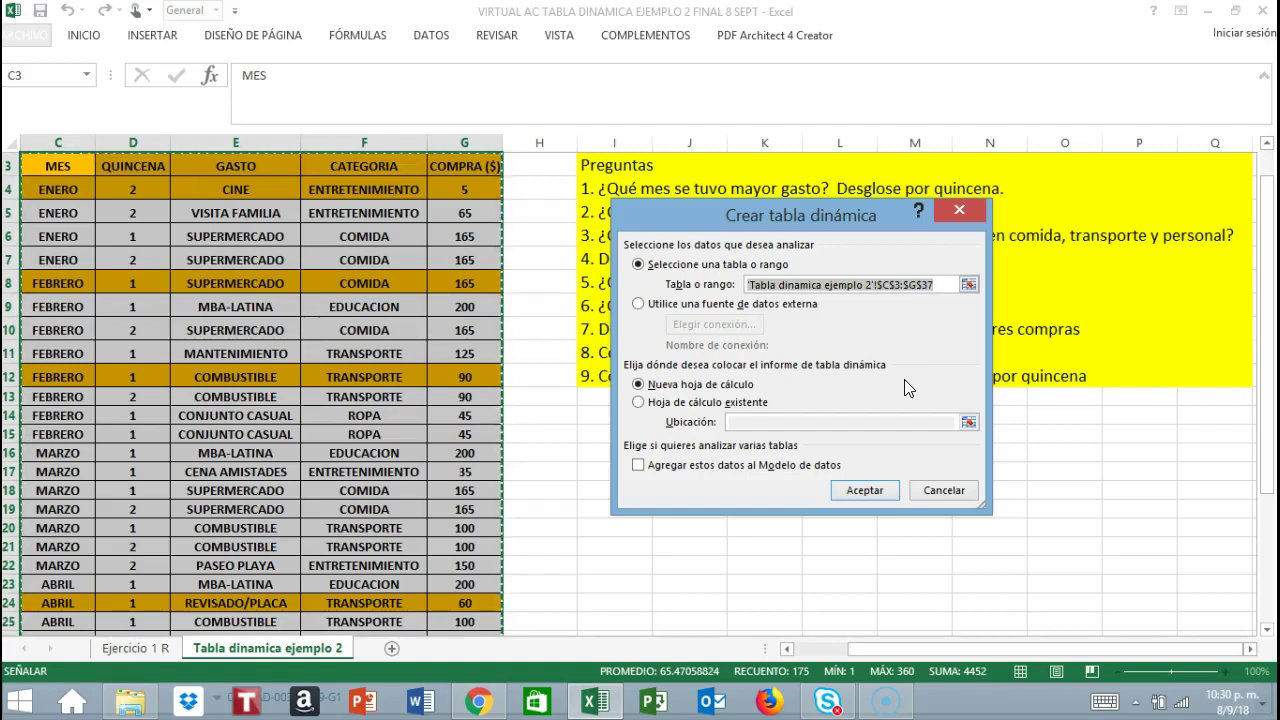
click(865, 490)
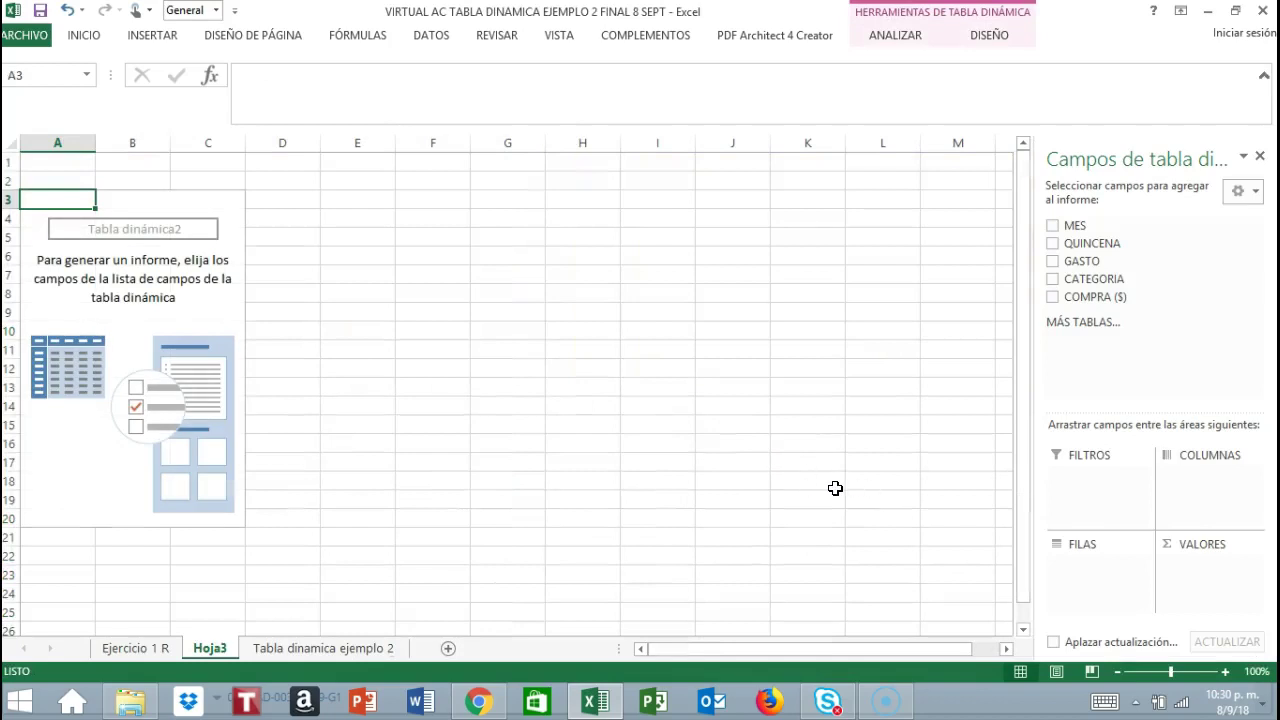
- Examine the area reserved for the empty pivot table report on the new sheet Hoja3
click(131, 237)
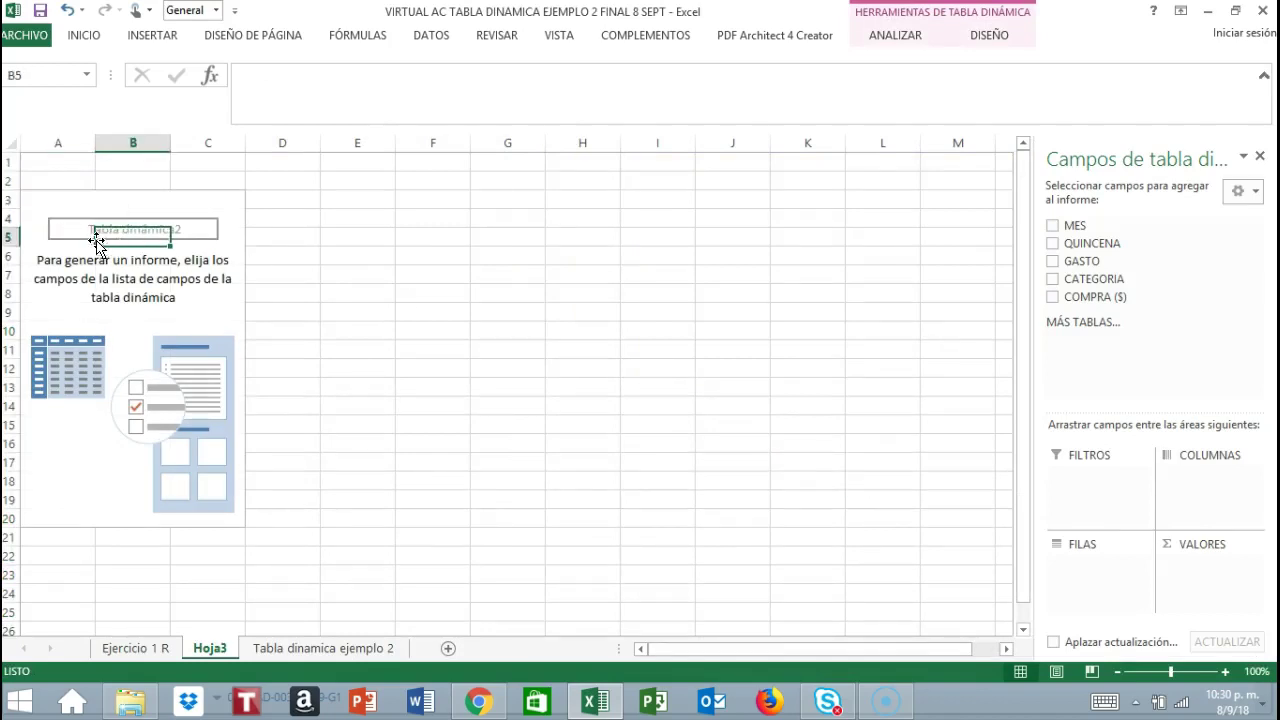
click(86, 237)
drag(34, 200, 209, 517)
click(149, 329)
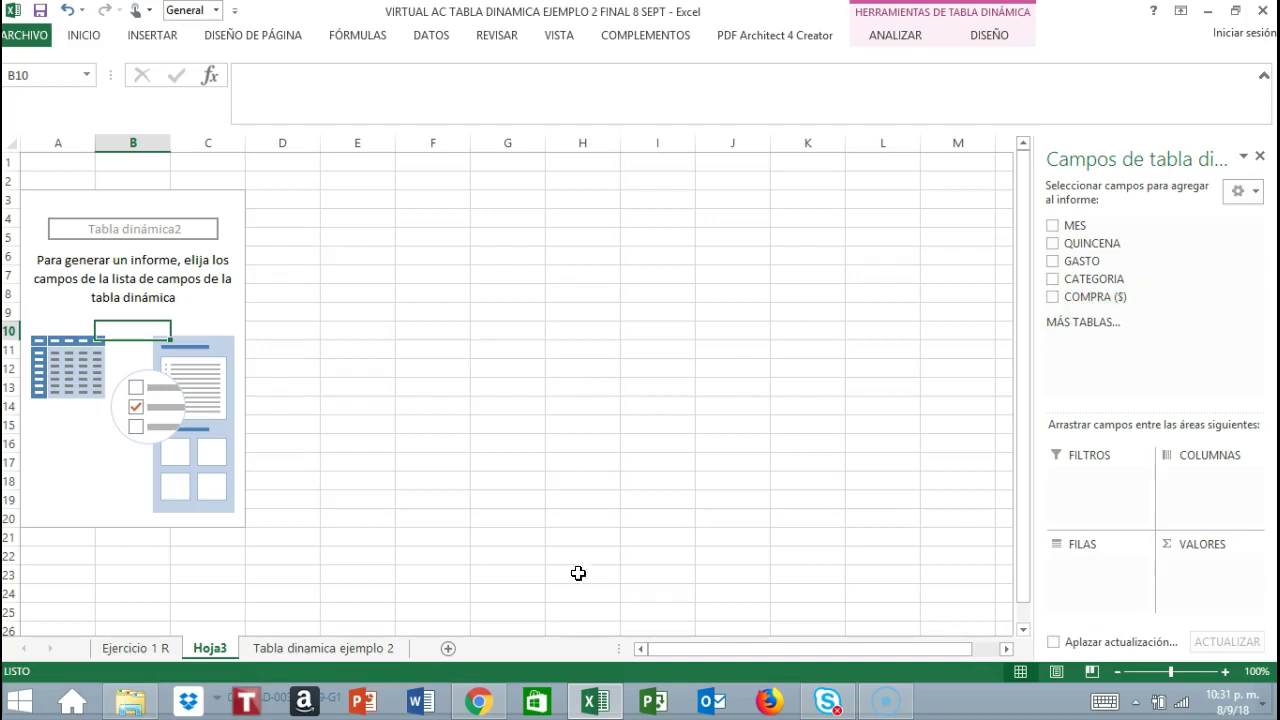
- Compare the expense table's headers MES, QUINCENA, GASTO, CATEGORIA and COMPRA ($) with the pivot field list and its layout areas on Hoja3
click(308, 650)
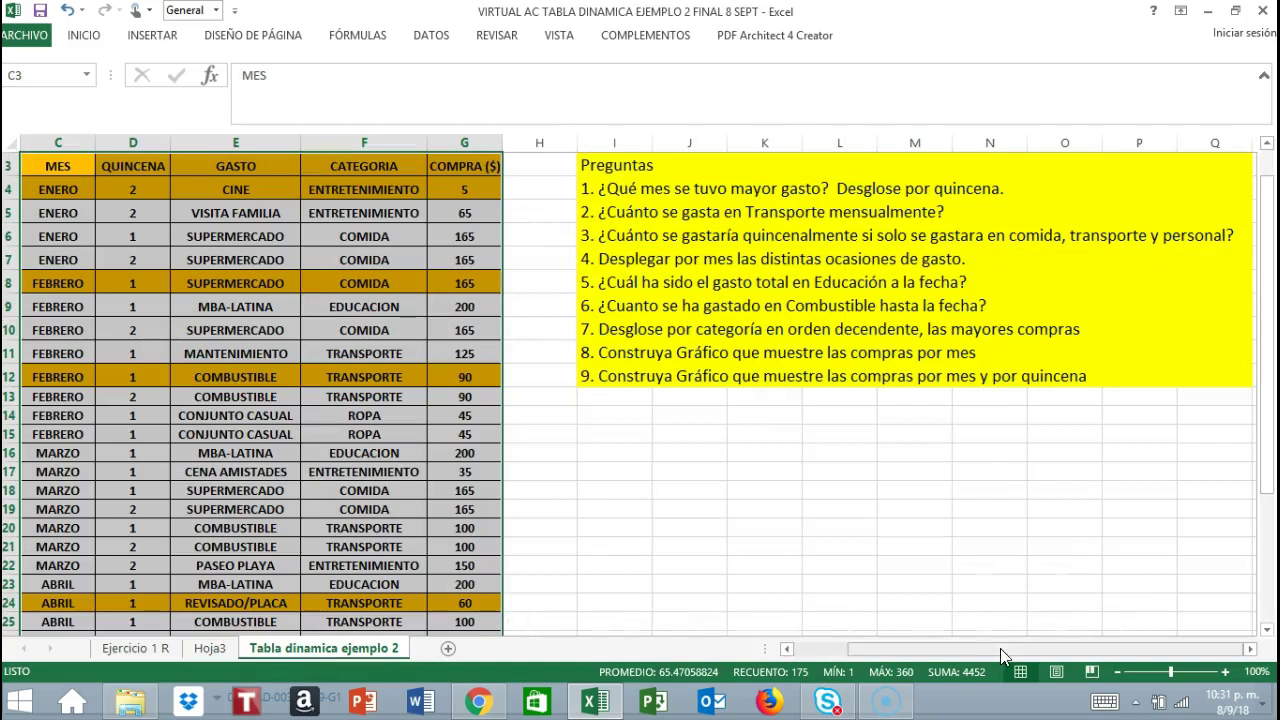
drag(1000, 648, 946, 648)
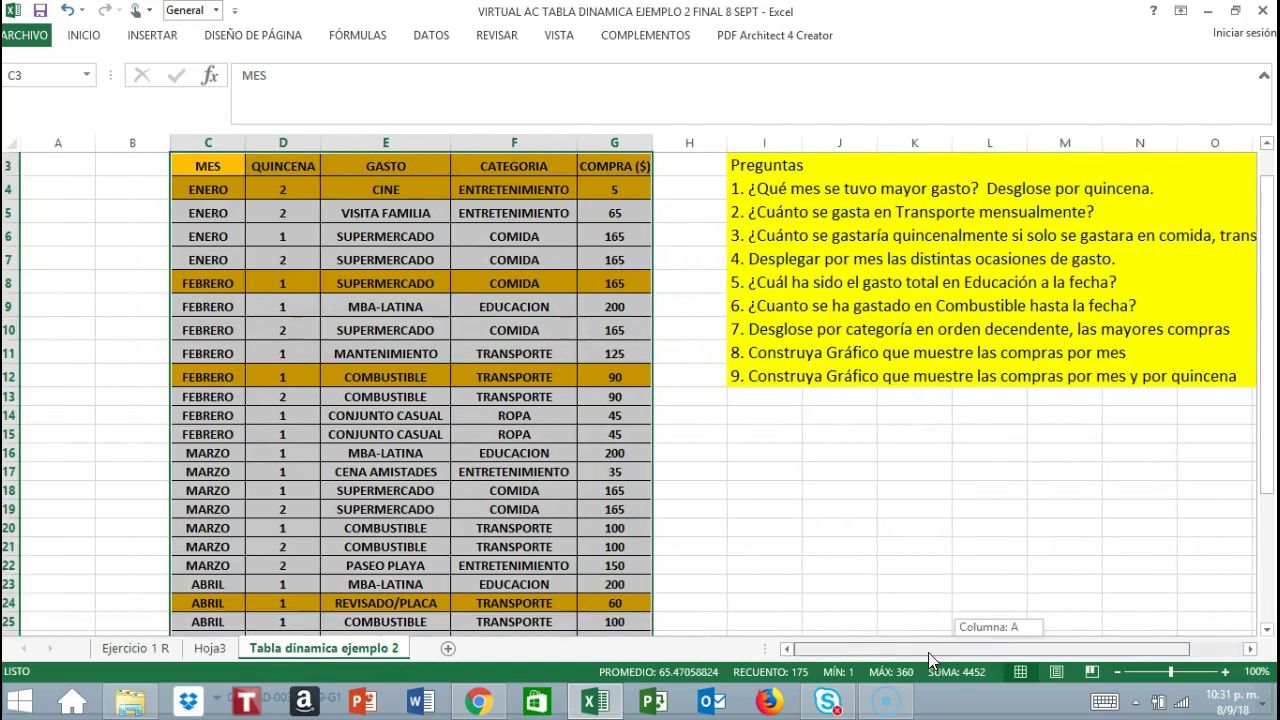
click(217, 163)
click(283, 165)
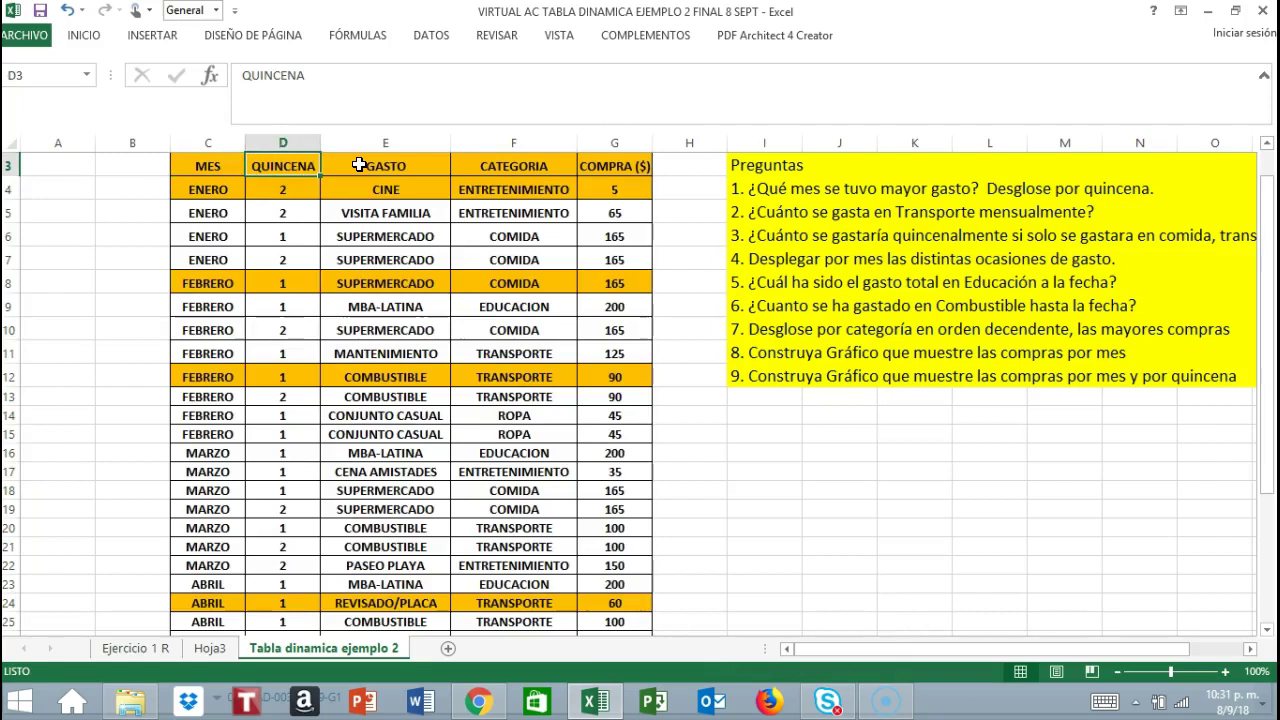
click(359, 165)
click(530, 166)
click(604, 166)
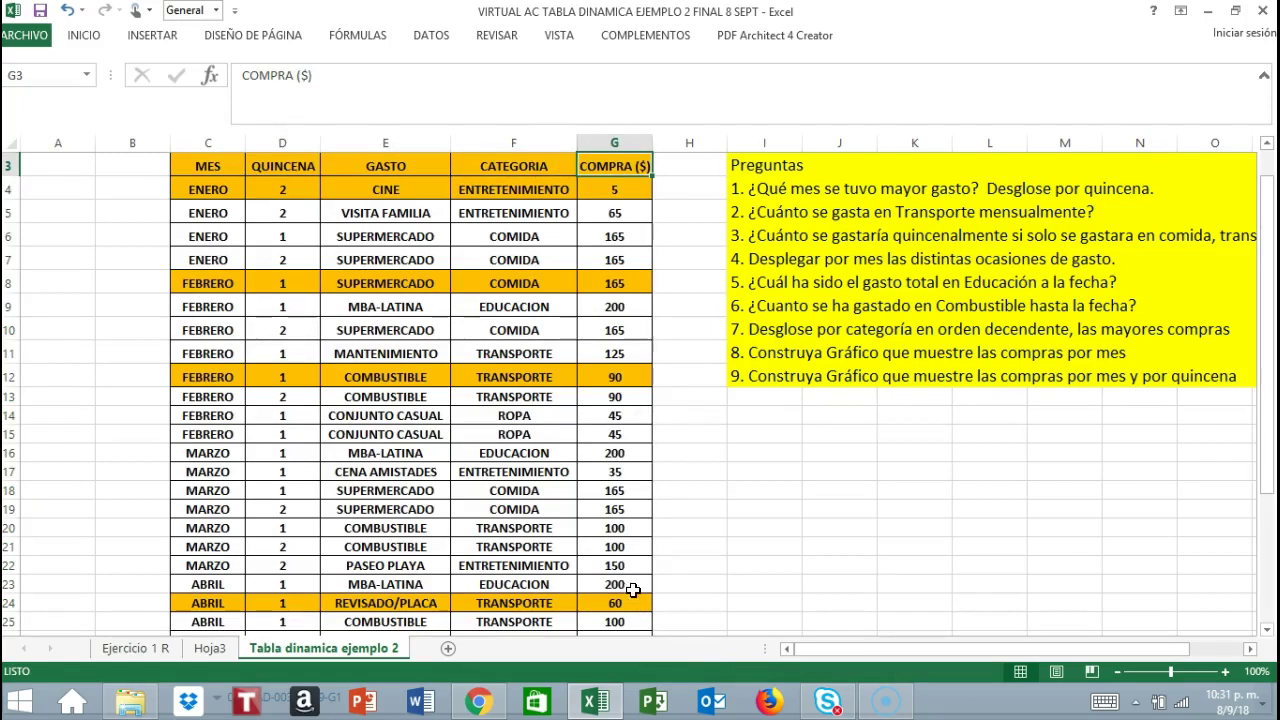
click(210, 650)
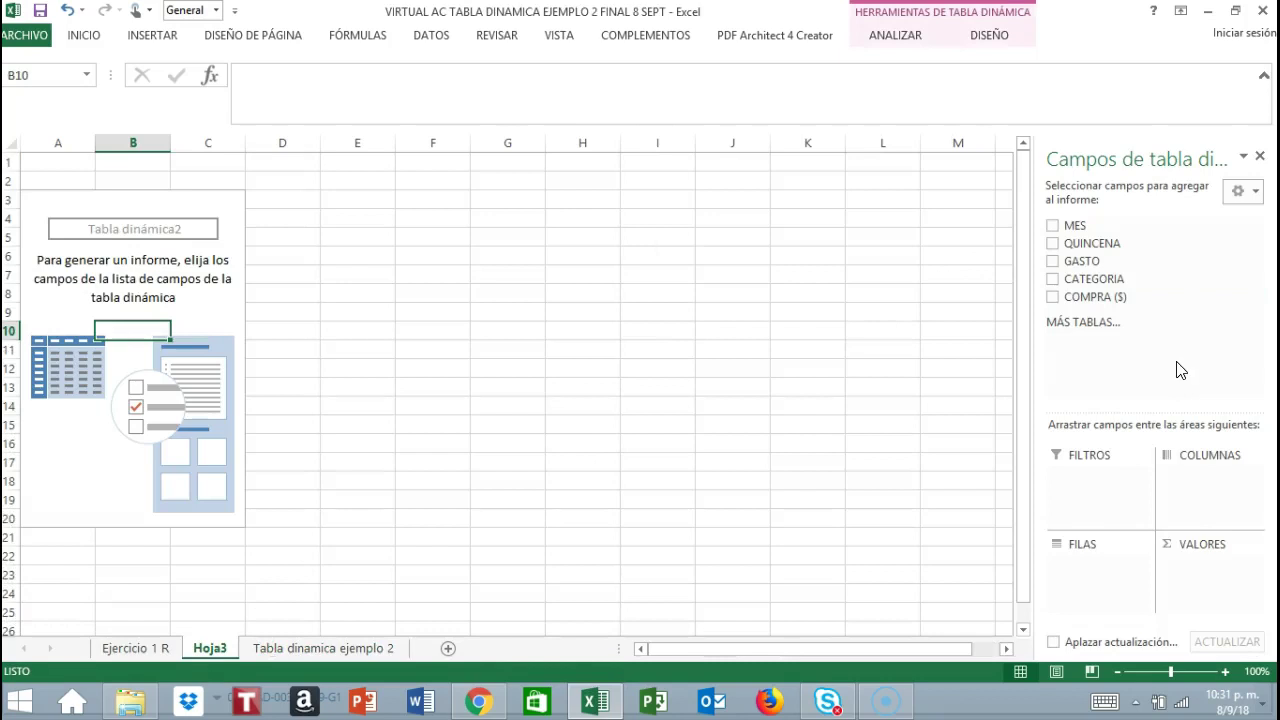
drag(955, 652, 975, 650)
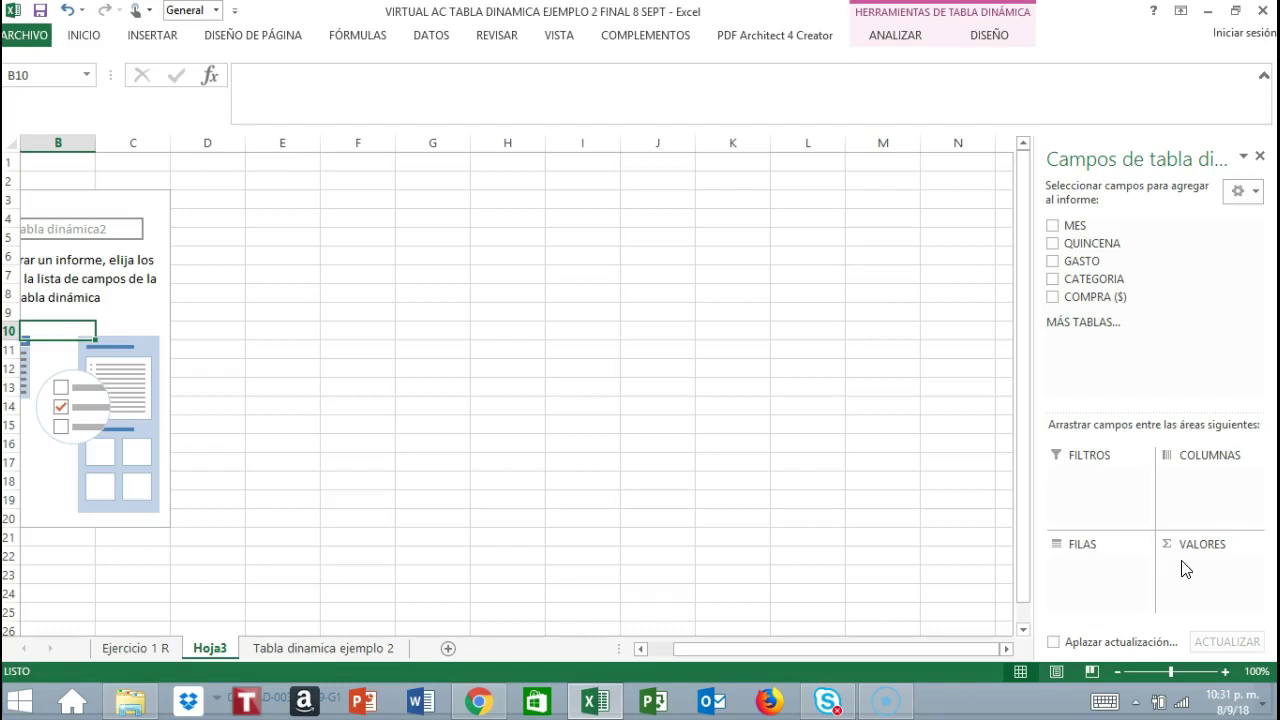
drag(1022, 585, 1026, 463)
drag(692, 652, 662, 653)
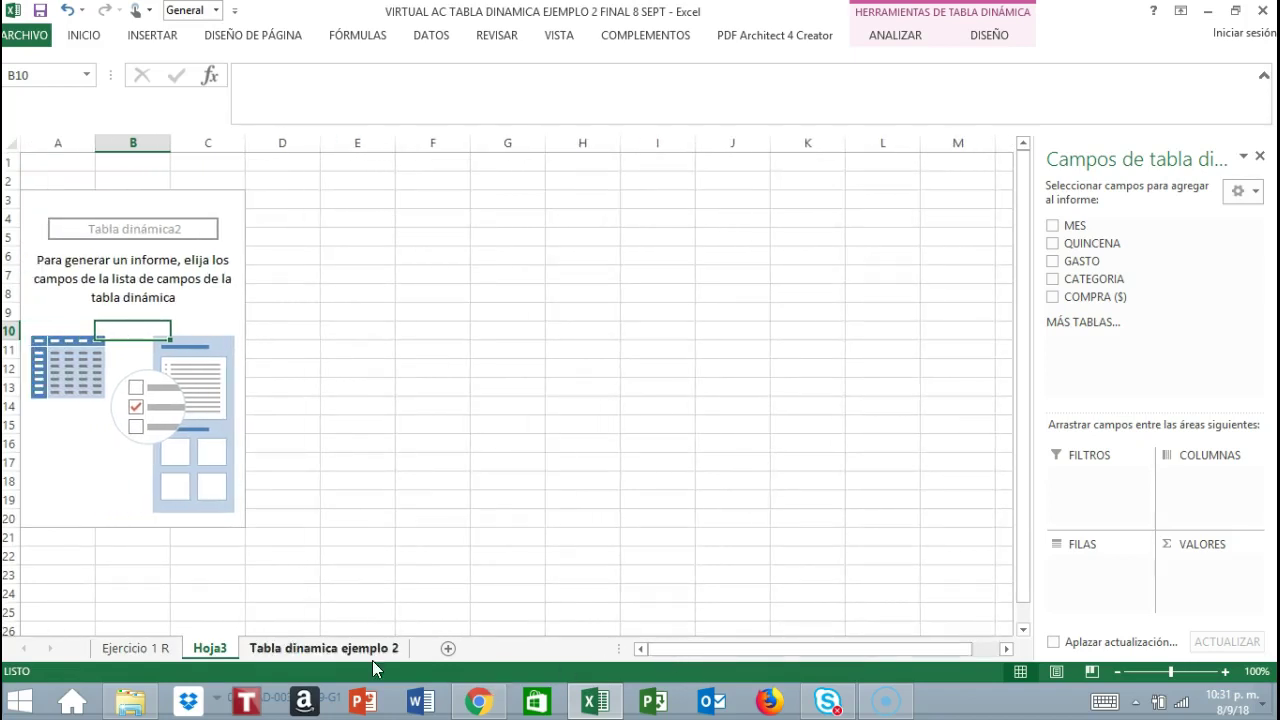
- Copy question 1 from I4:N4 of the Tabla dinamica ejemplo 2 sheet into cell A2 of Hoja3, above the pivot table
click(321, 651)
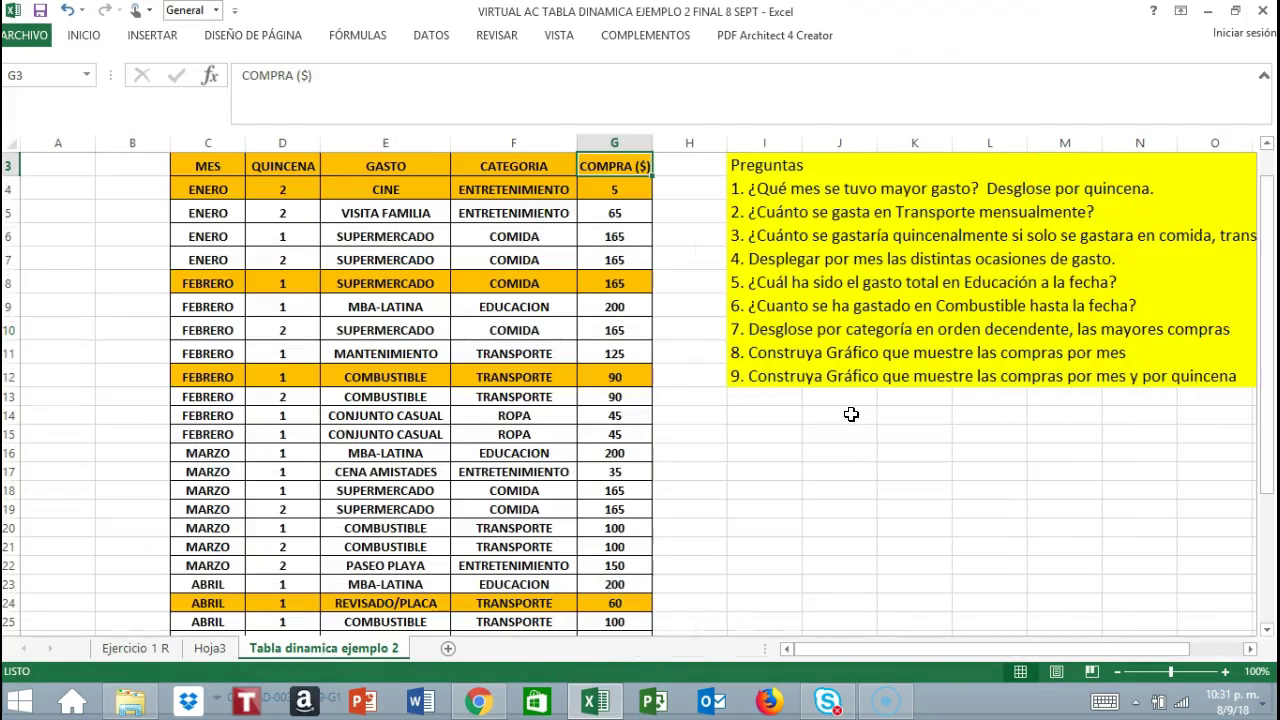
drag(740, 188, 1135, 189)
key(ctrl+c)
right_click(1135, 189)
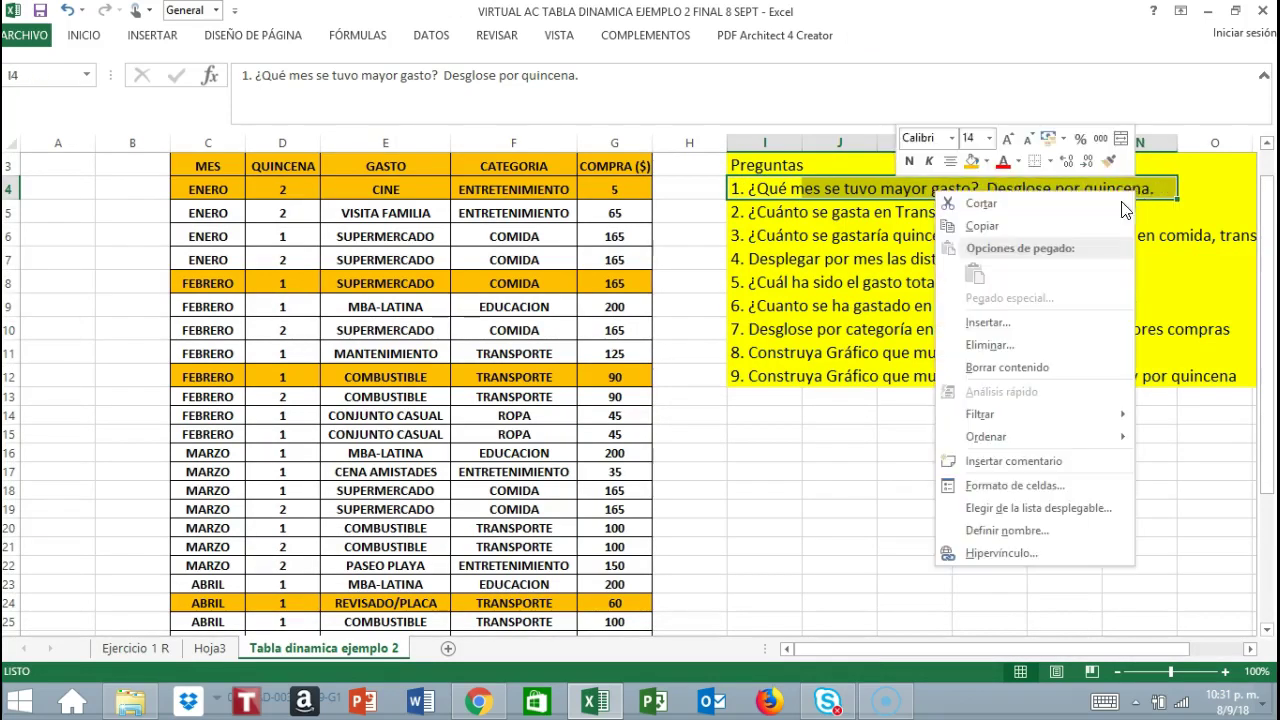
click(1033, 231)
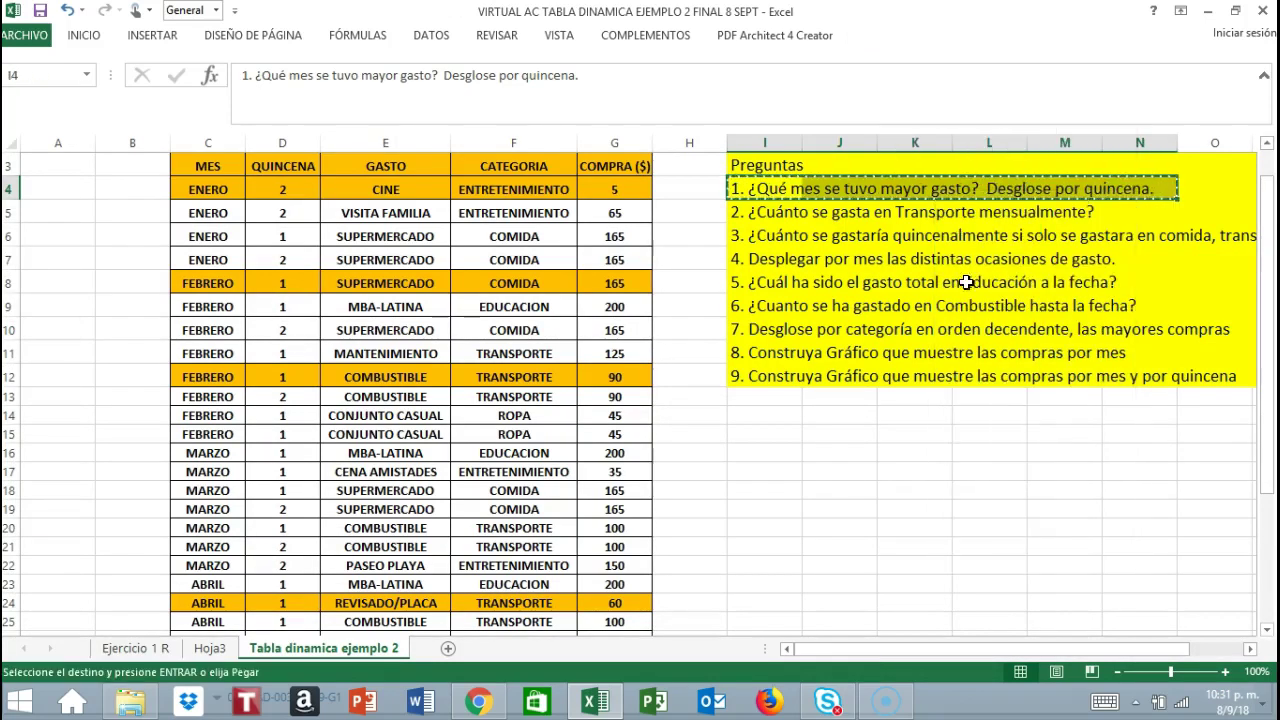
click(209, 648)
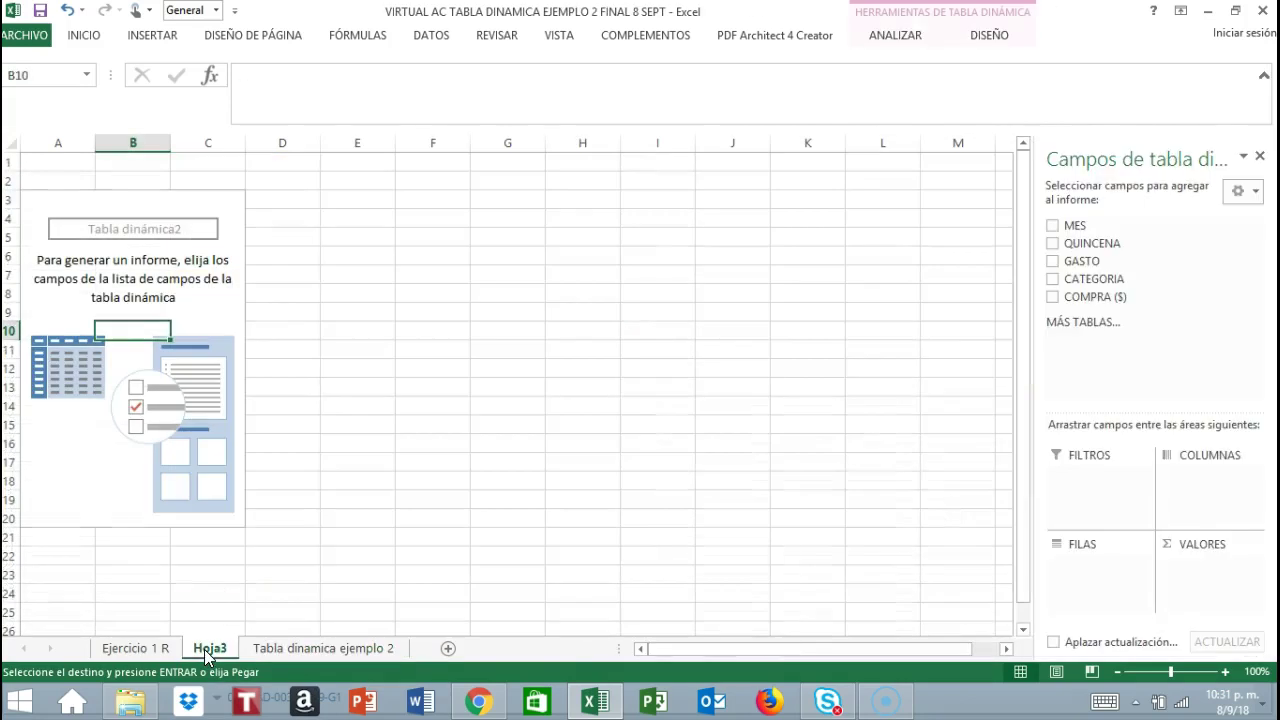
click(50, 181)
right_click(53, 185)
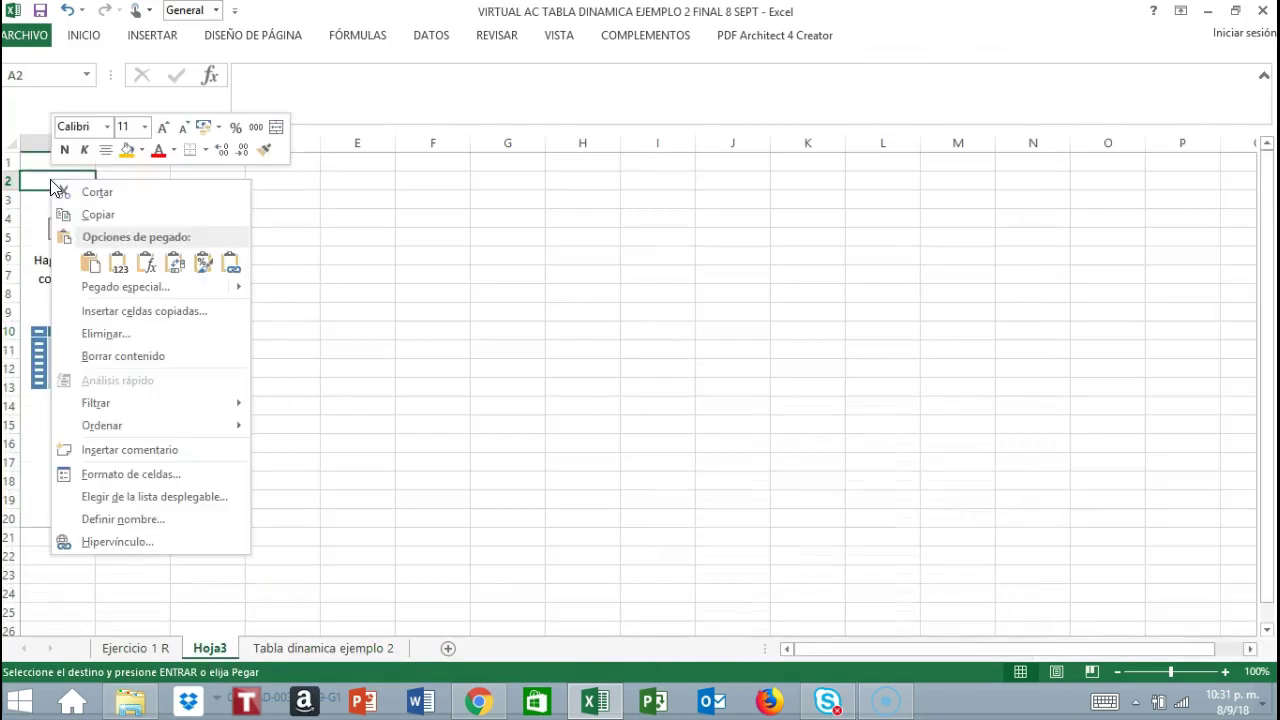
click(90, 262)
click(445, 312)
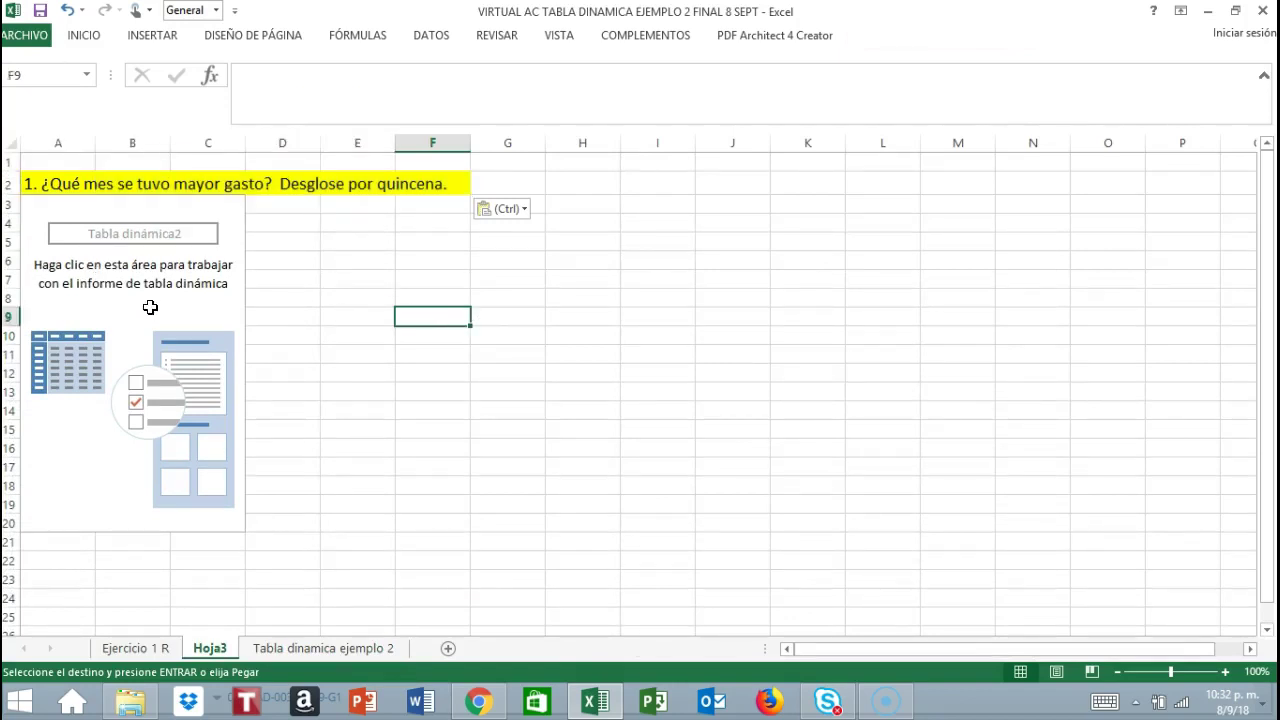
- Add MES and QUINCENA, in that order, as row fields of the pivot table and check January's fortnight rows
click(120, 263)
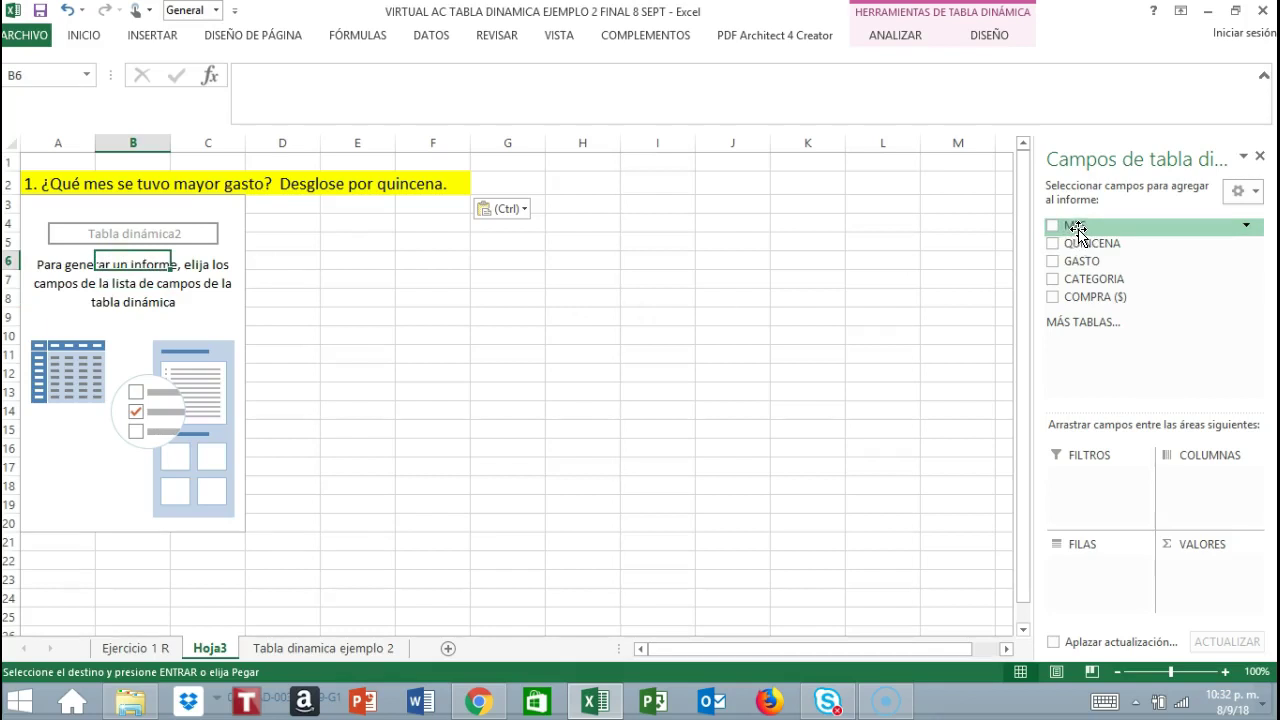
drag(1078, 230, 1085, 570)
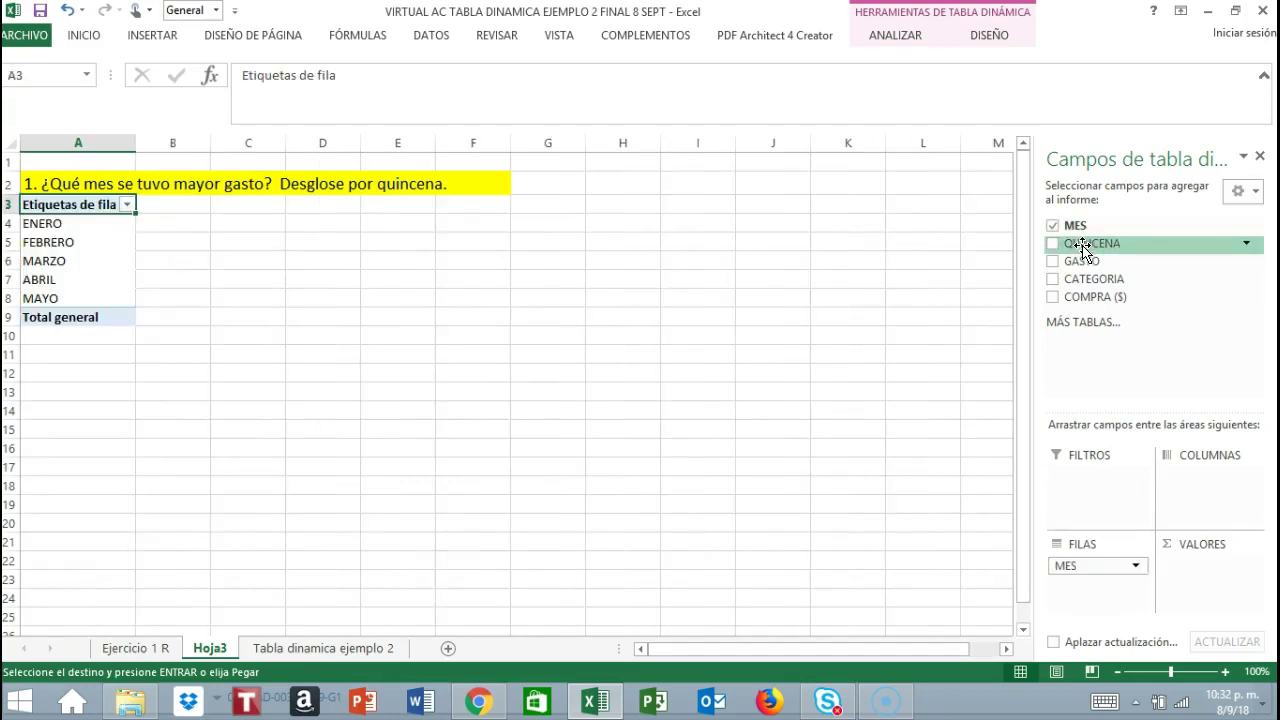
drag(1085, 250, 1085, 590)
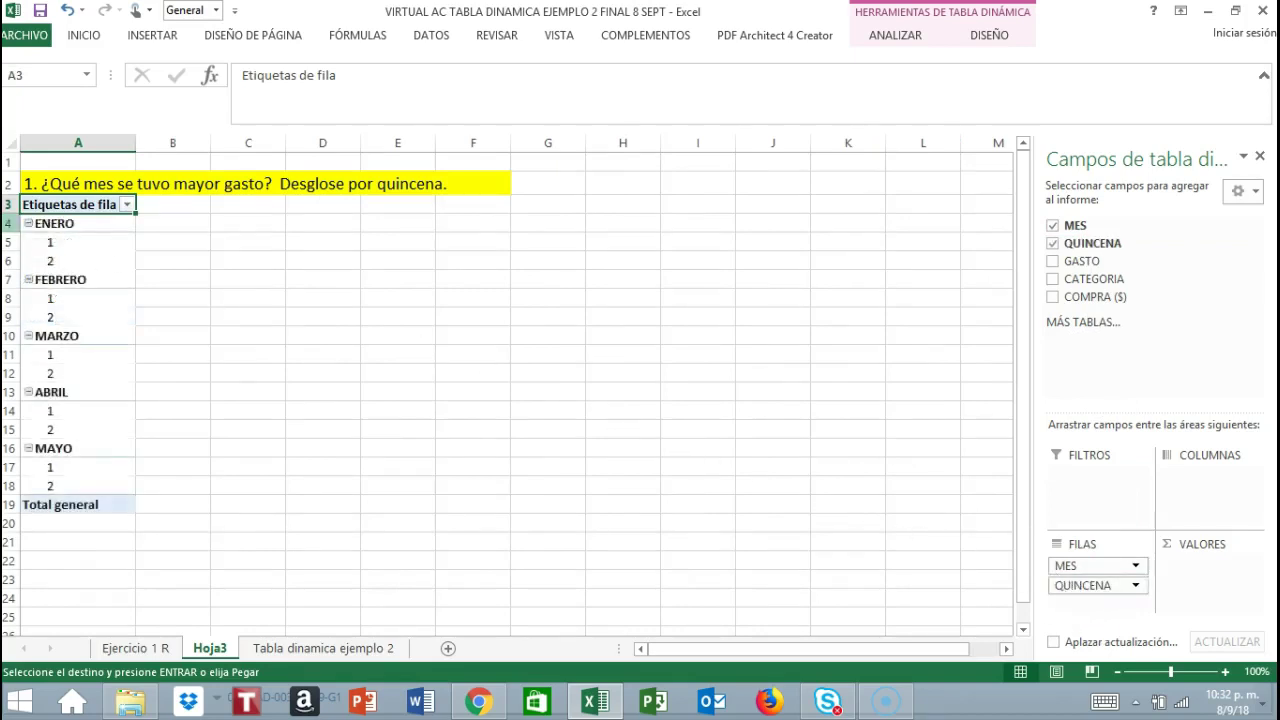
click(63, 225)
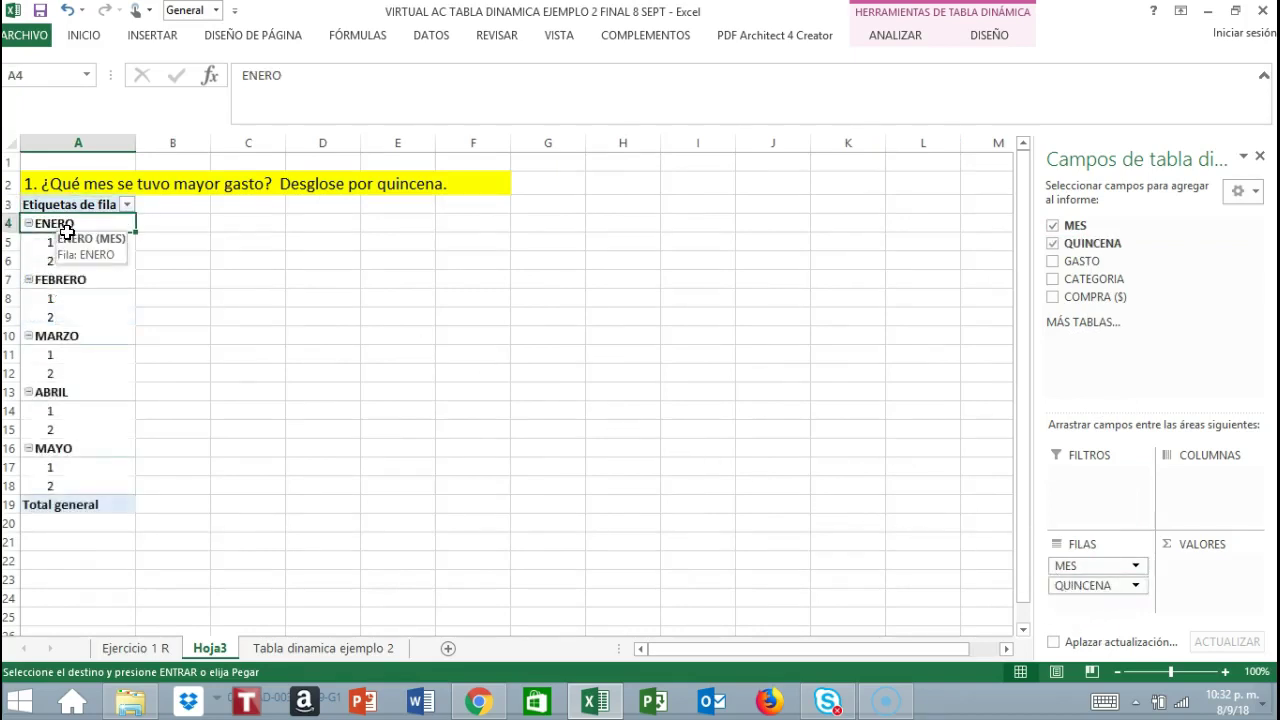
click(60, 243)
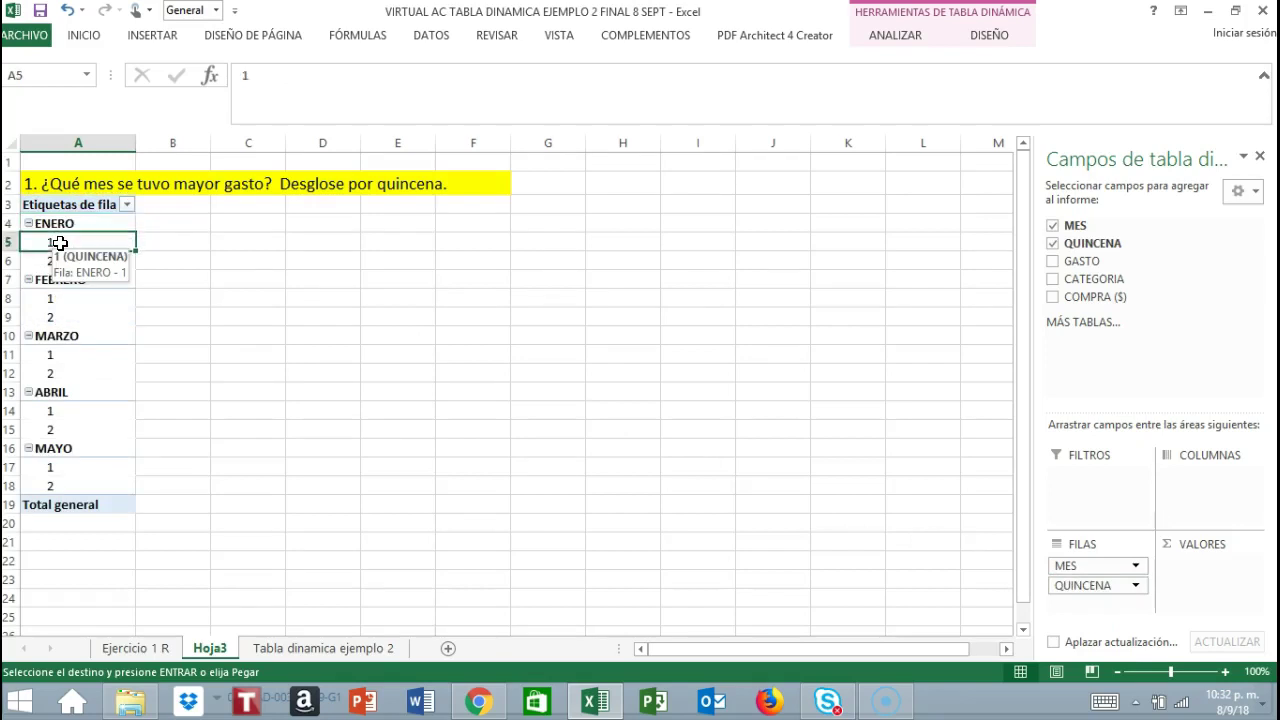
click(80, 261)
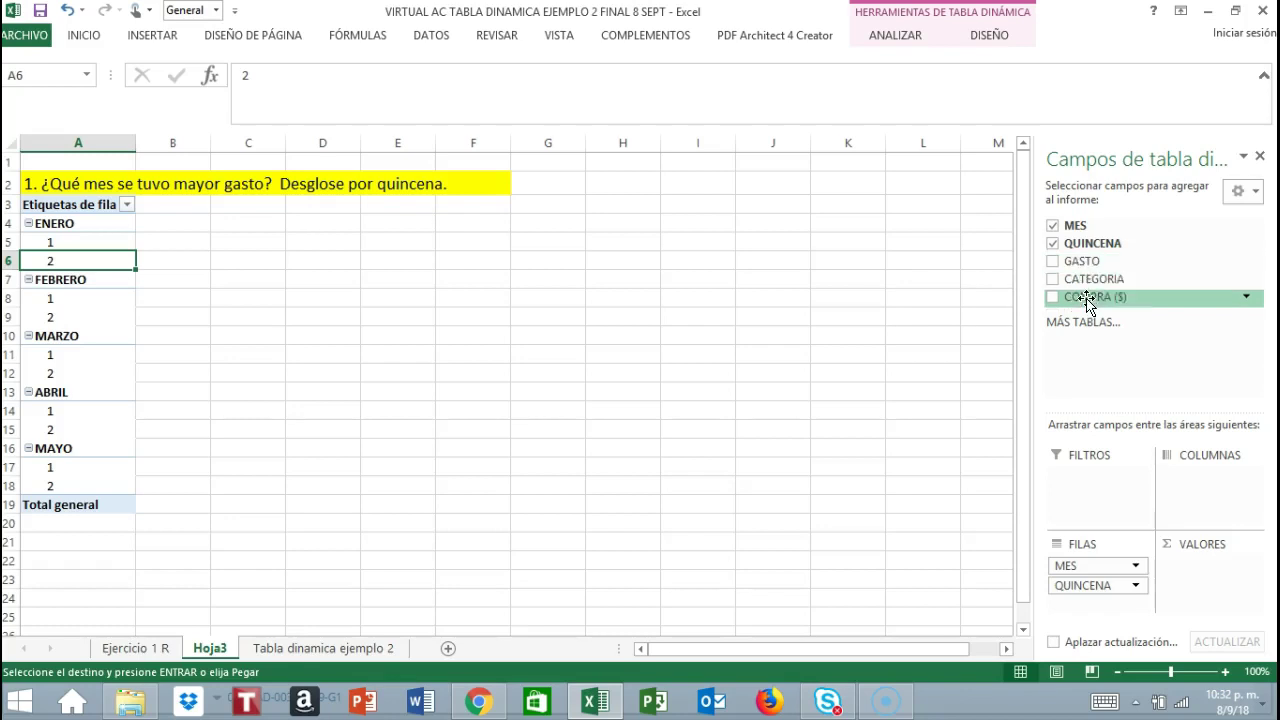
- Add COMPRA ($) as the summed value field and review January's fortnight amounts and month total
drag(1094, 306, 1210, 570)
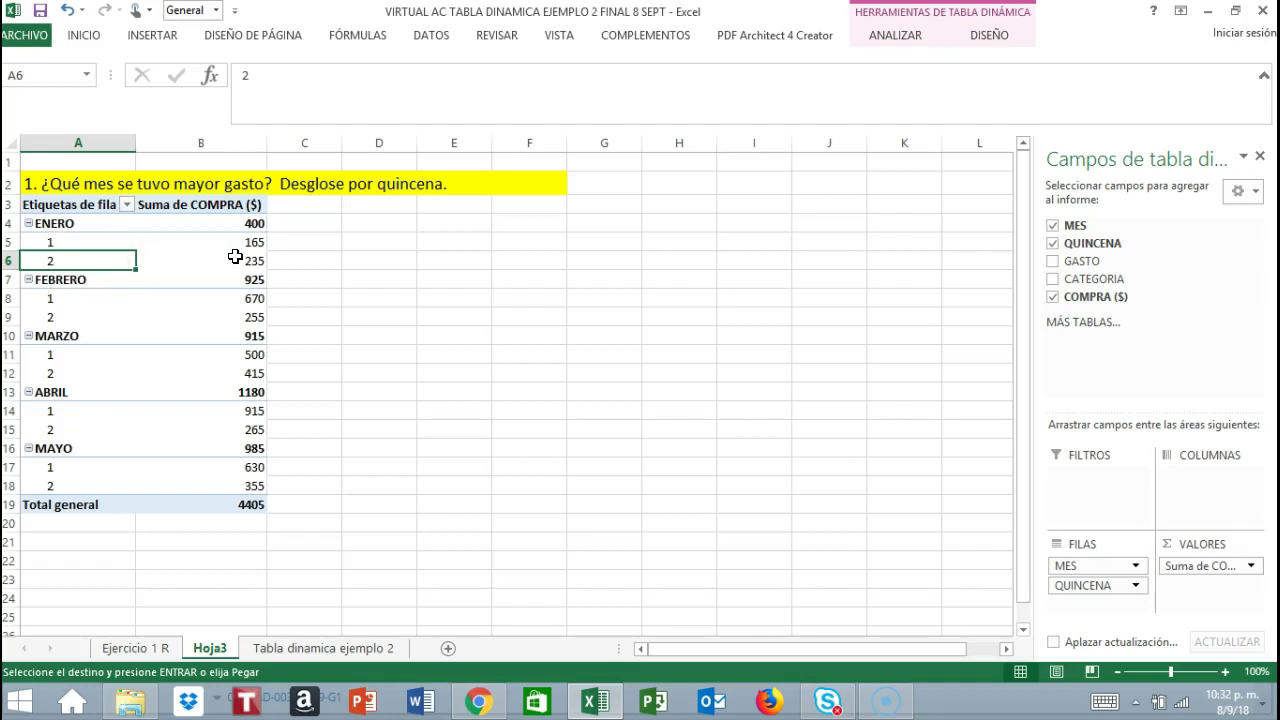
click(200, 246)
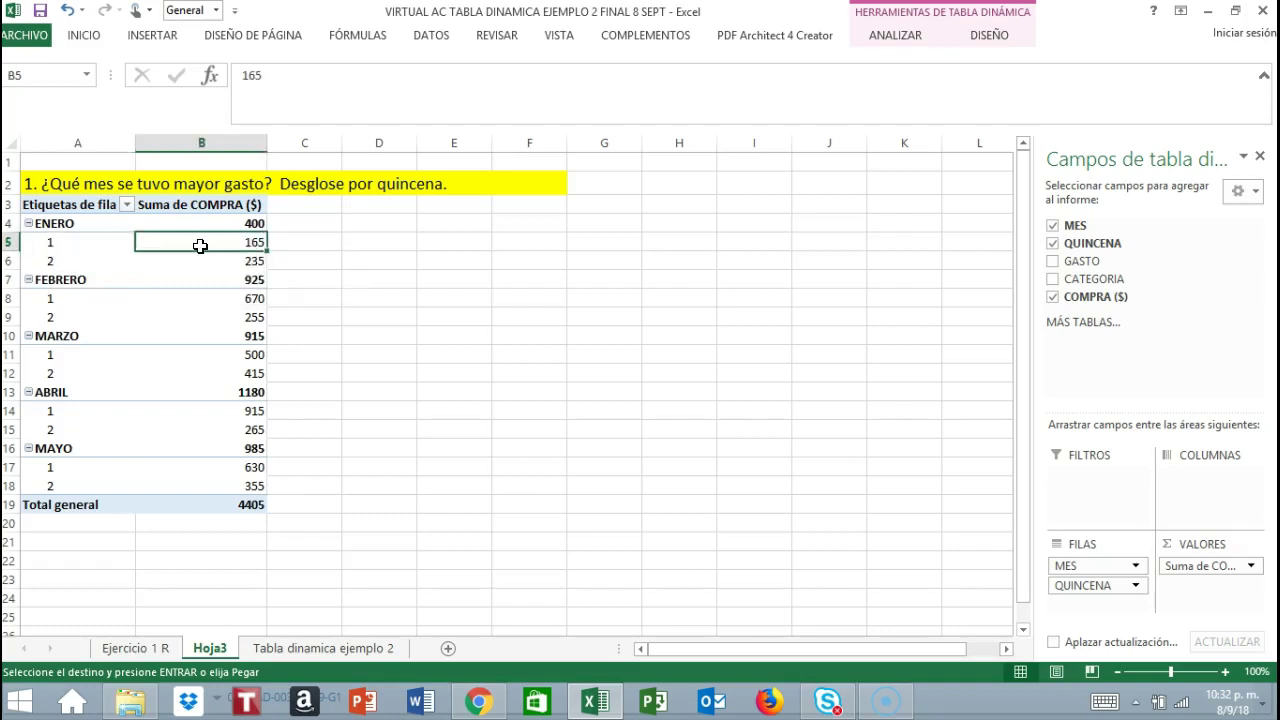
click(49, 261)
click(258, 259)
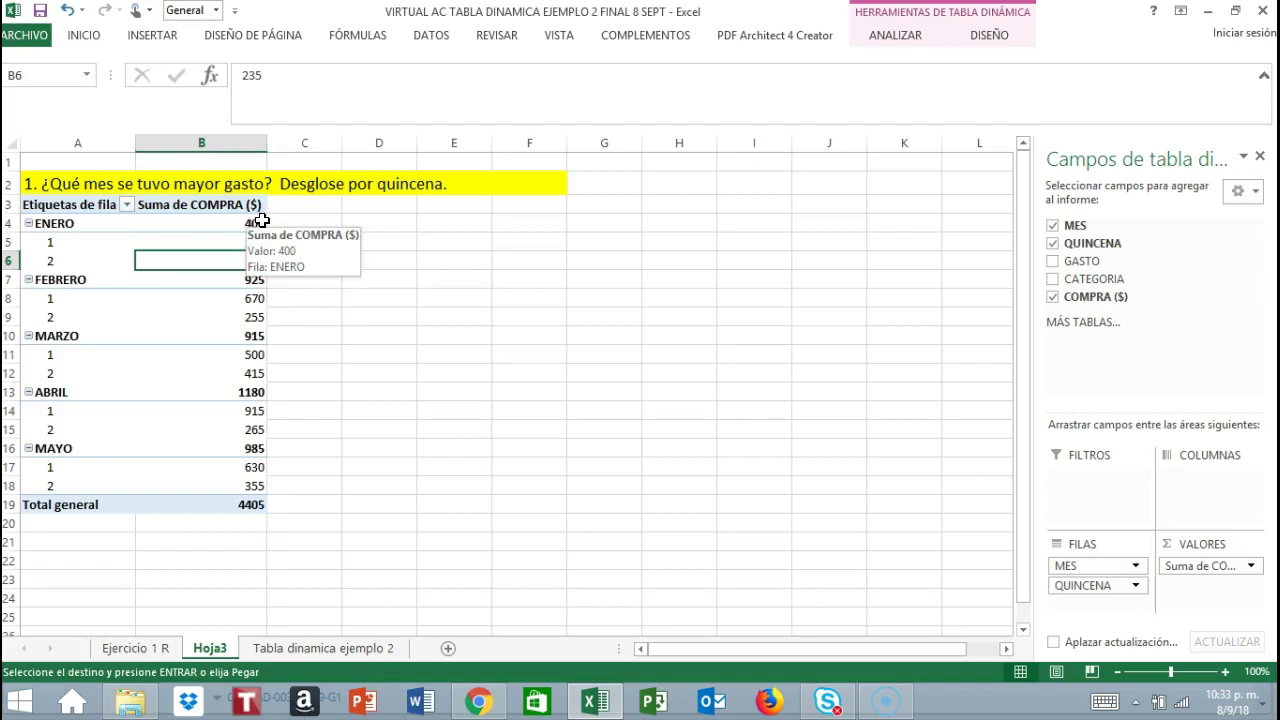
click(260, 221)
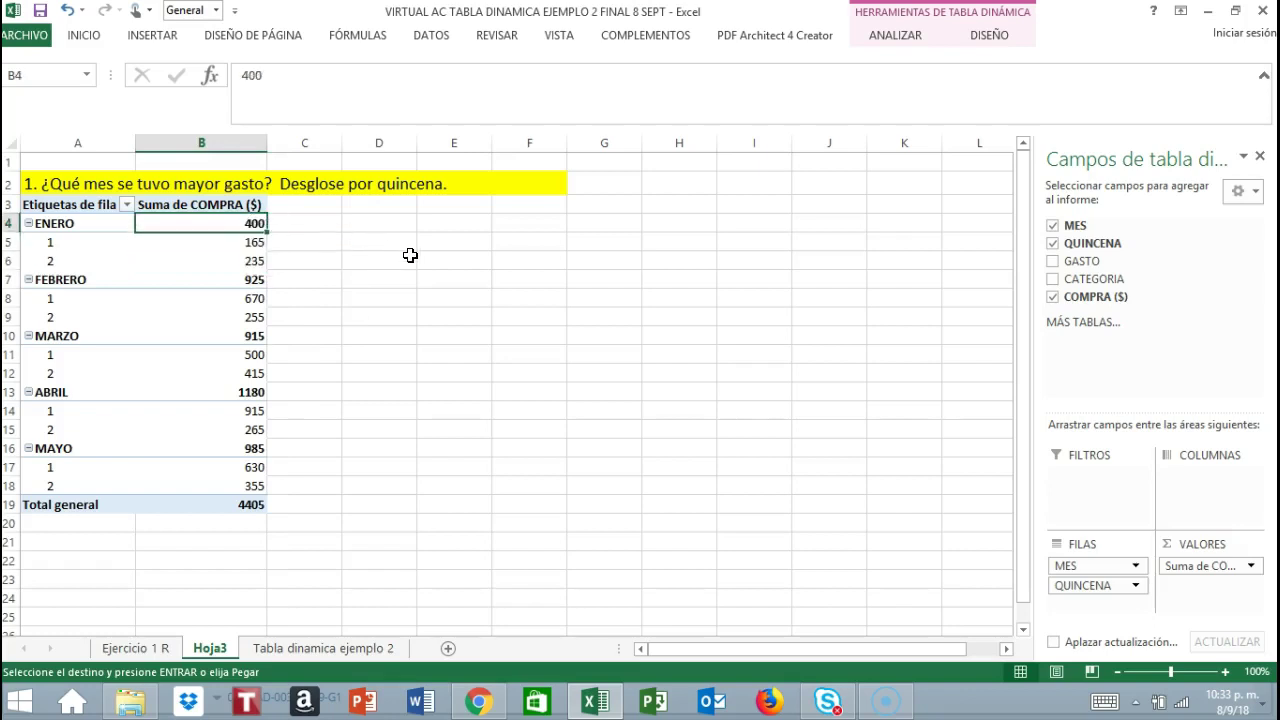
- Fill January's month total and fortnight amounts in B4:B6 with orange and centre them horizontally
drag(229, 225, 231, 263)
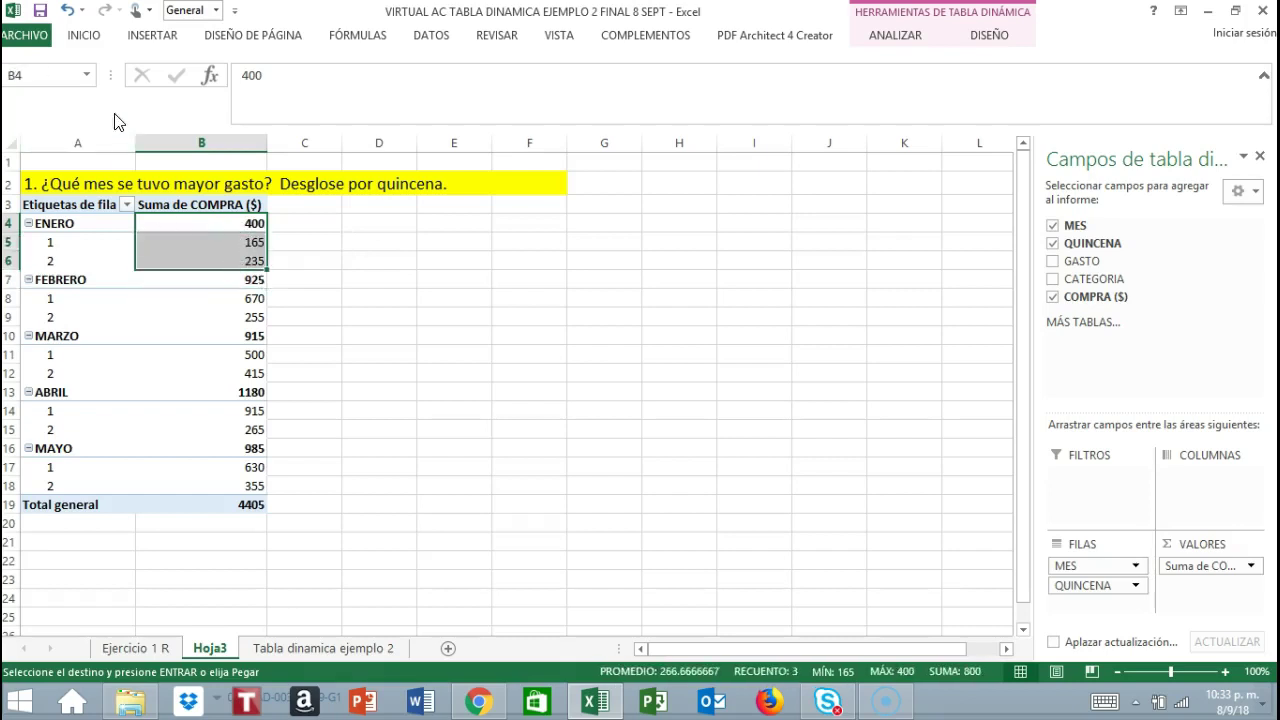
click(90, 37)
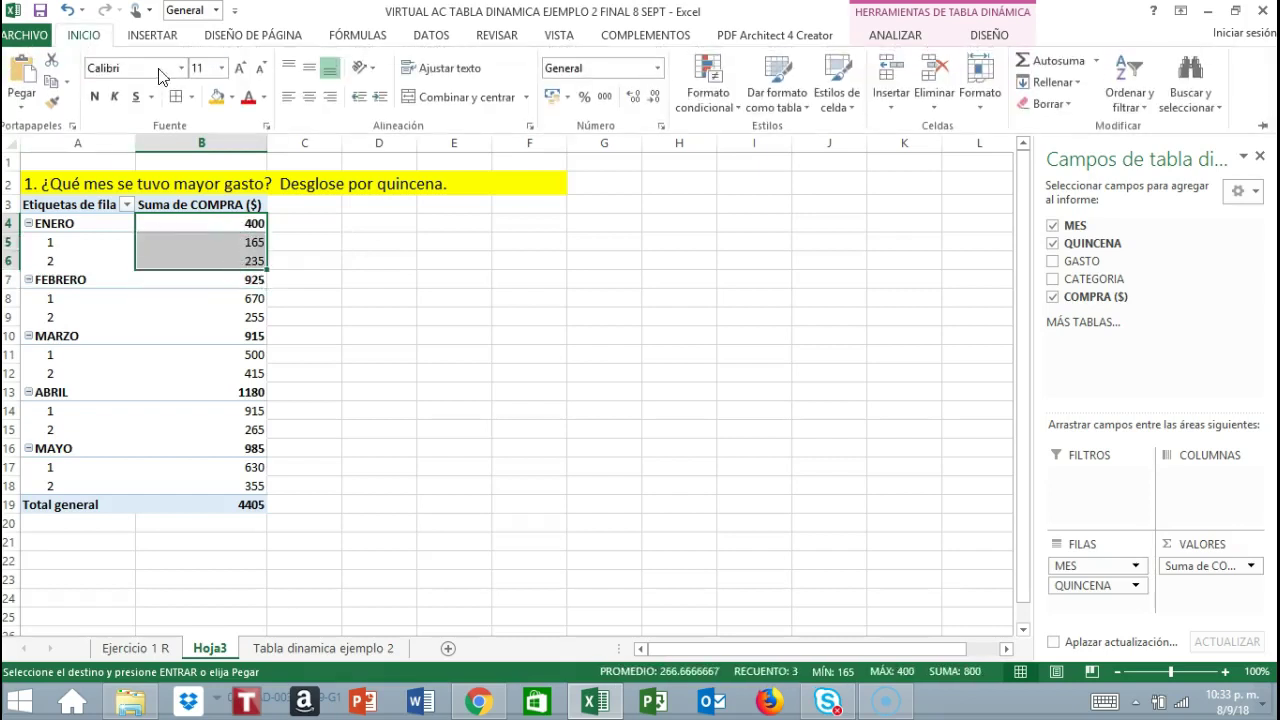
click(217, 97)
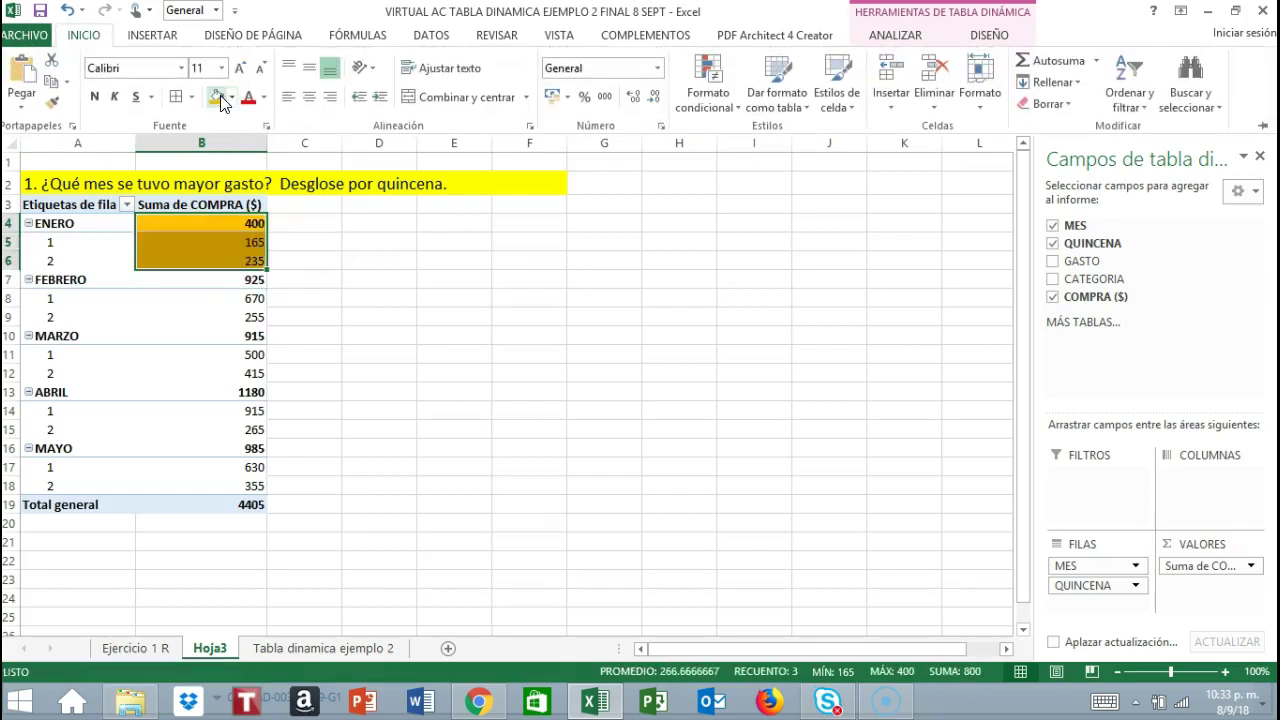
click(311, 99)
- Centre the remaining pivot amounts in B7:B19 and review January's month total and fortnight amounts
click(177, 283)
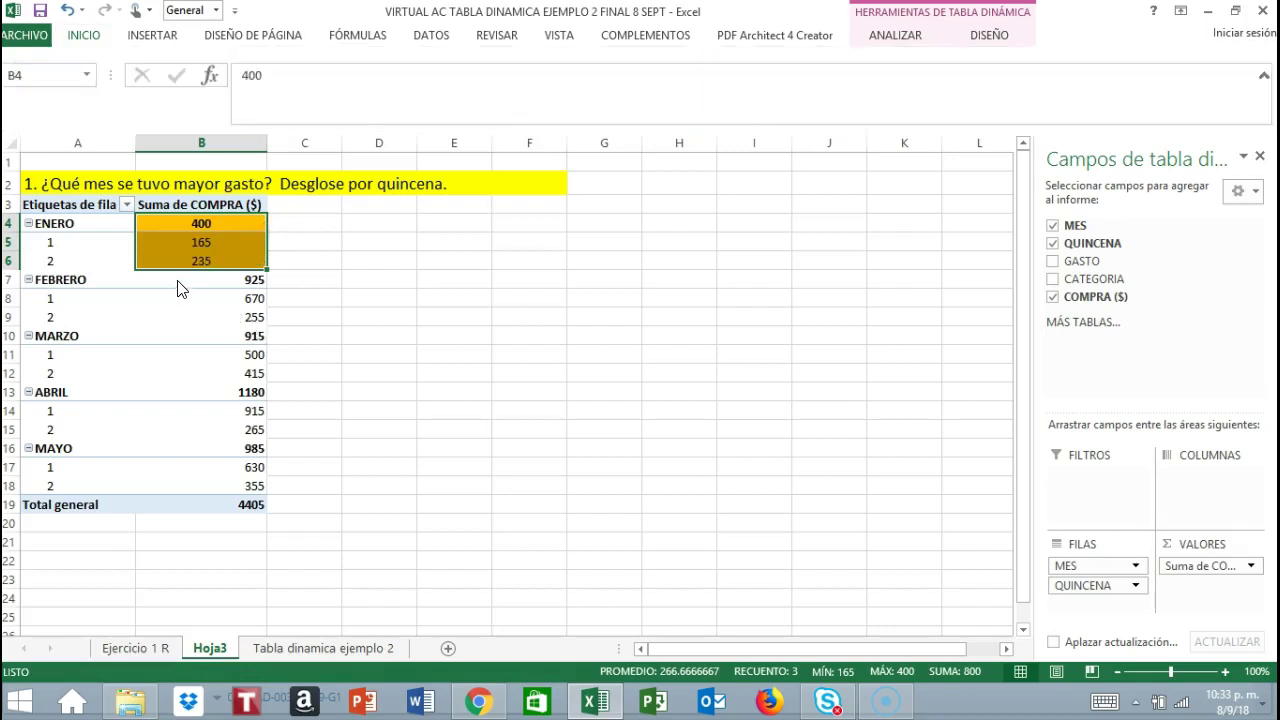
click(175, 279)
drag(175, 279, 220, 500)
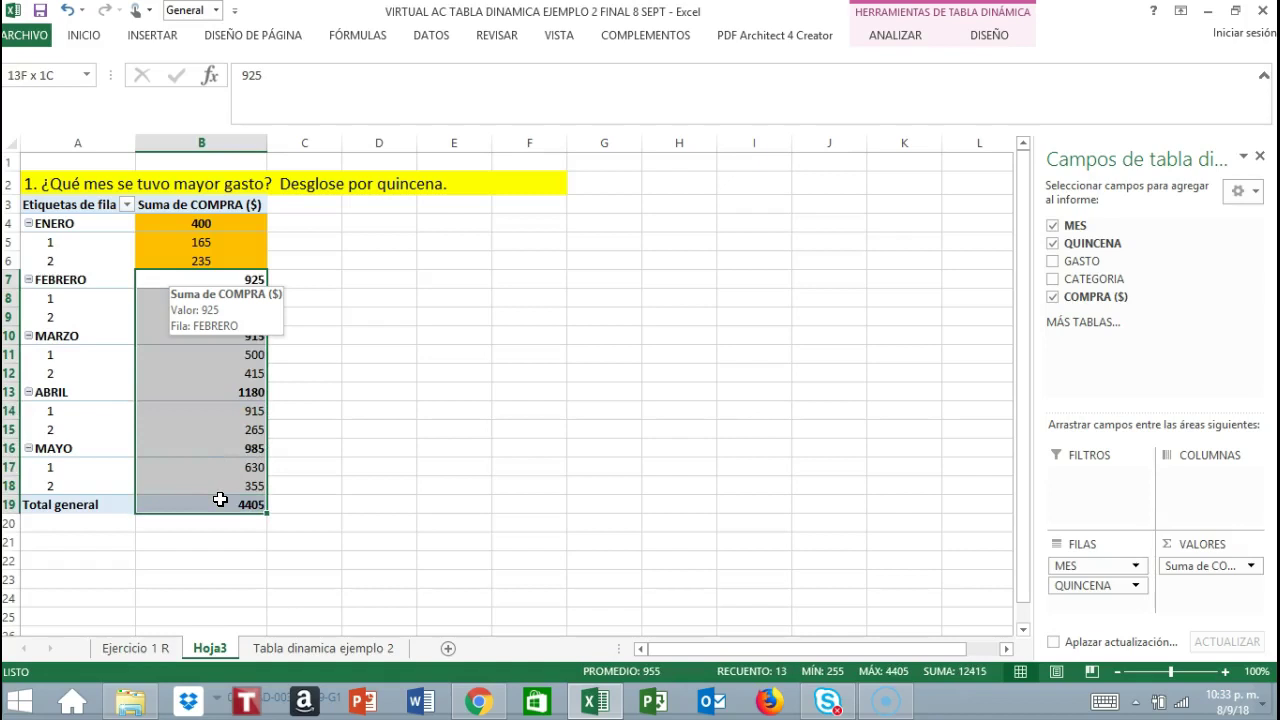
click(88, 37)
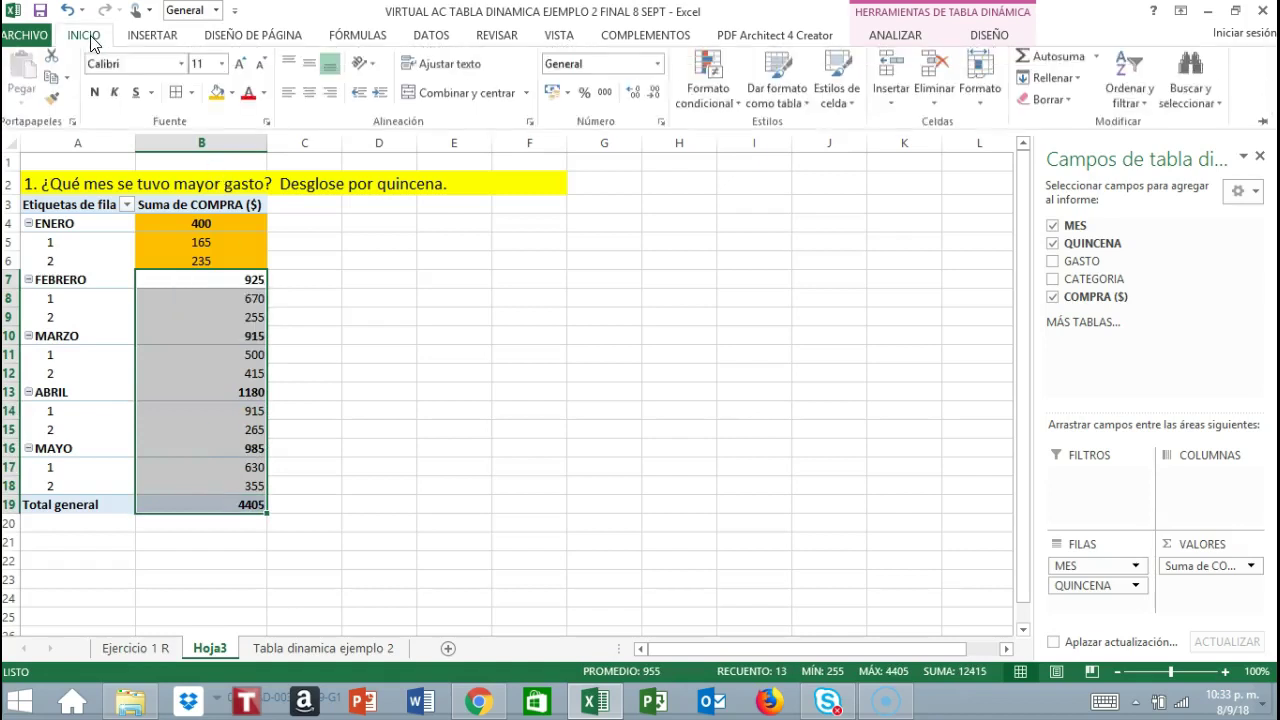
click(309, 97)
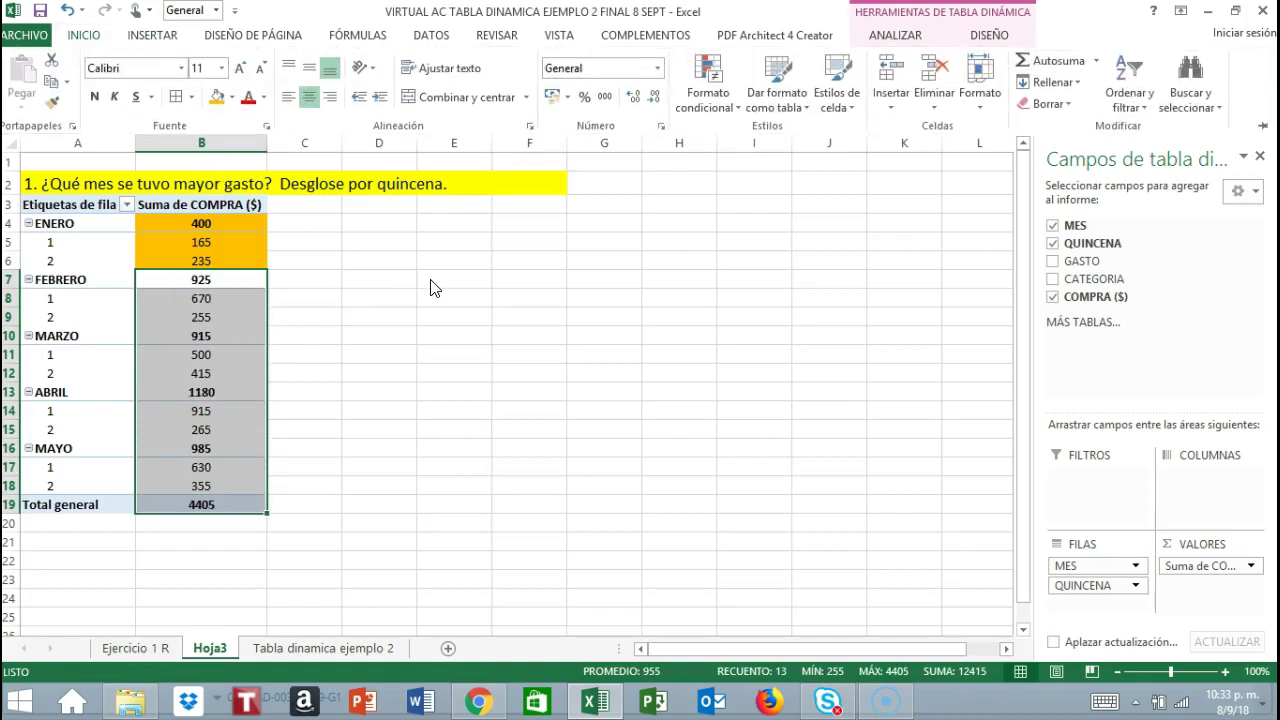
click(391, 502)
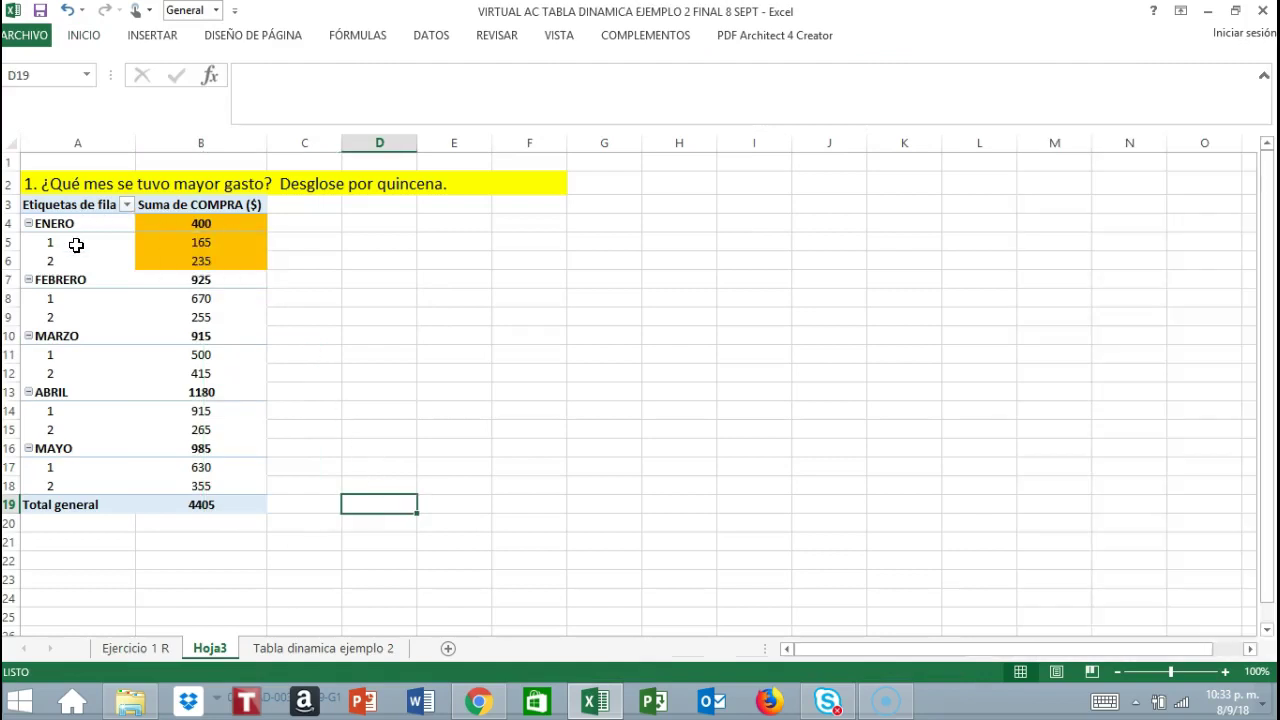
click(190, 230)
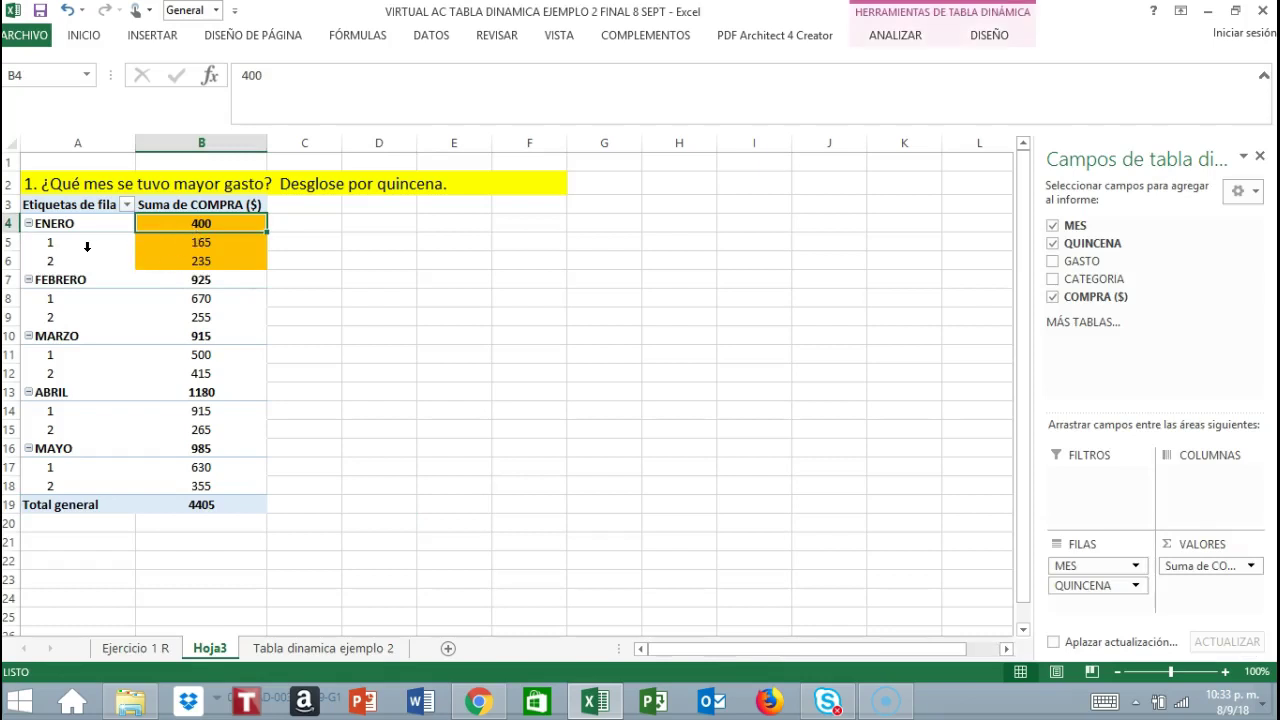
click(176, 245)
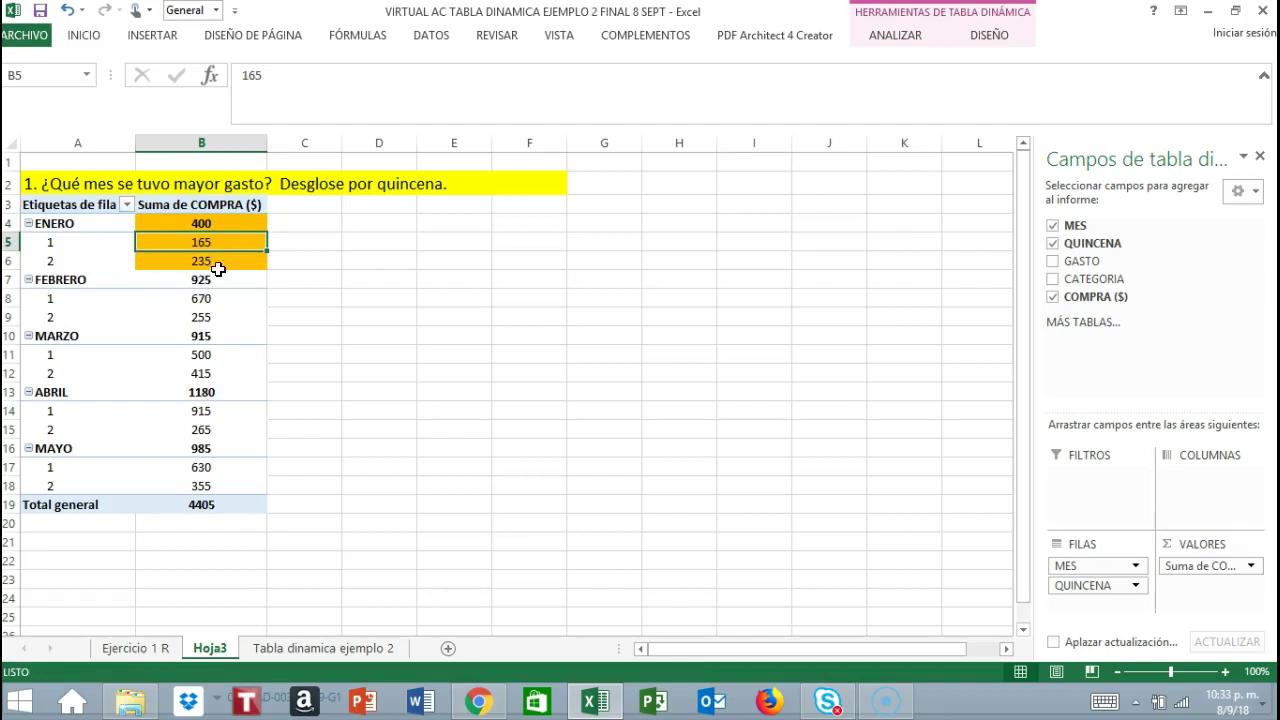
click(200, 261)
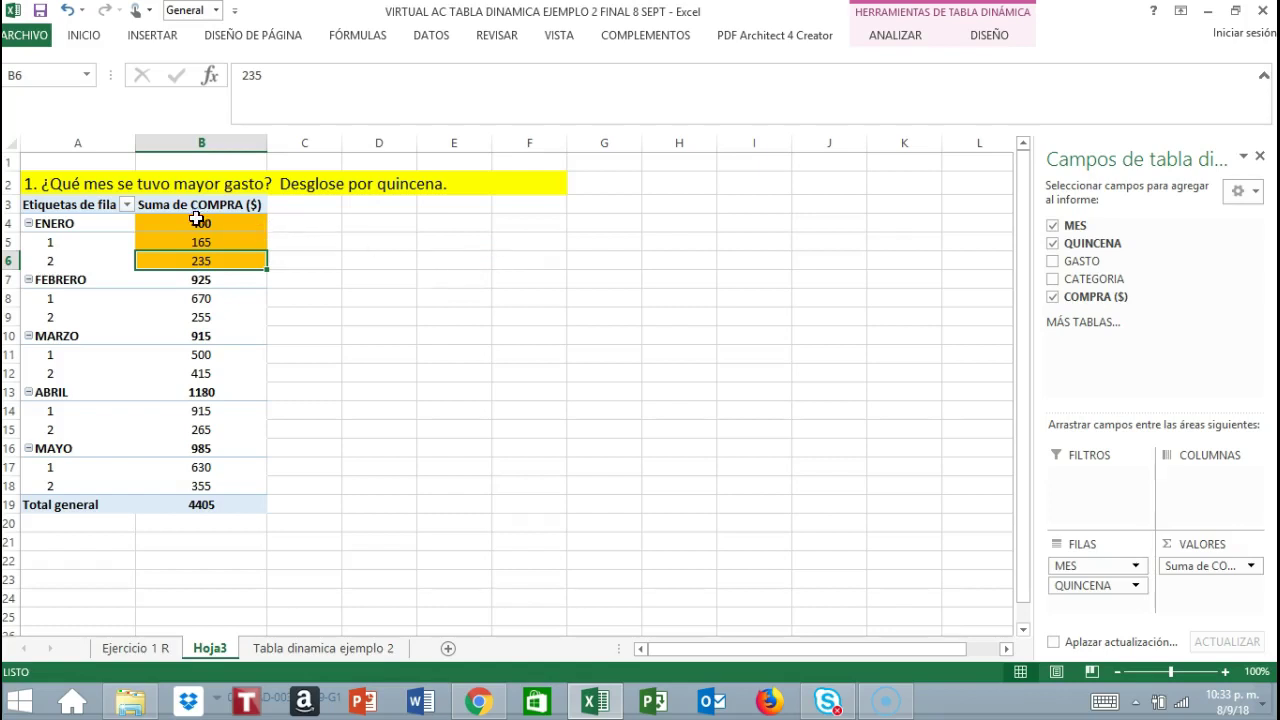
- Sort the MES row labels in descending order by Suma de COMPRA ($) and compare the totals of the leading months
click(127, 206)
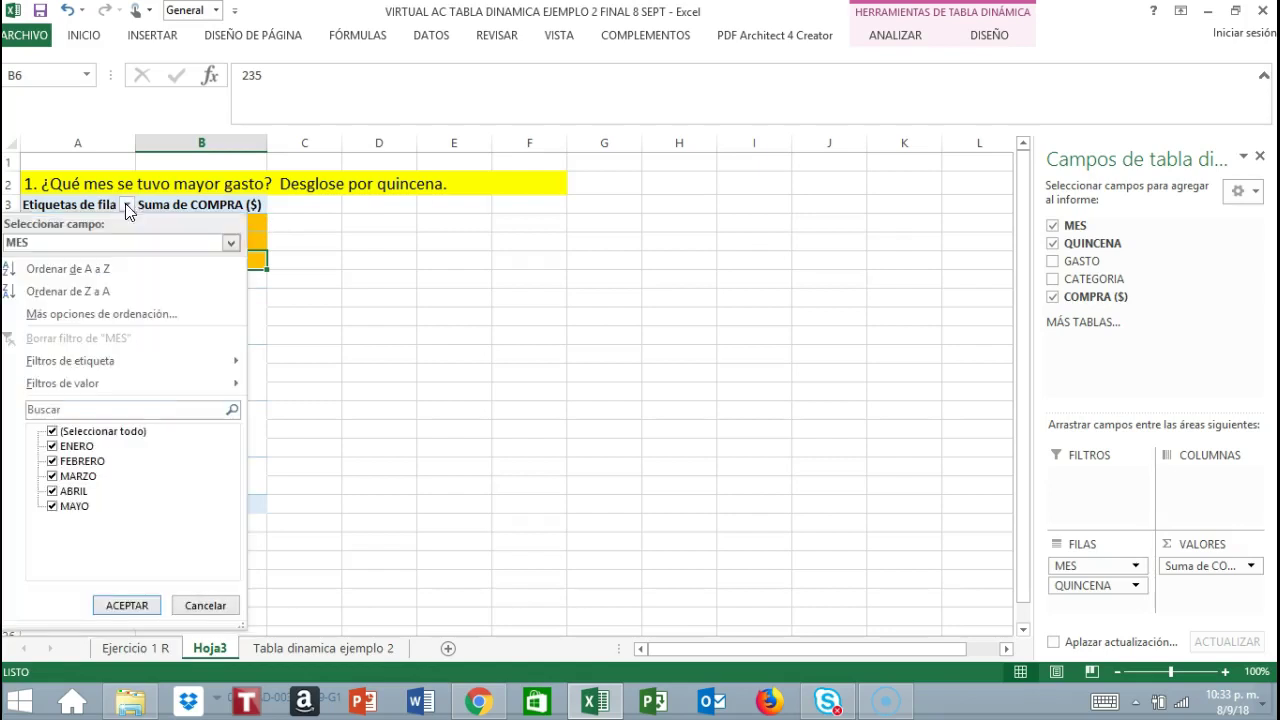
click(111, 316)
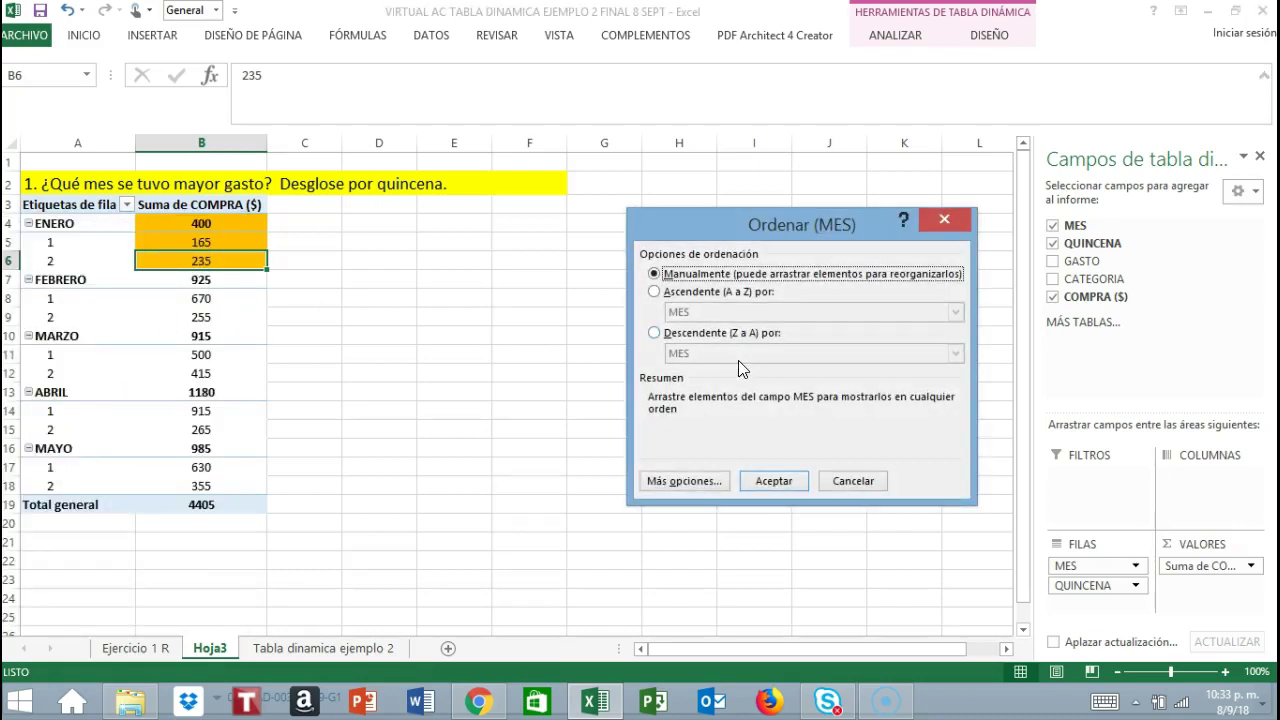
click(655, 333)
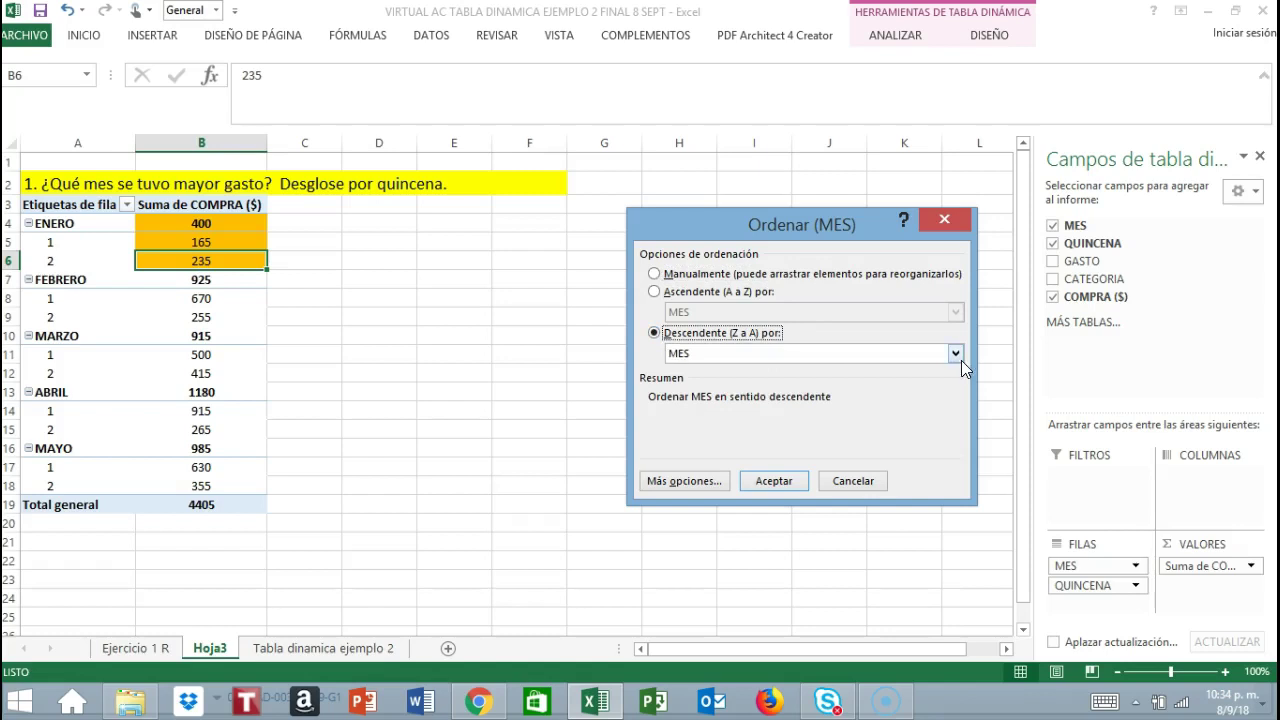
click(955, 354)
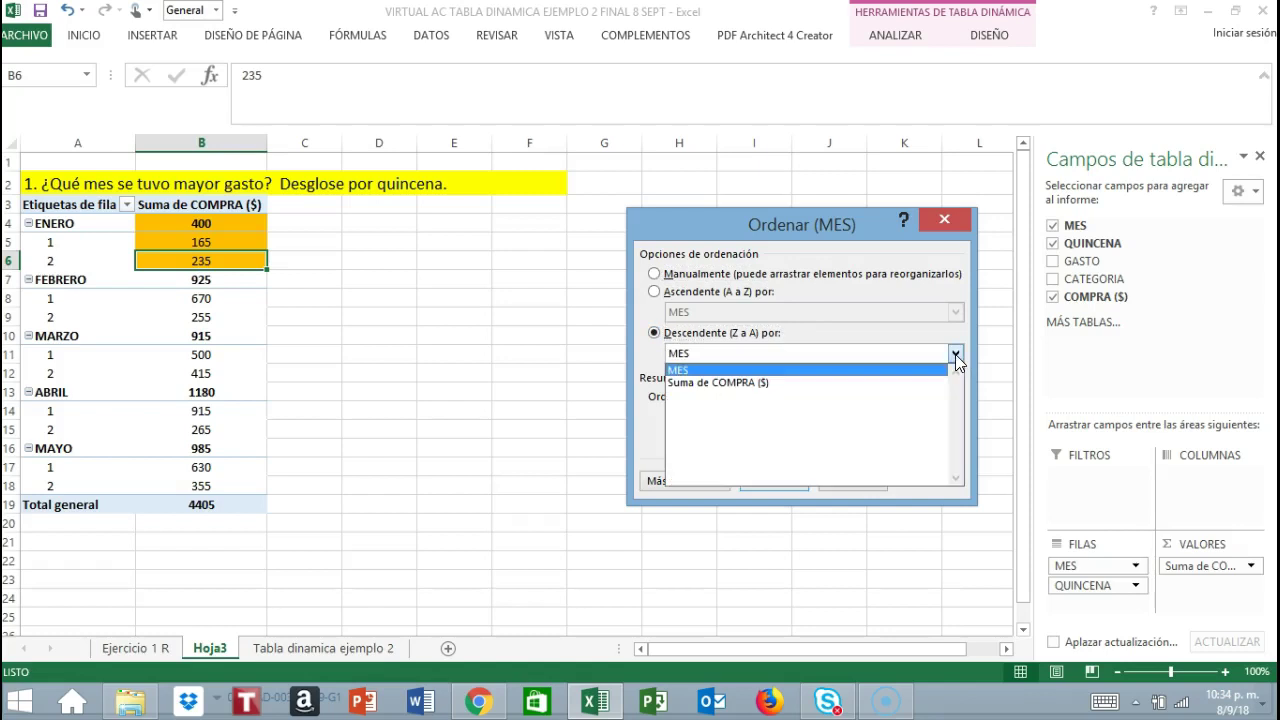
click(741, 383)
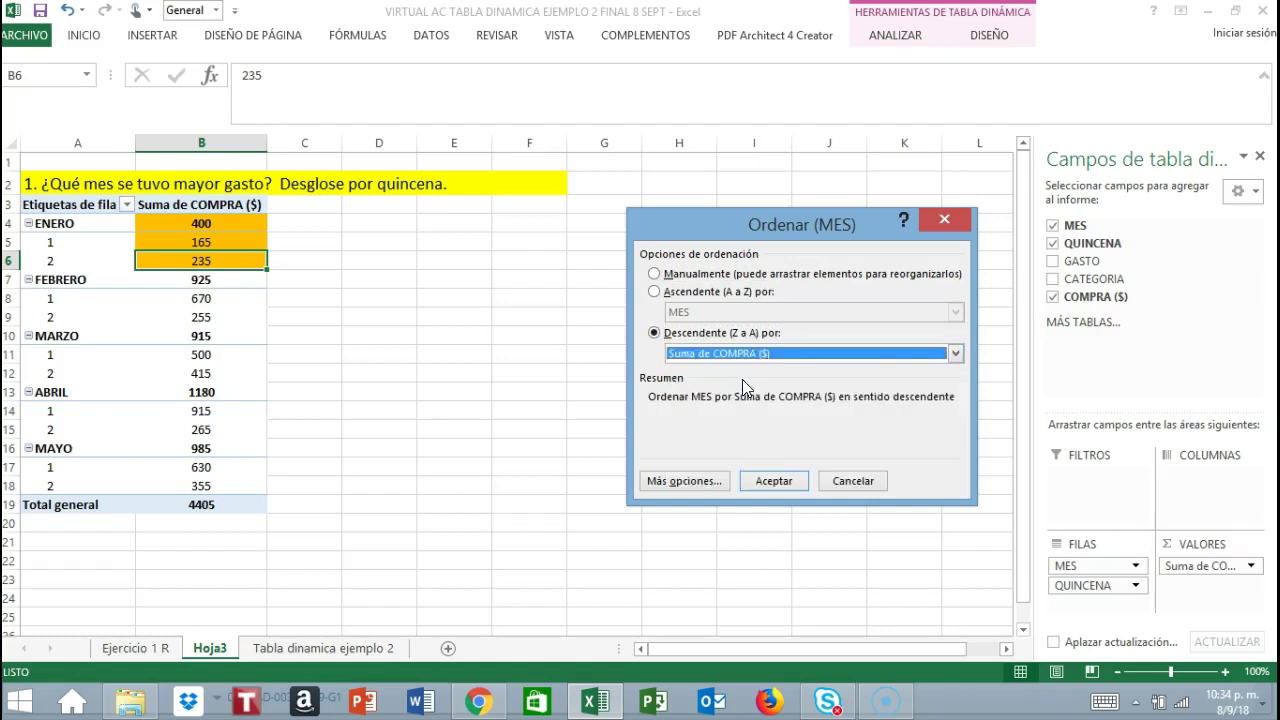
click(771, 482)
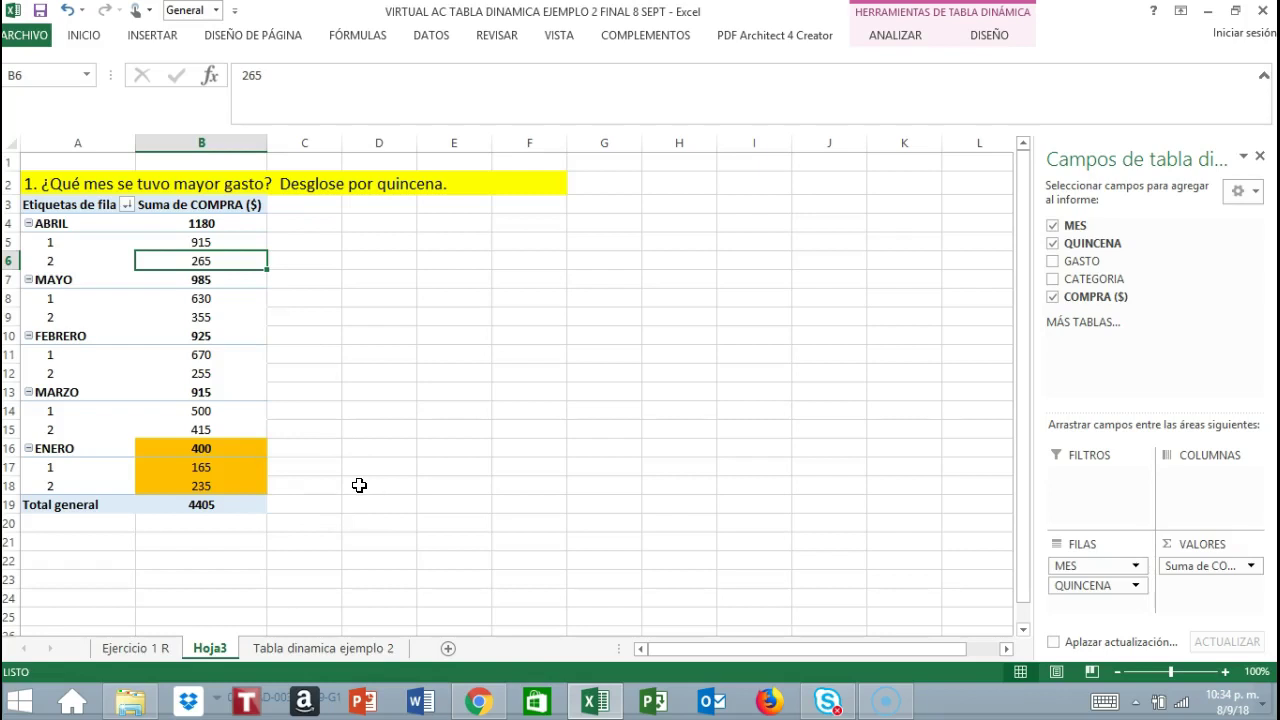
mouse_move(235, 223)
click(183, 221)
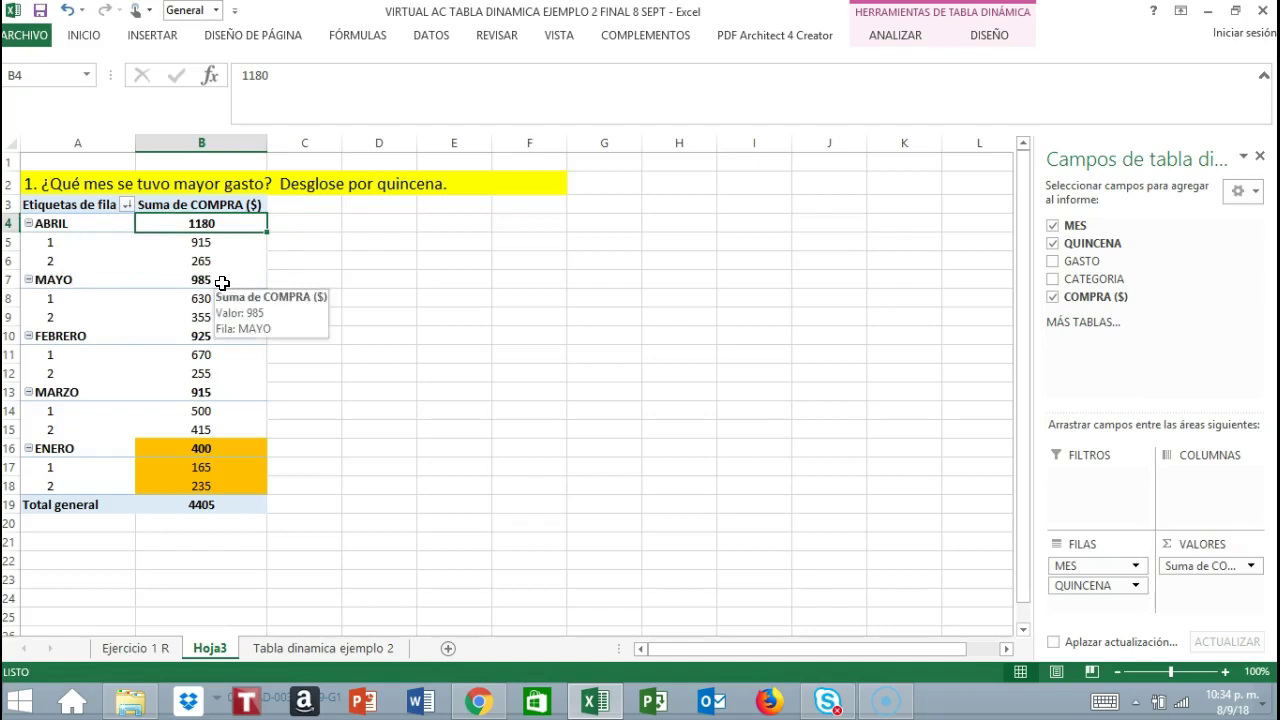
click(222, 283)
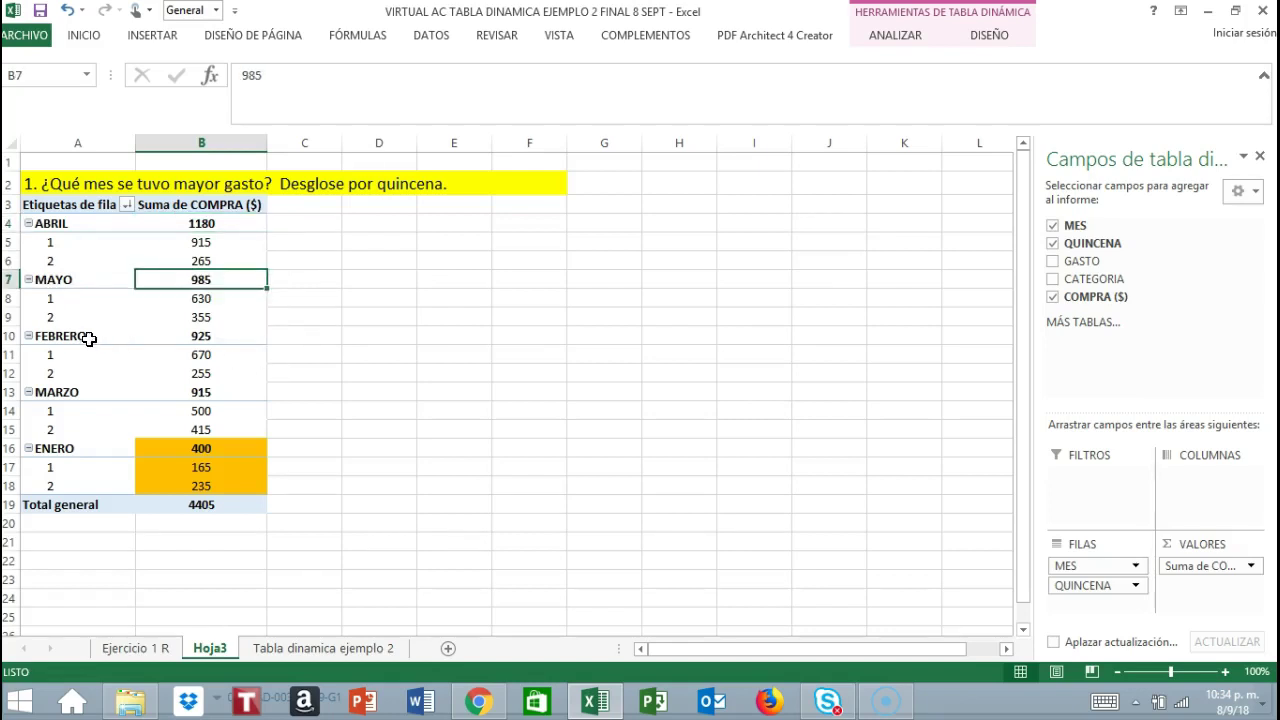
click(47, 341)
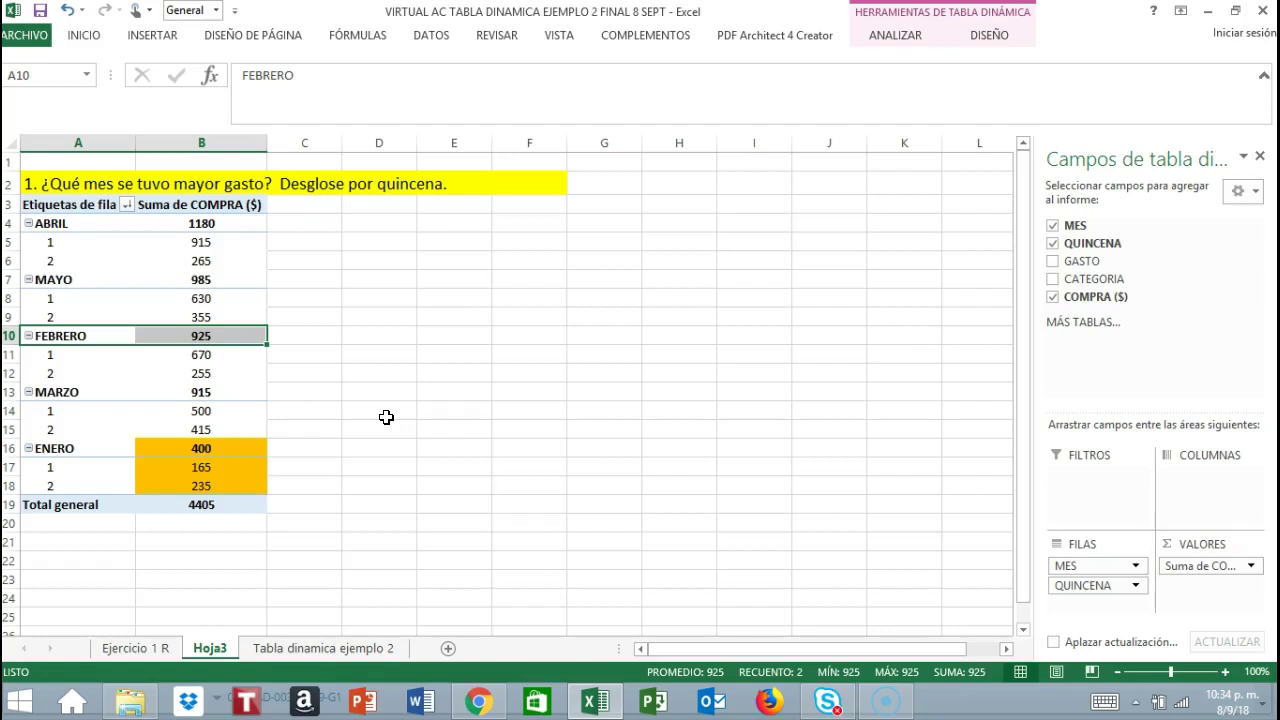
- Fill April's two fortnight rows, A5:B6, with orange and review April's total and fortnight amounts
click(62, 246)
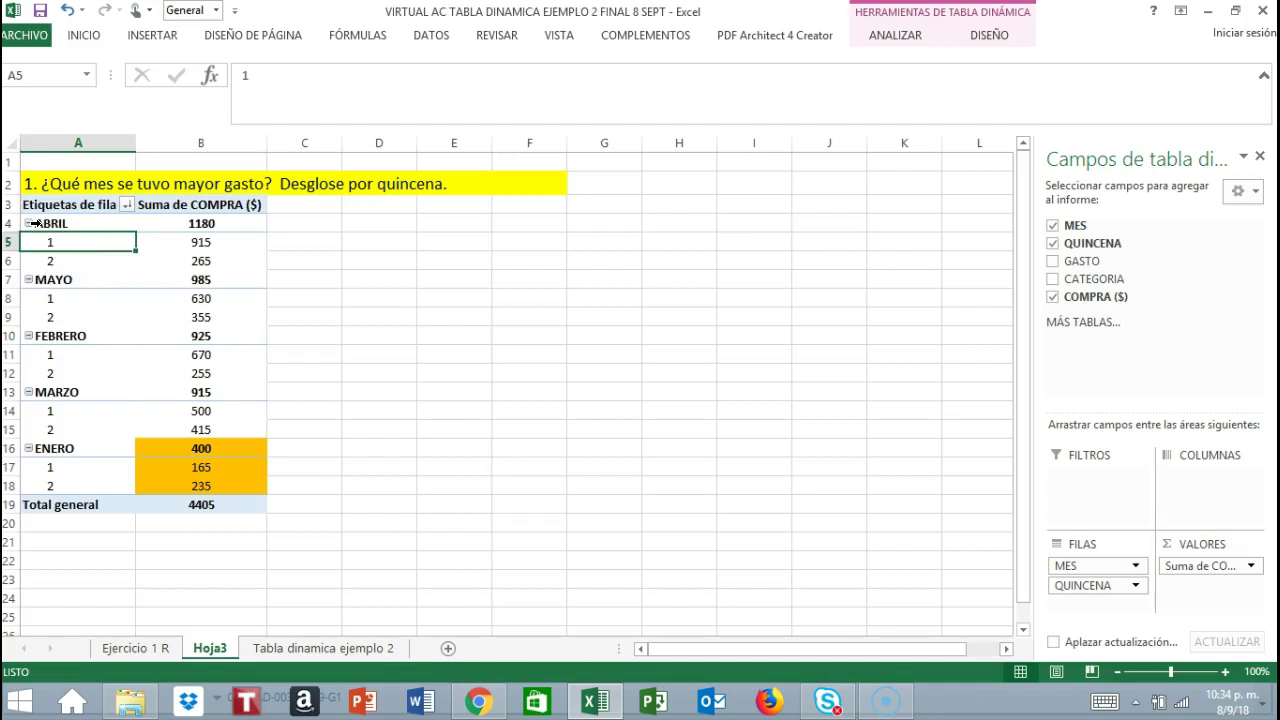
click(44, 223)
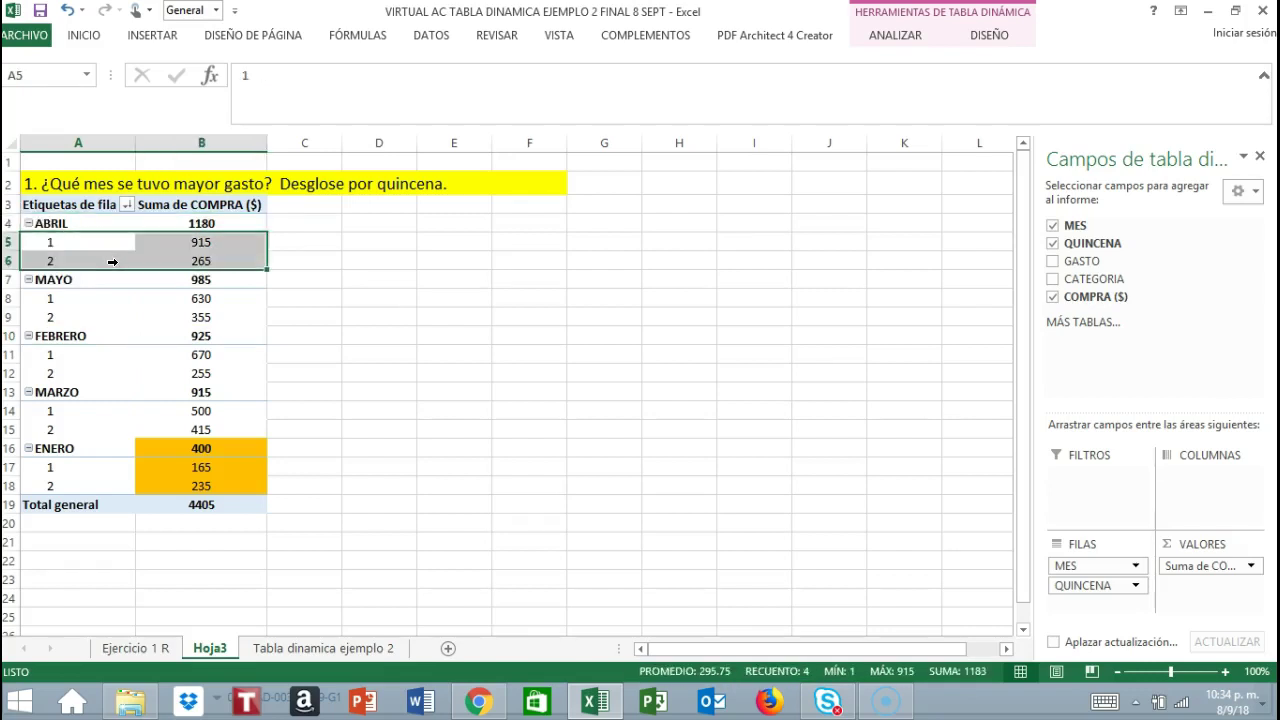
click(83, 40)
click(217, 97)
click(351, 274)
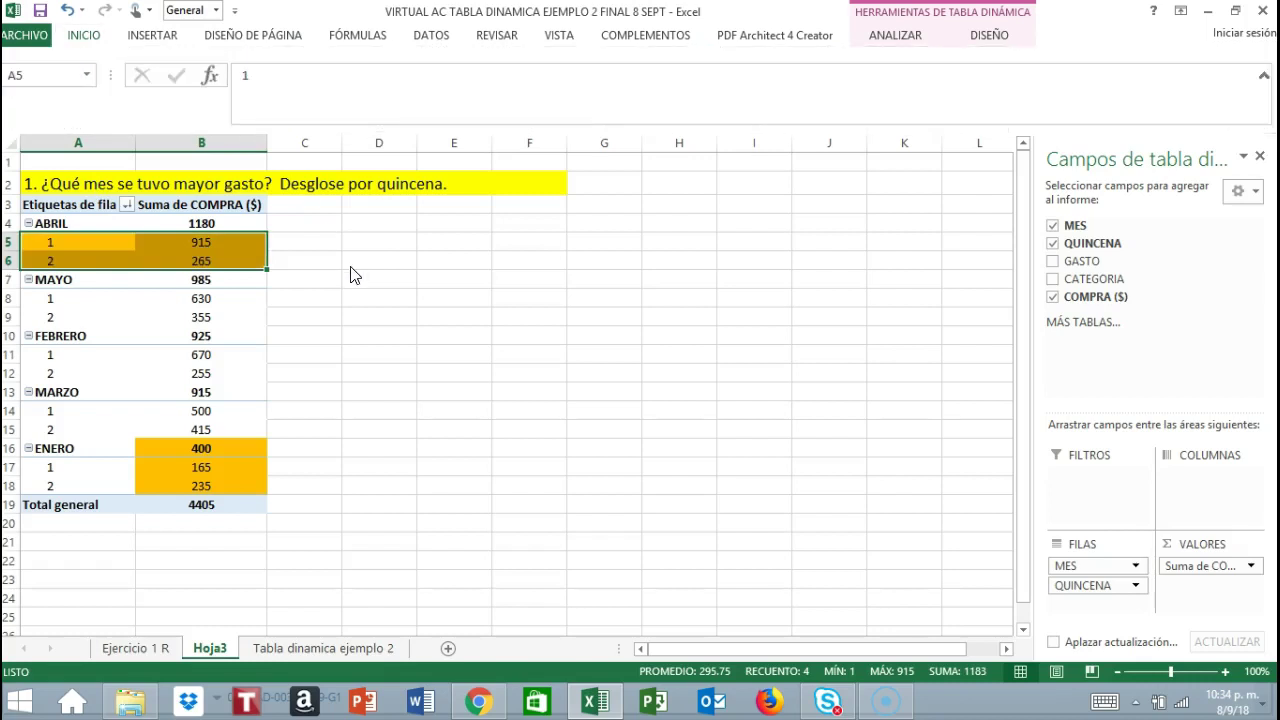
click(352, 266)
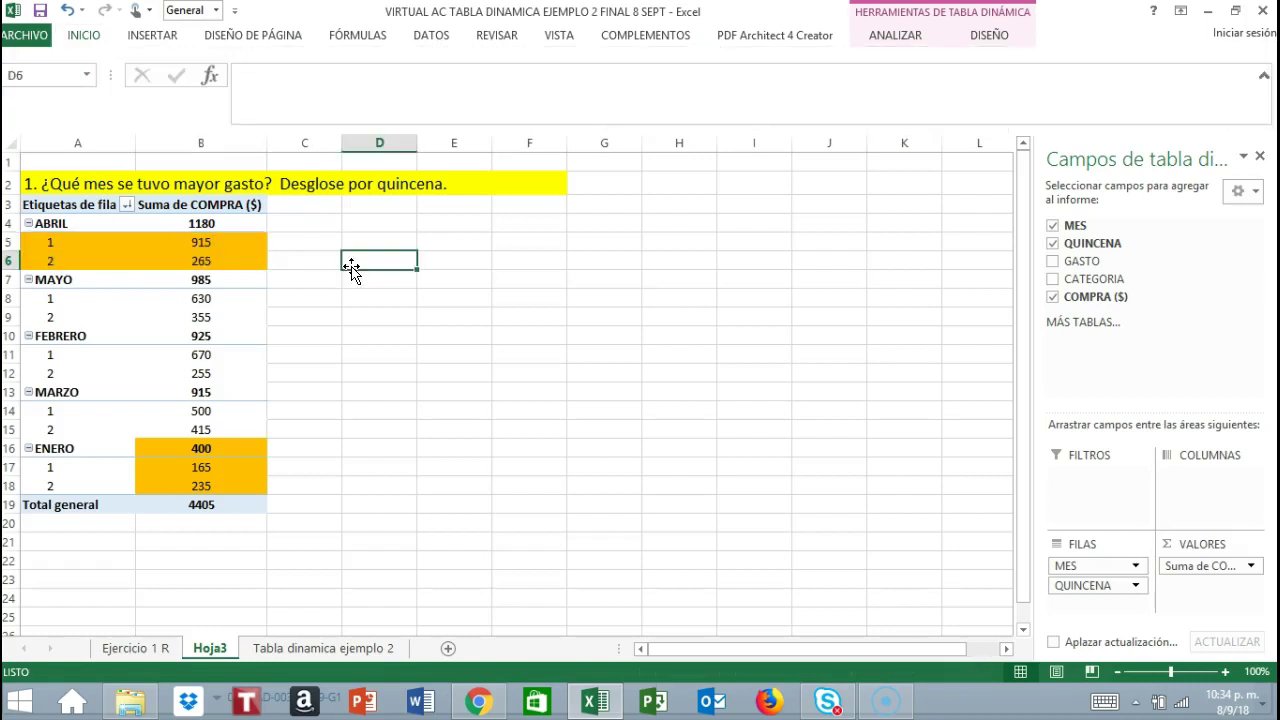
click(203, 224)
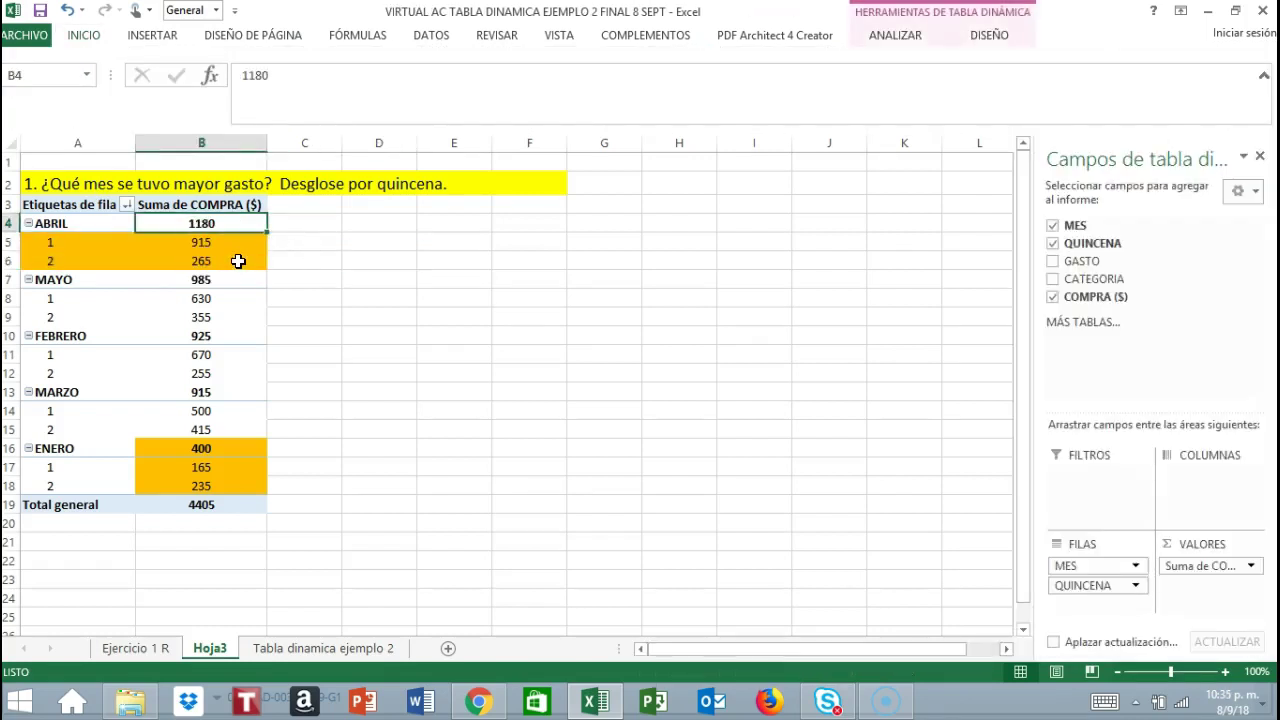
mouse_move(238, 261)
click(193, 243)
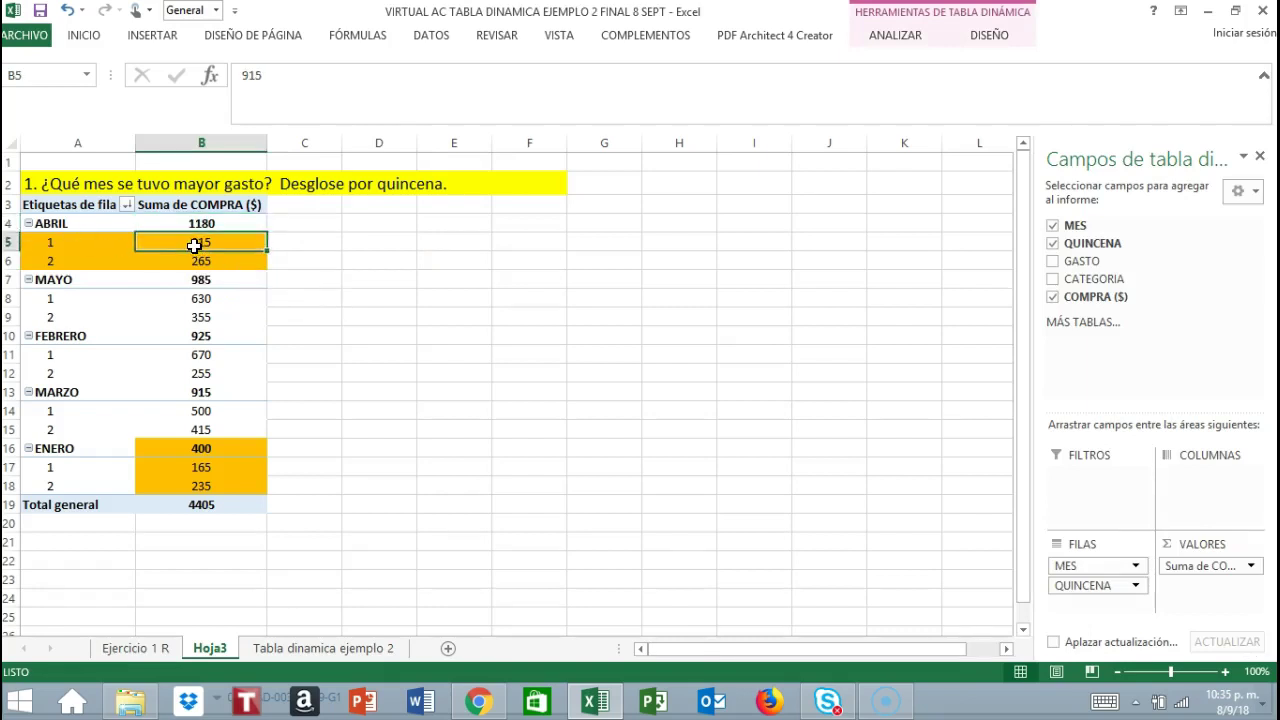
click(170, 264)
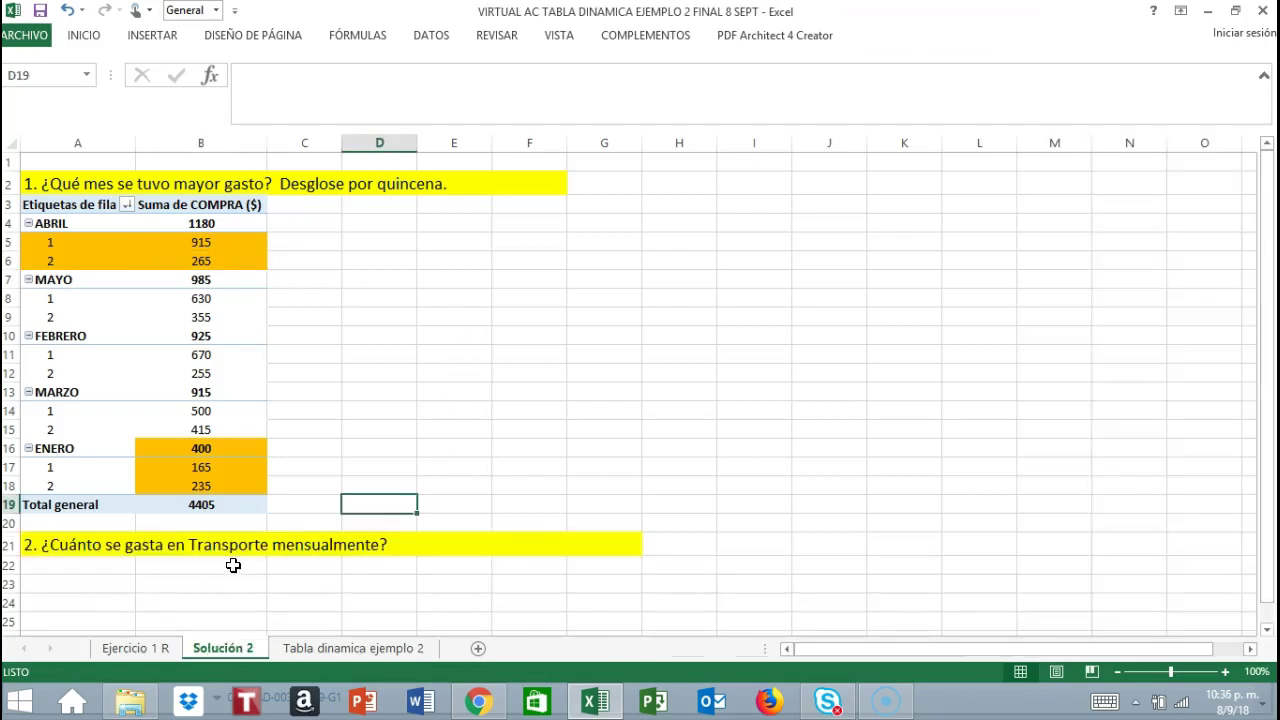
- Copy the whole pivot table A3:B19 on Solución 2 to A23, below question 2, and select ABRIL in the copy
click(87, 360)
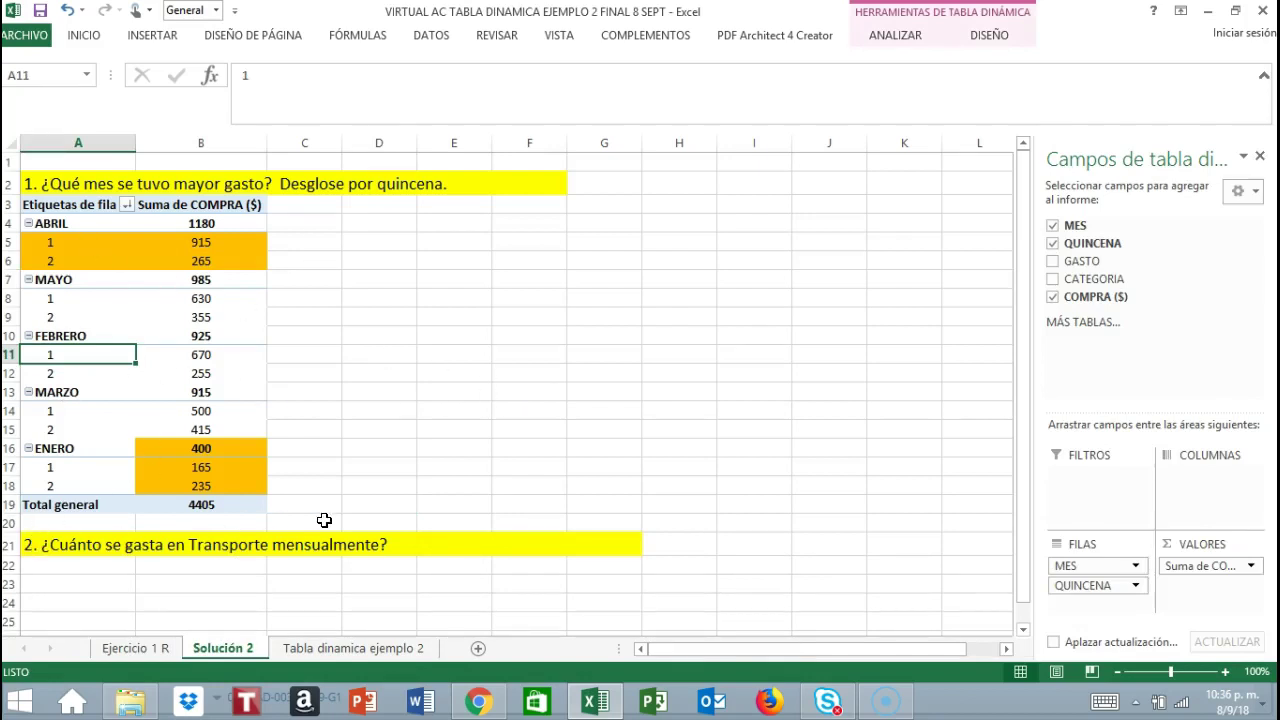
drag(27, 204, 237, 503)
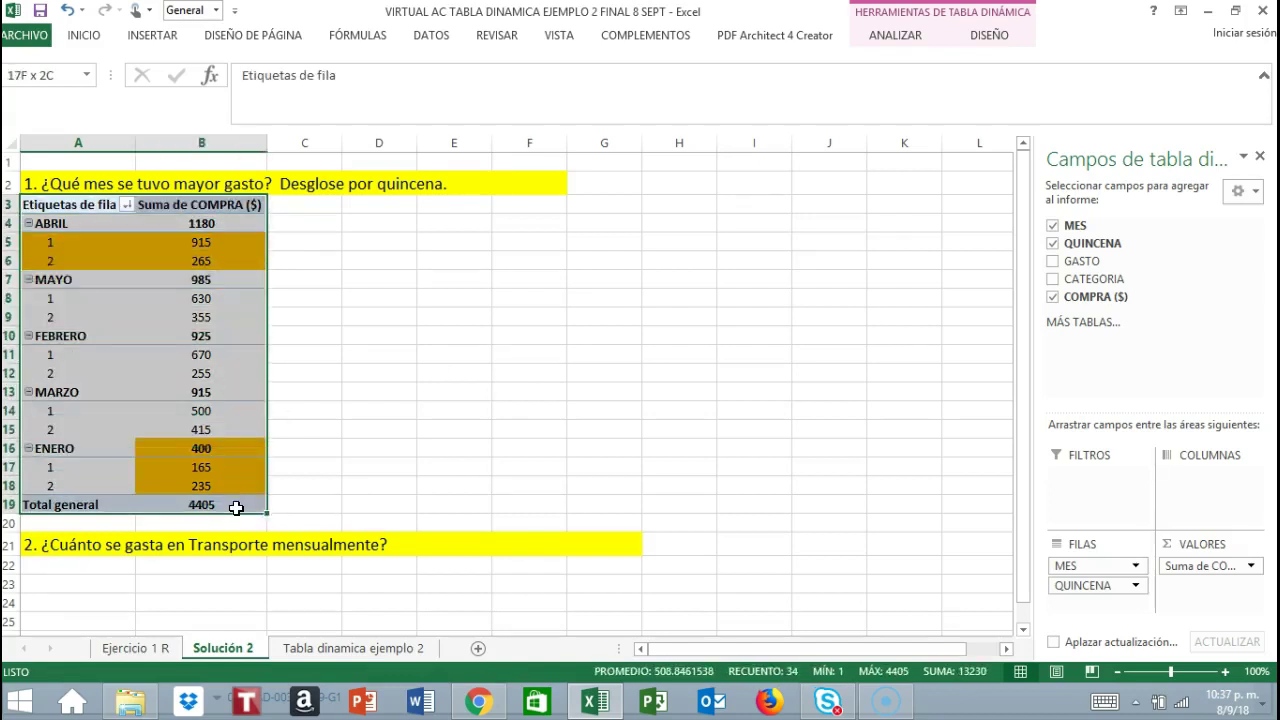
right_click(230, 323)
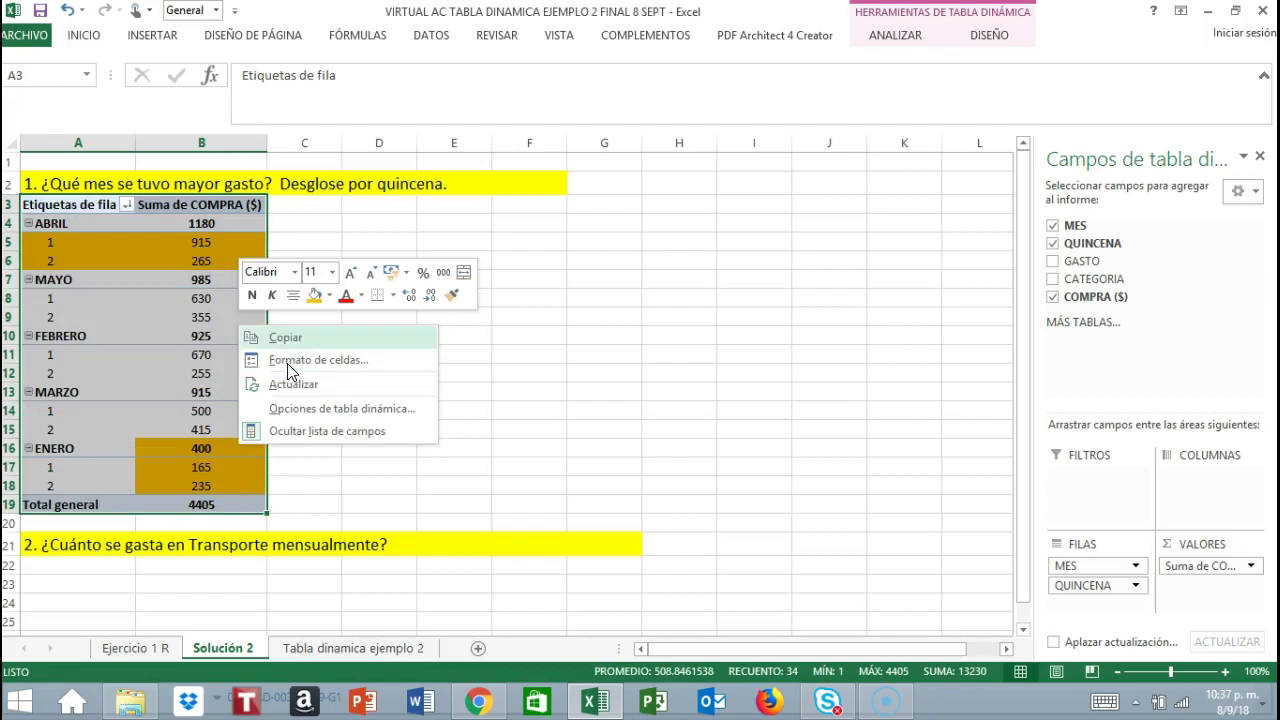
click(286, 340)
scroll(300, 509, down, 3)
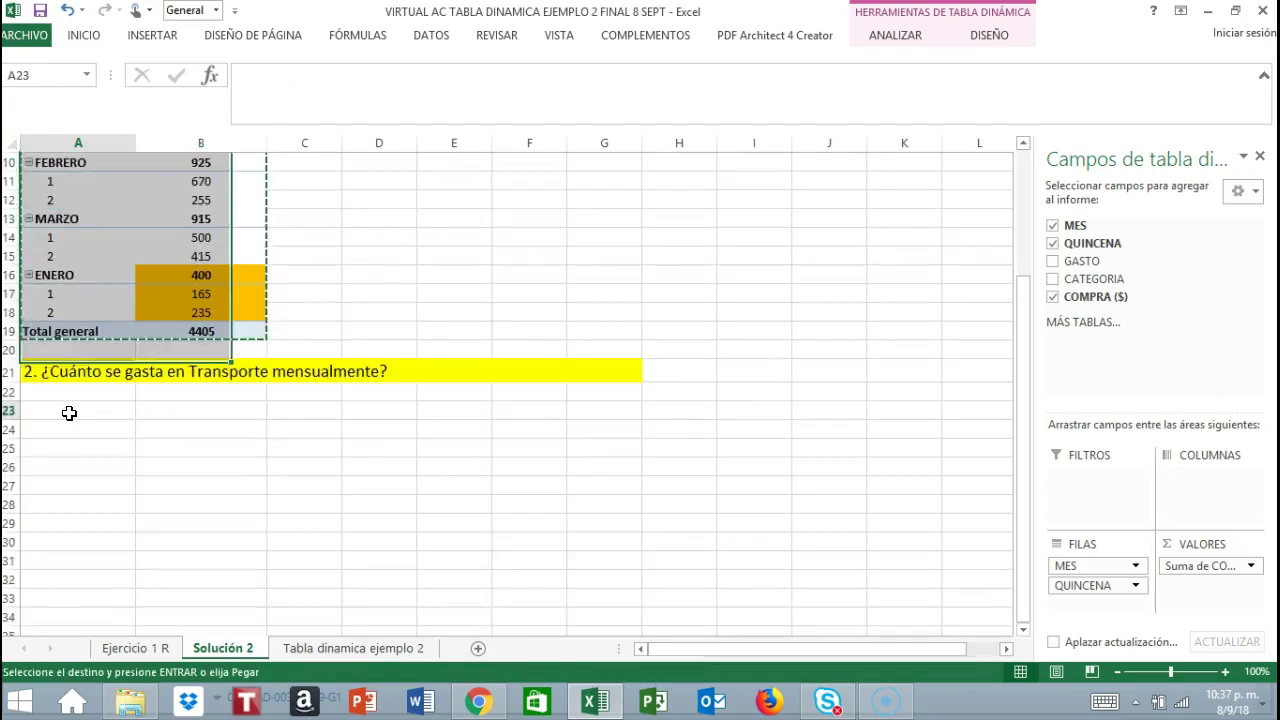
click(66, 411)
right_click(68, 411)
click(113, 130)
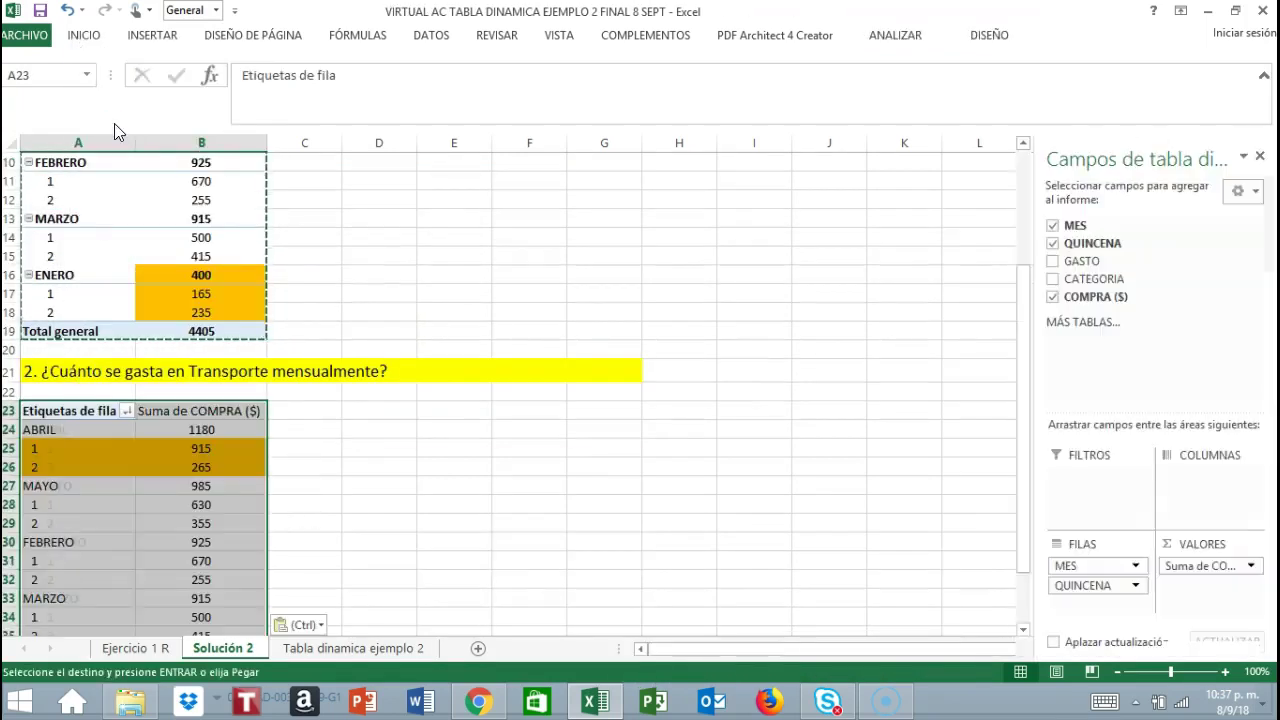
click(323, 202)
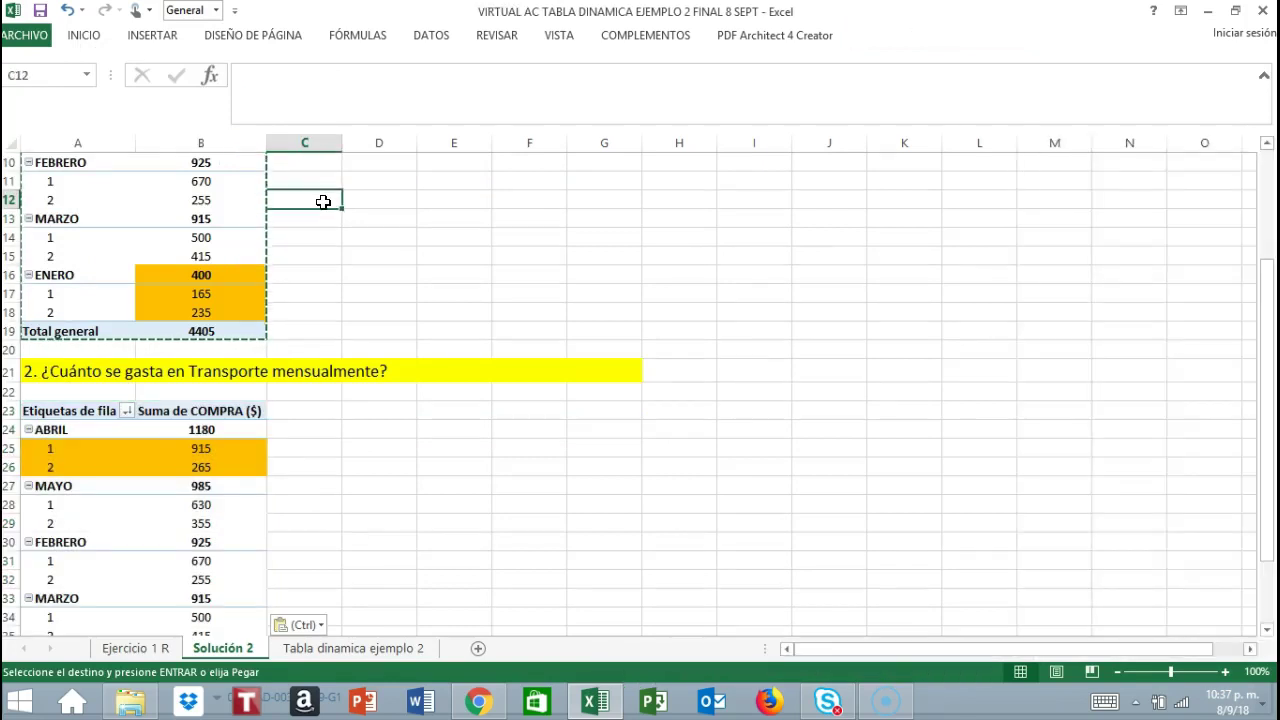
key(Escape)
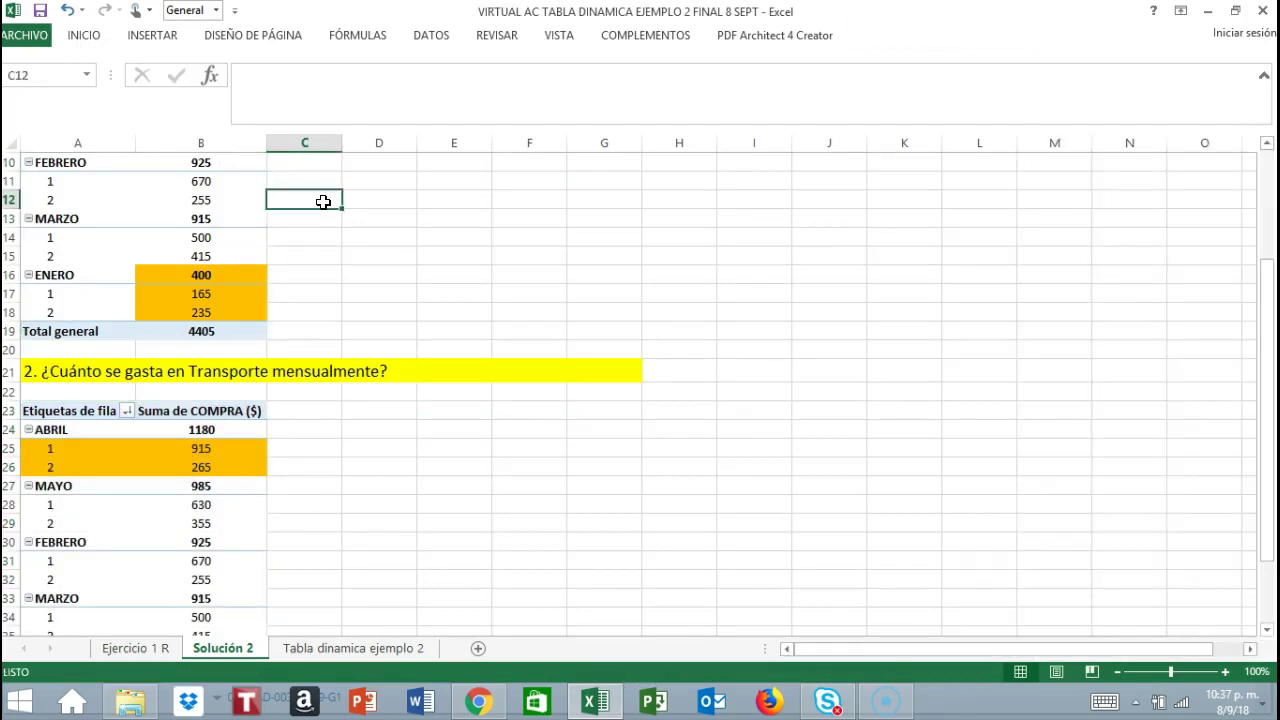
click(185, 428)
click(93, 433)
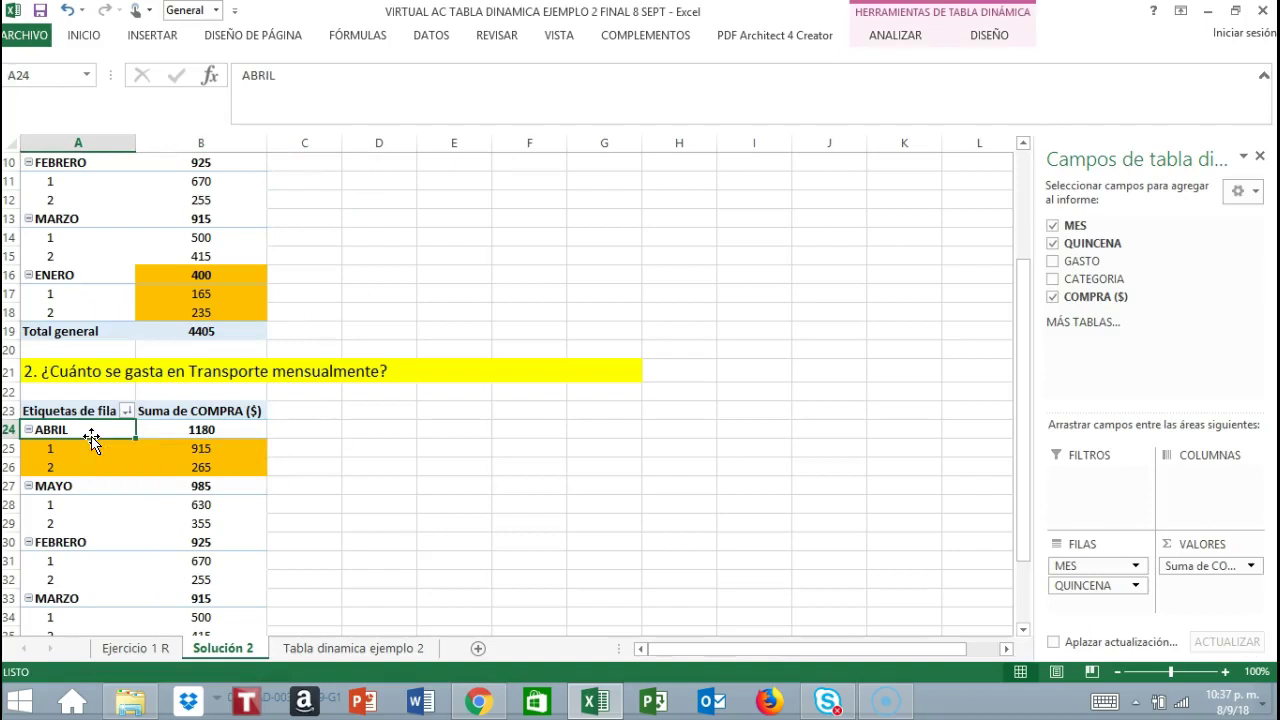
- Remove MES, QUINCENA and COMPRA ($) from the copied pivot table below question 2, leaving its layout empty
click(1052, 226)
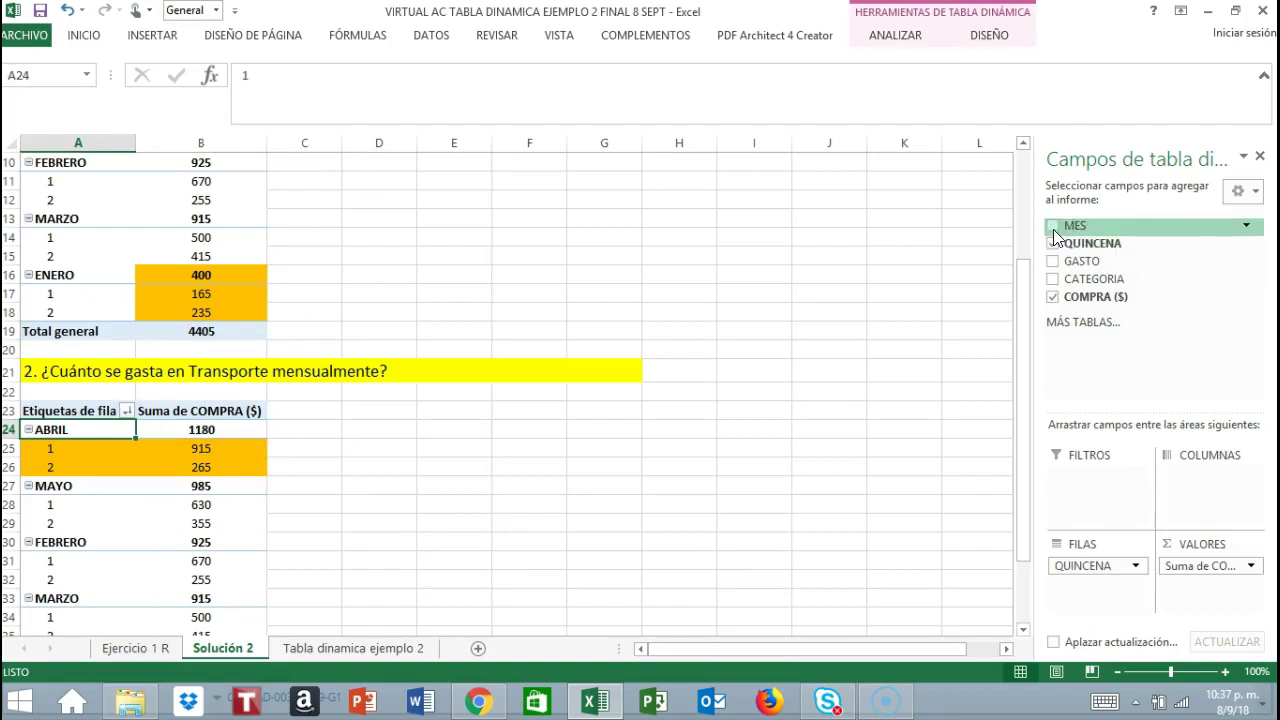
click(1053, 244)
click(1052, 297)
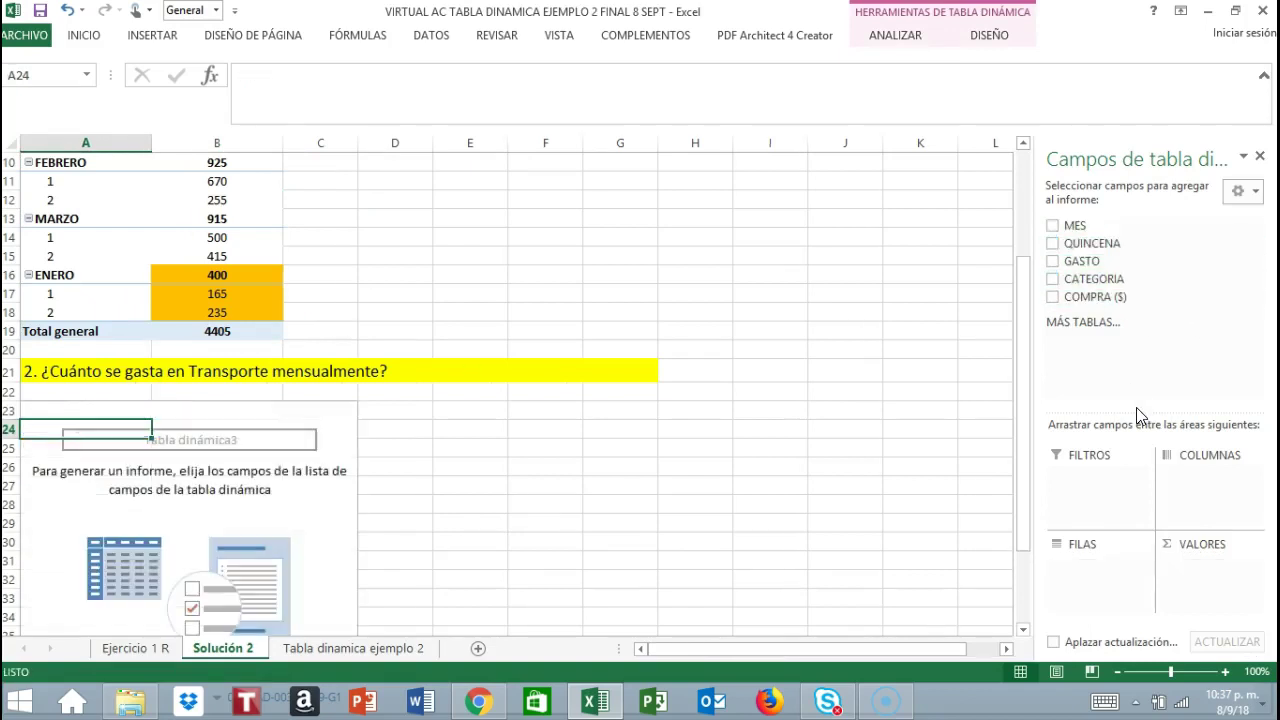
click(213, 500)
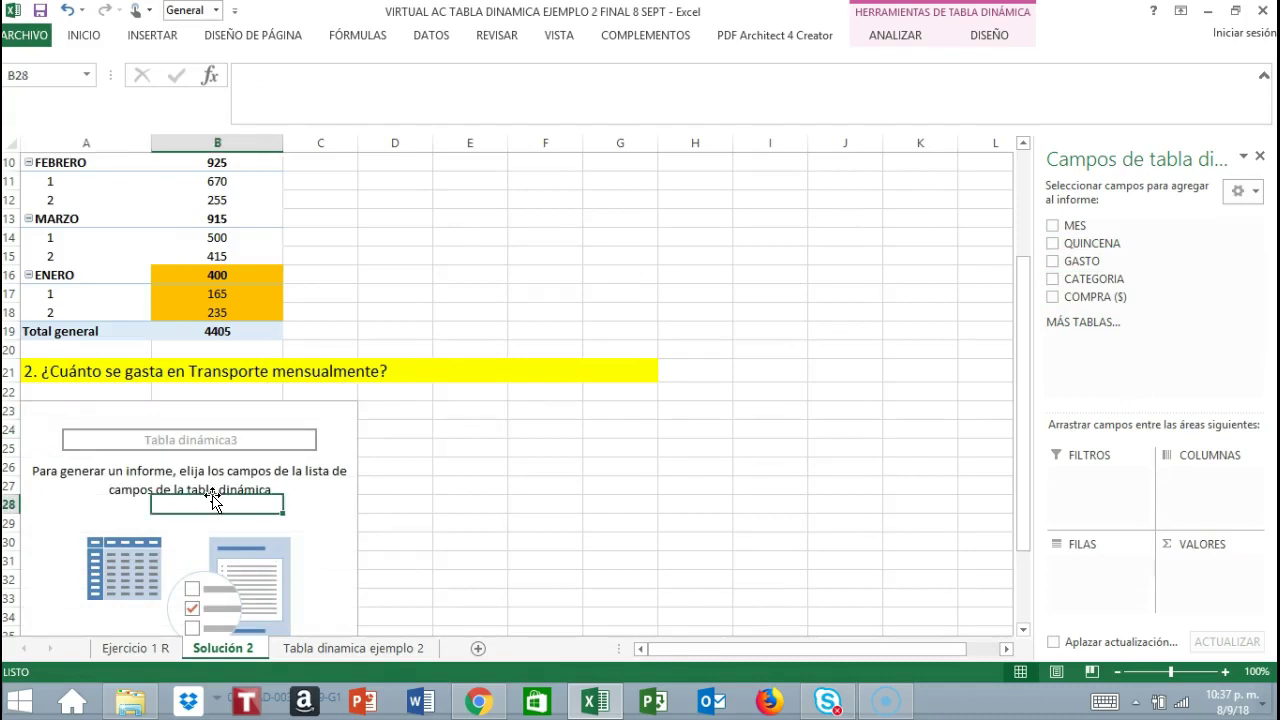
scroll(215, 490, down, 1)
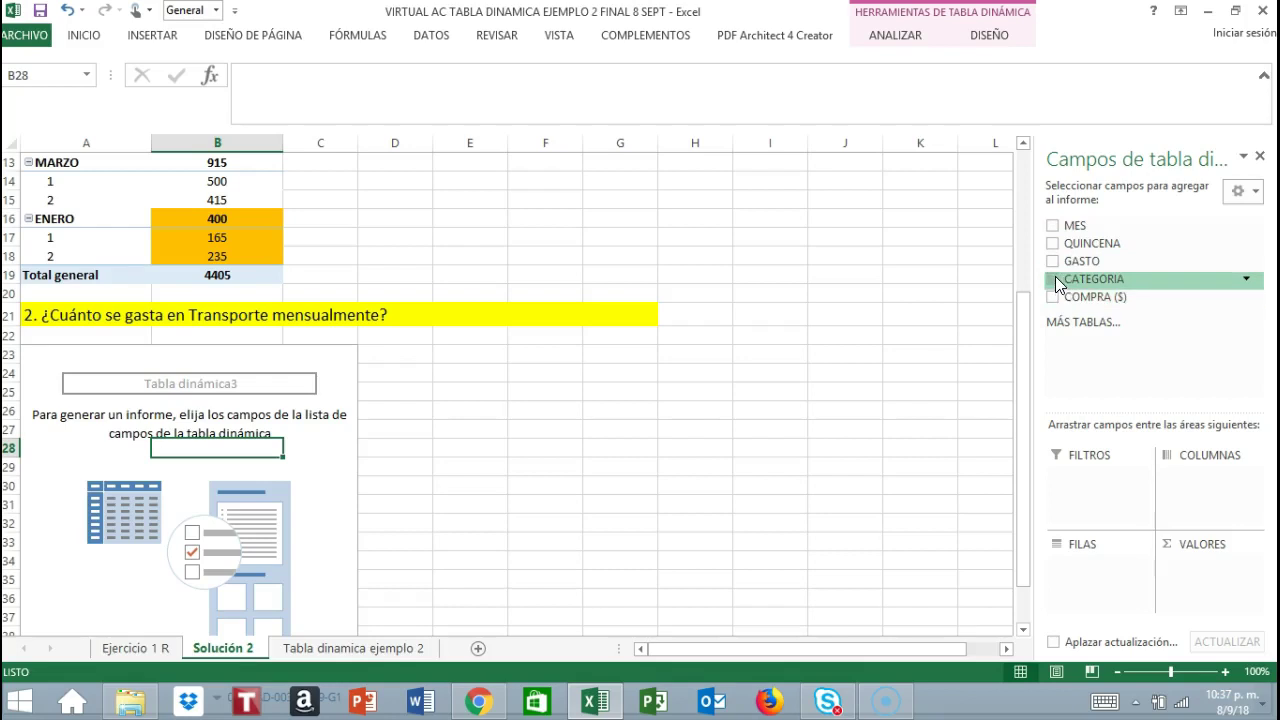
- Add CATEGORIA as the row field of the pivot table and review the category labels down to TRANSPORTE
drag(1055, 276, 1097, 564)
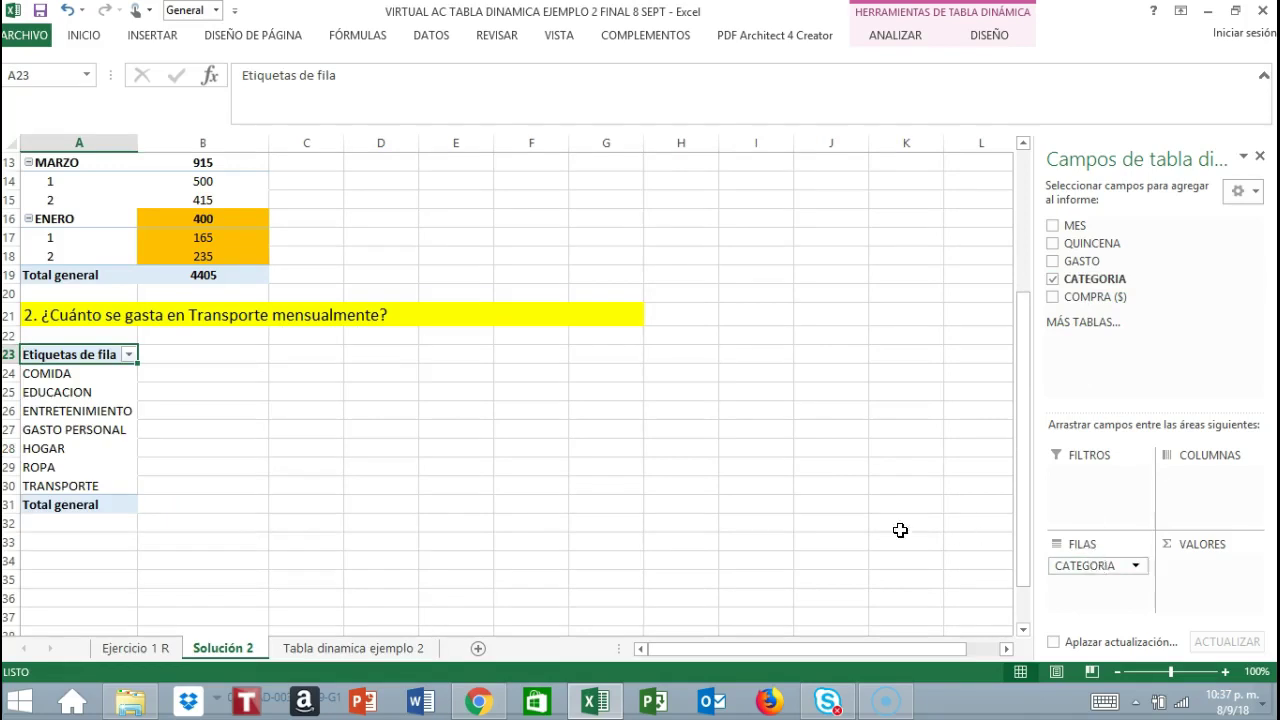
click(74, 377)
click(96, 396)
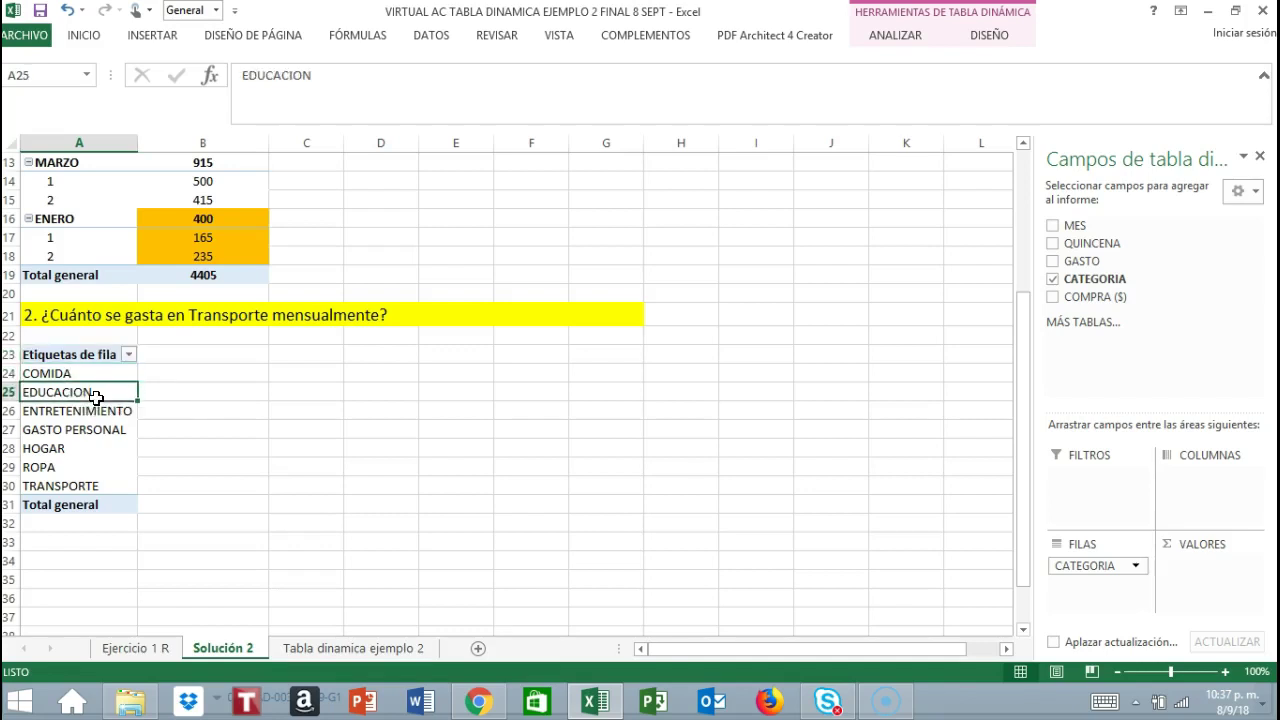
click(115, 416)
key(Return)
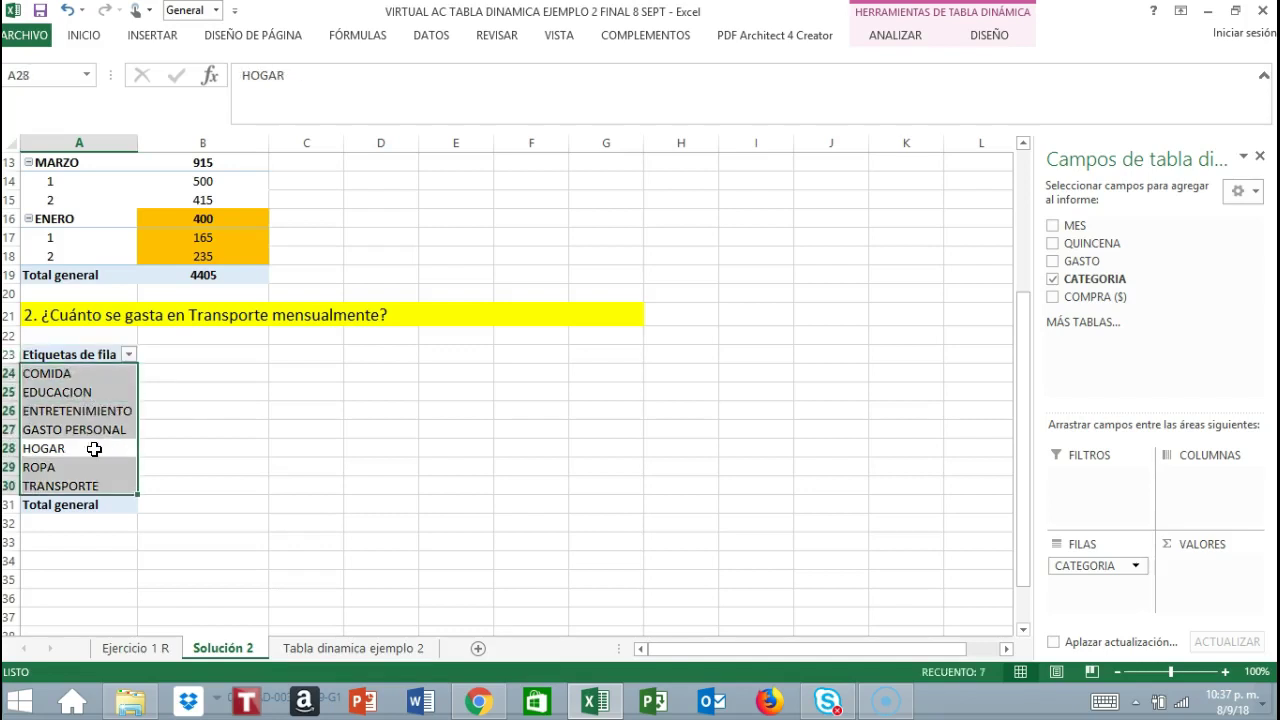
click(89, 486)
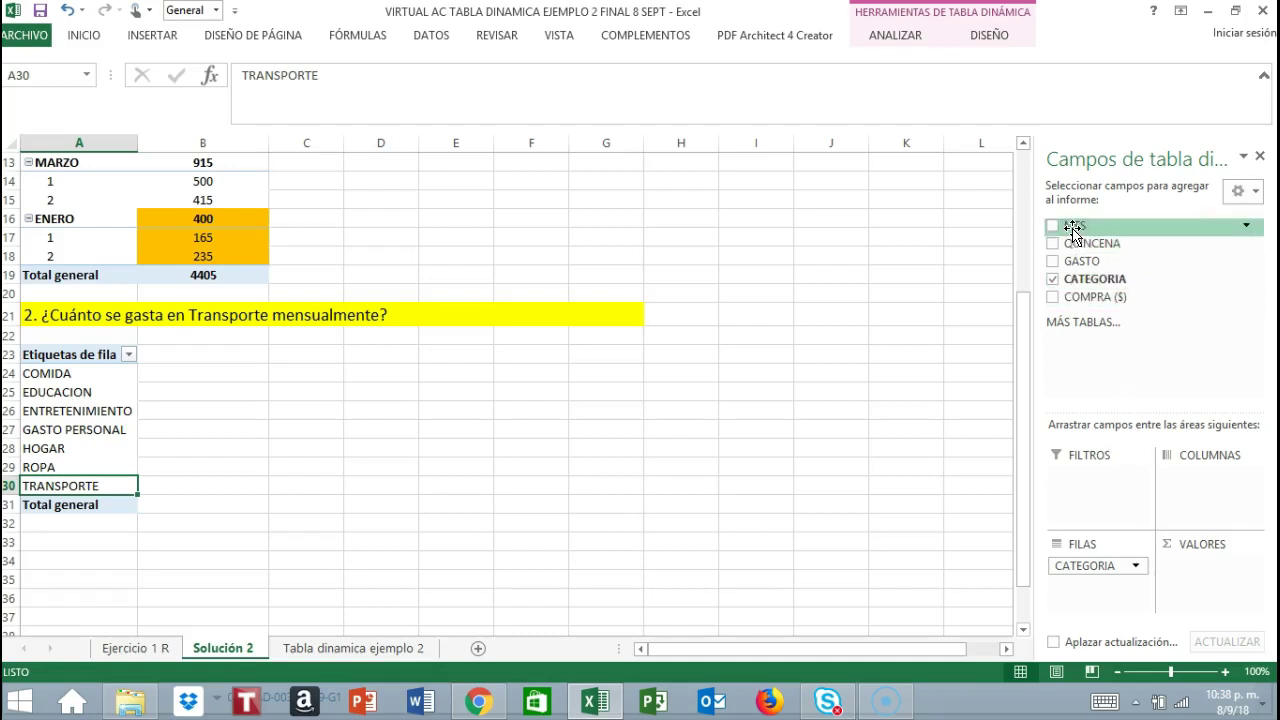
- Add MES as the column field of the pivot table and go through the month headings to Total general
drag(1072, 230, 1196, 486)
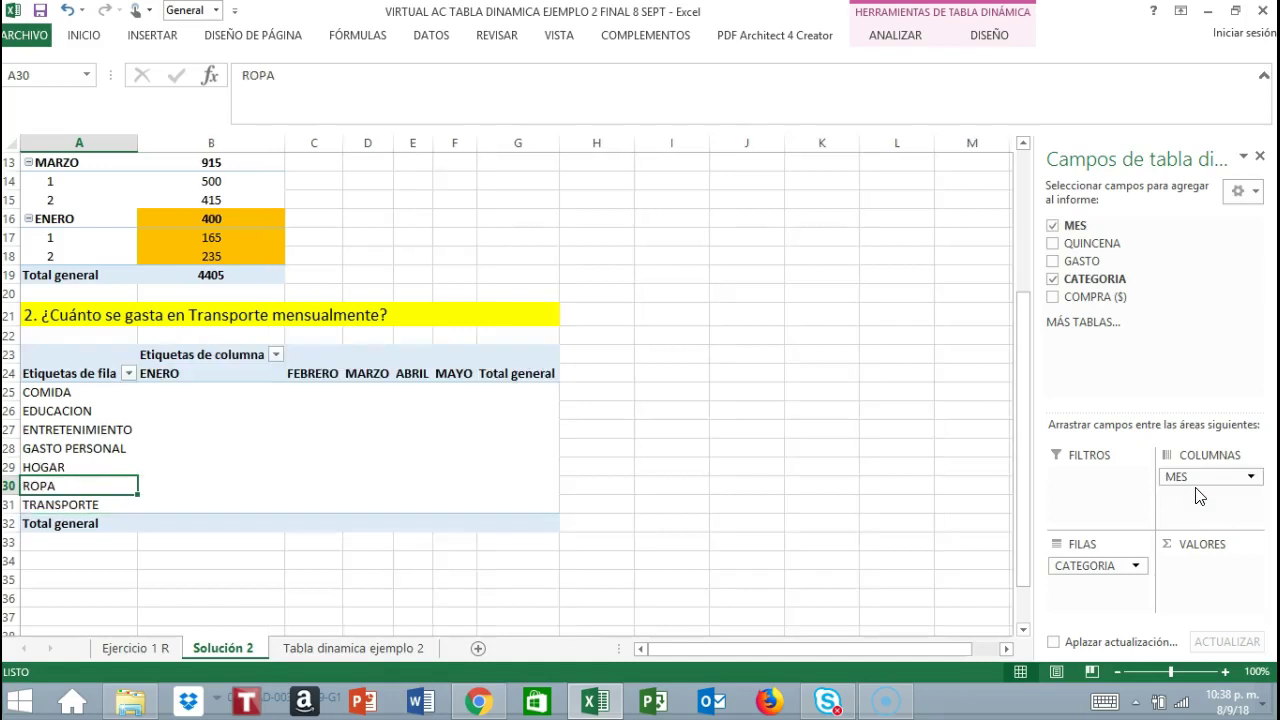
click(234, 373)
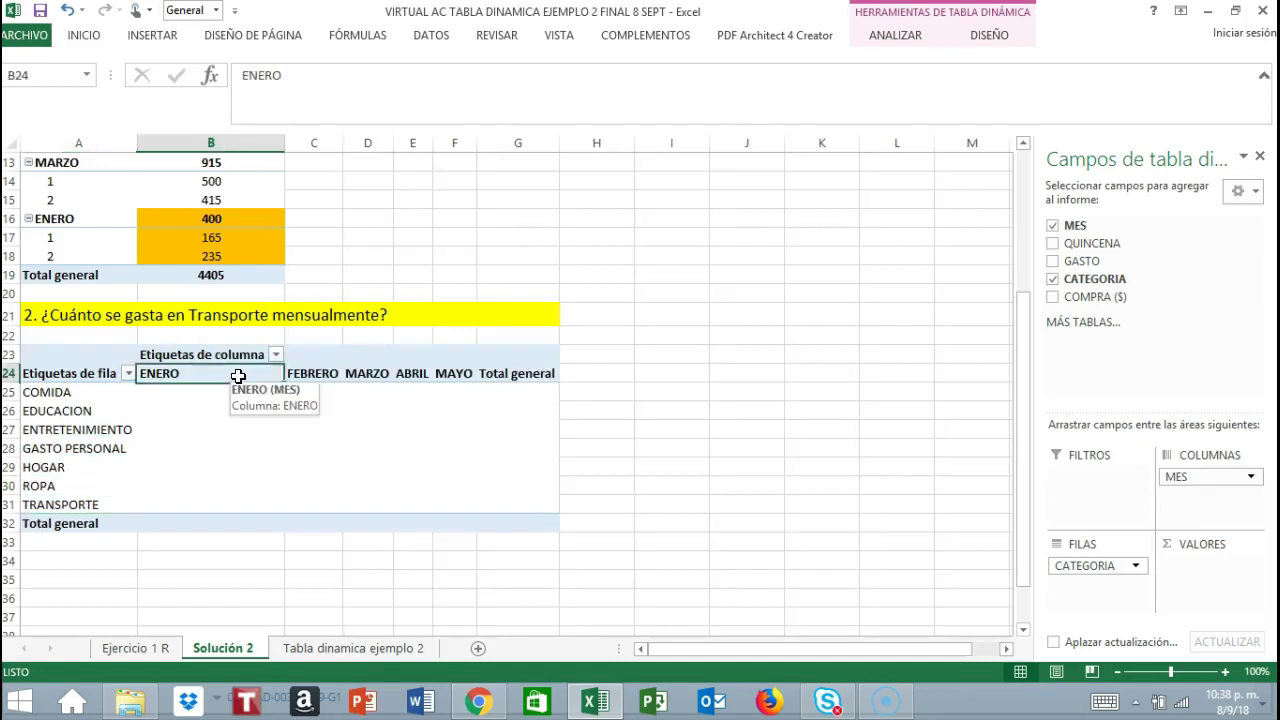
click(323, 374)
click(368, 373)
click(412, 374)
click(460, 376)
click(521, 379)
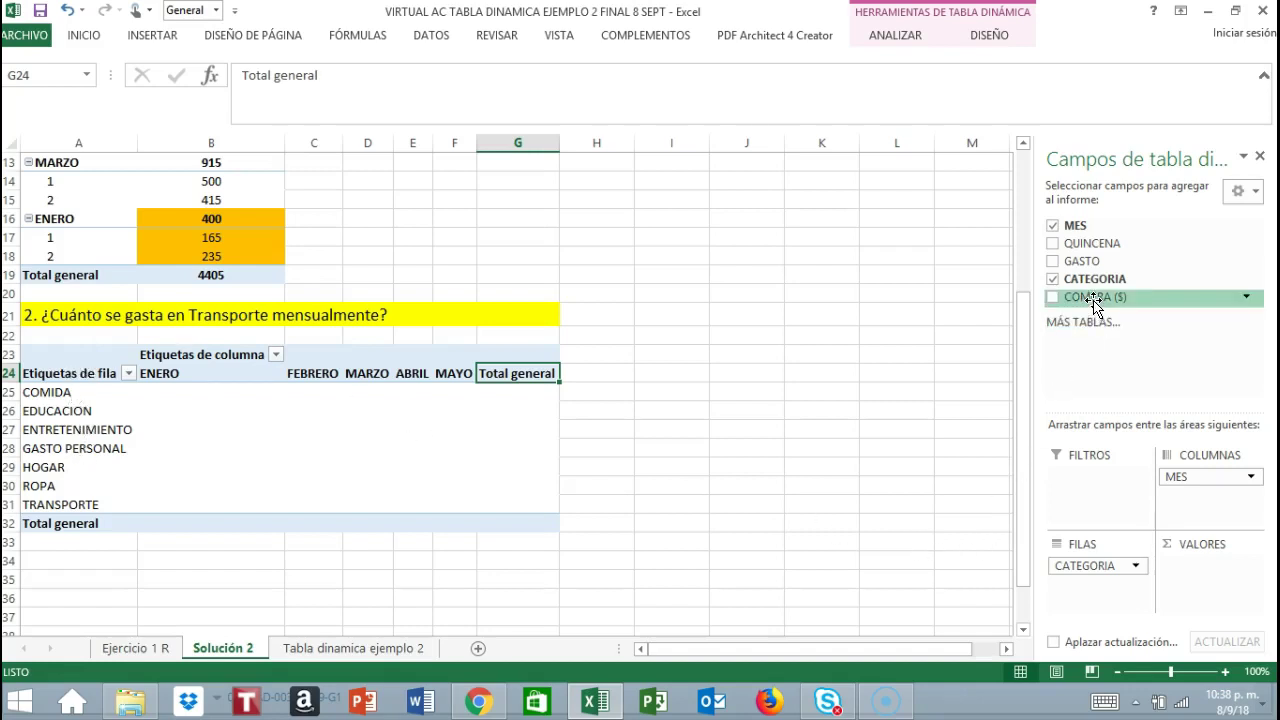
- Add COMPRA ($) as the summed value field and select the category labels A25:A31
drag(1098, 296, 1184, 460)
drag(1090, 297, 1126, 580)
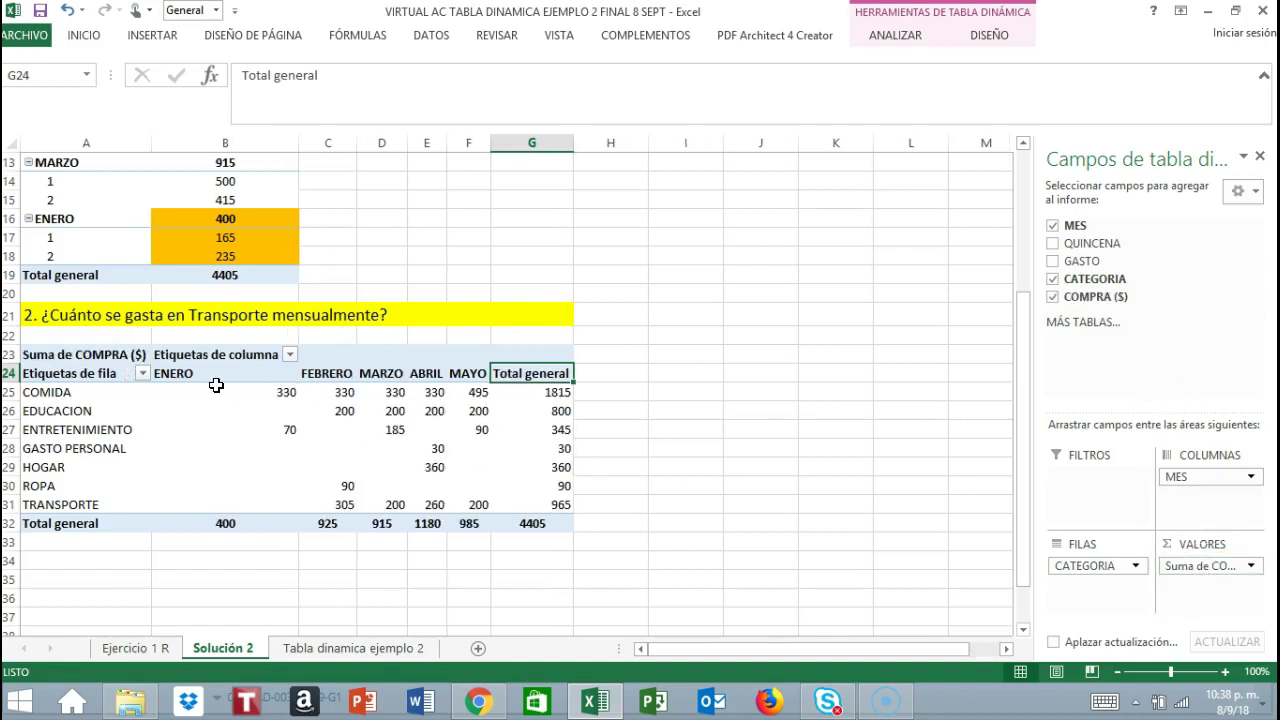
click(147, 385)
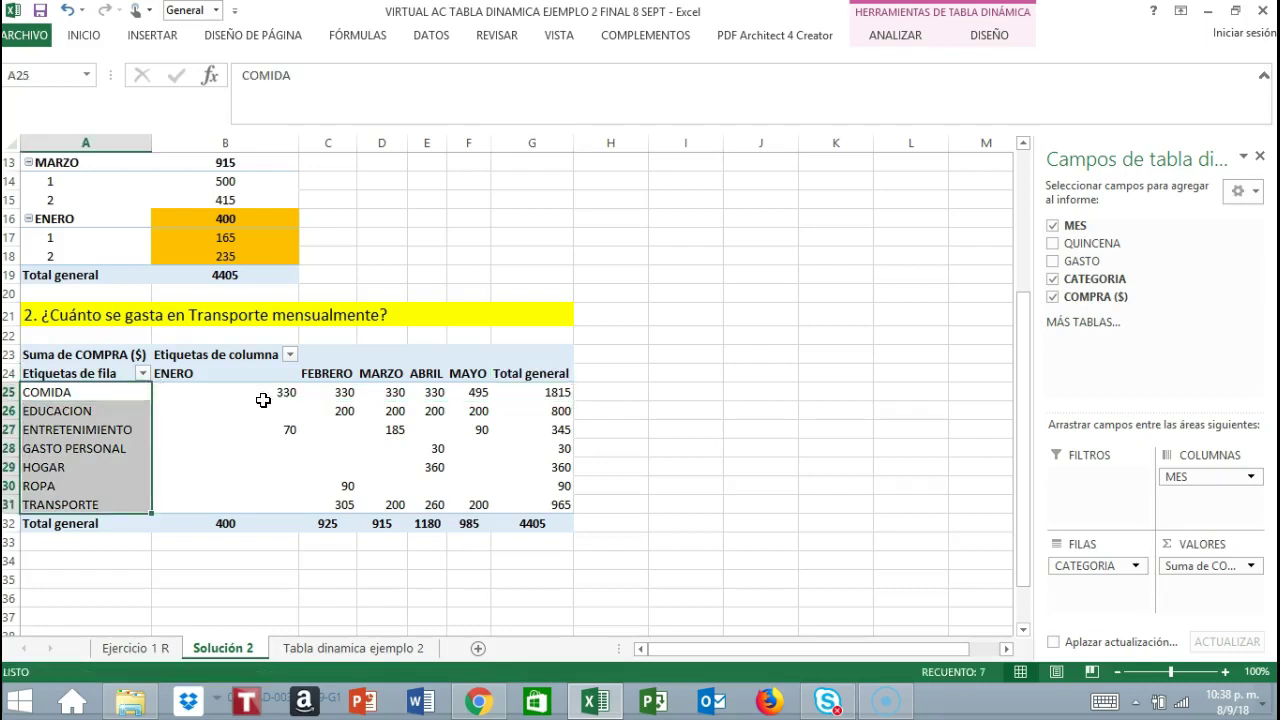
- Centre the pivot amounts in B25:G32
drag(177, 392, 529, 521)
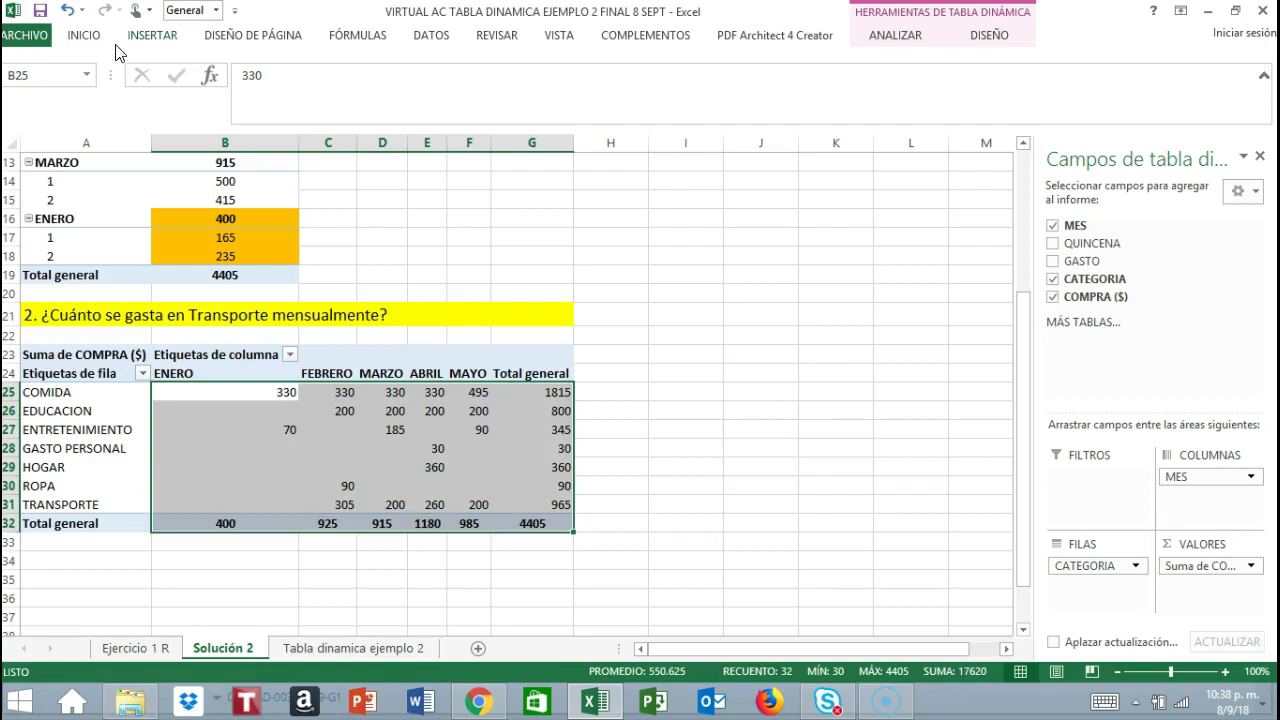
click(88, 38)
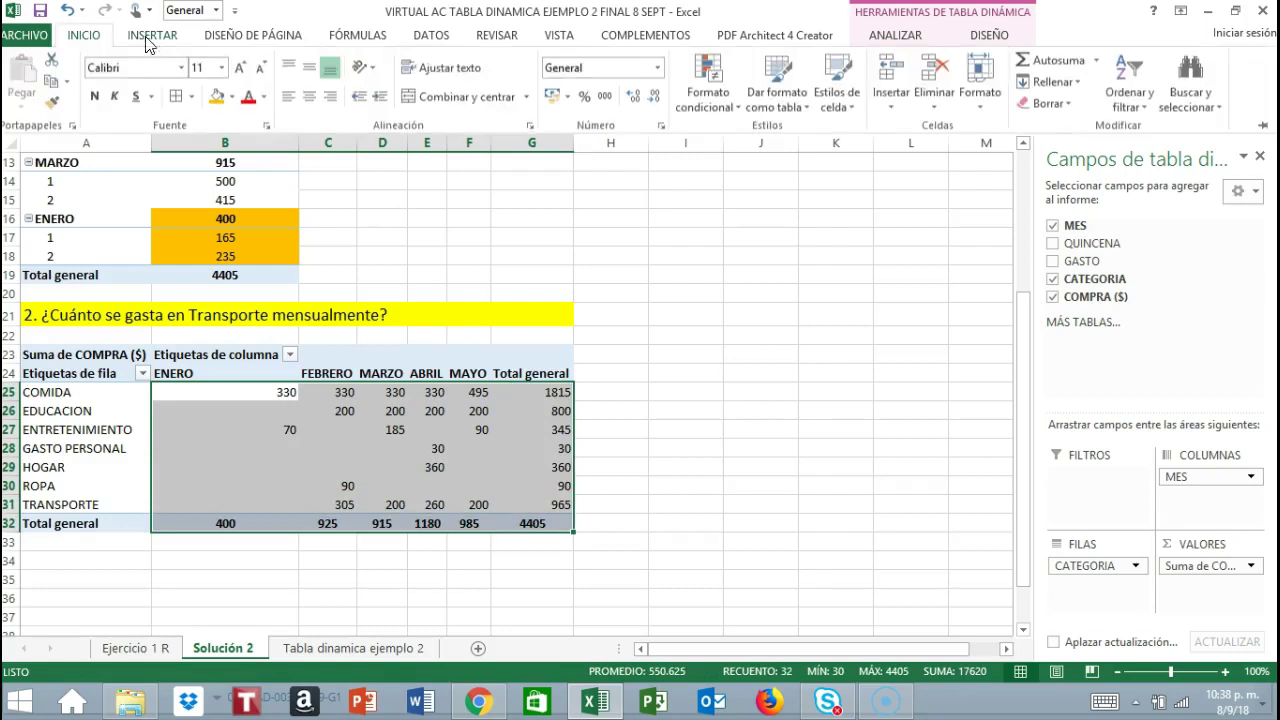
click(309, 97)
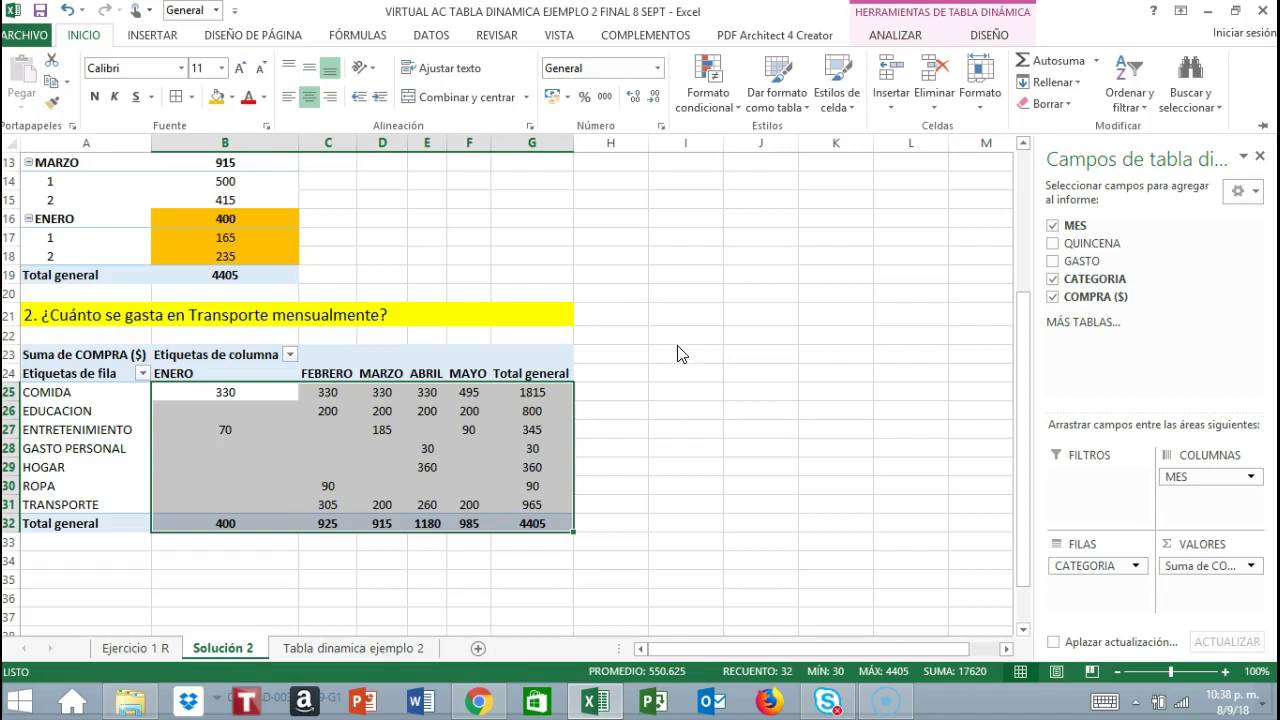
key(ctrl+F1)
click(700, 462)
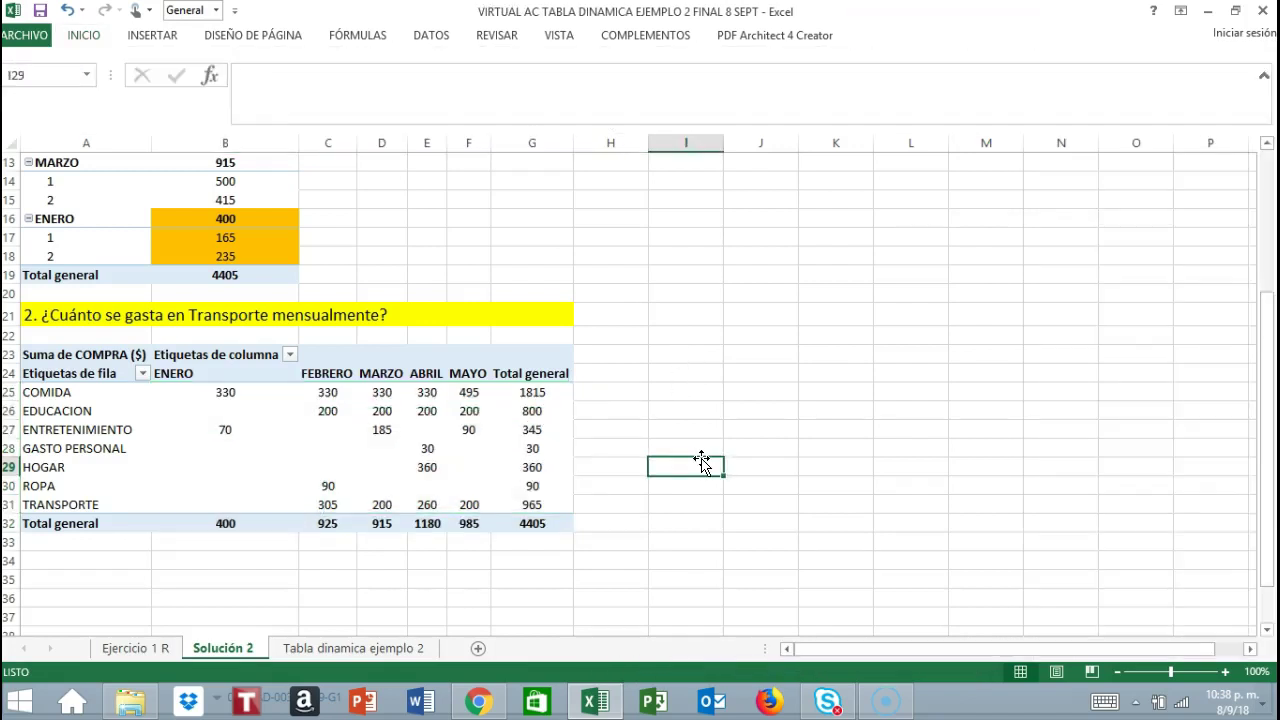
- Fill the TRANSPORTE row of the pivot table, A31:G31, with orange
click(27, 504)
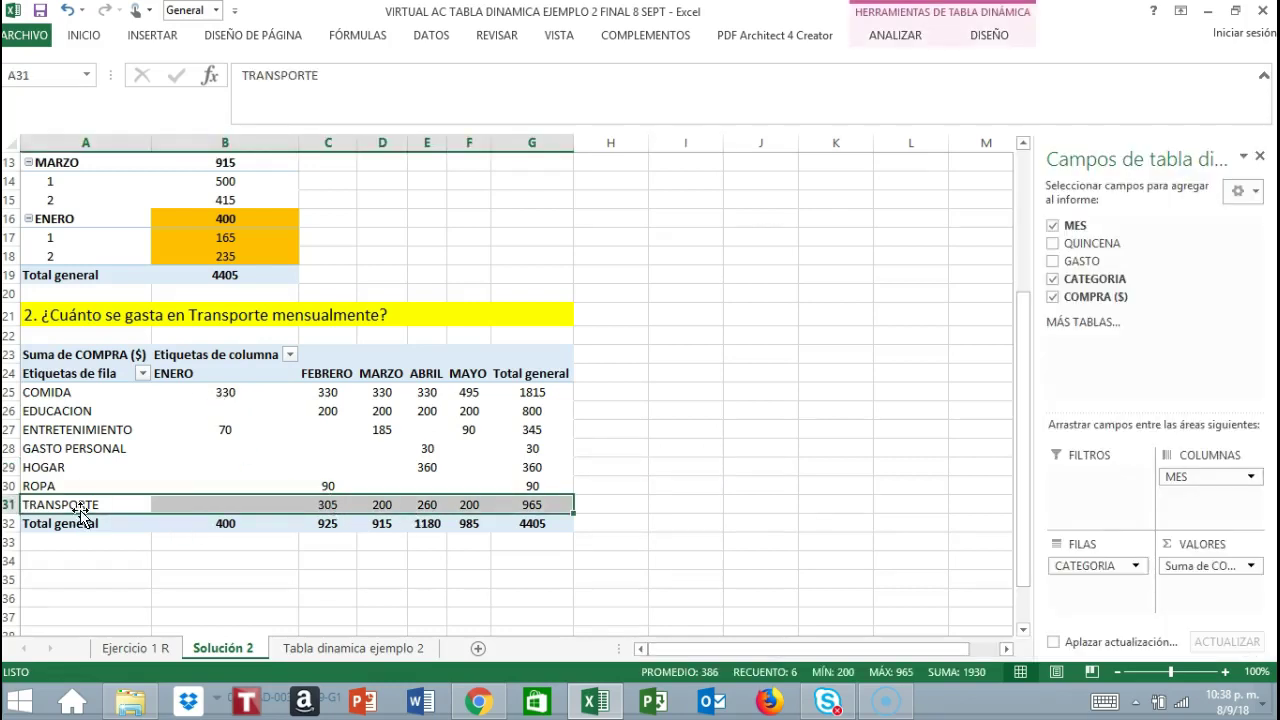
click(87, 36)
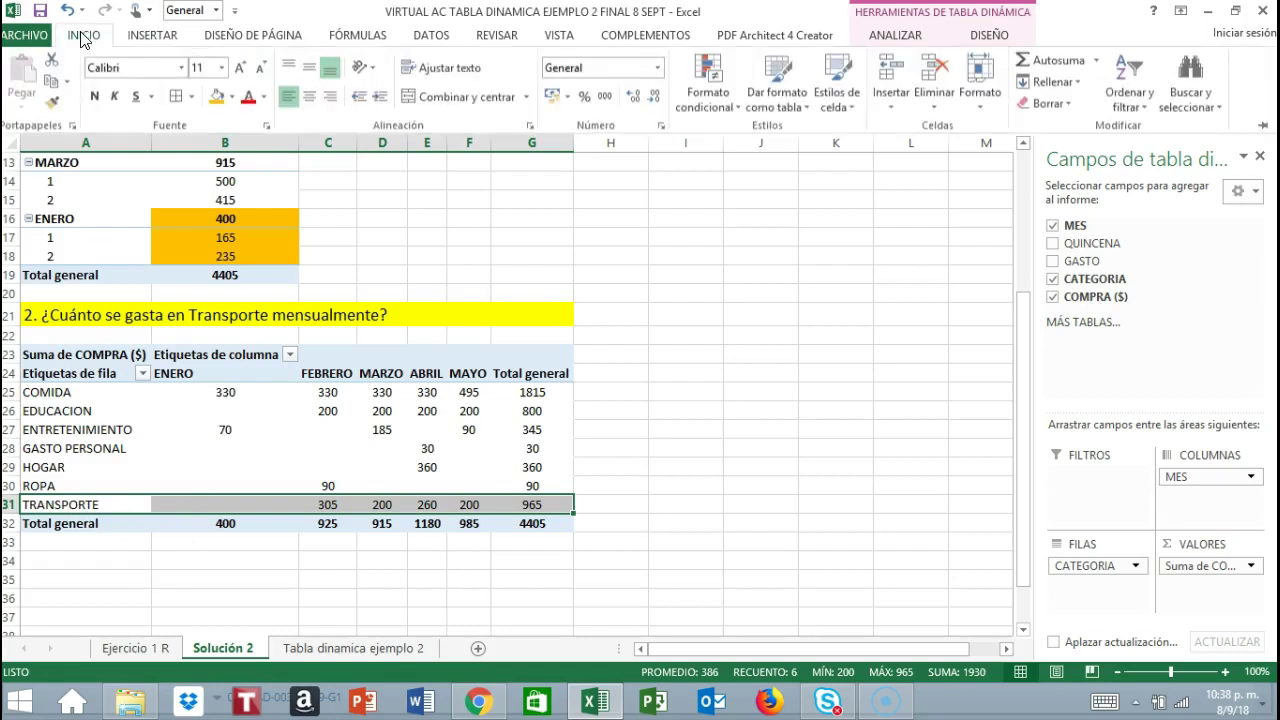
click(222, 104)
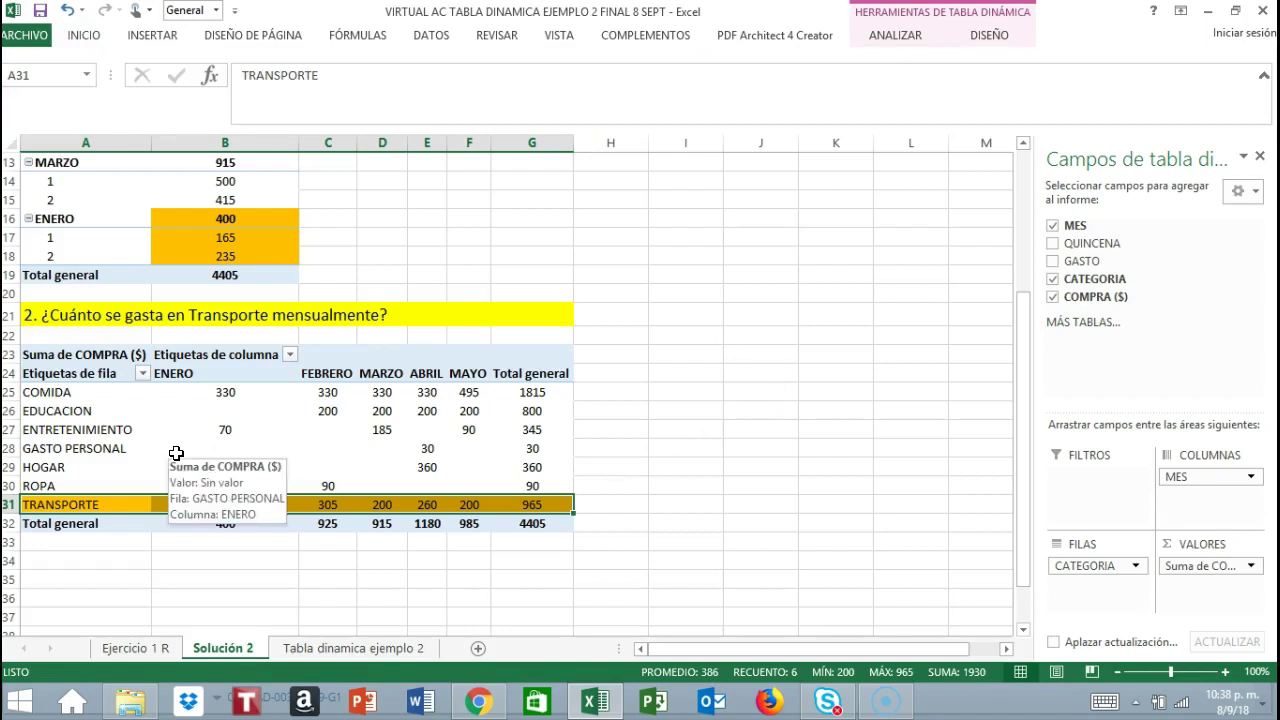
- Filter the CATEGORIA row labels to include only TRANSPORTE
click(143, 376)
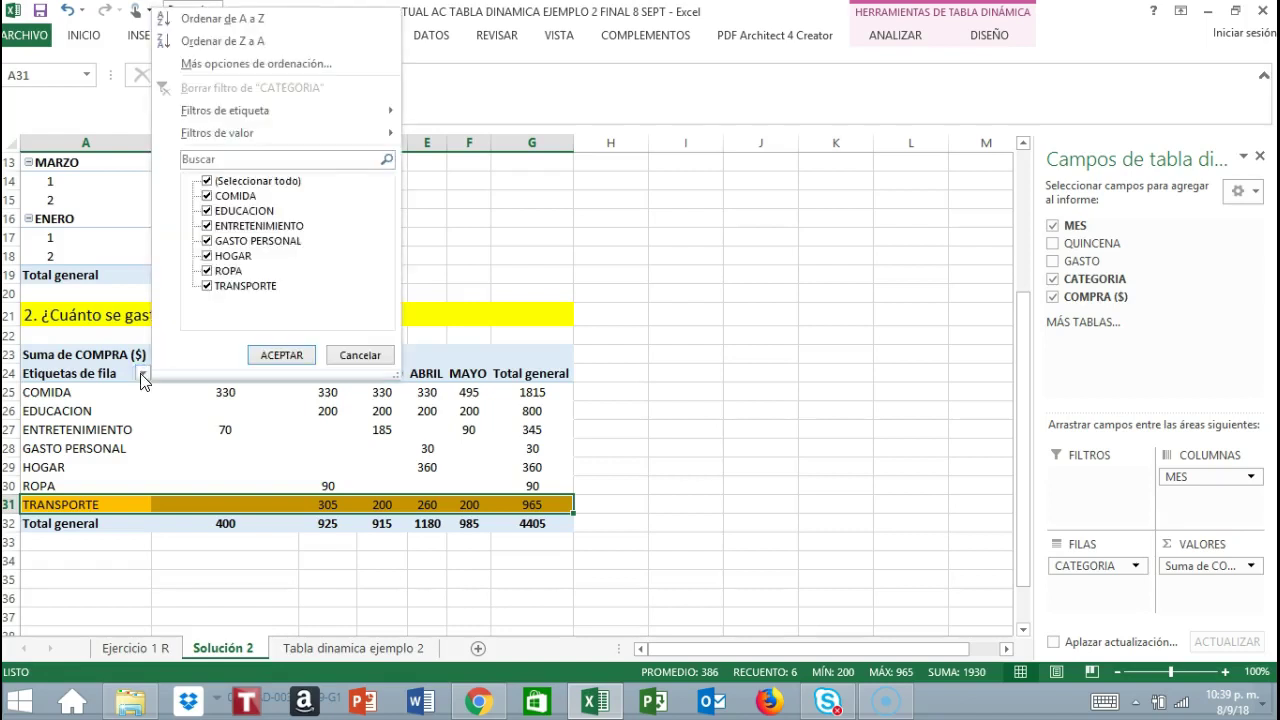
click(207, 181)
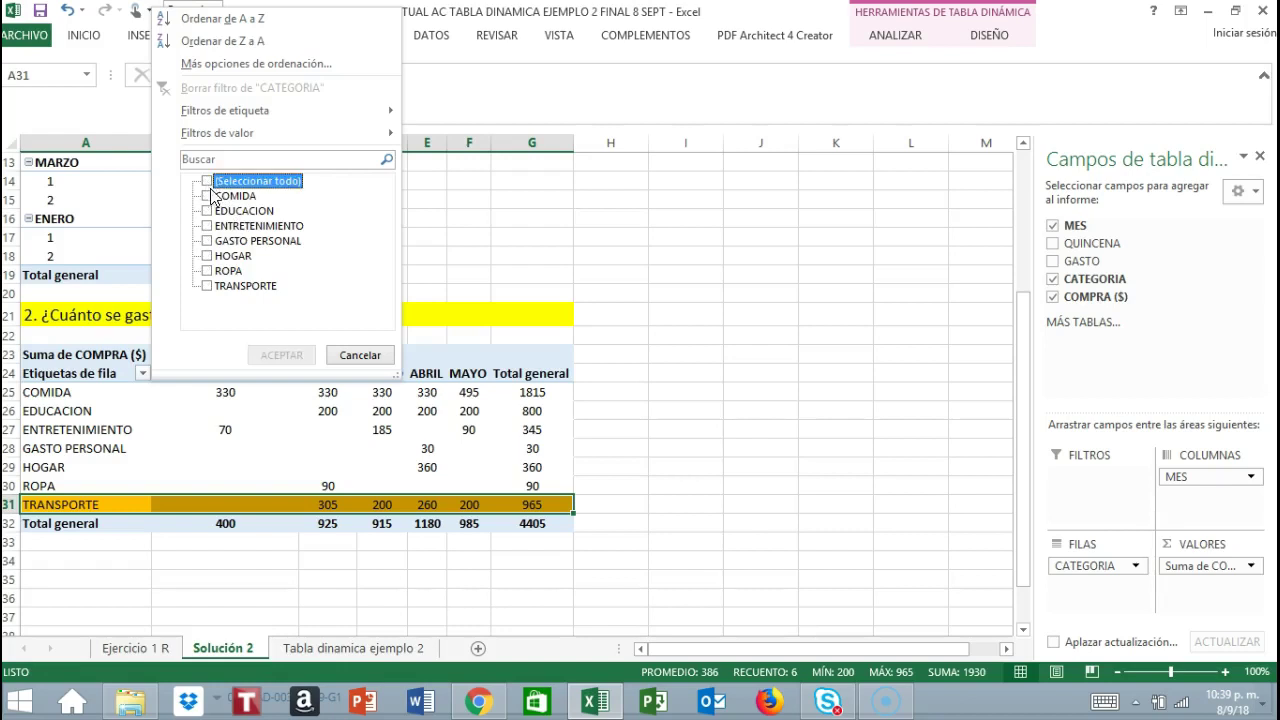
click(207, 287)
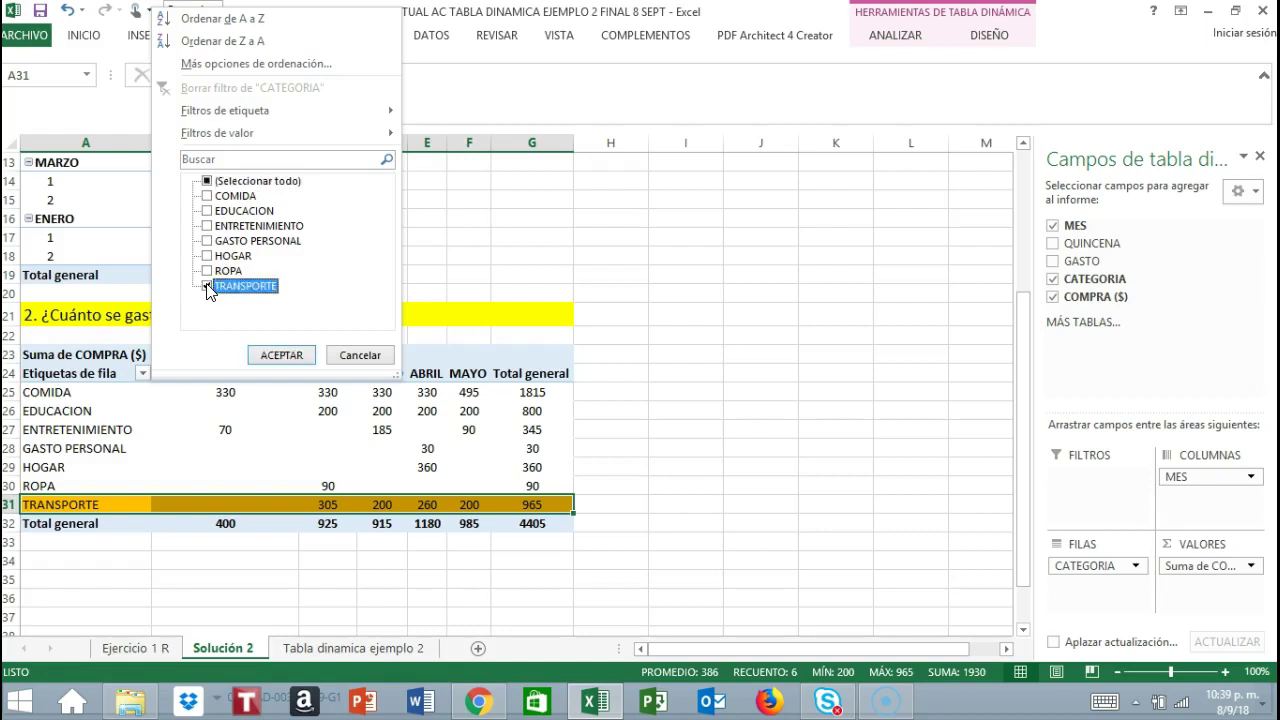
click(281, 357)
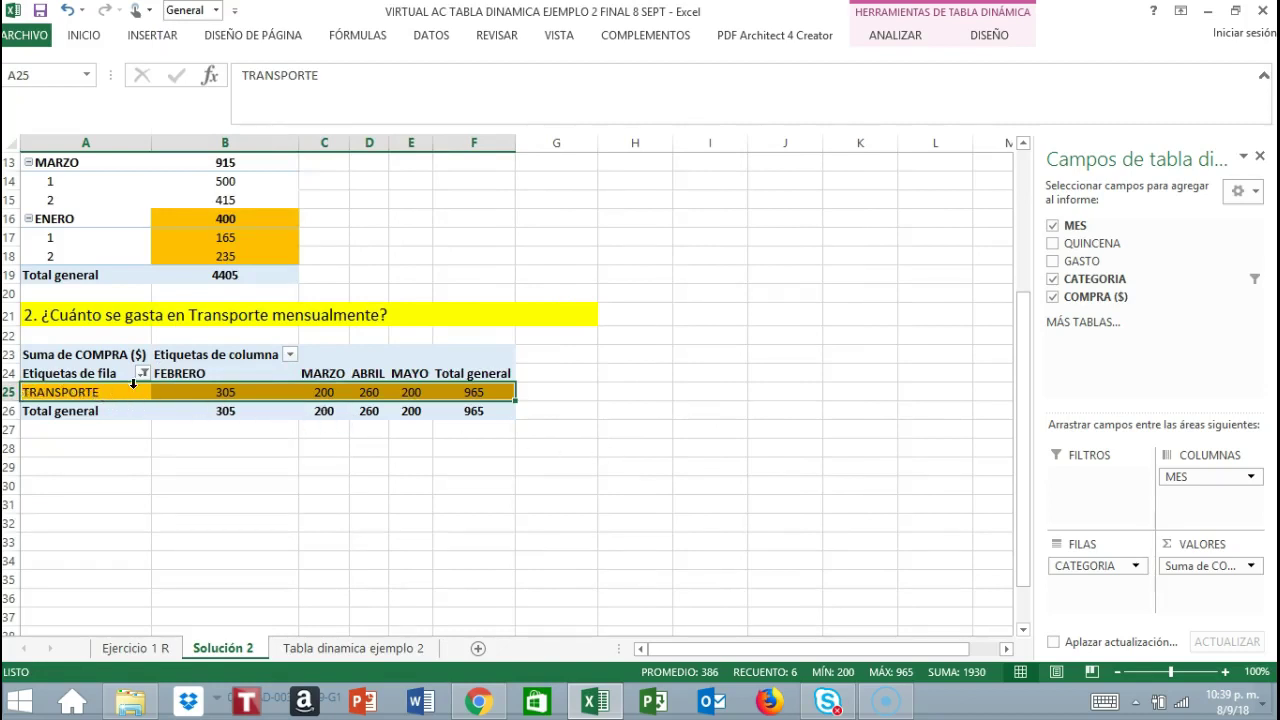
- Centre the month headings and amounts of the filtered pivot table in B24:F26
drag(165, 373, 465, 406)
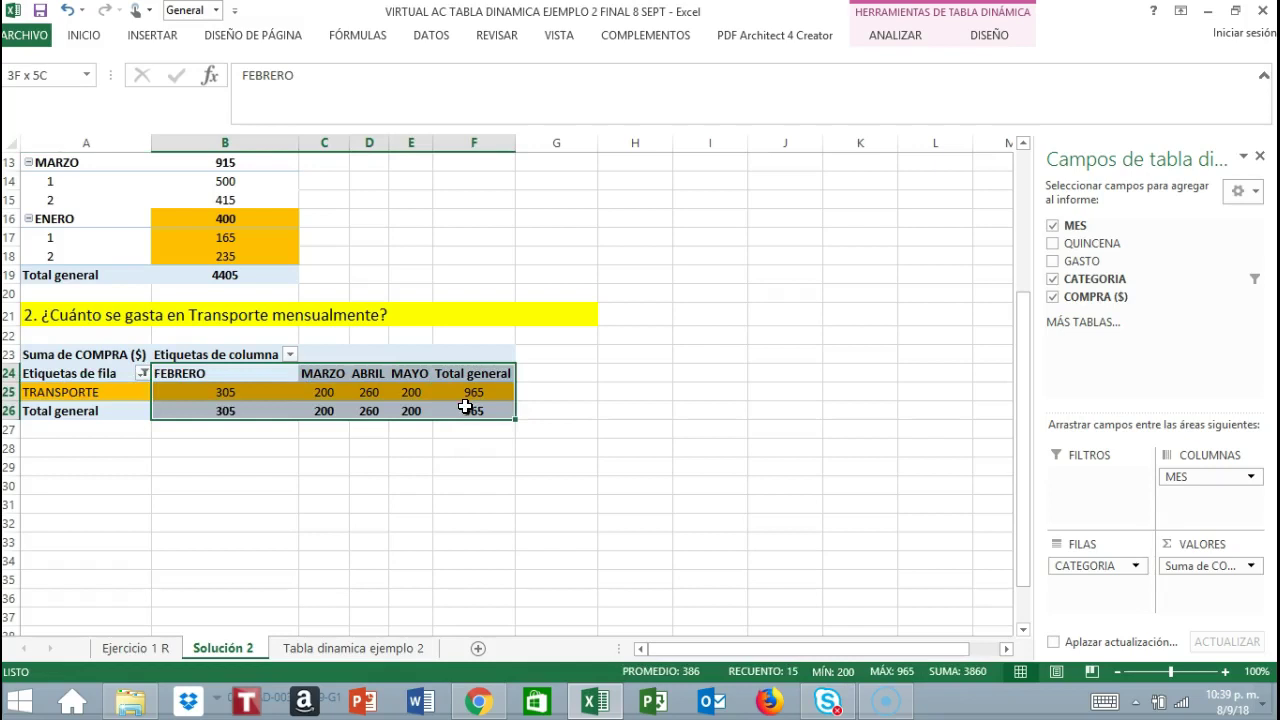
click(84, 36)
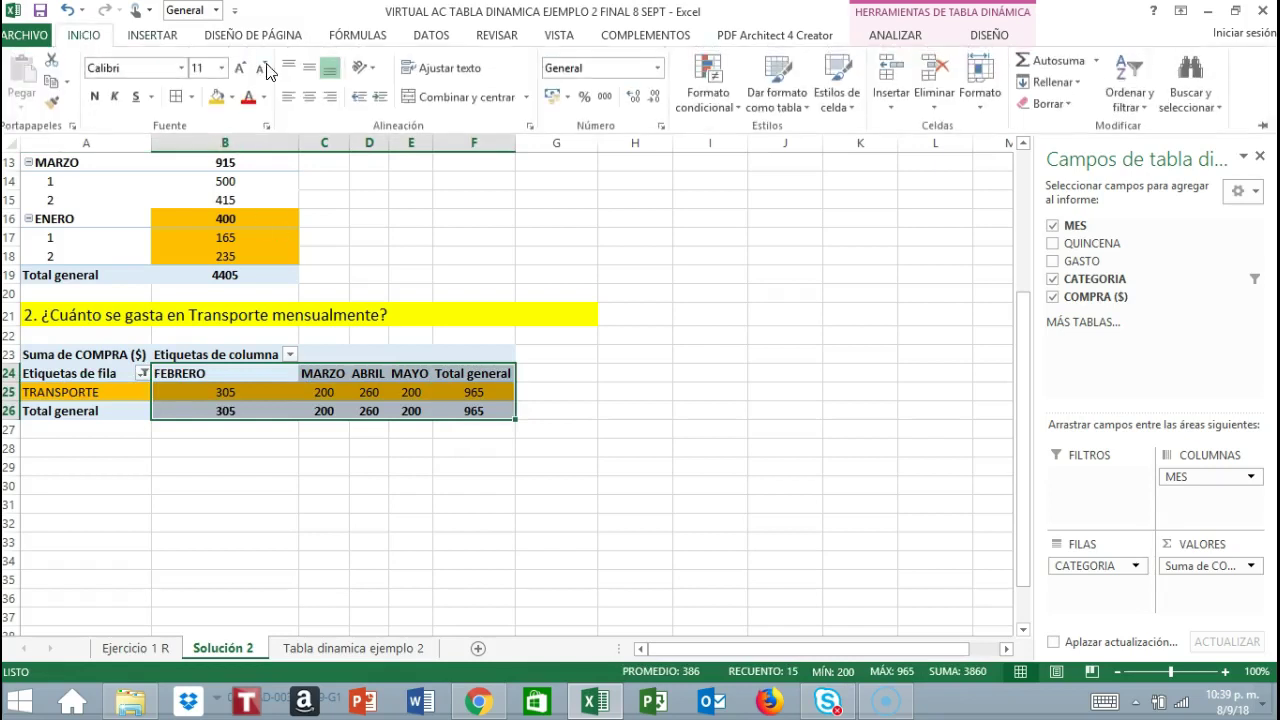
click(308, 97)
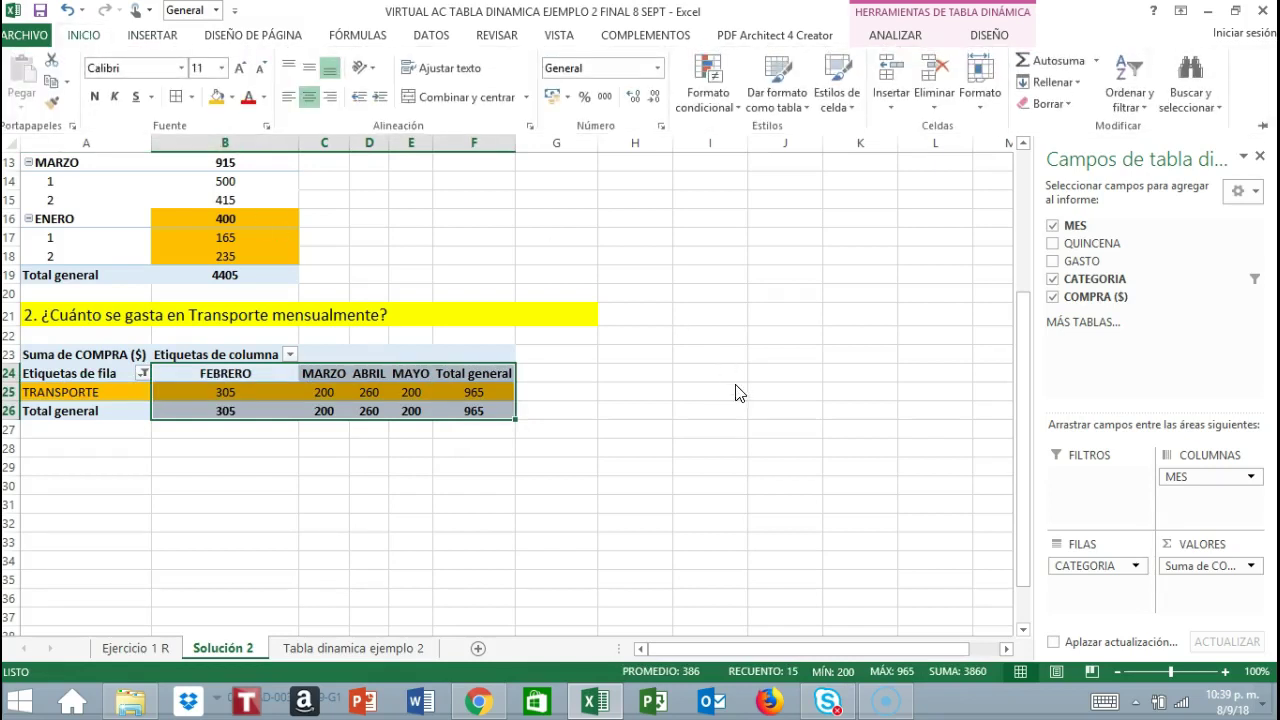
click(666, 413)
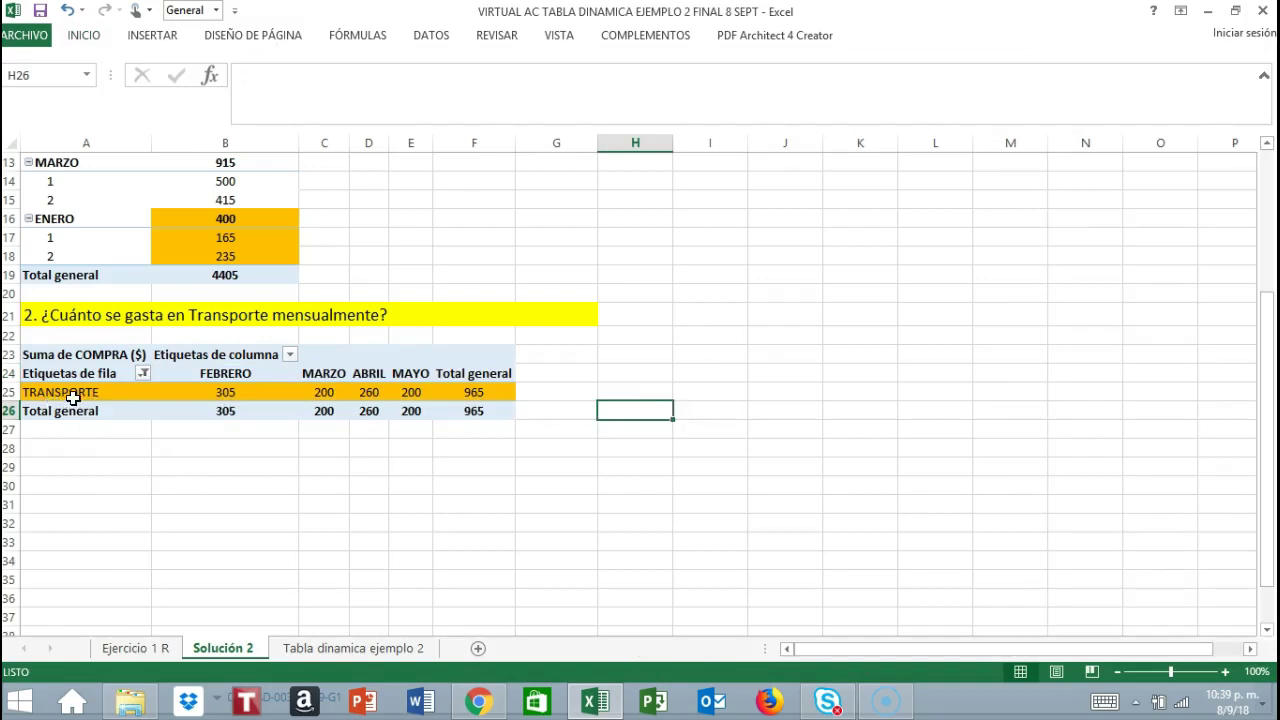
- Review the TRANSPORTE amounts for FEBRERO, MARZO, ABRIL and MAYO and the row's Total general
click(222, 397)
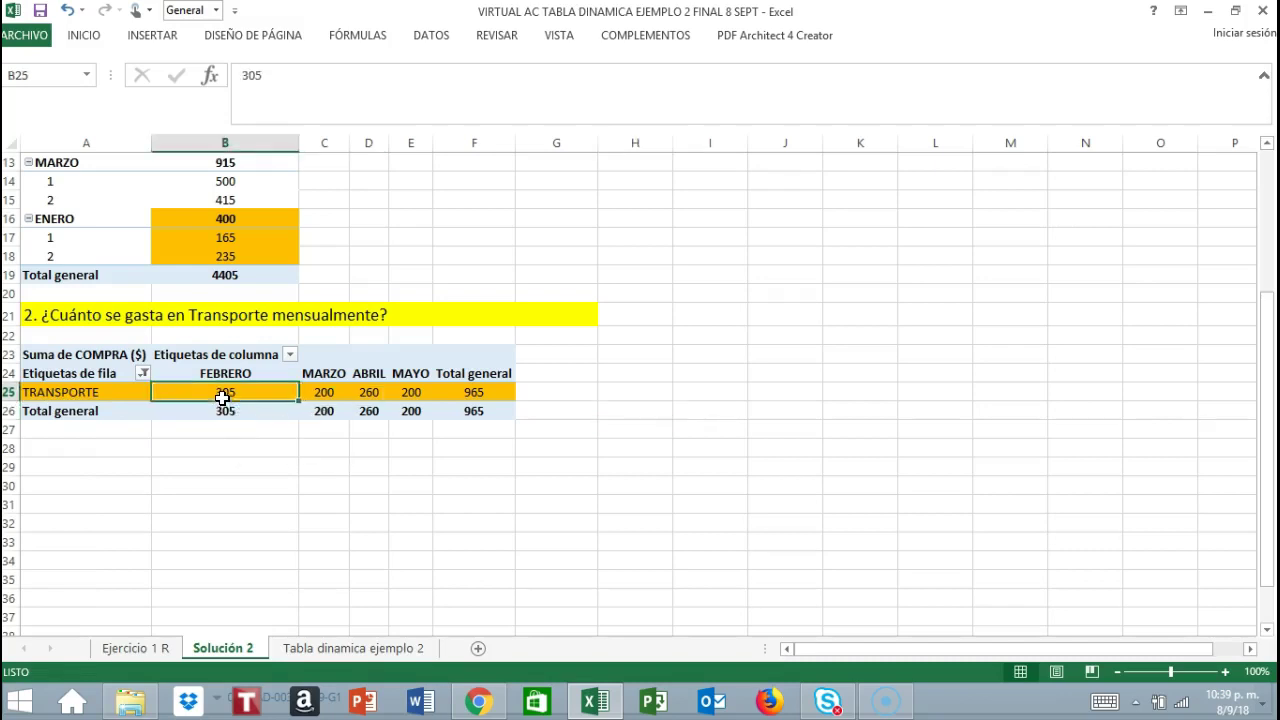
click(322, 392)
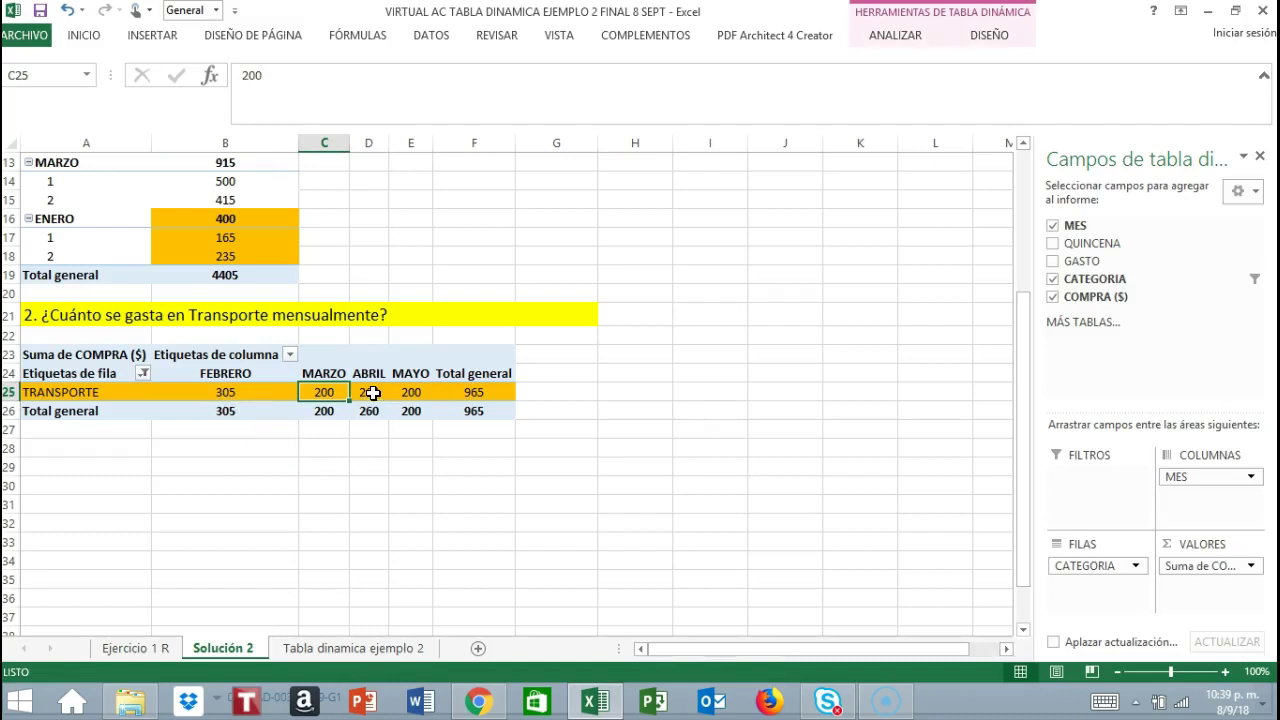
click(372, 392)
click(420, 391)
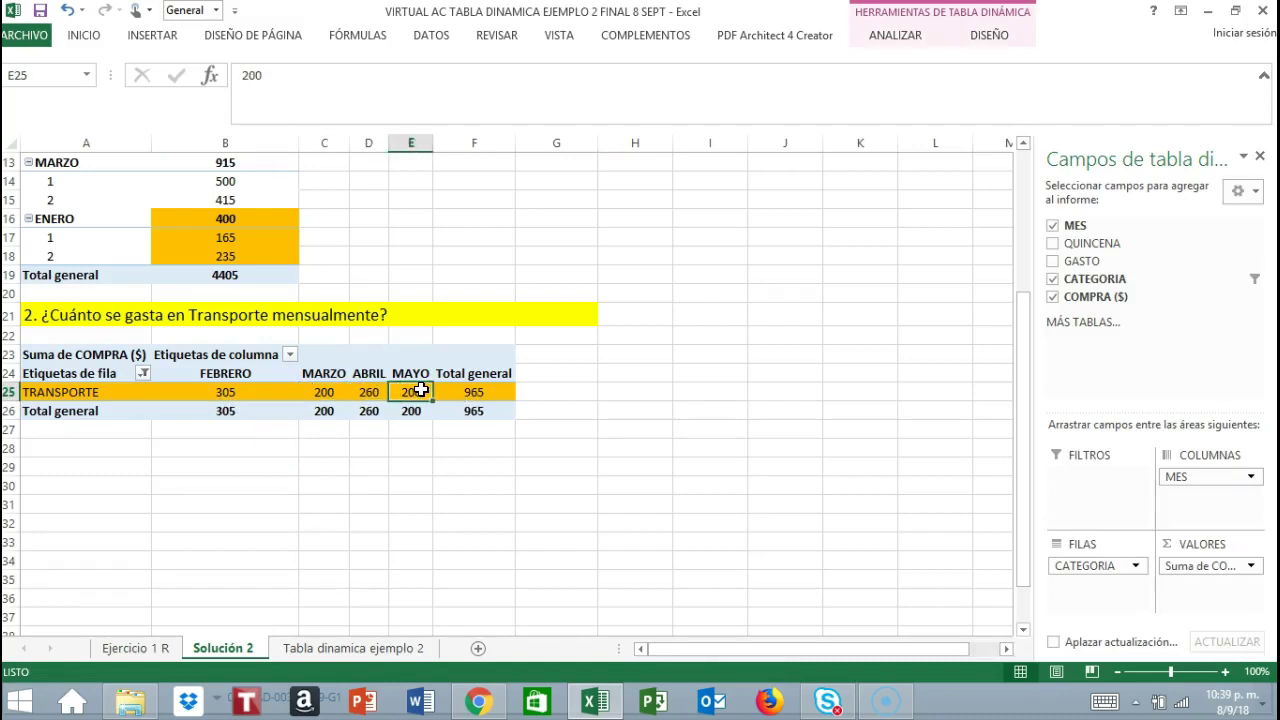
click(485, 391)
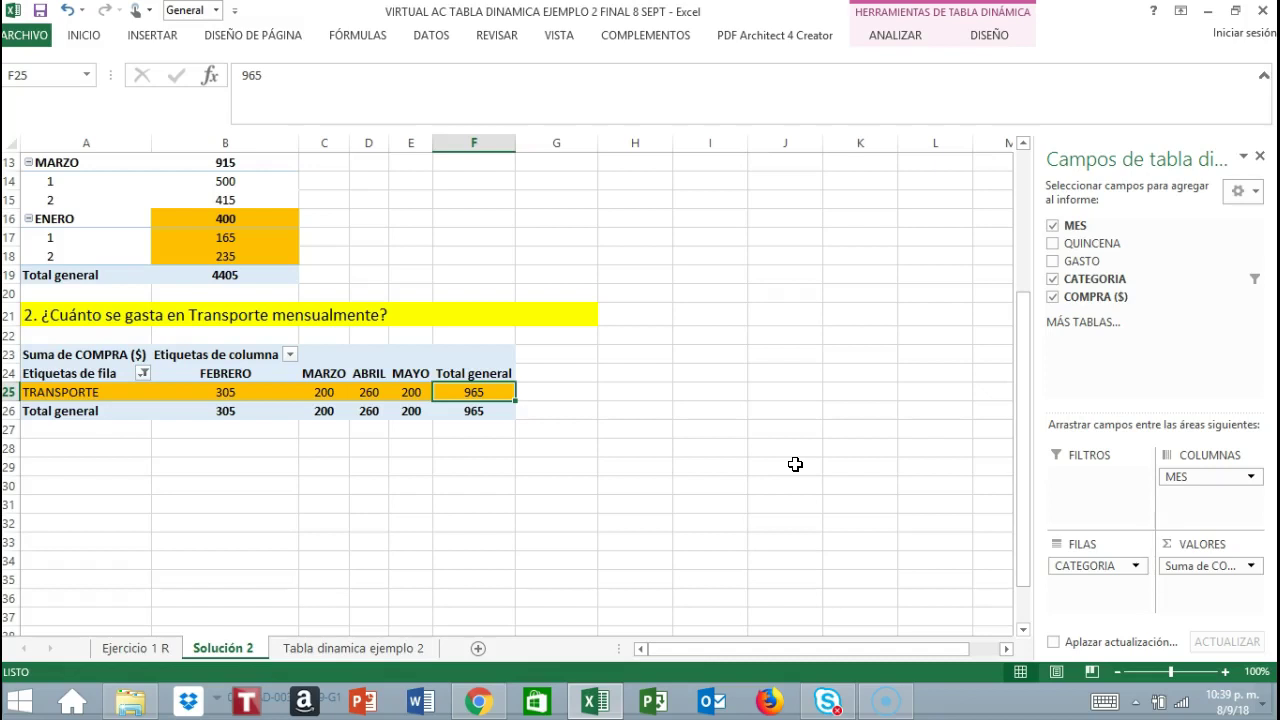
- Clear MES, CATEGORIA and COMPRA ($) from the question 2 pivot table and select A26 in the empty layout
click(1053, 226)
click(1053, 279)
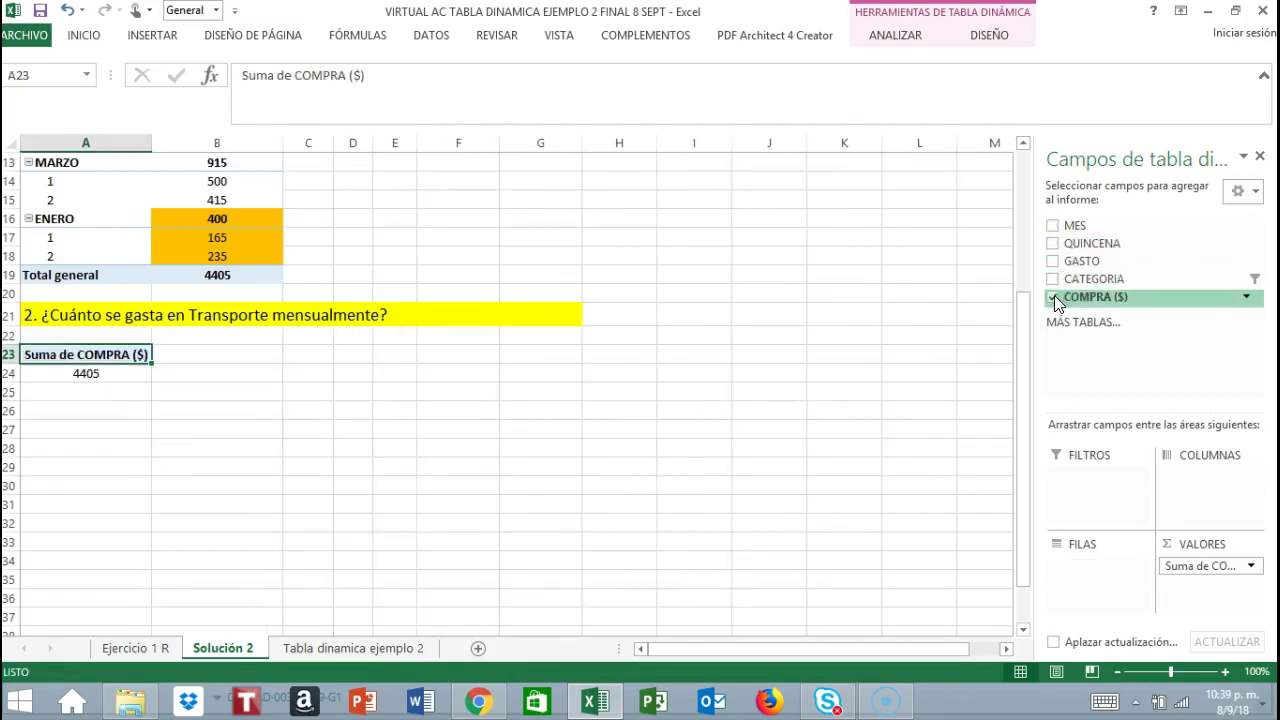
click(1055, 298)
click(104, 413)
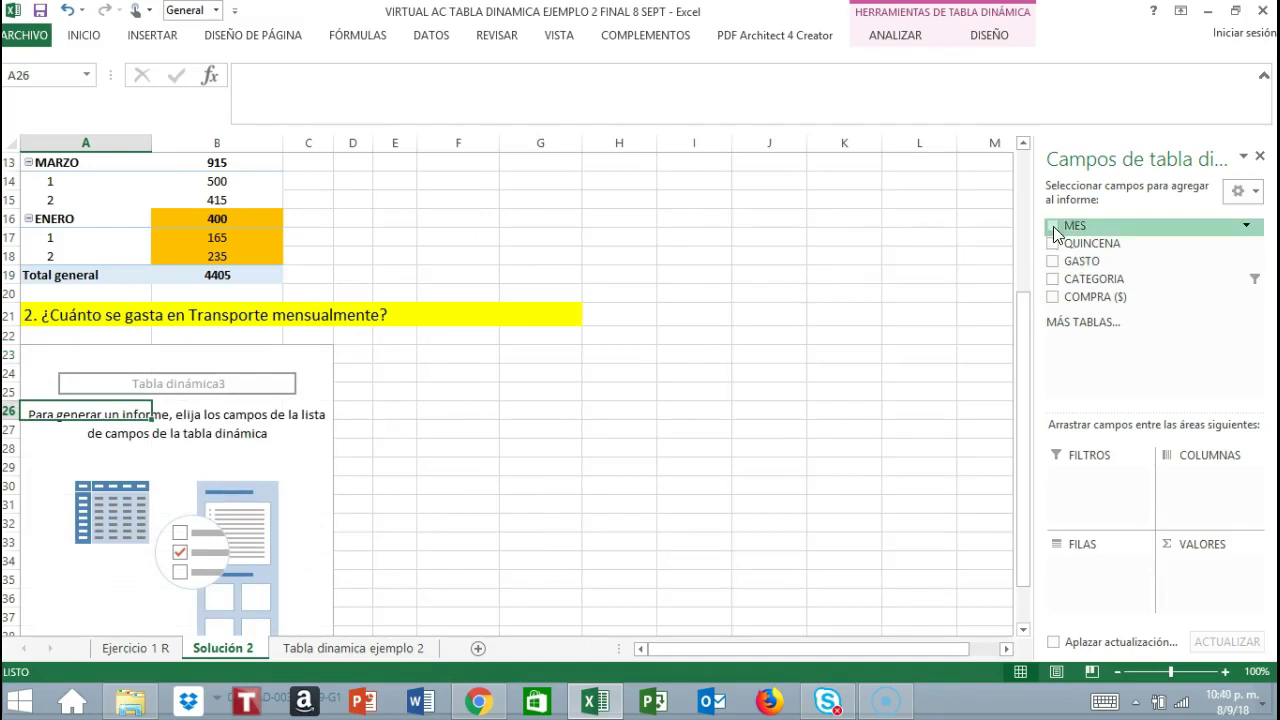
- Lay out the question 2 pivot table with MES as columns and CATEGORIA as rows
drag(1075, 228, 1220, 487)
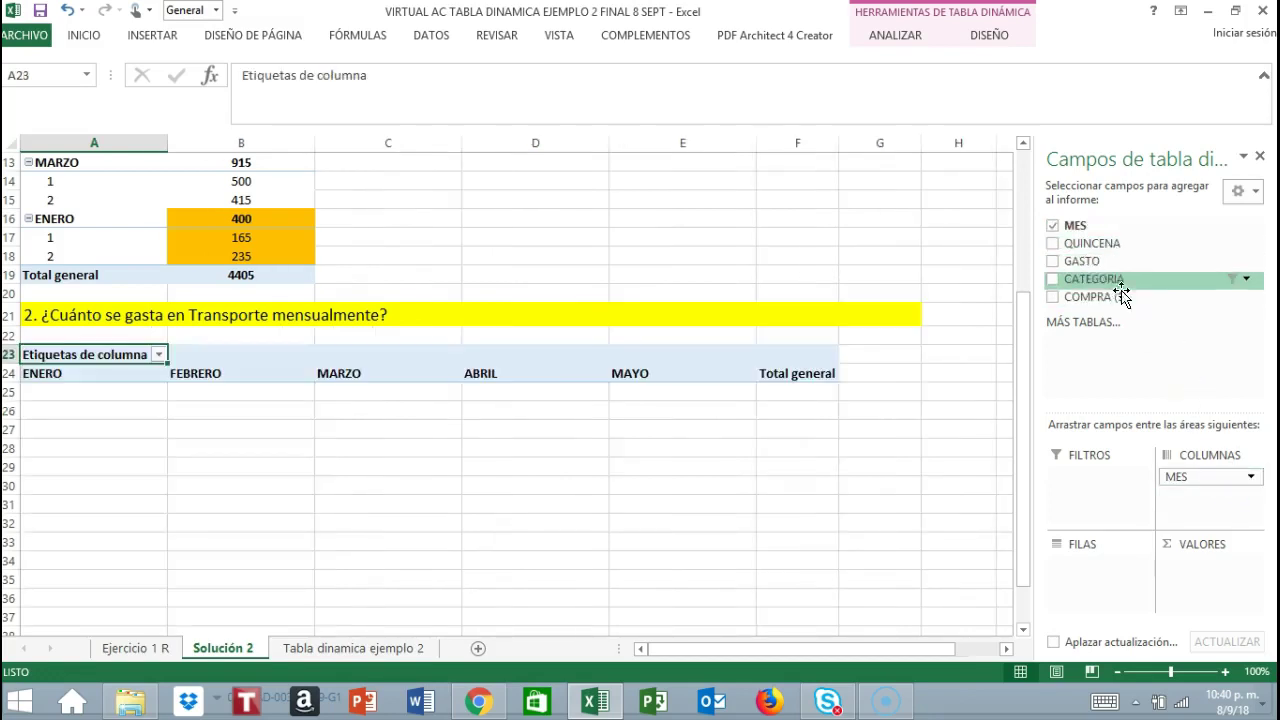
drag(1115, 278, 1080, 578)
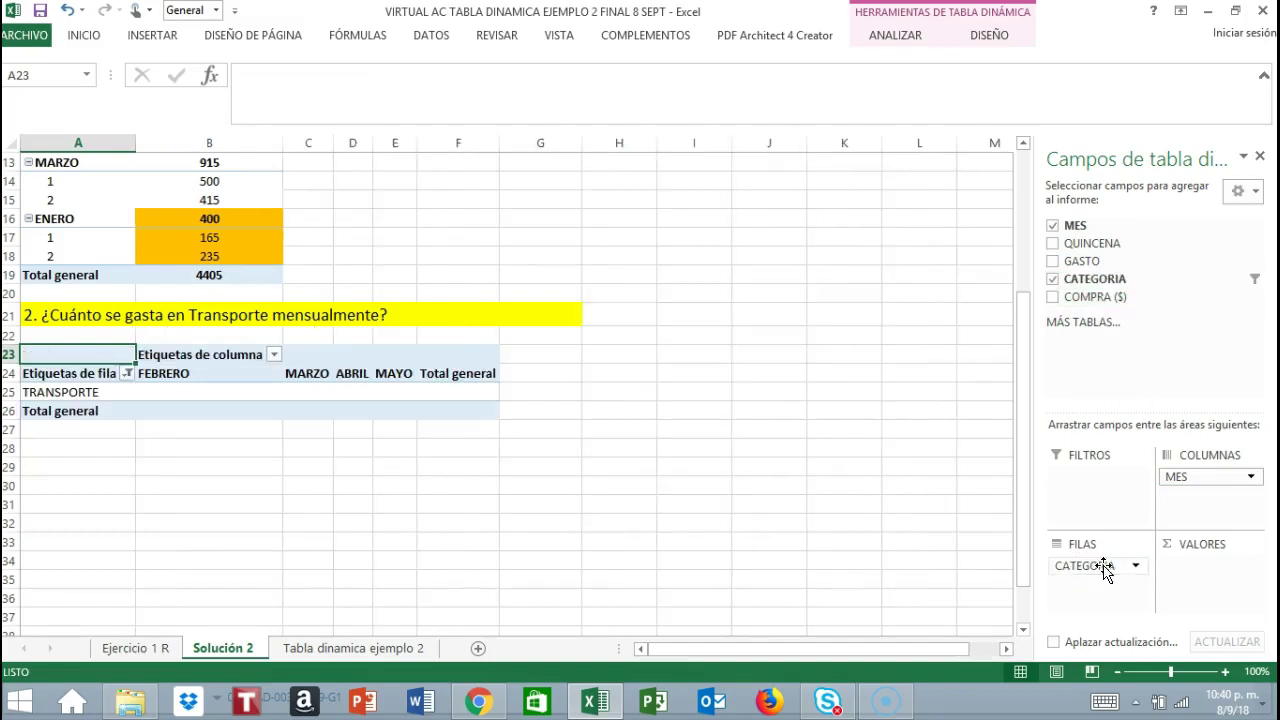
click(1247, 281)
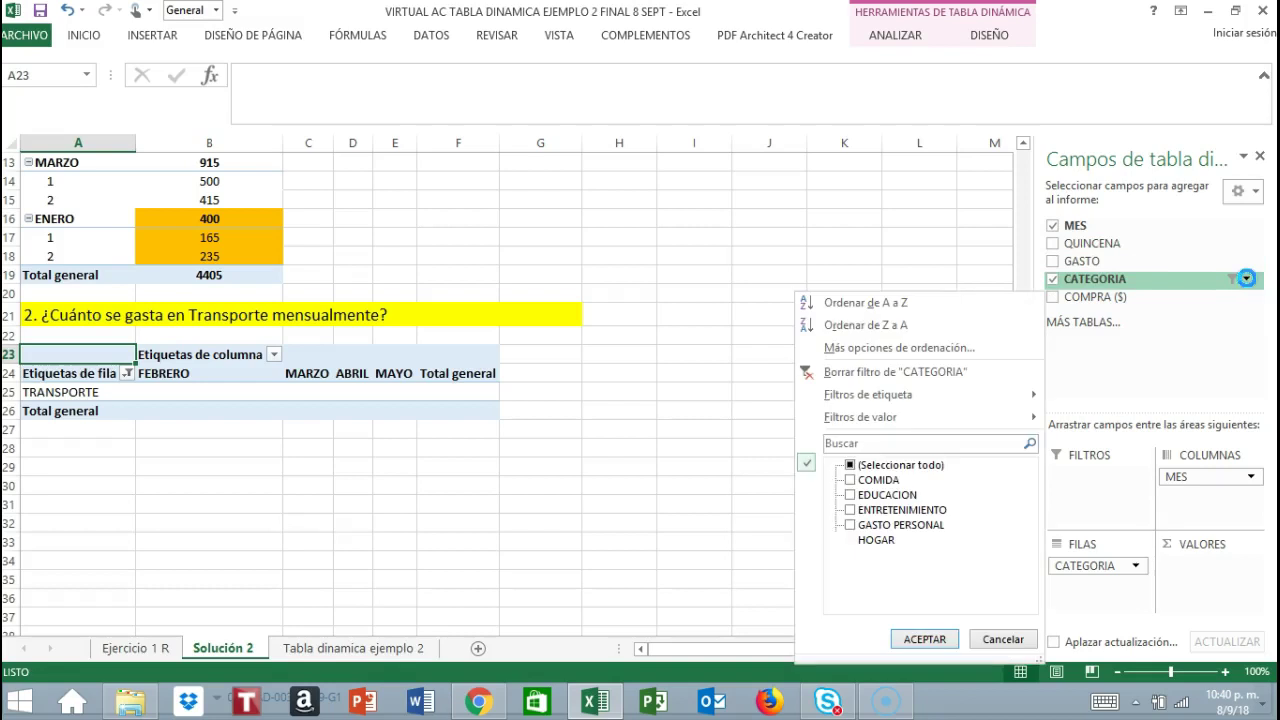
click(850, 465)
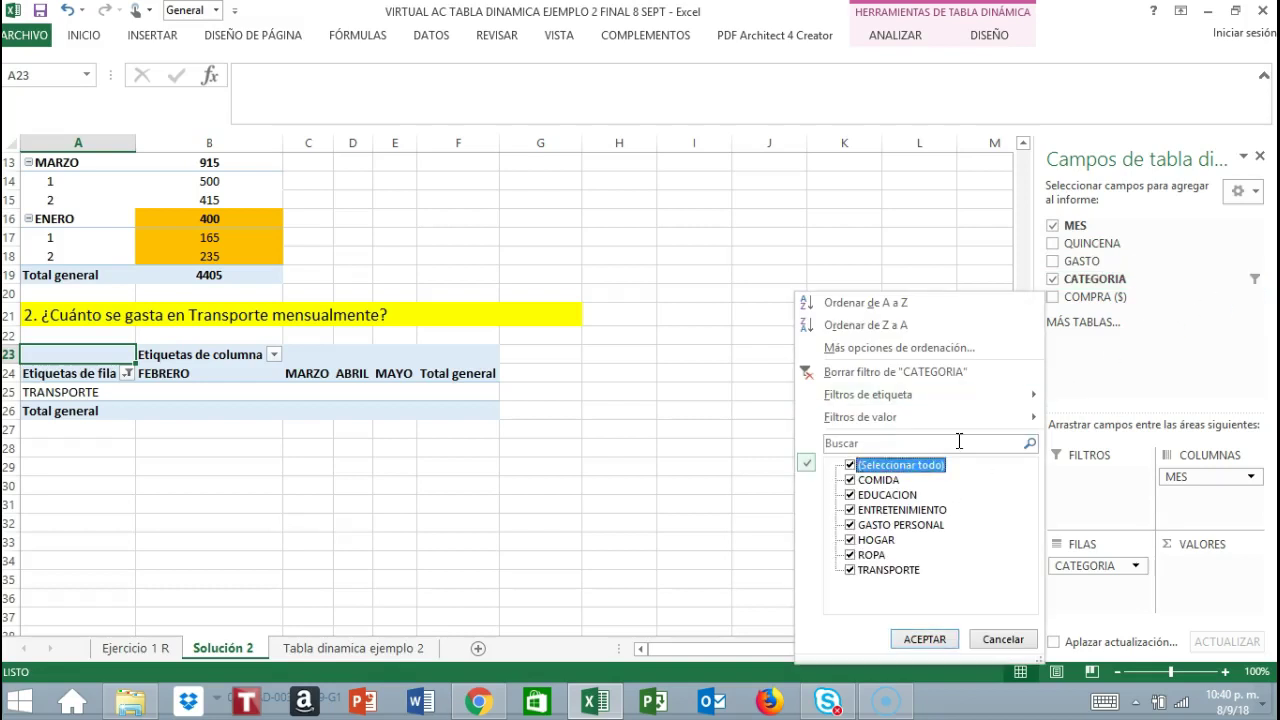
click(1243, 323)
drag(1123, 568, 1089, 567)
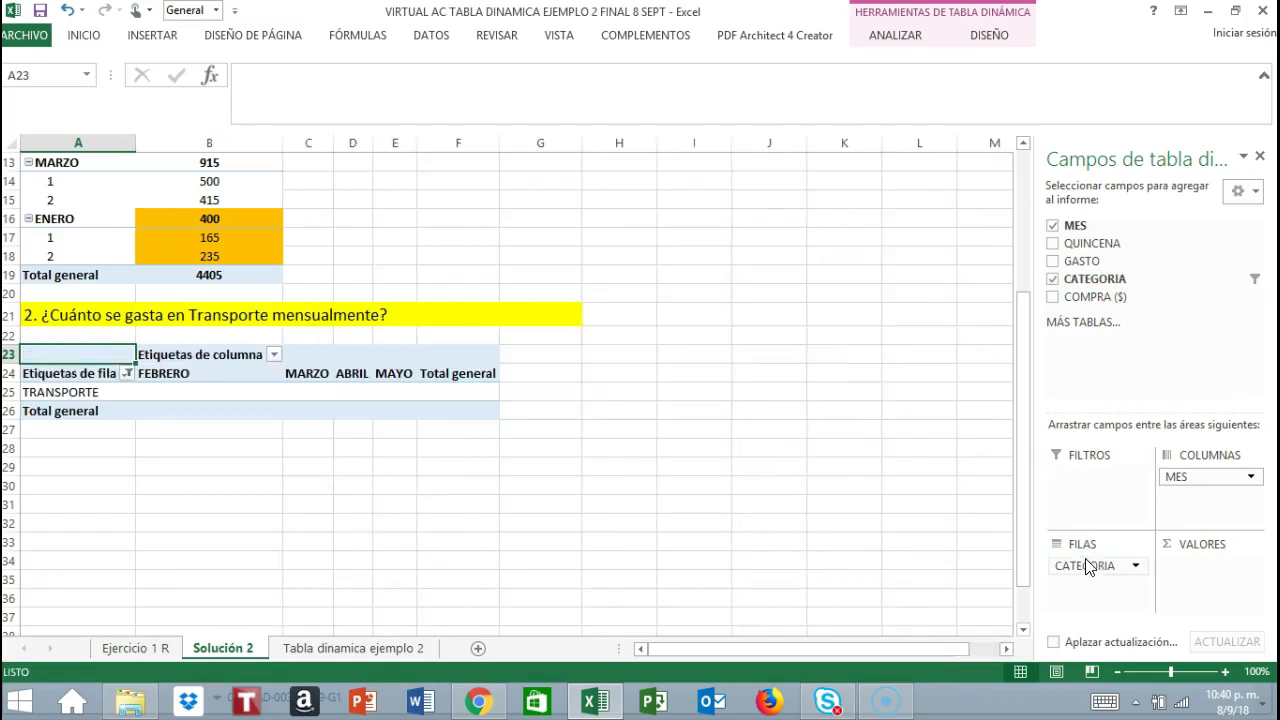
- Set the CATEGORIA filter to include all categories
click(1246, 280)
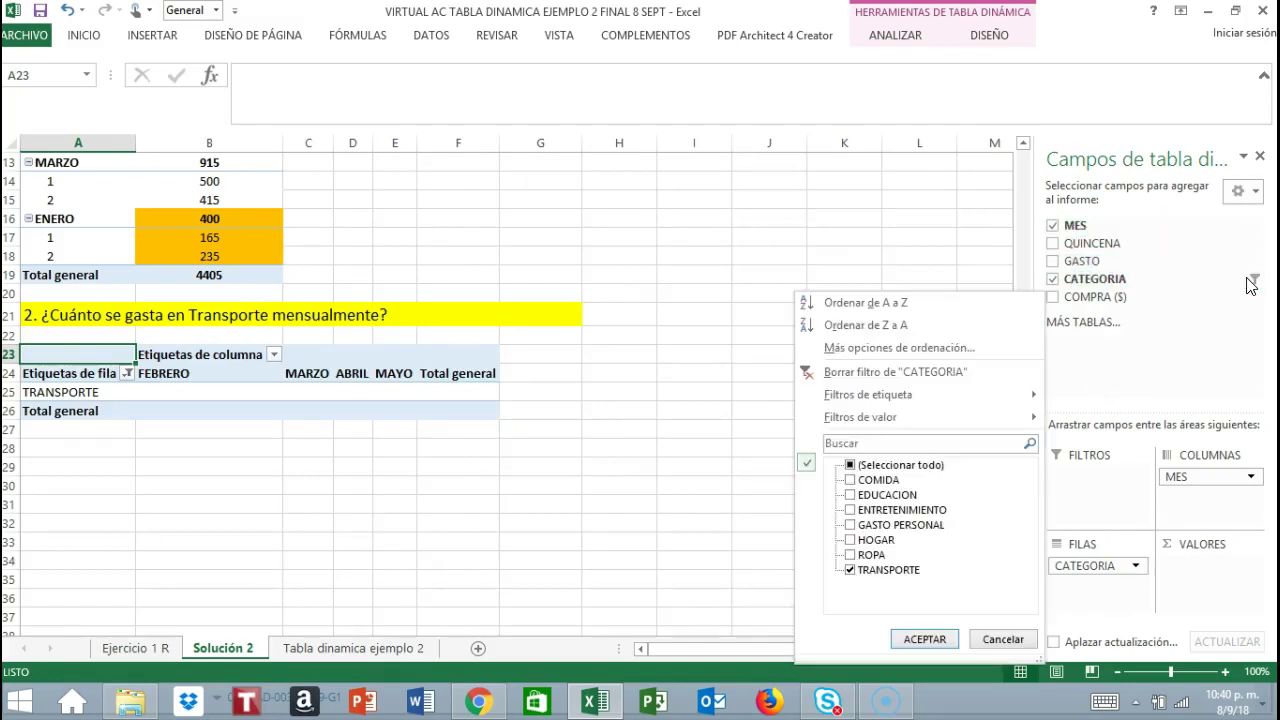
click(851, 467)
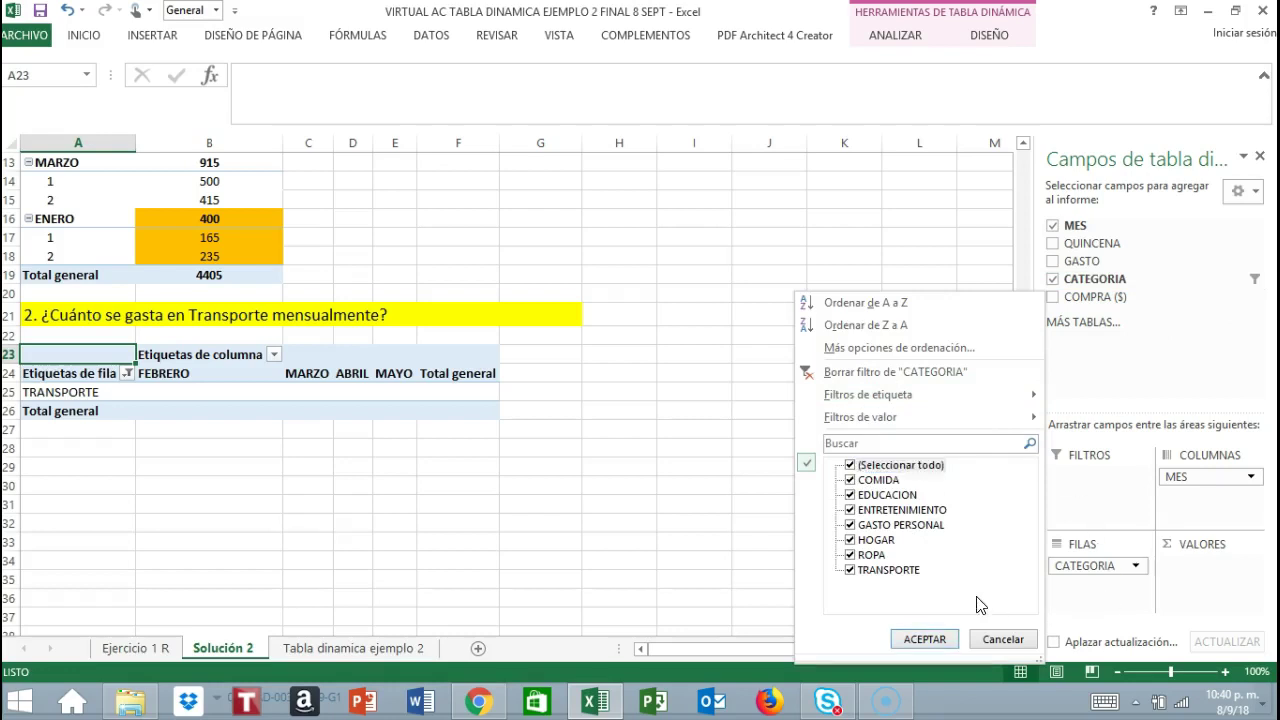
click(924, 639)
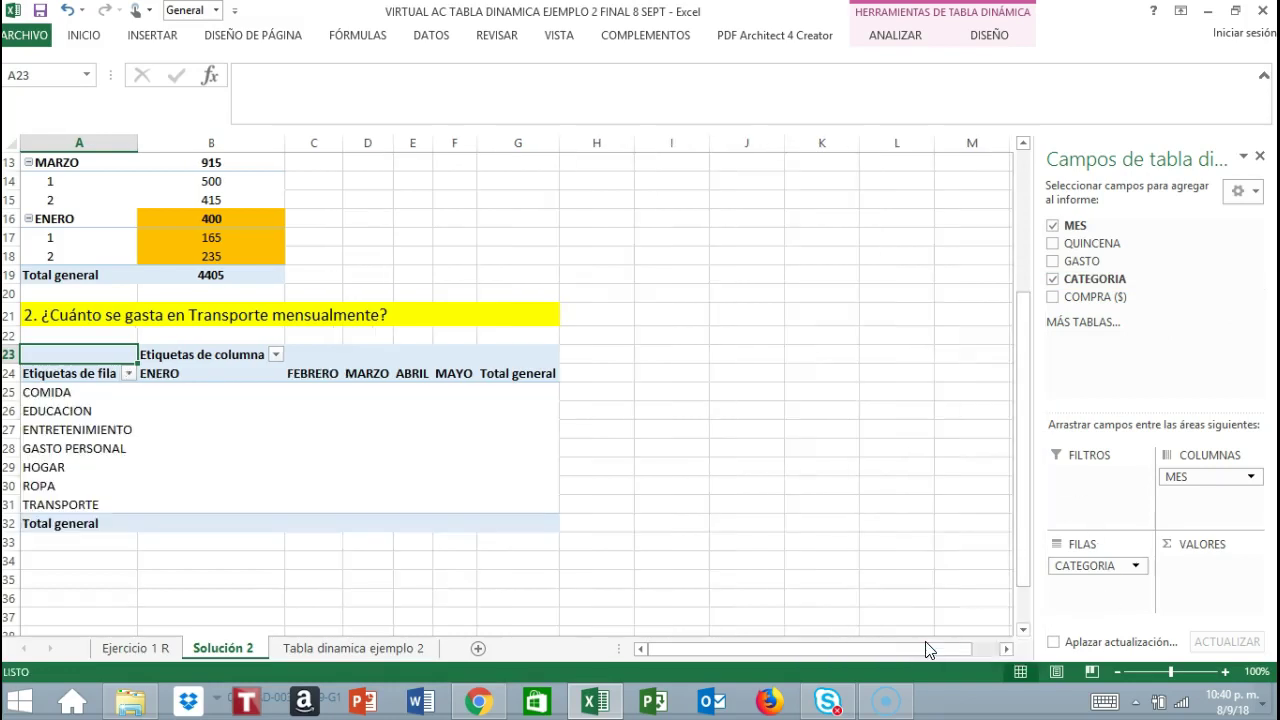
- Review the category row labels from COMIDA to TRANSPORTE in the question 2 pivot table
click(844, 601)
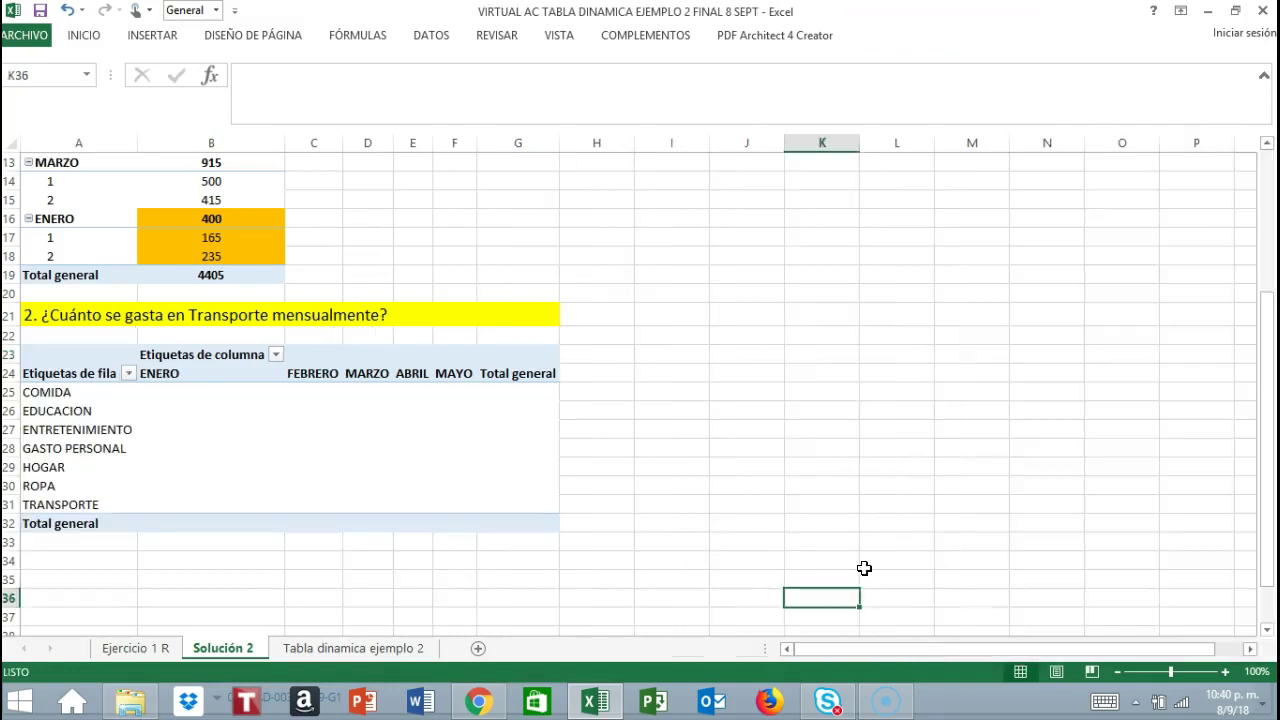
click(45, 377)
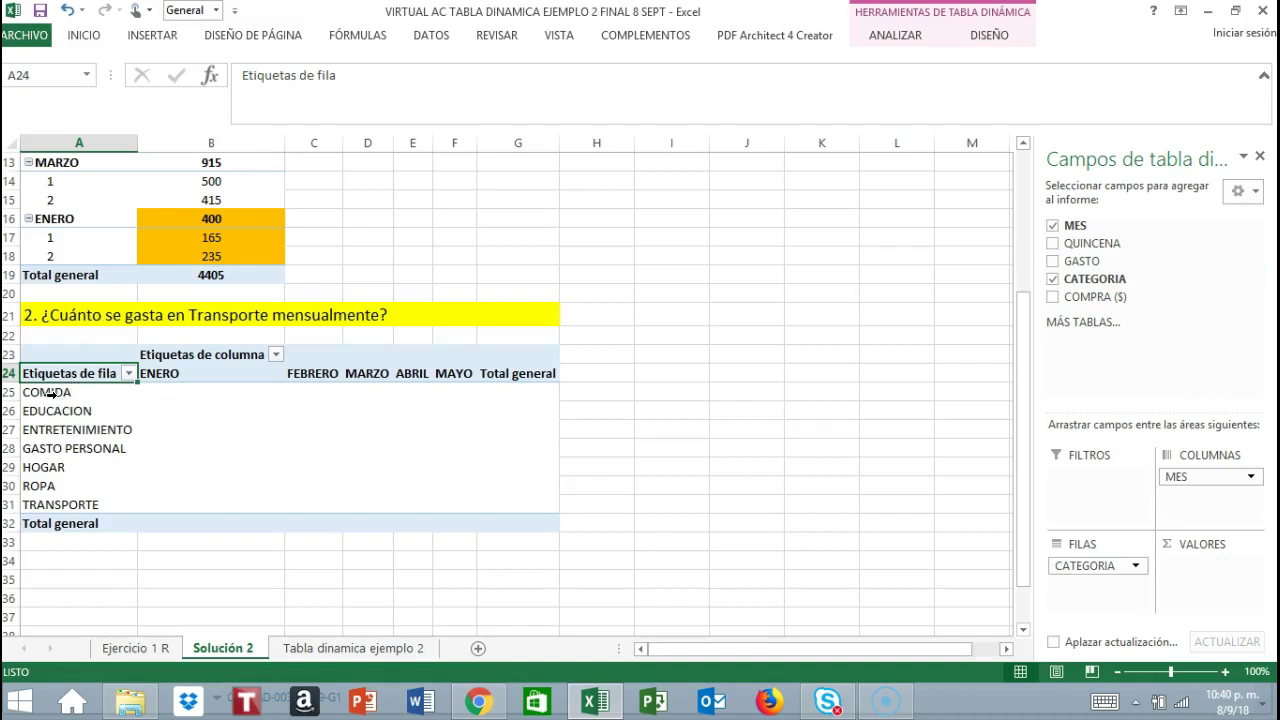
drag(47, 393, 40, 504)
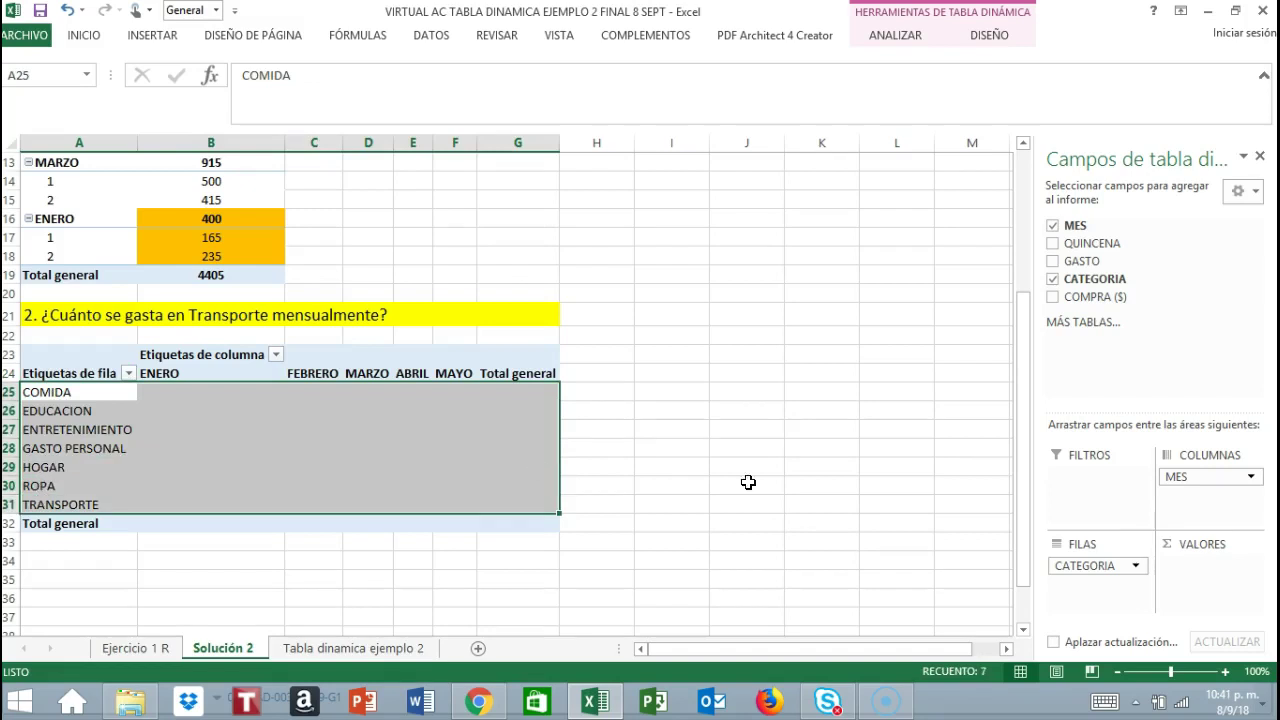
- Add COMPRA ($) as the summed value of the question 2 pivot table
click(903, 416)
click(64, 397)
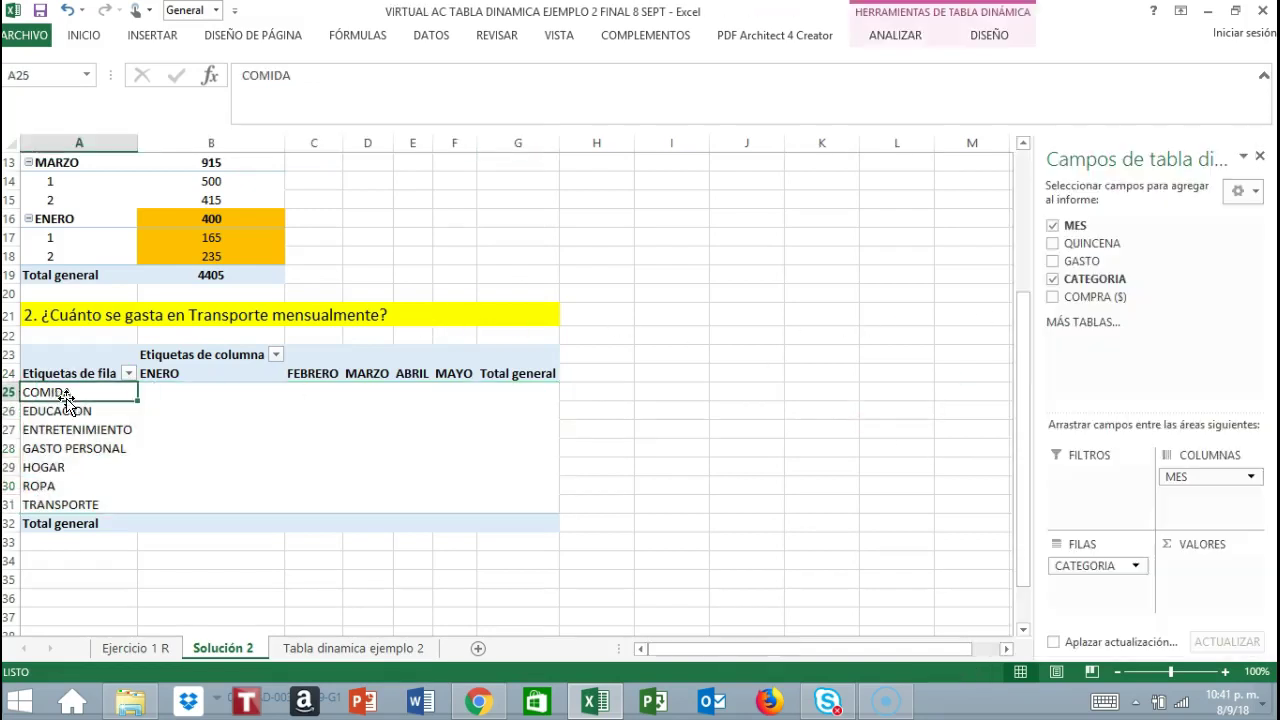
drag(1101, 297, 1208, 564)
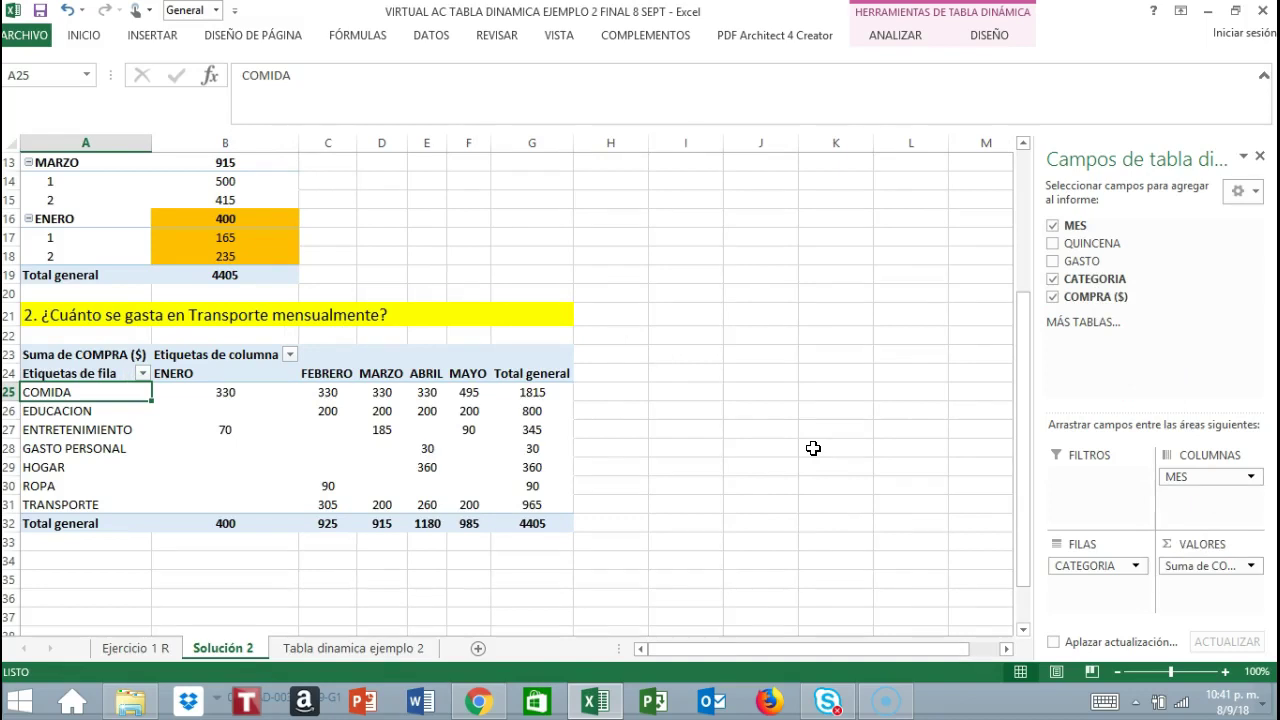
- Centre the month headings, amounts and totals of the pivot table in B24:G32
click(180, 373)
drag(437, 412, 506, 517)
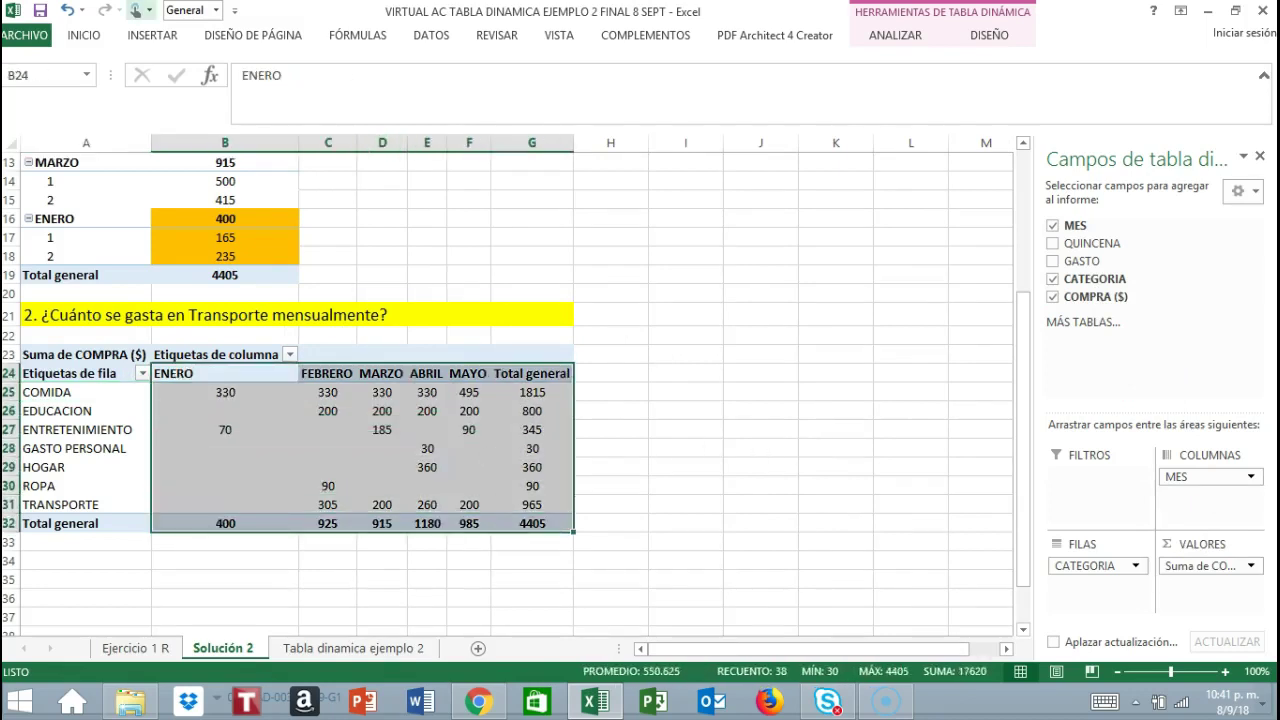
click(83, 35)
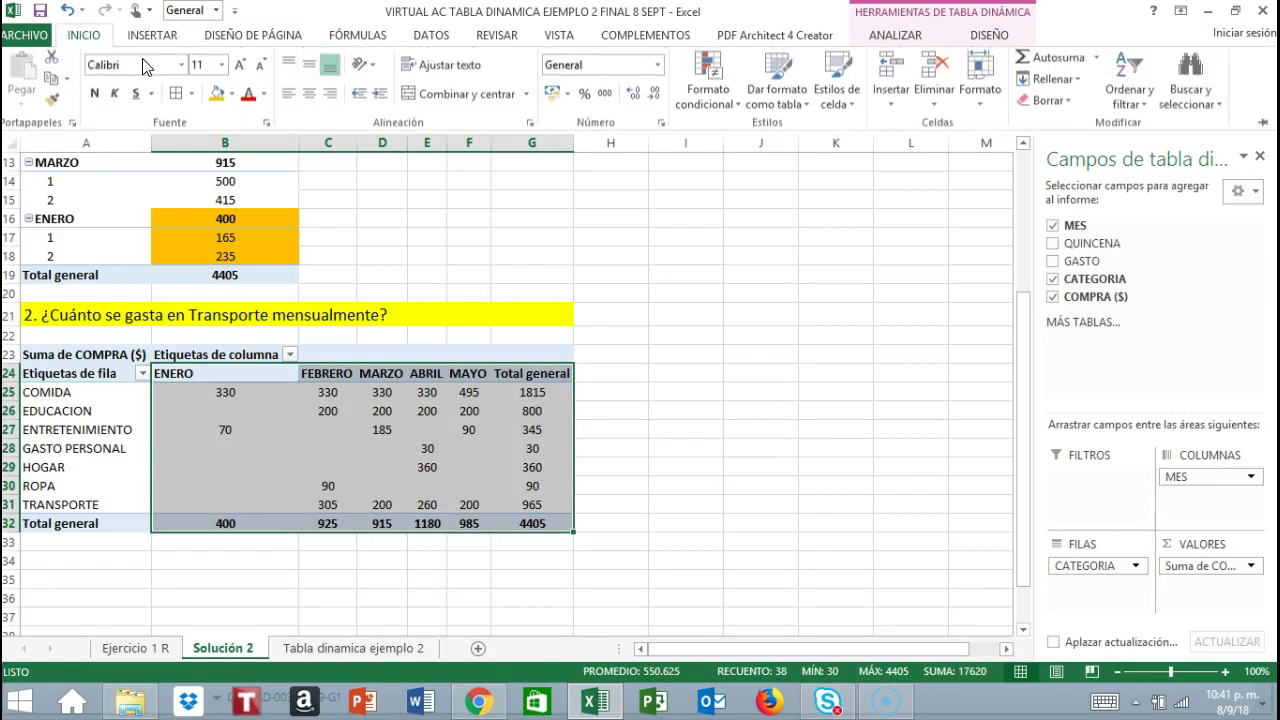
click(311, 101)
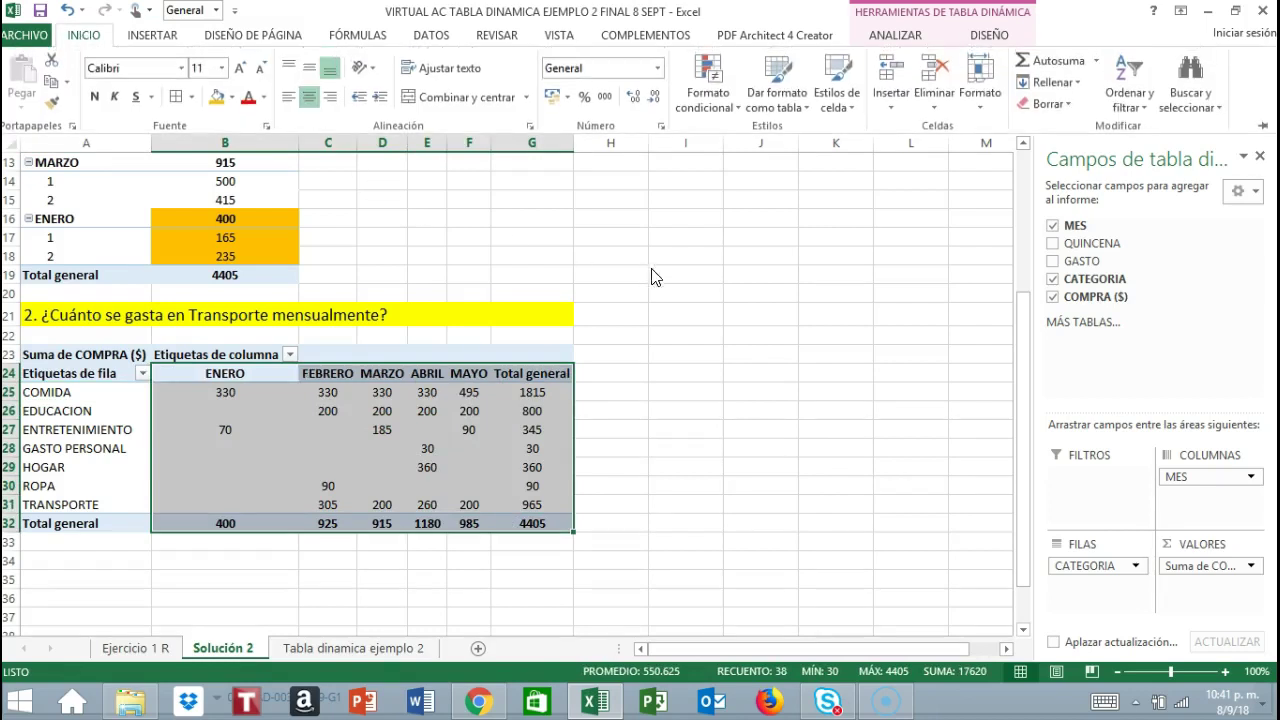
- Filter the pivot table's row labels so that only the TRANSPORTE category is included
click(145, 375)
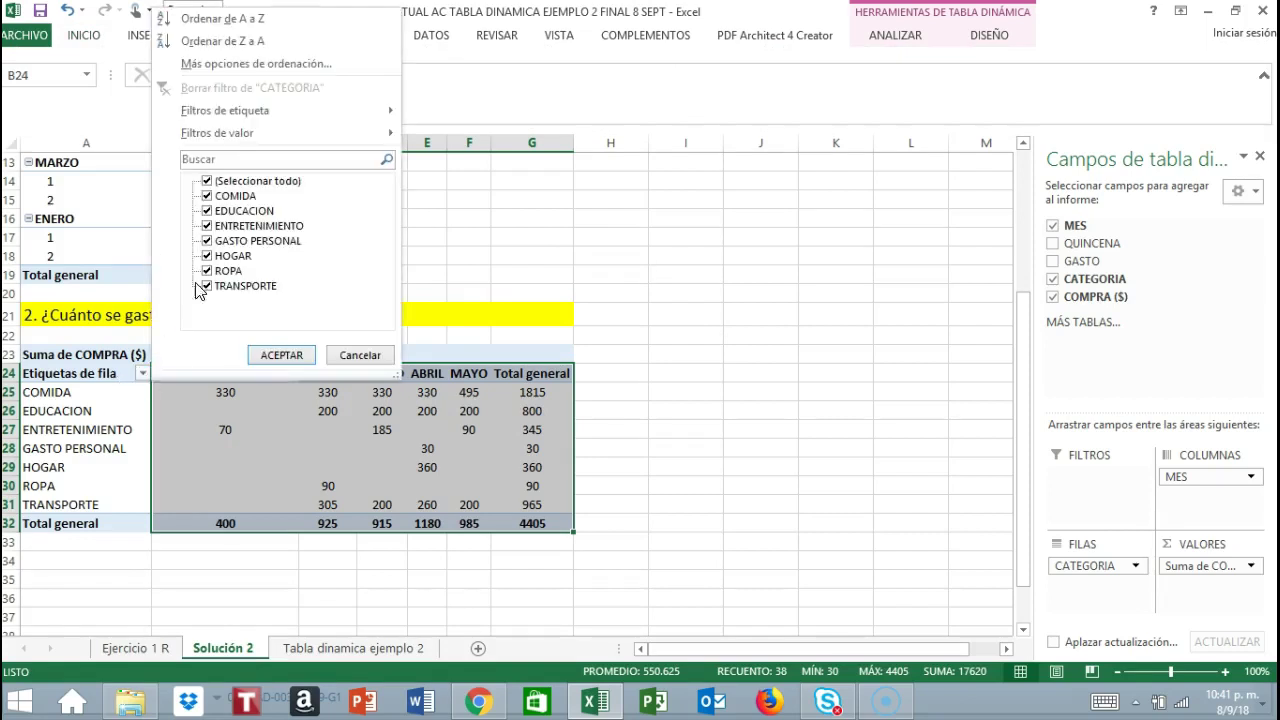
click(207, 182)
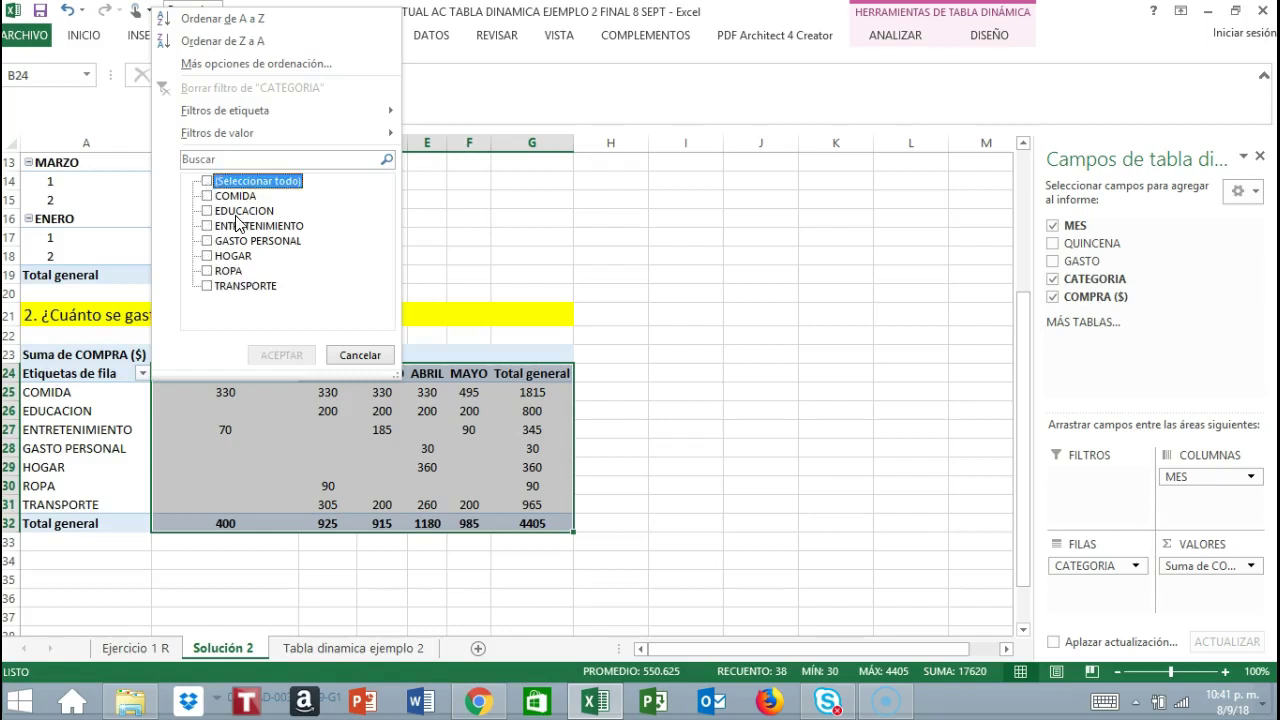
click(207, 286)
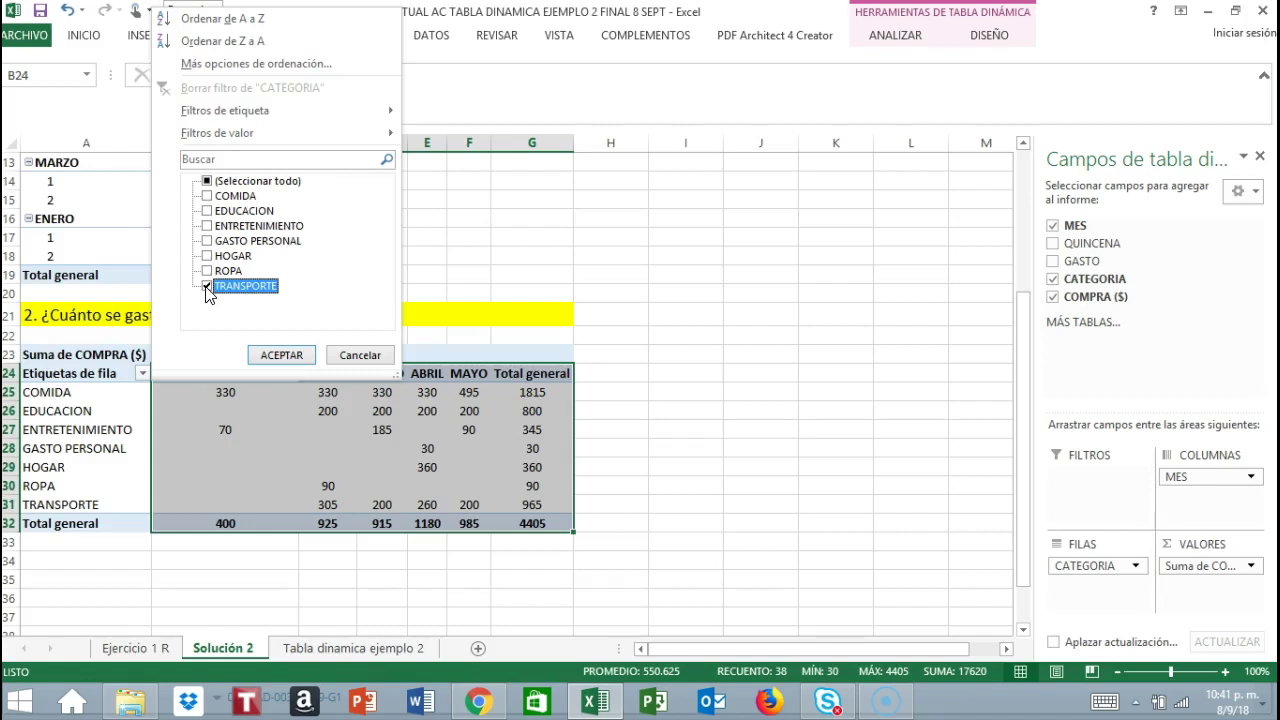
click(281, 355)
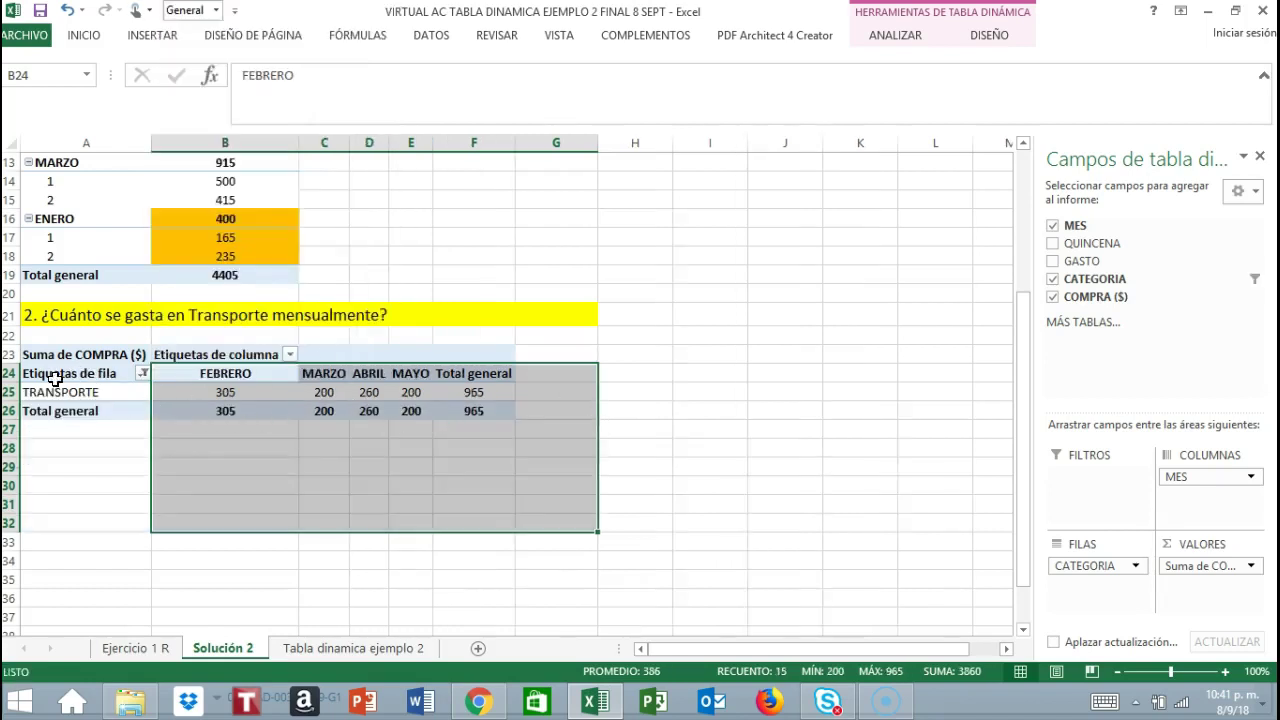
- Fill the TRANSPORTE row A25:F25 with orange
click(27, 392)
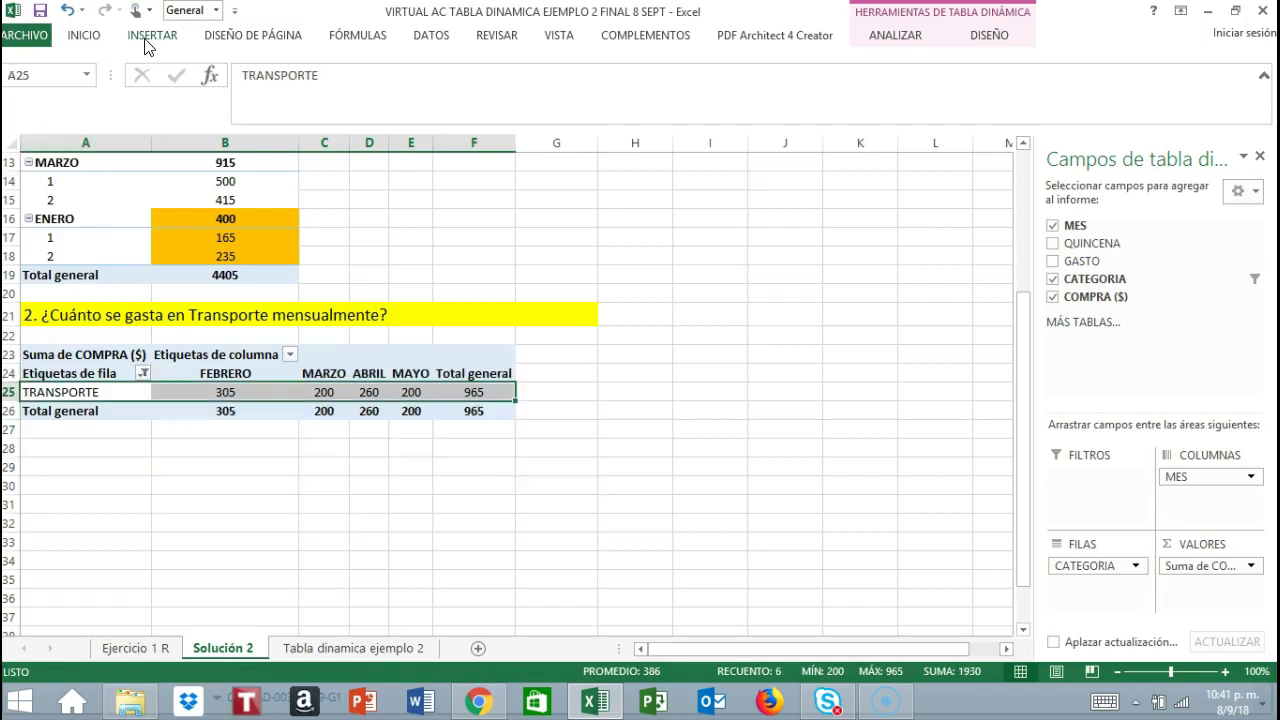
click(86, 36)
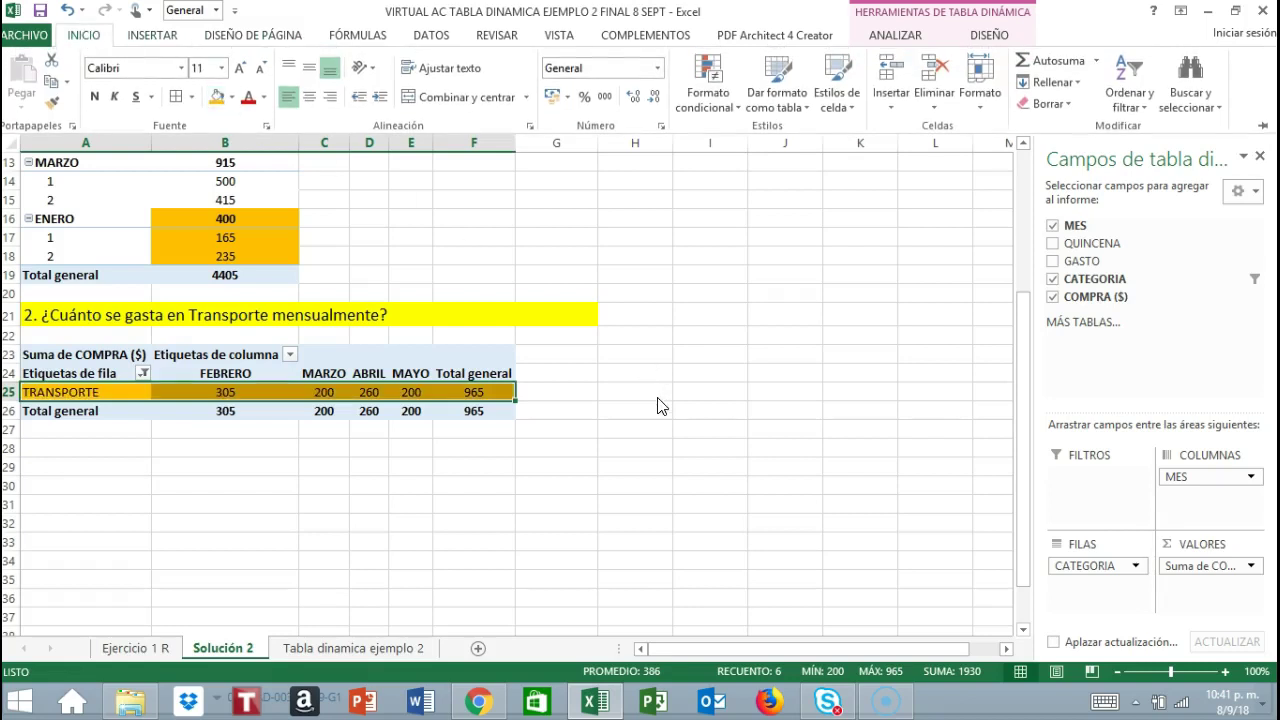
key(ctrl+F1)
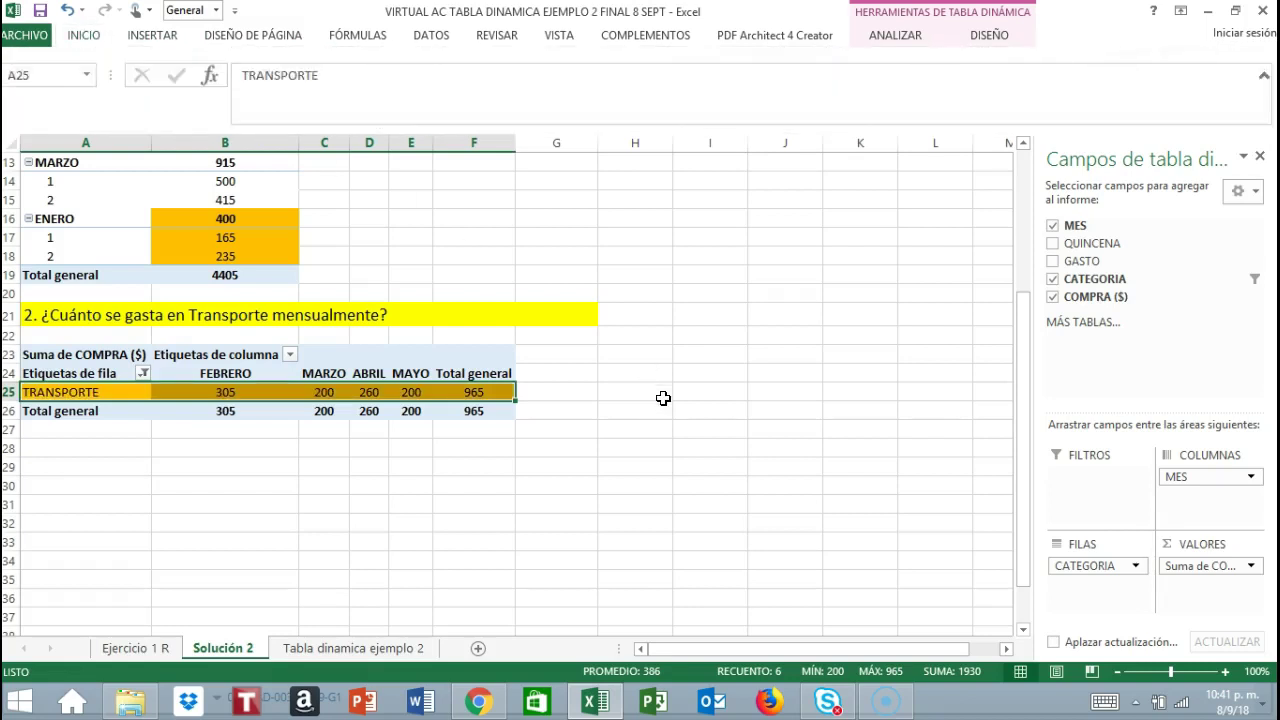
click(684, 466)
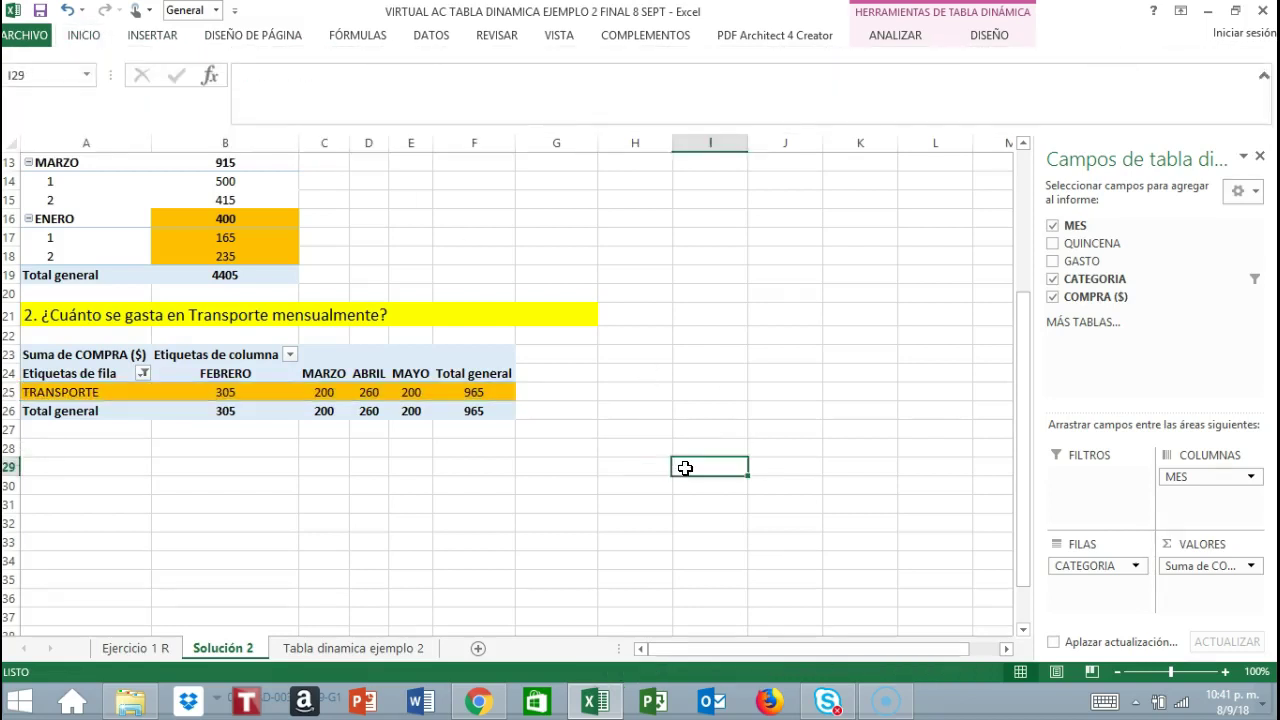
- Review the highlighted TRANSPORTE amounts from FEBRERO through Total general
click(96, 395)
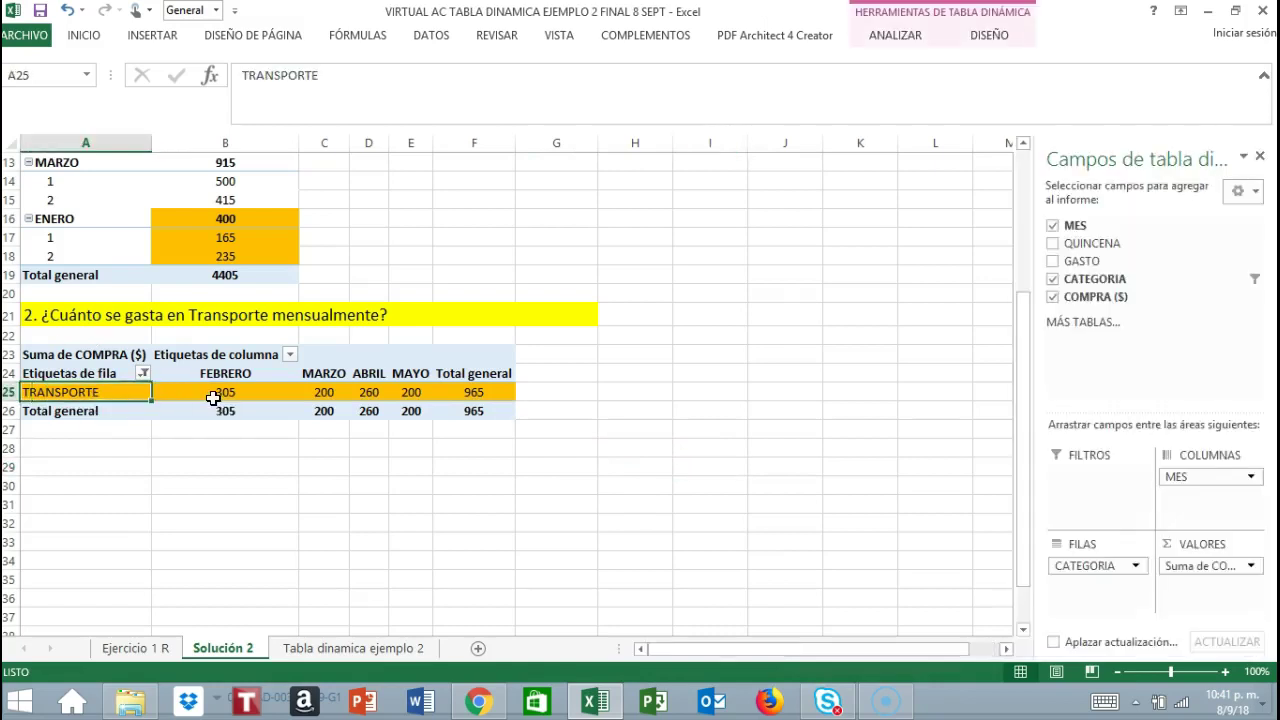
click(262, 394)
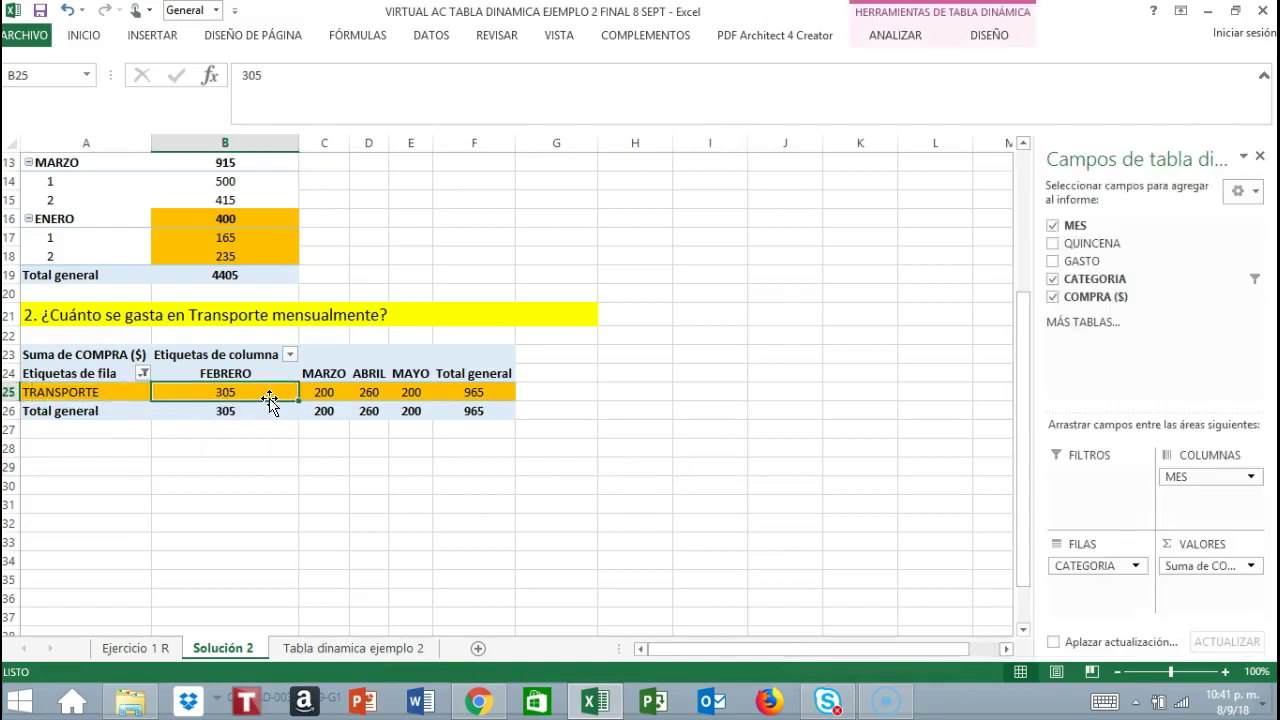
click(500, 394)
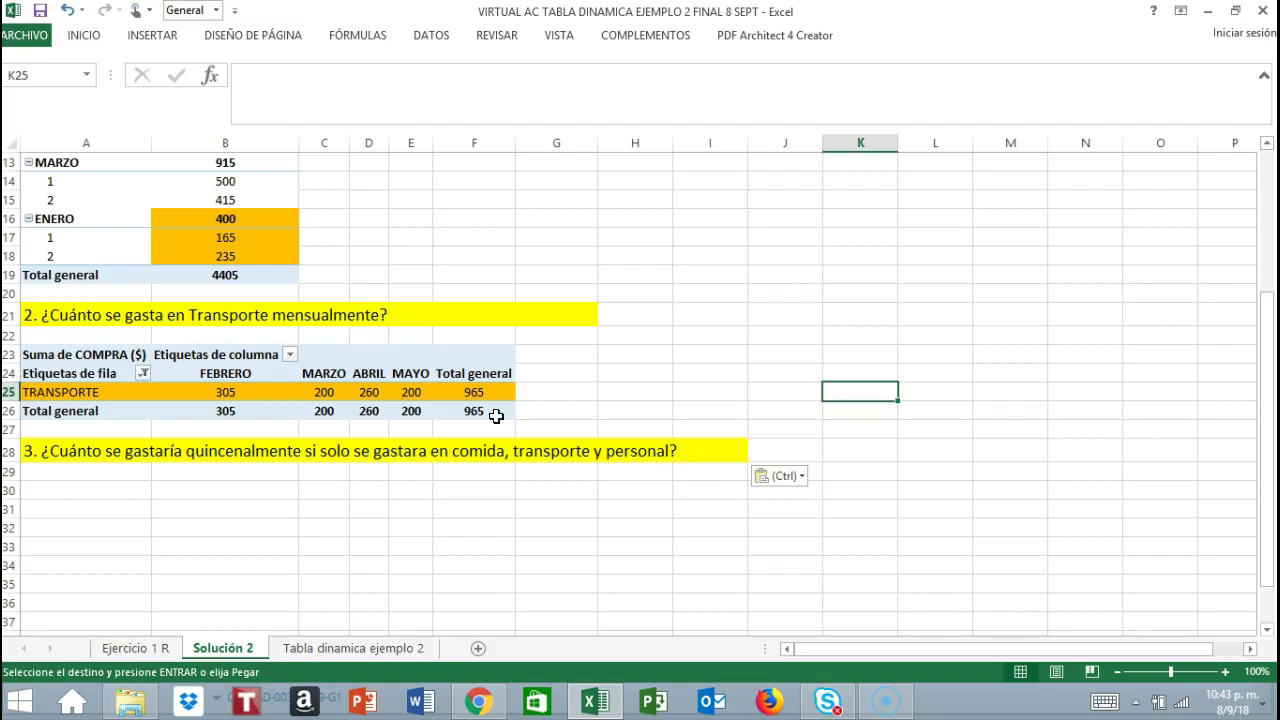
- Copy the question 2 pivot table A23:F26 and paste it at A30 below question 3
click(64, 355)
drag(64, 355, 492, 413)
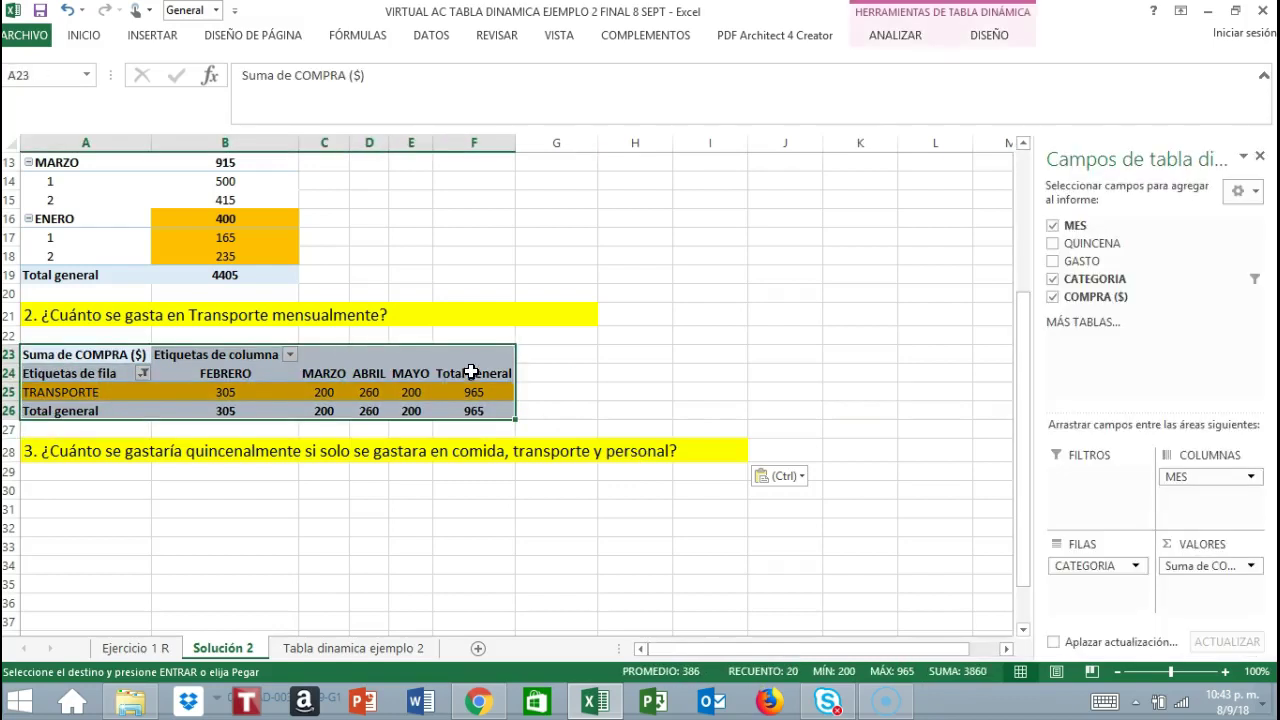
right_click(472, 367)
click(512, 388)
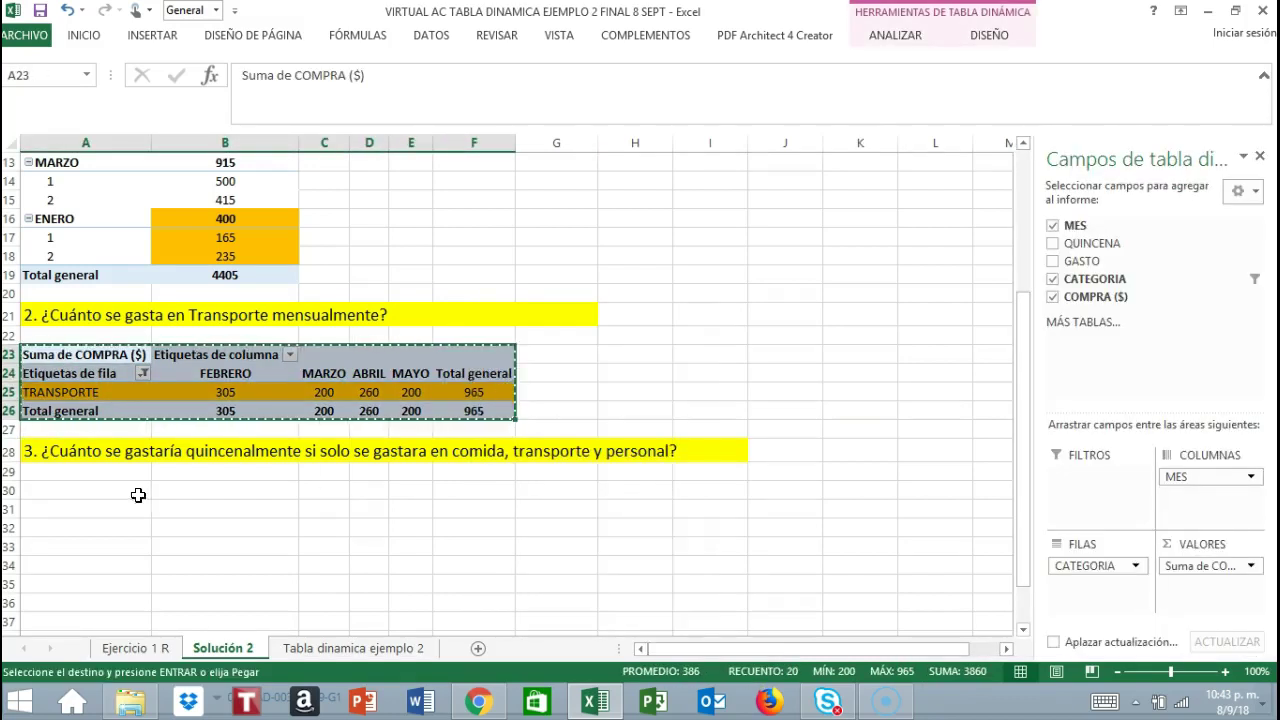
click(83, 491)
right_click(86, 491)
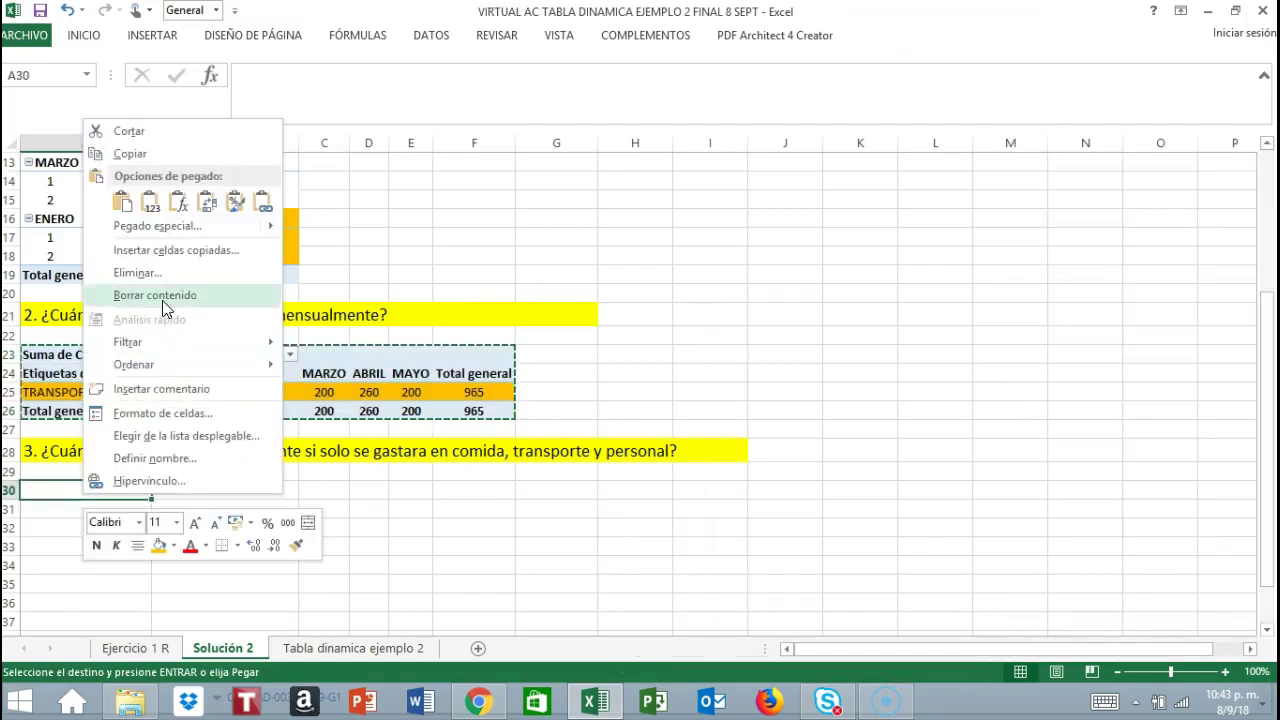
click(122, 202)
- Clear MES, CATEGORIA and COMPRA ($) from the copied pivot table, end copy mode, and select A31 in the empty layout
click(1052, 226)
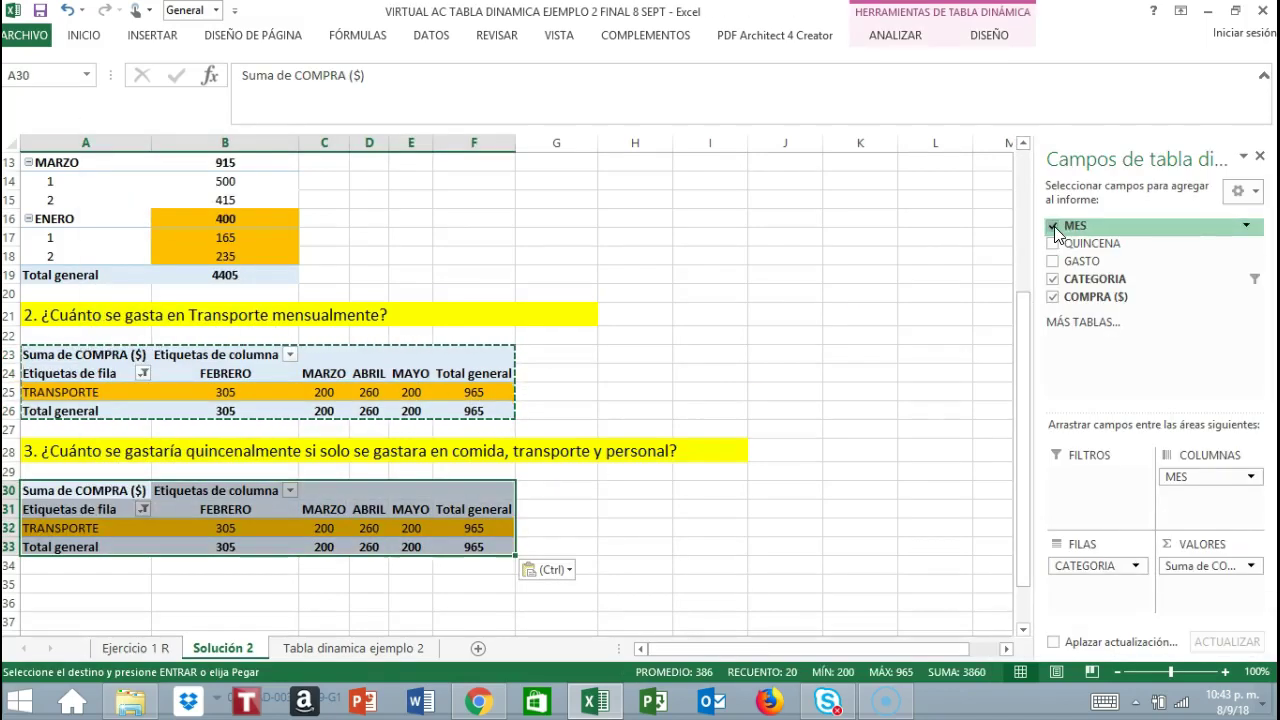
click(1052, 280)
click(1053, 297)
scroll(797, 519, down, 2)
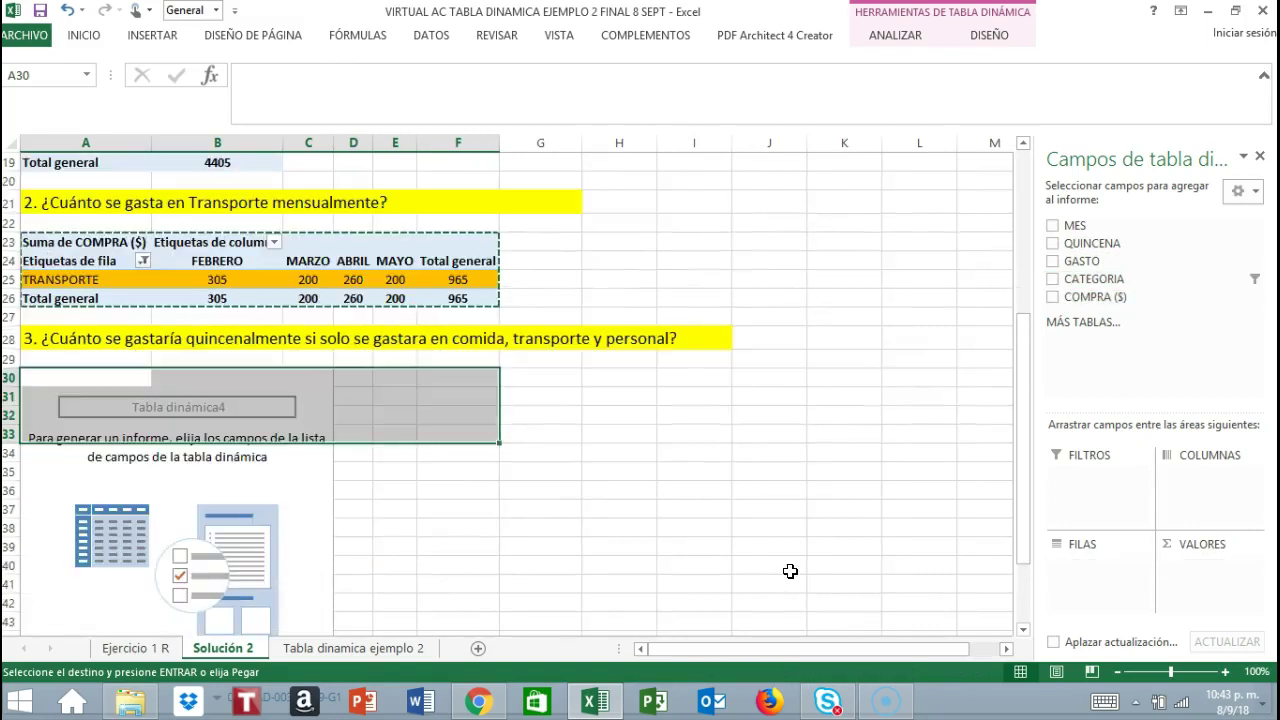
click(227, 460)
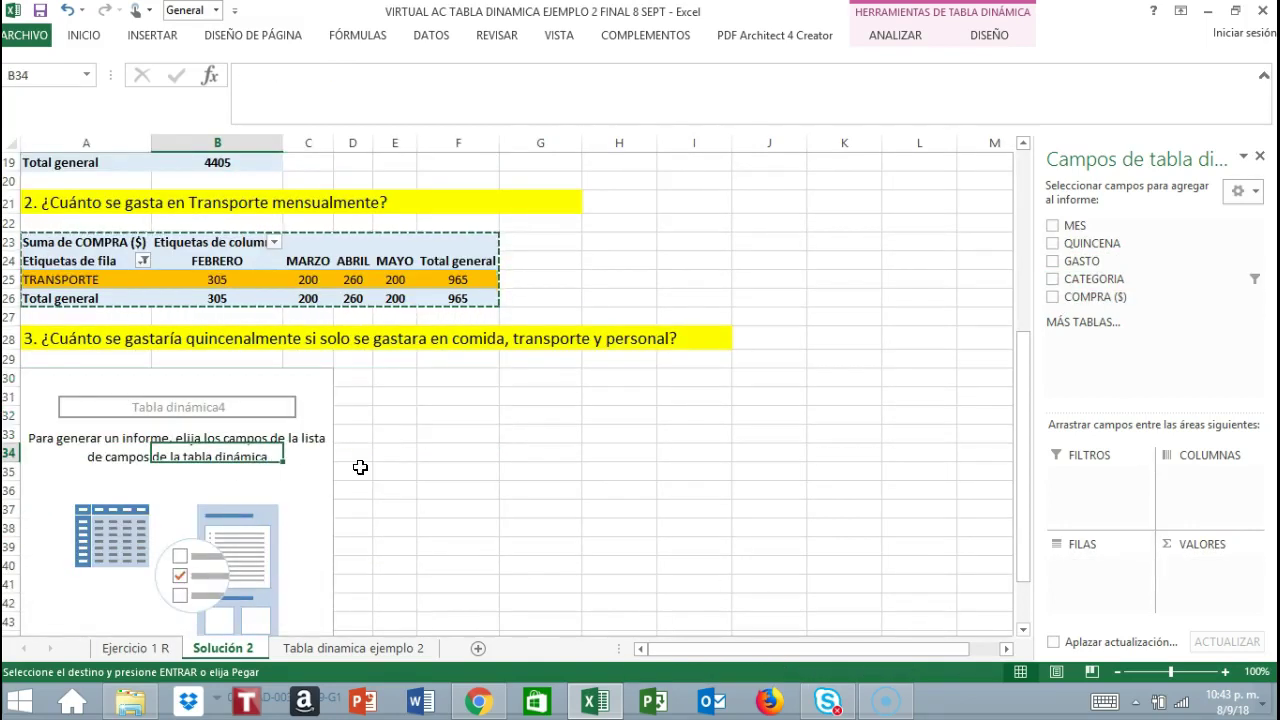
click(643, 285)
key(Escape)
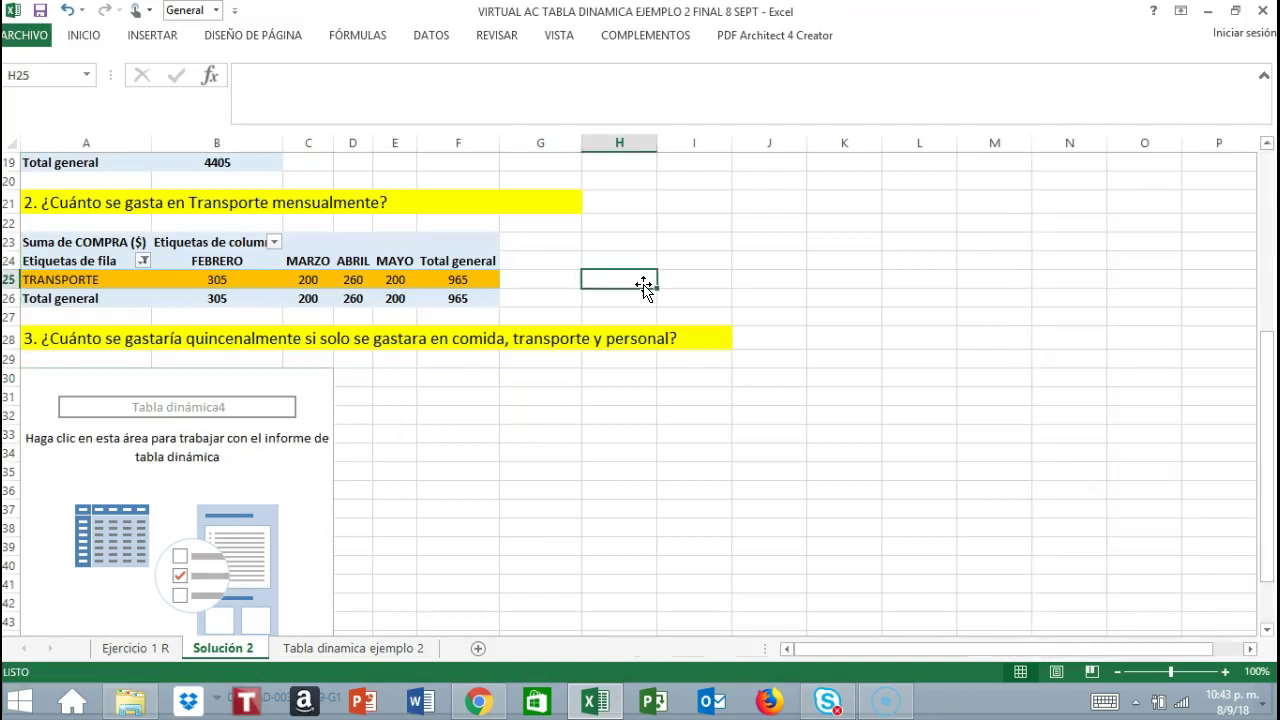
click(41, 400)
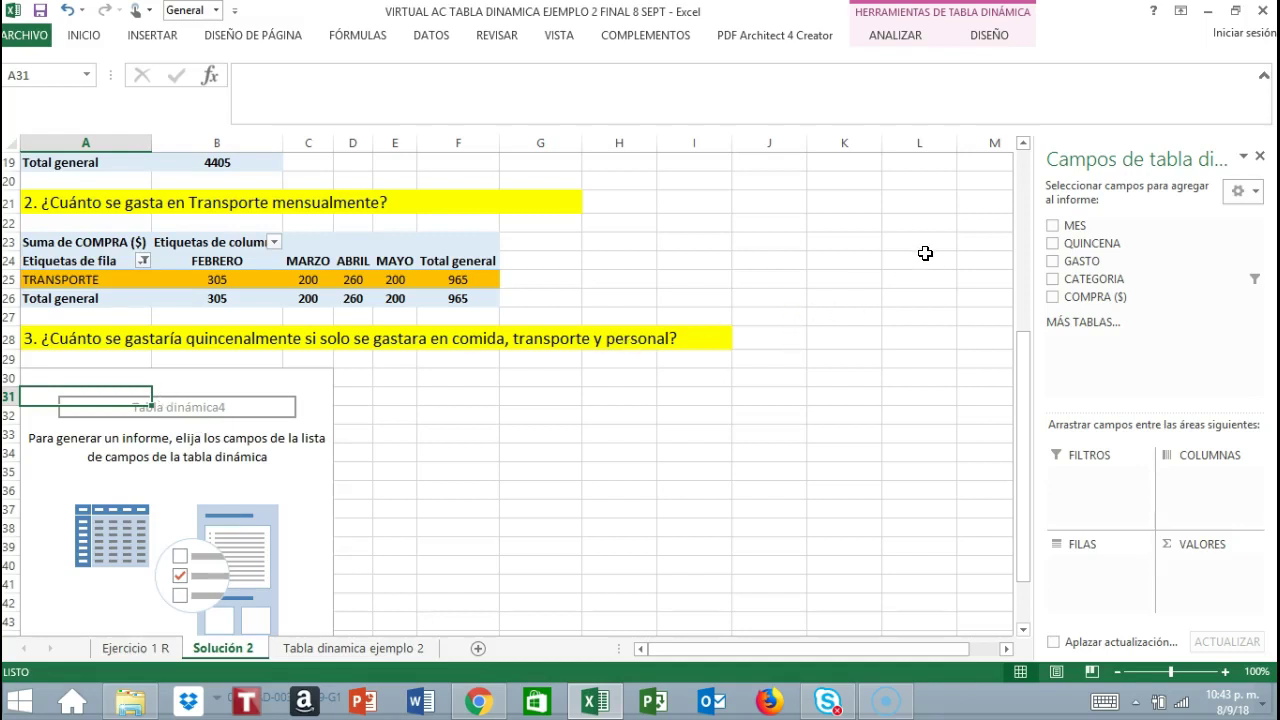
- Lay out the question 3 pivot table with MES and QUINCENA as rows and CATEGORIA as columns
drag(1061, 232, 1090, 565)
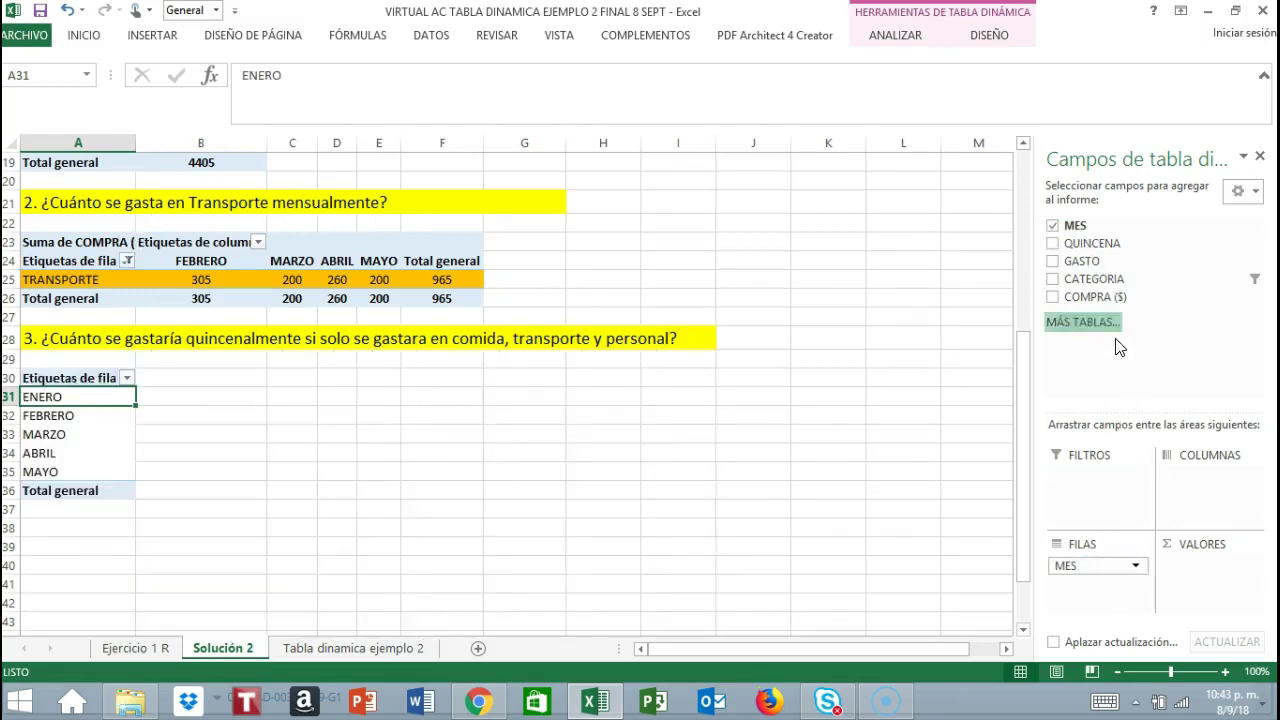
drag(1074, 243, 1085, 600)
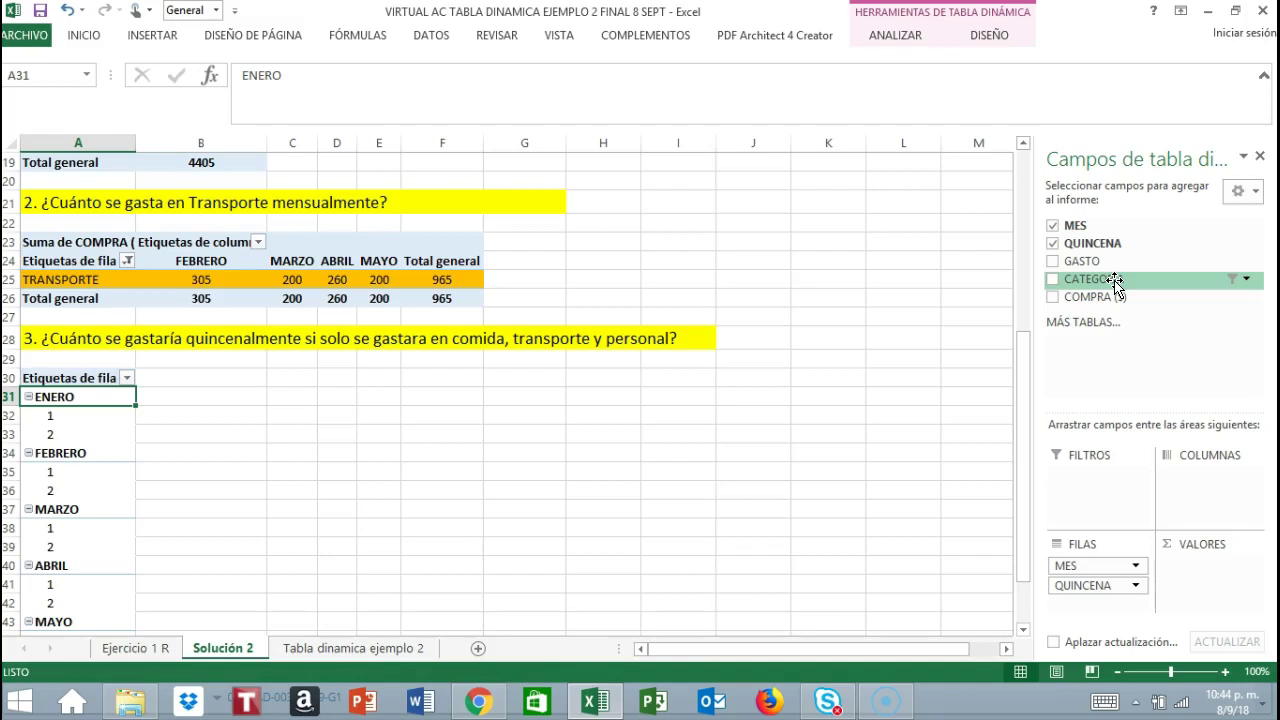
drag(1116, 283, 1194, 480)
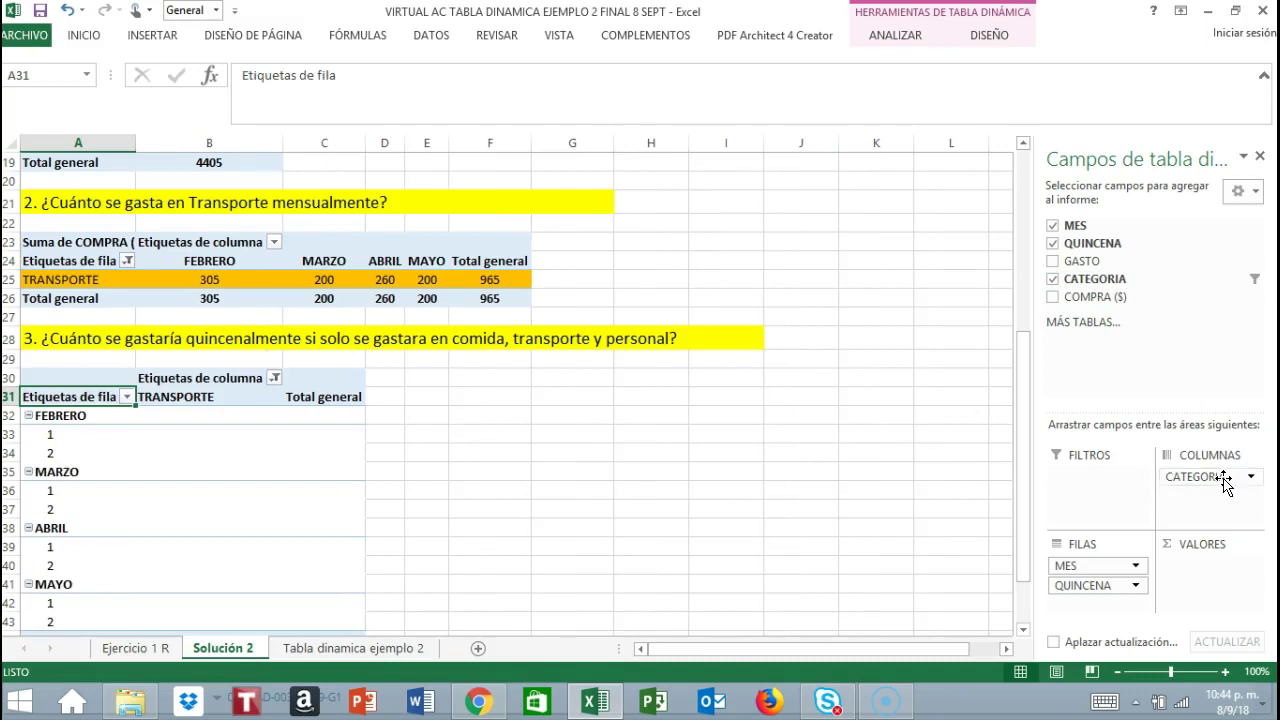
- Set the CATEGORIA filter to include all categories, and recheck the selection in the filter list
click(1247, 280)
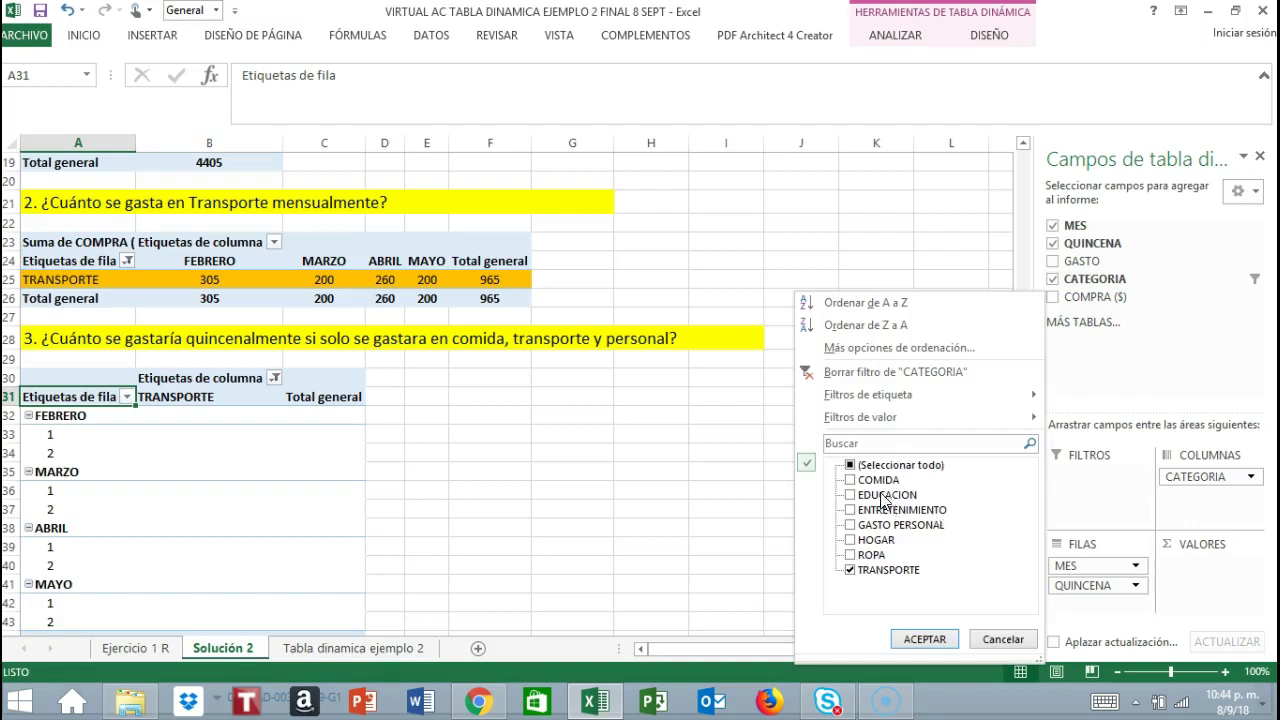
click(852, 466)
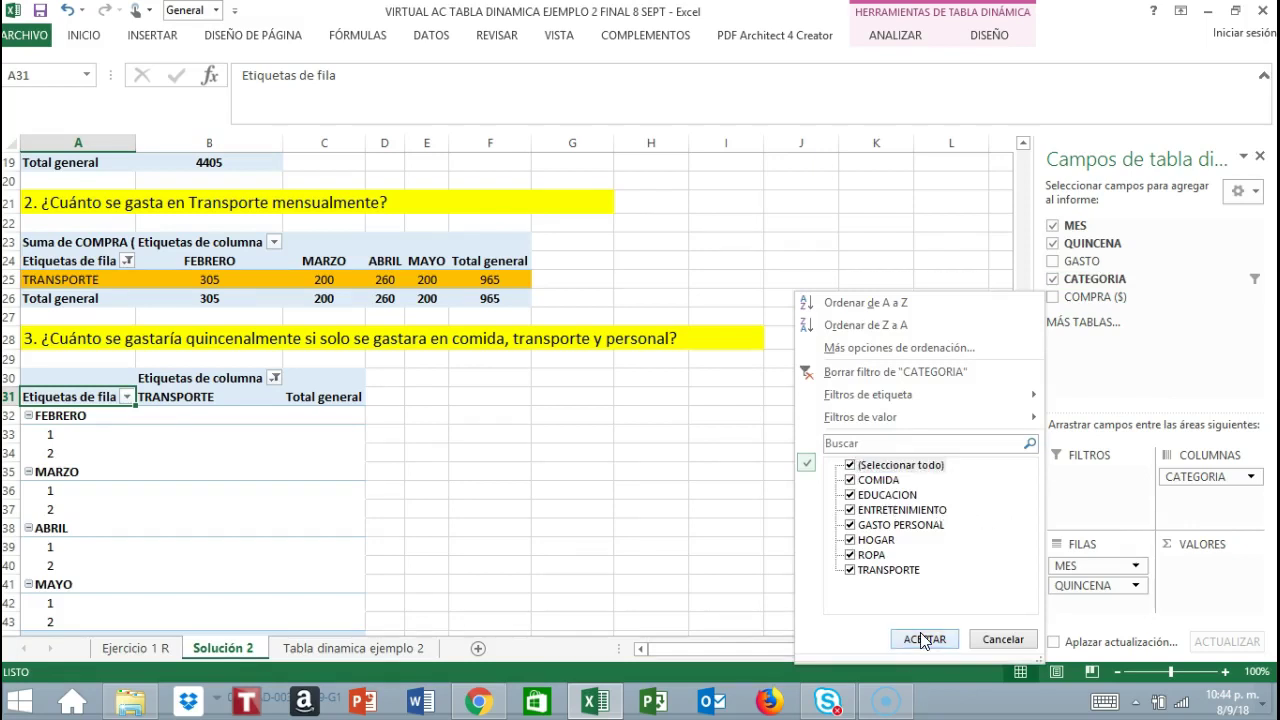
click(924, 639)
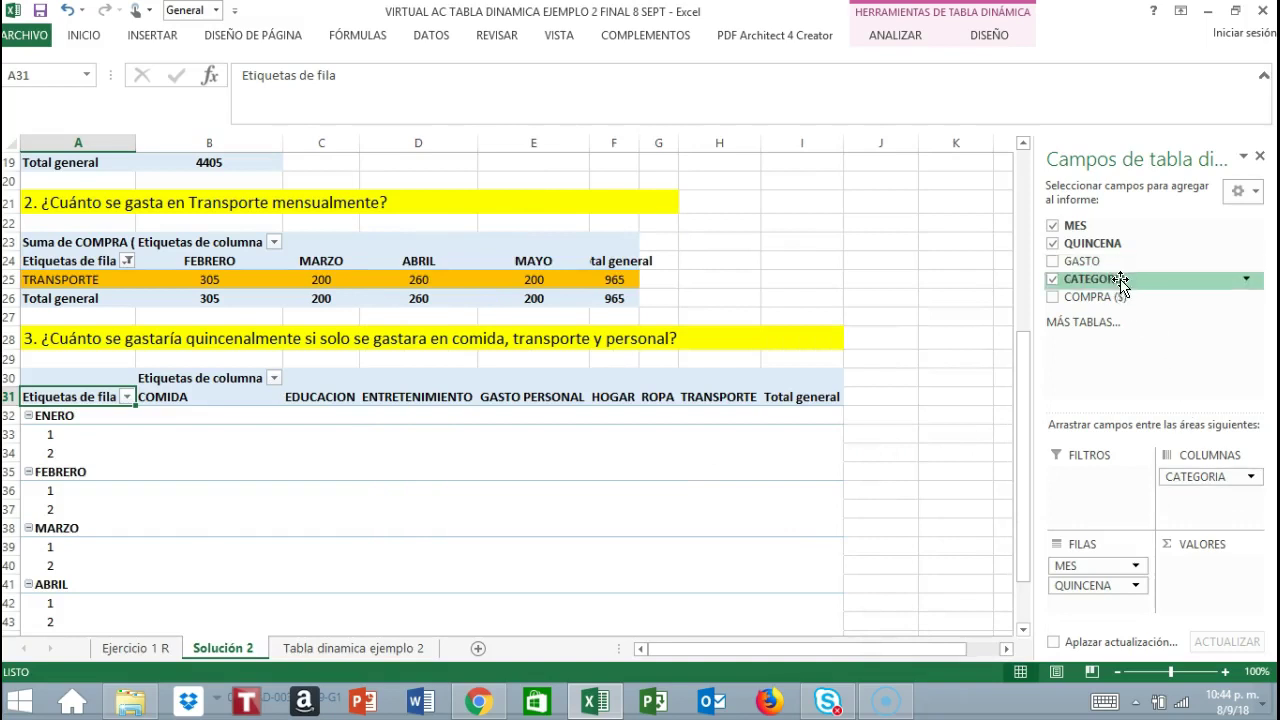
click(1247, 282)
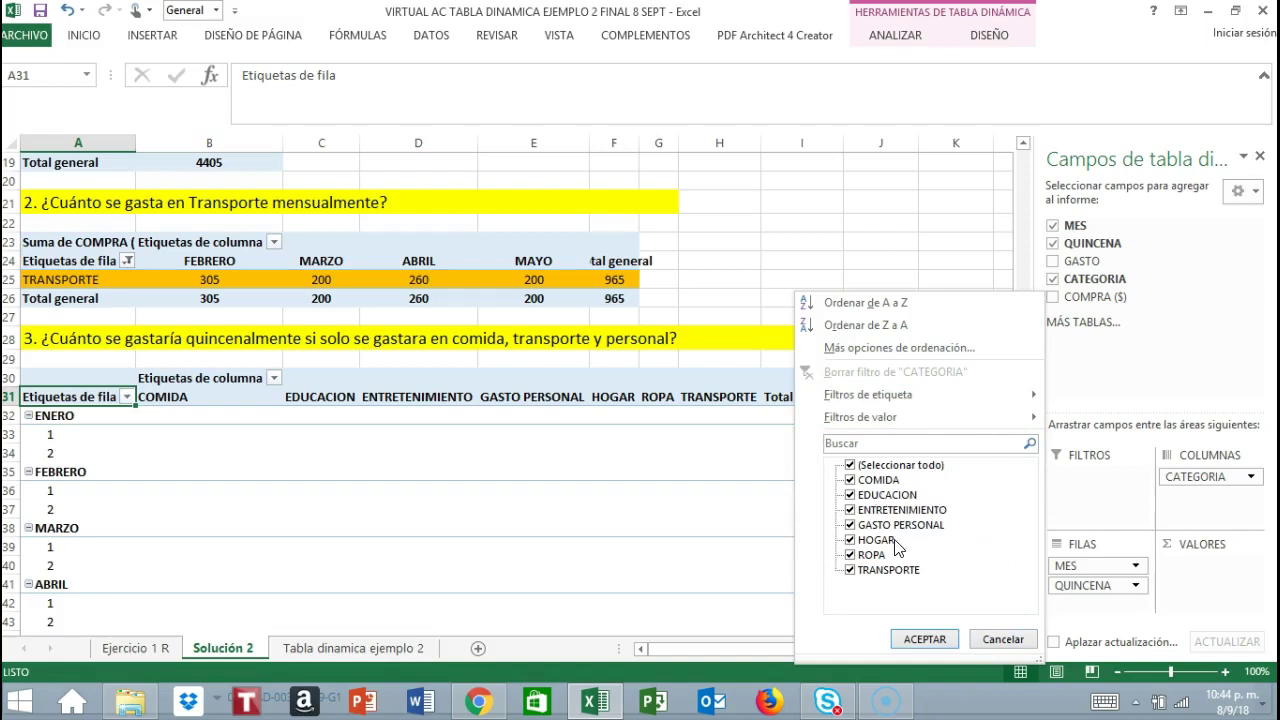
click(925, 640)
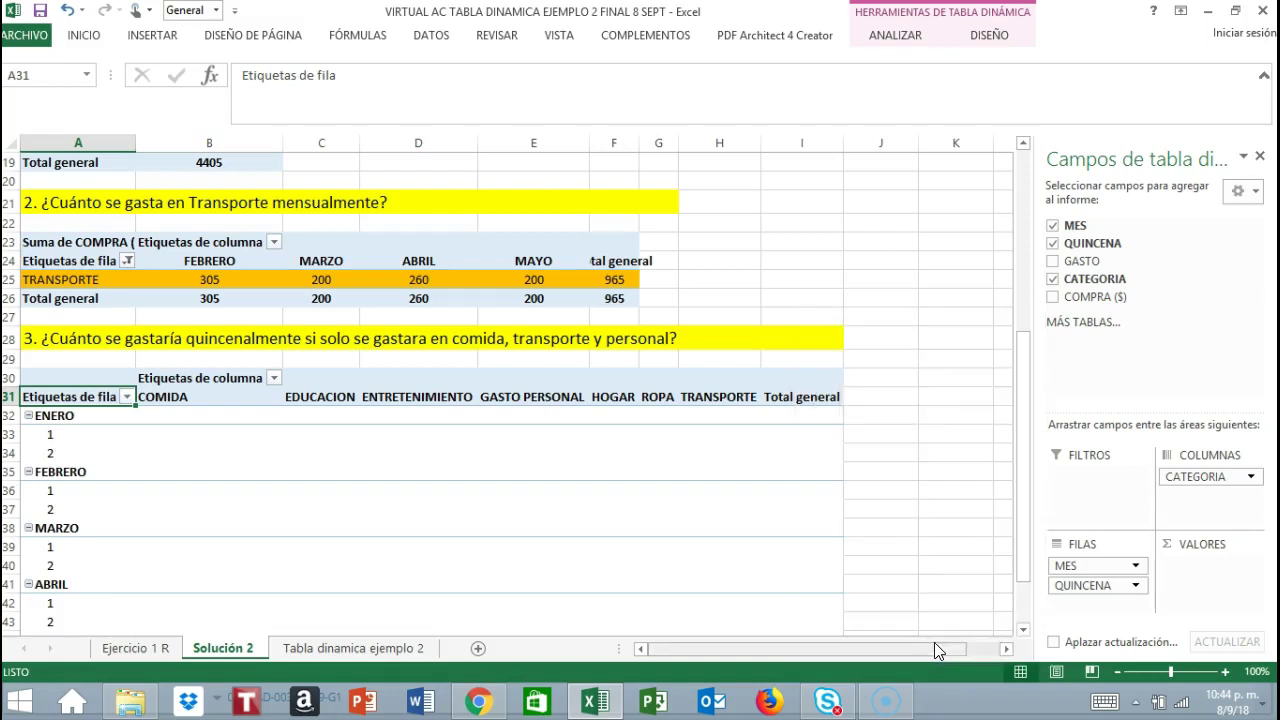
- Center the contents of B31:I47 in the question 3 pivot table horizontally, and deselect the range
click(209, 397)
drag(209, 397, 824, 572)
click(83, 36)
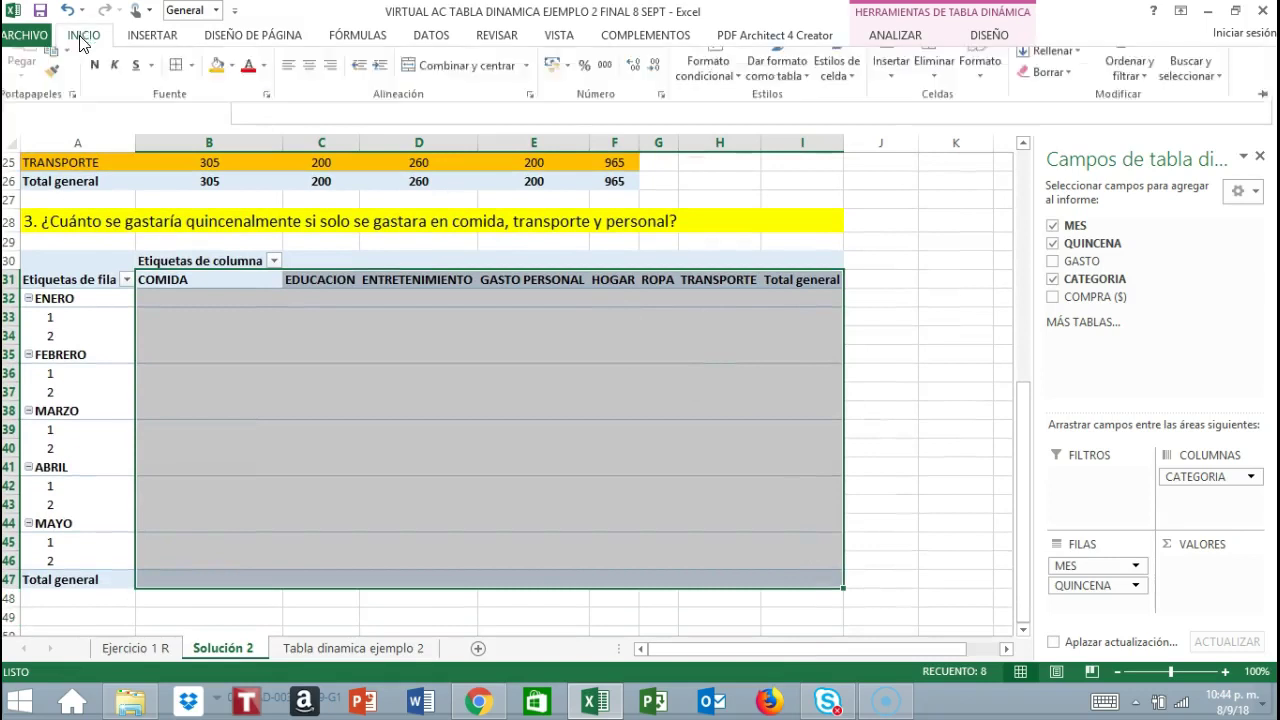
click(310, 97)
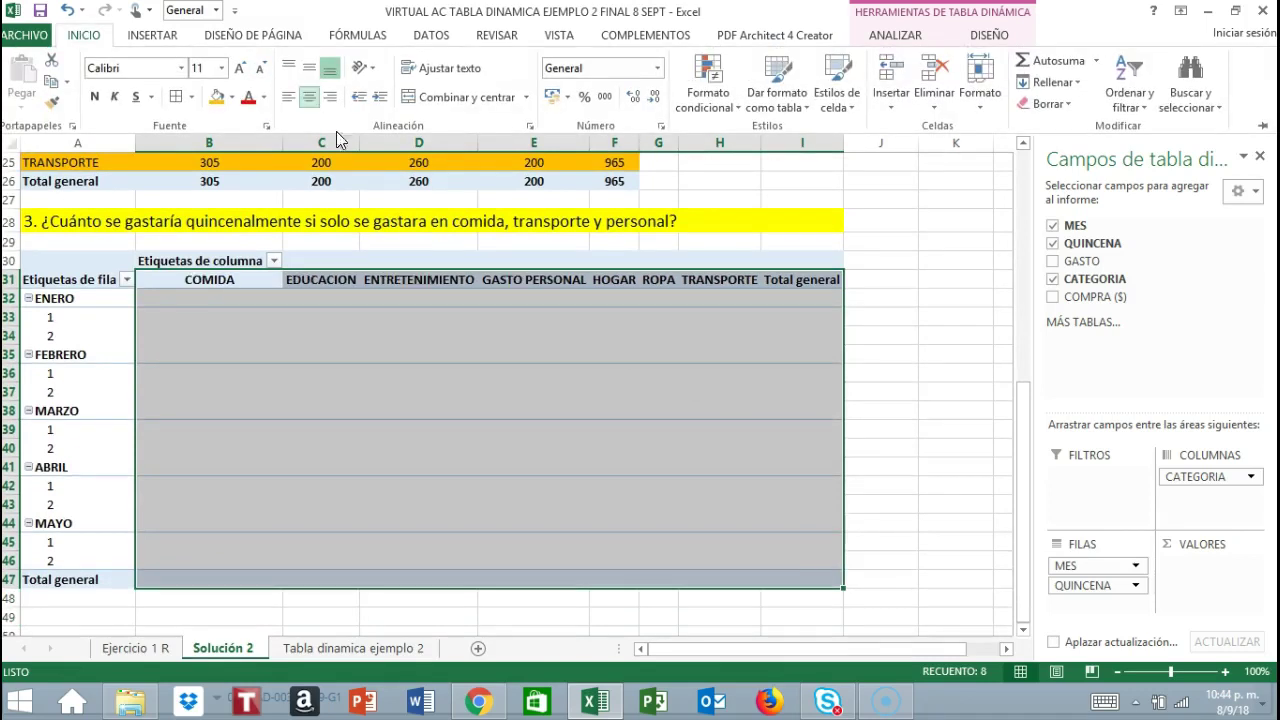
click(292, 291)
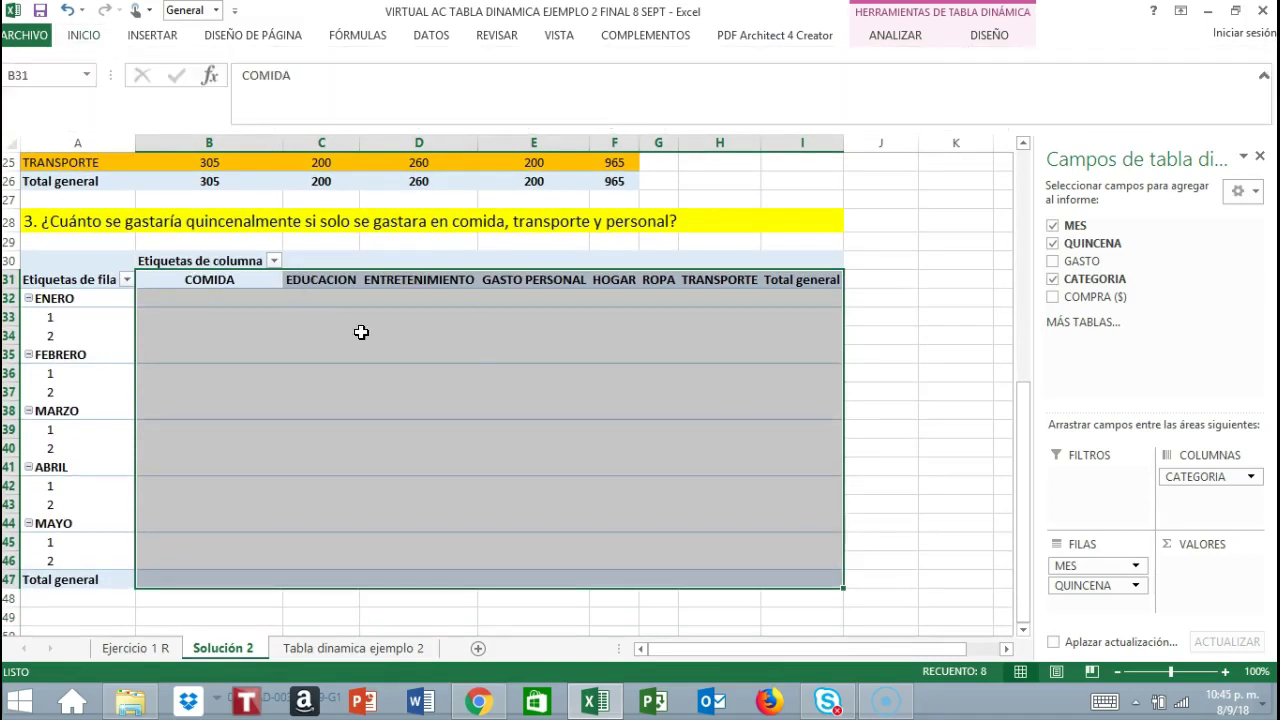
click(360, 331)
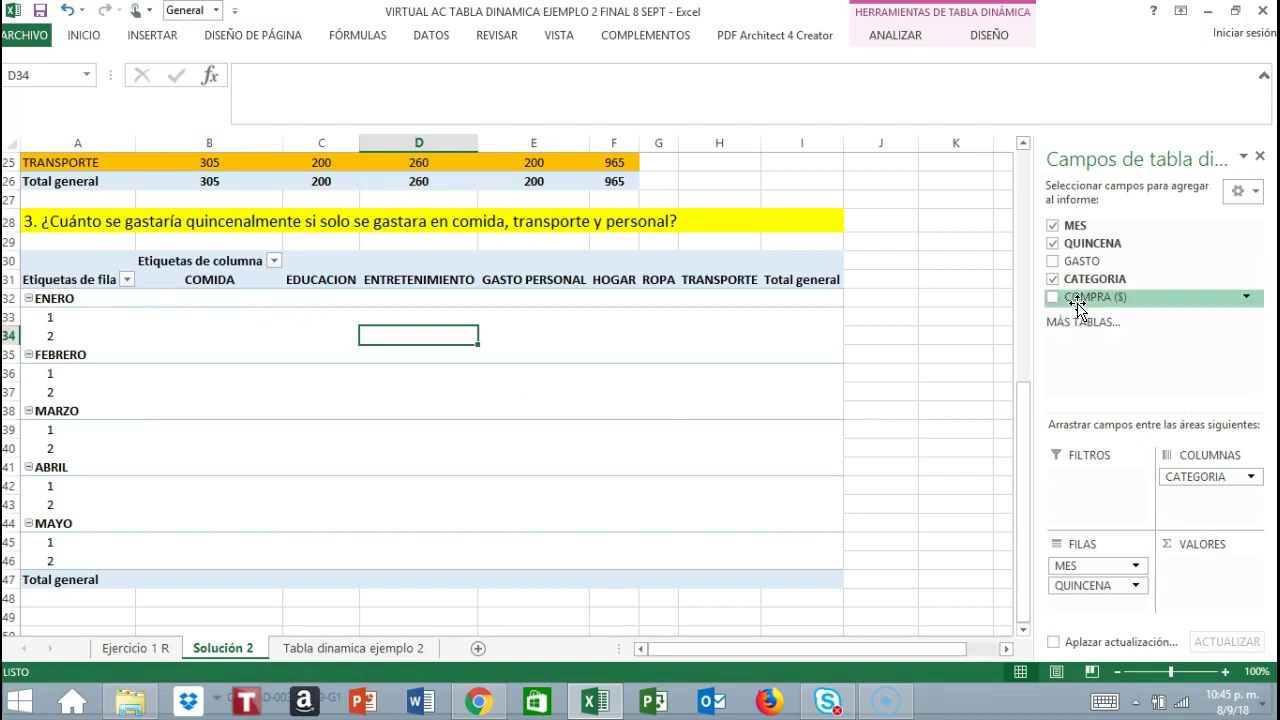
- Add COMPRA ($) as the summed values and check the amounts for both ENERO fortnights
drag(1078, 300, 1212, 566)
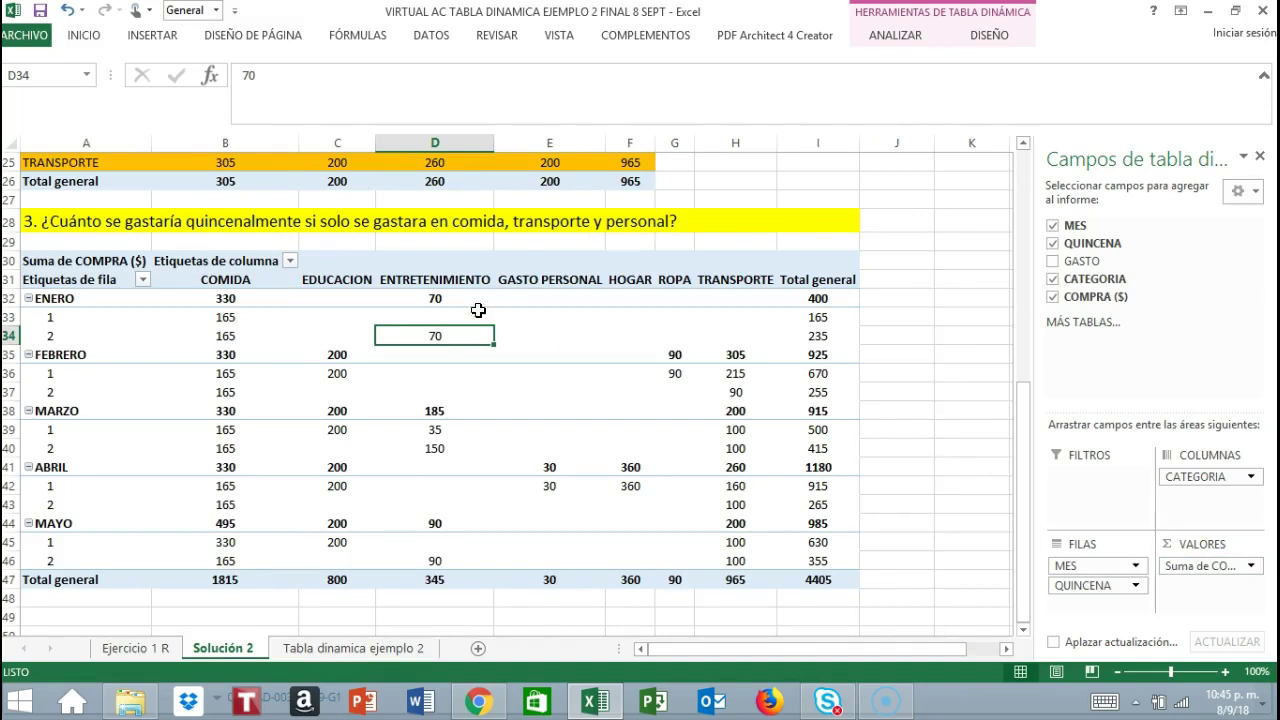
click(12, 317)
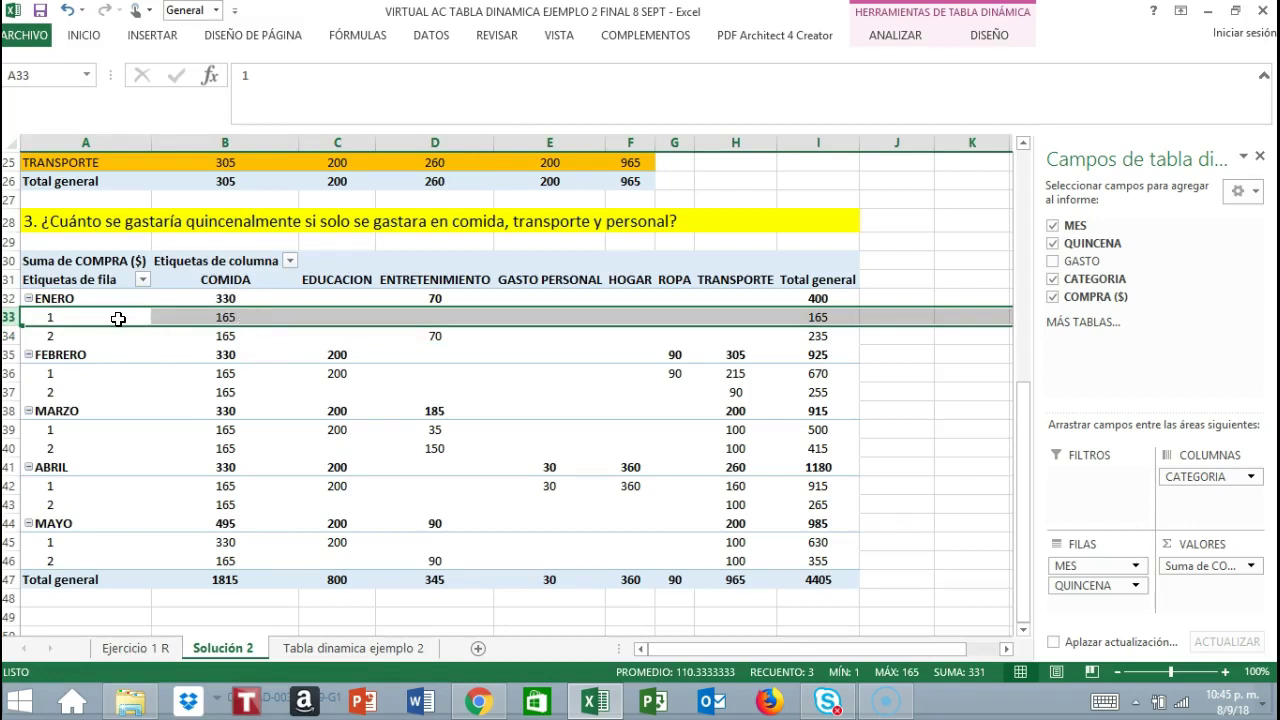
click(12, 336)
mouse_move(257, 337)
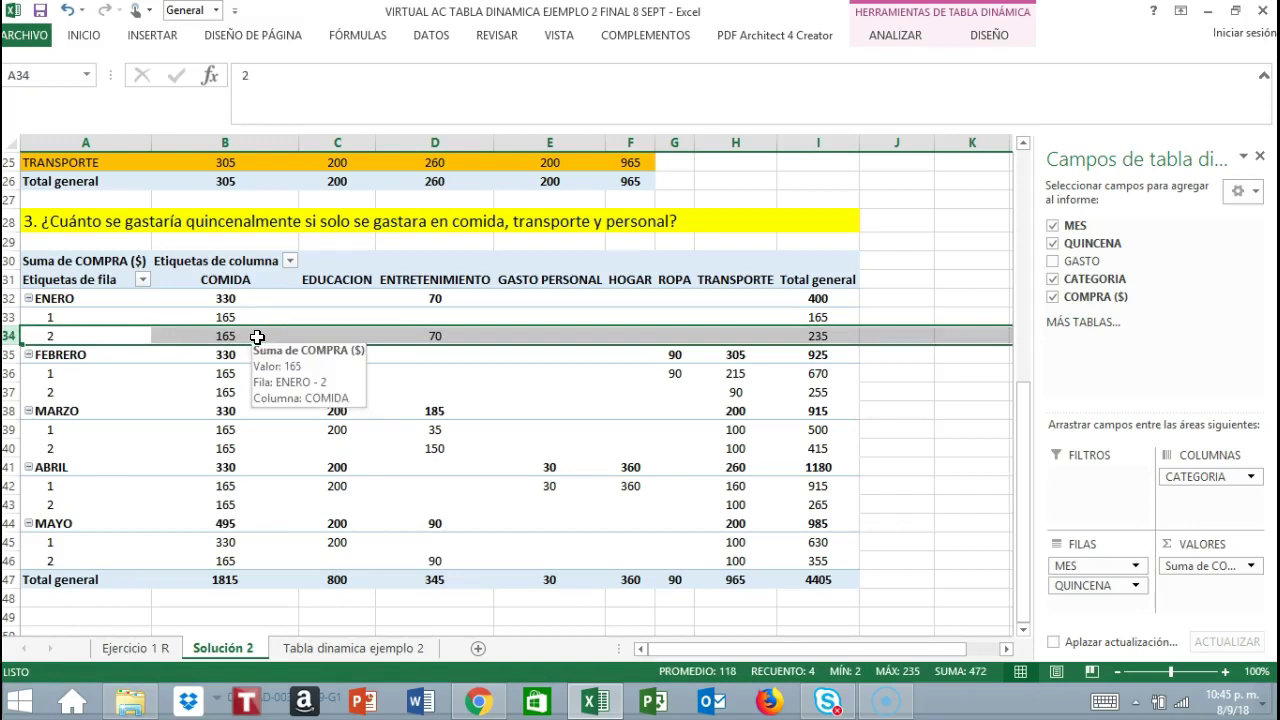
mouse_move(441, 338)
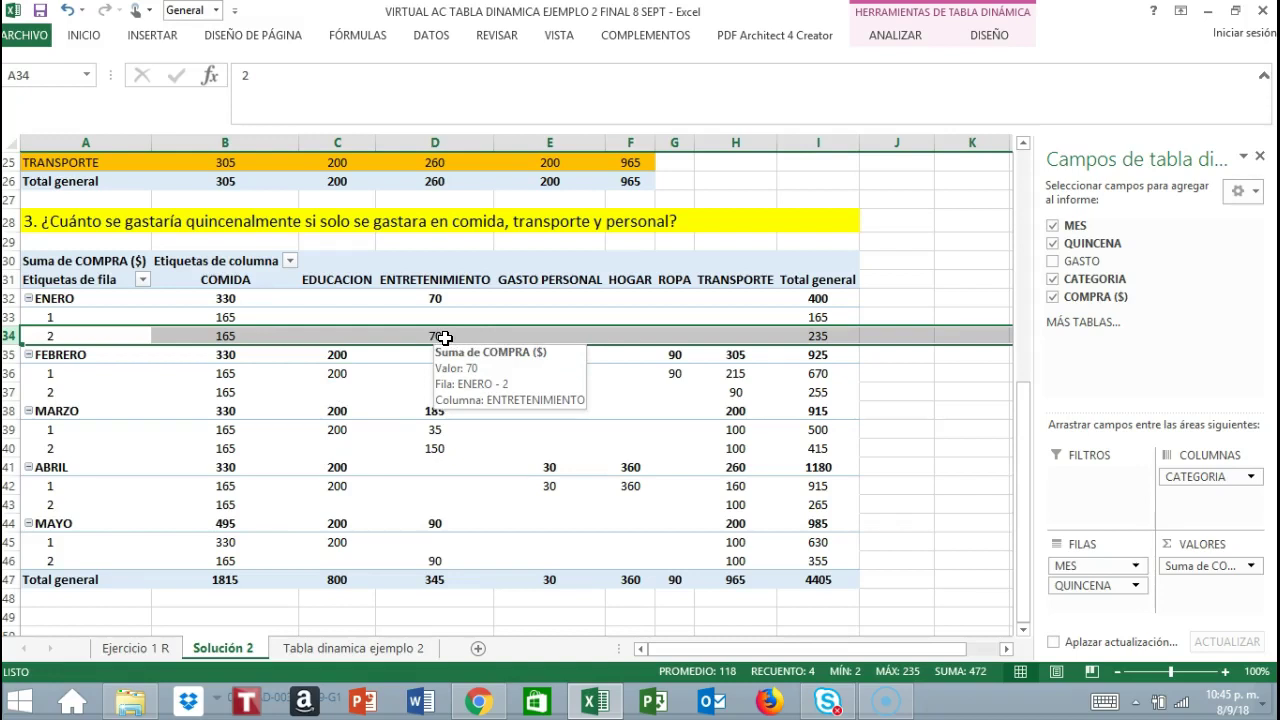
click(223, 338)
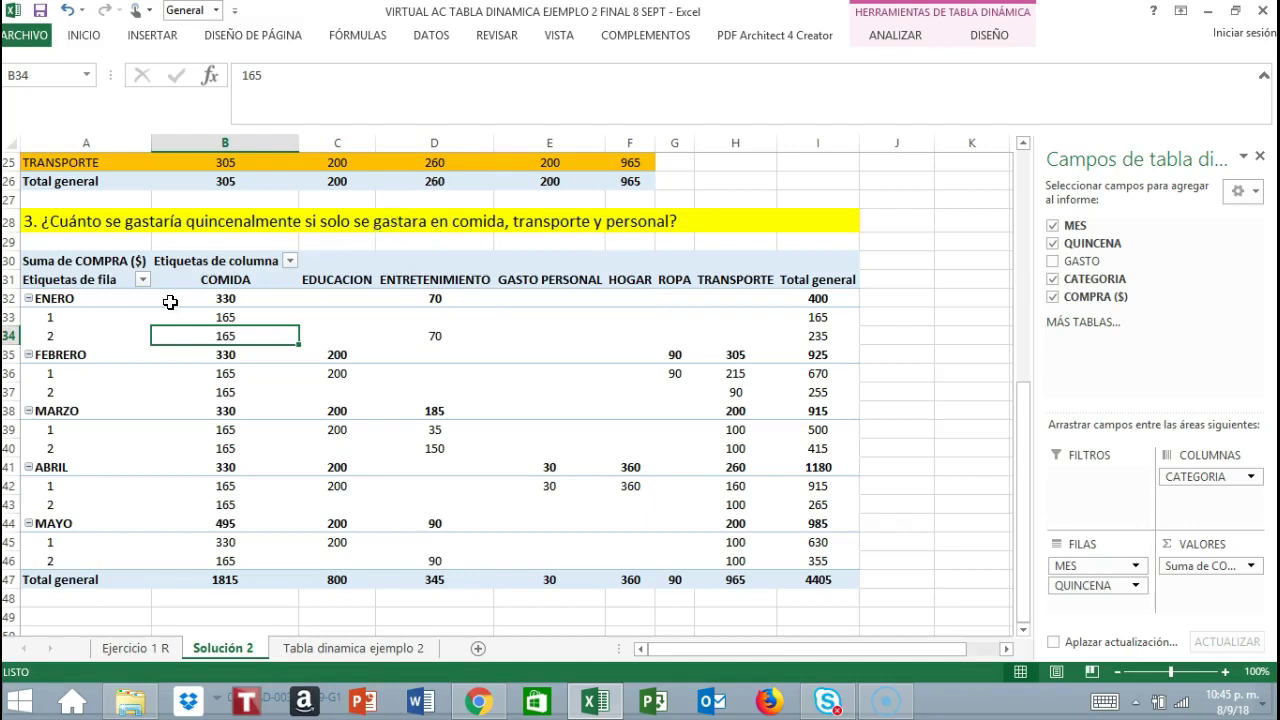
- Filter the question 3 pivot table's columns to COMIDA, GASTO PERSONAL and TRANSPORTE only
click(290, 261)
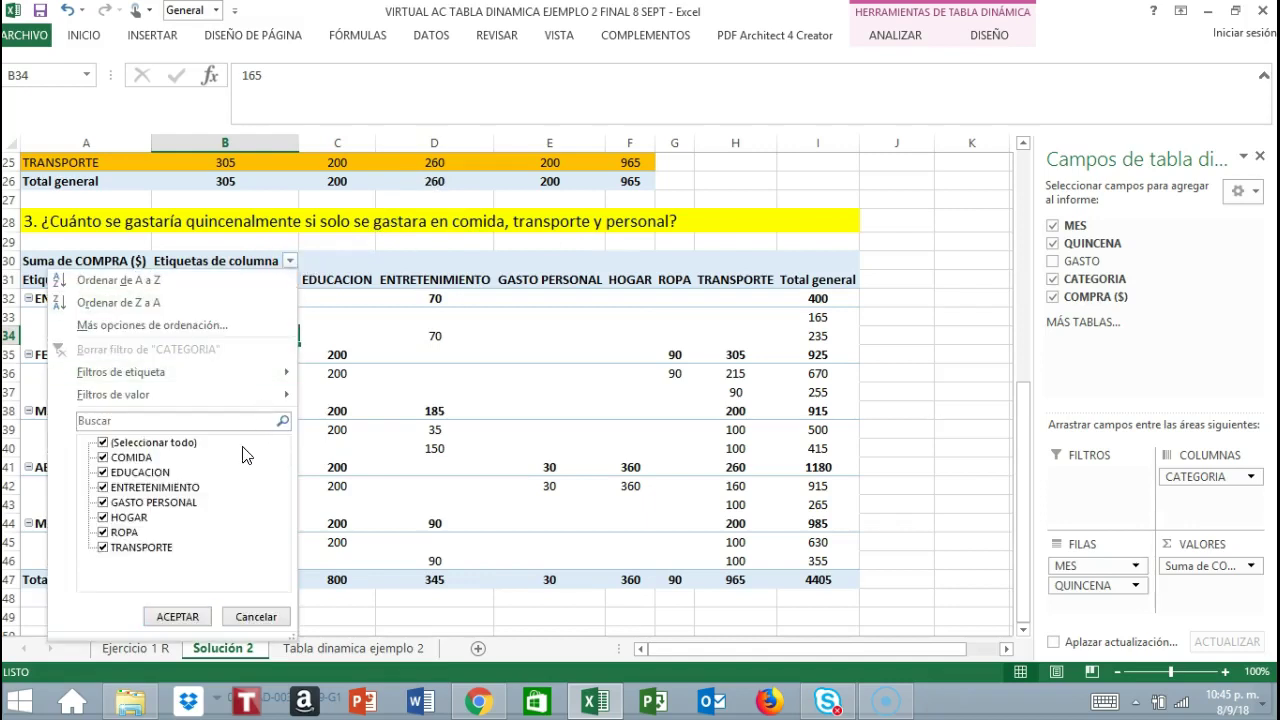
click(104, 443)
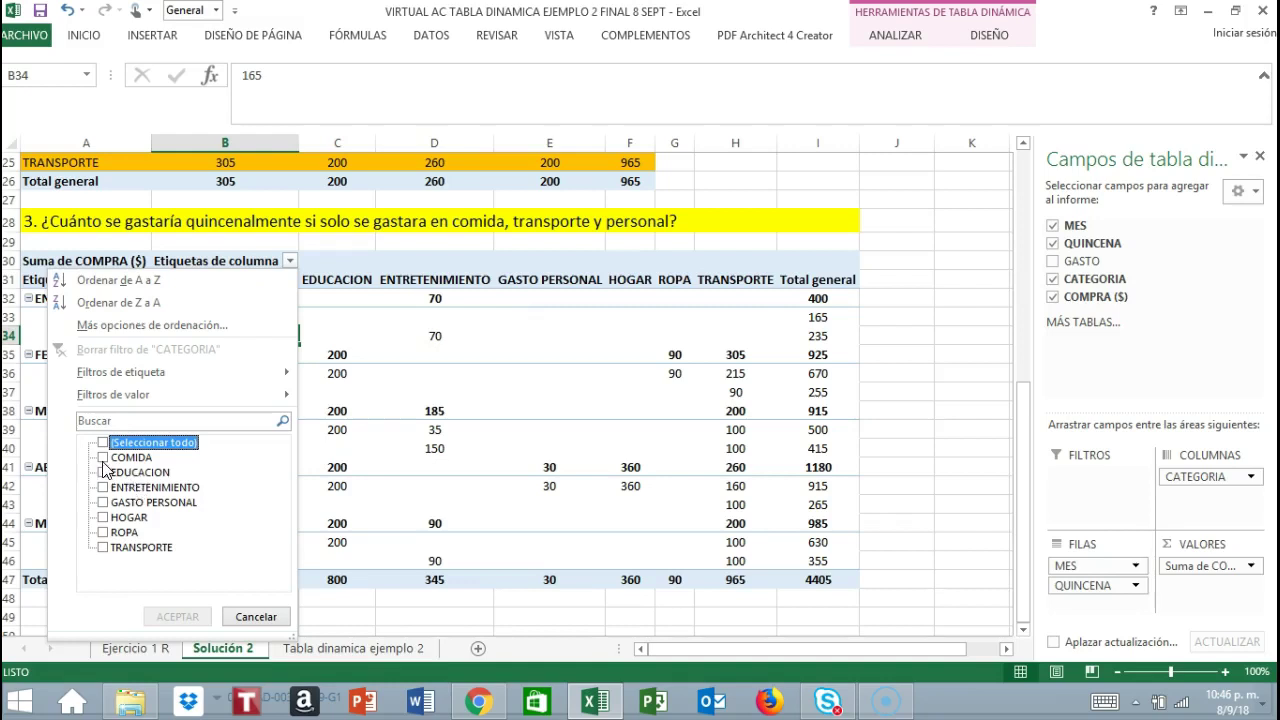
click(103, 458)
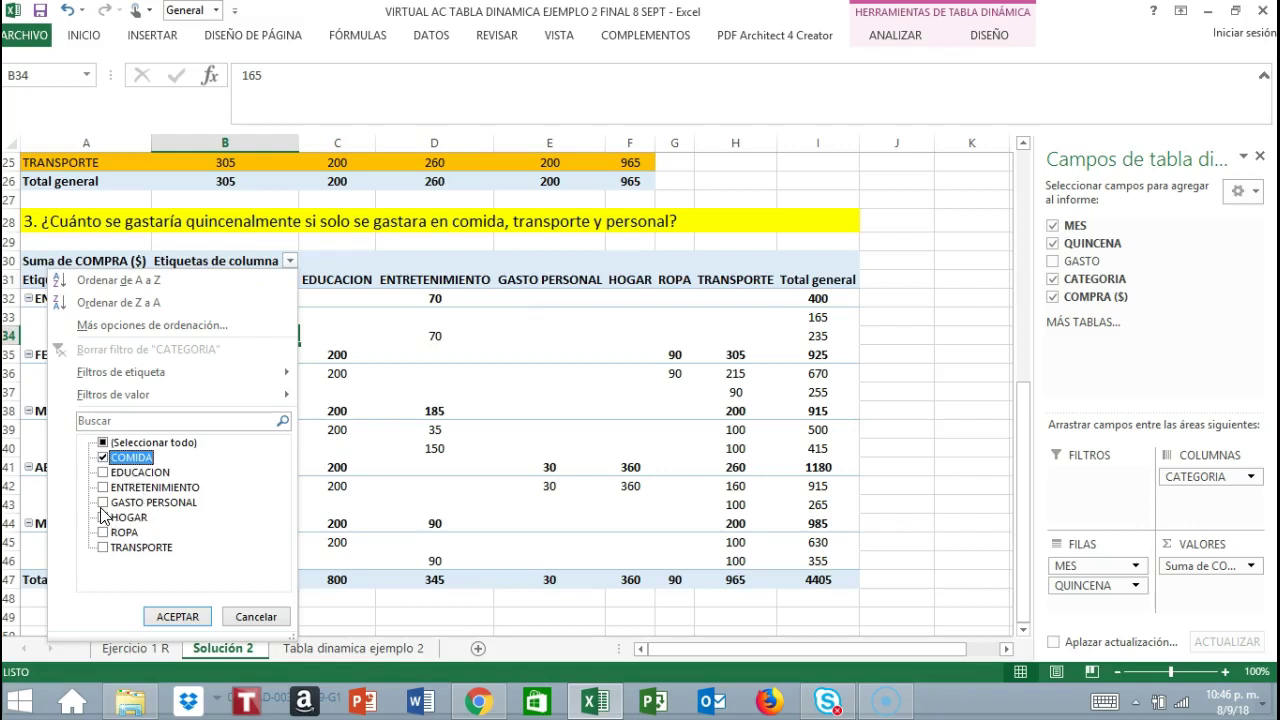
click(103, 547)
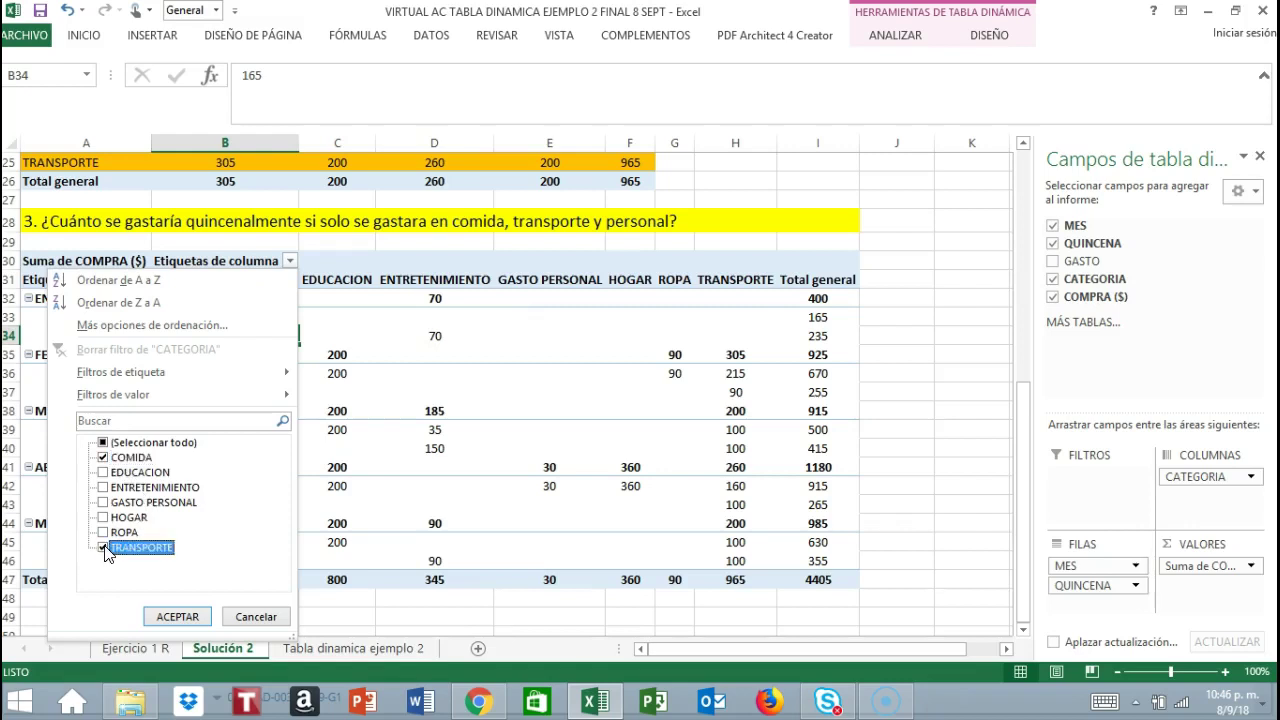
click(103, 502)
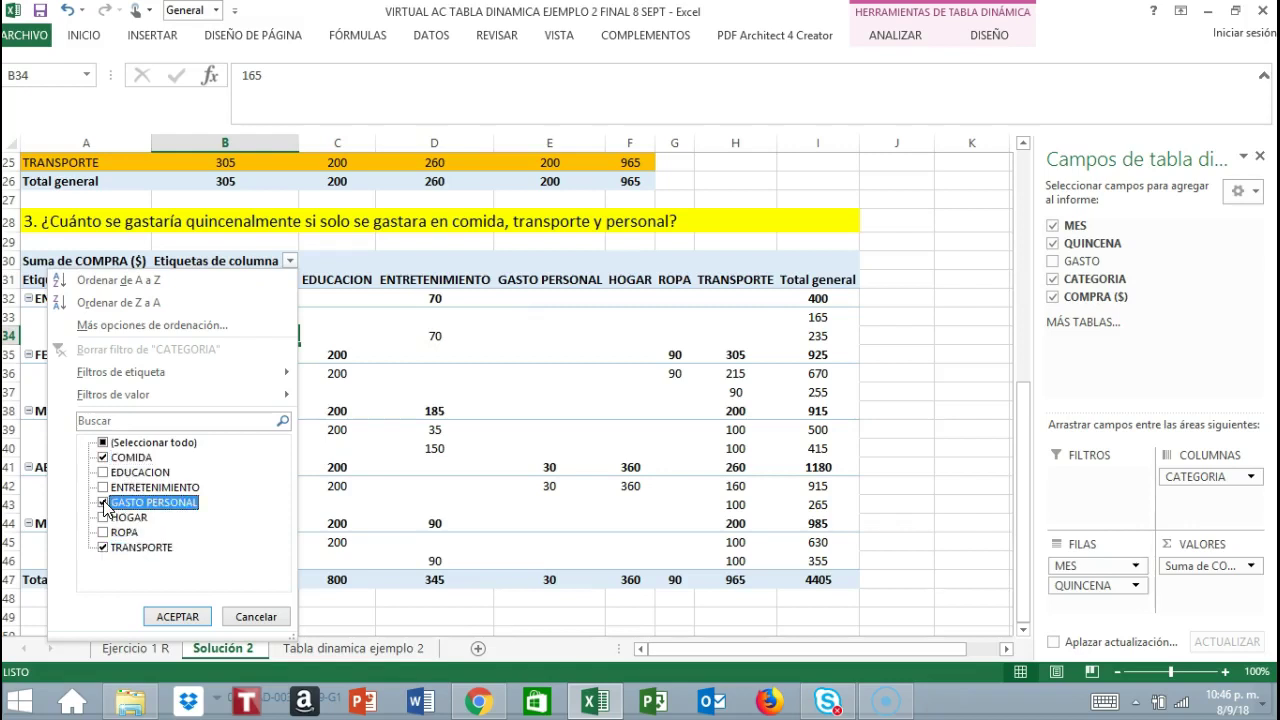
click(178, 617)
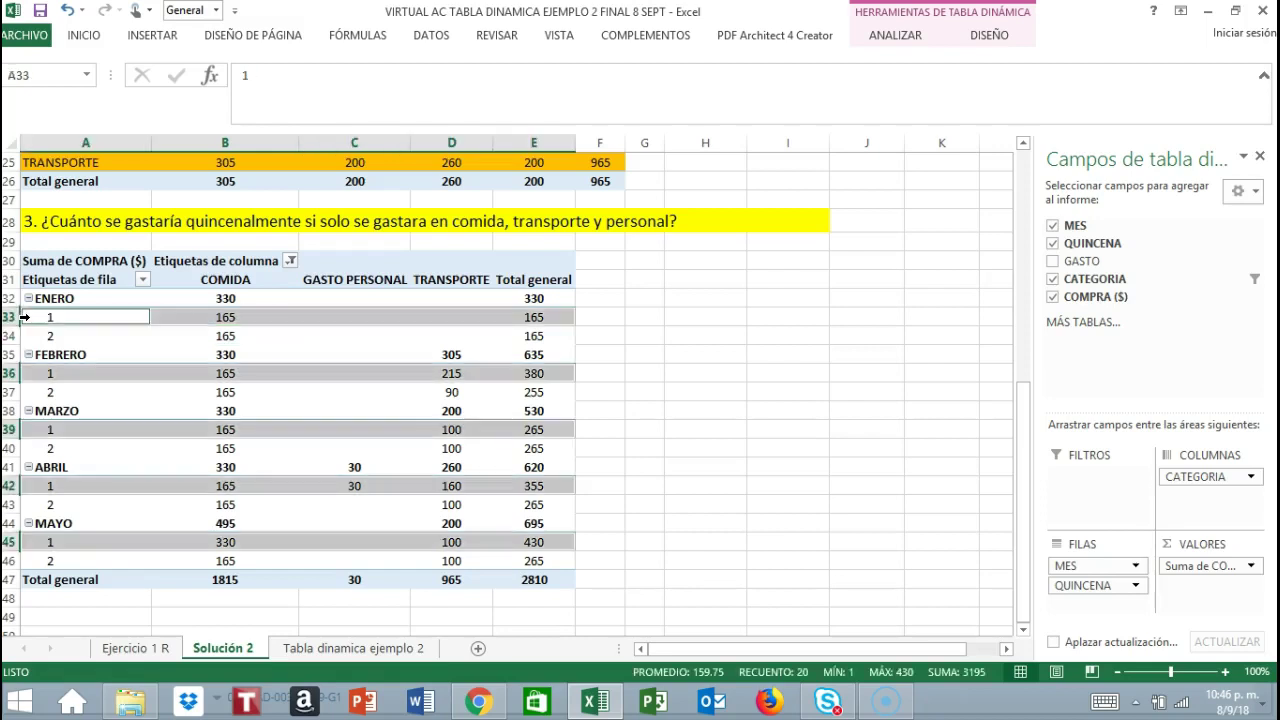
- Review the ENERO monthly and fortnightly amounts for COMIDA, GASTO PERSONAL and Total general
click(520, 317)
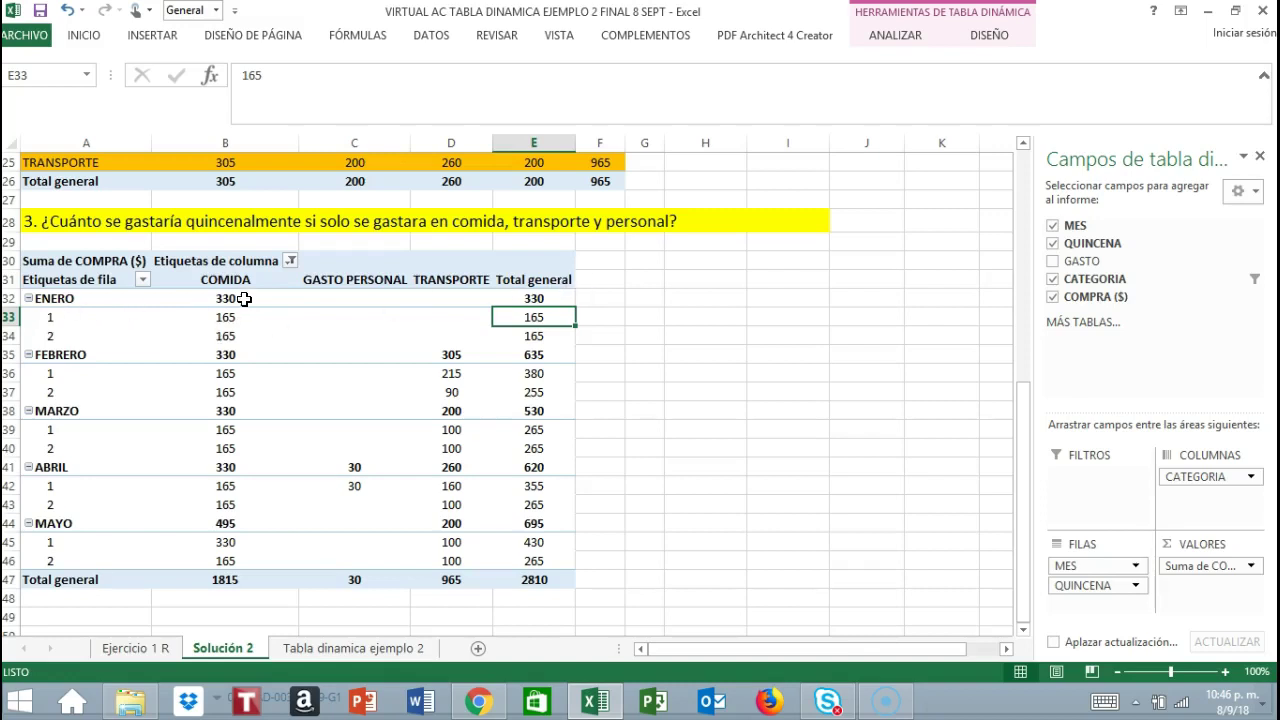
mouse_move(229, 298)
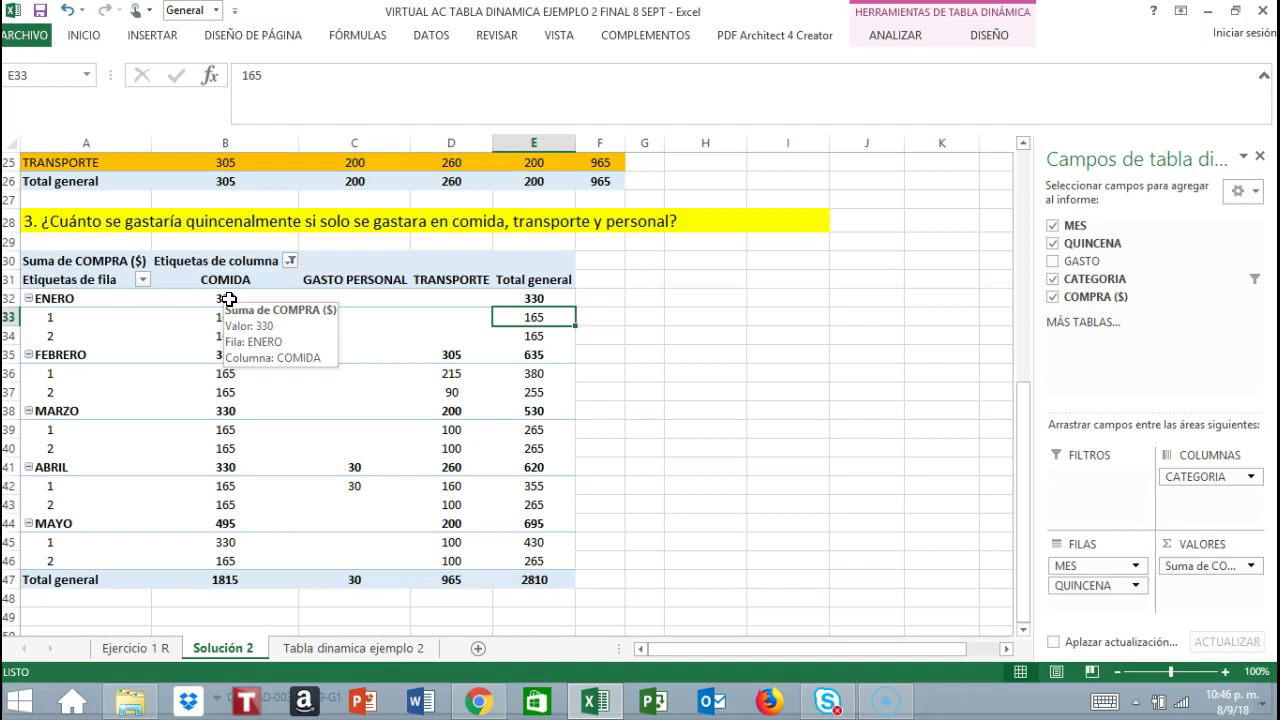
click(229, 298)
click(349, 298)
click(512, 298)
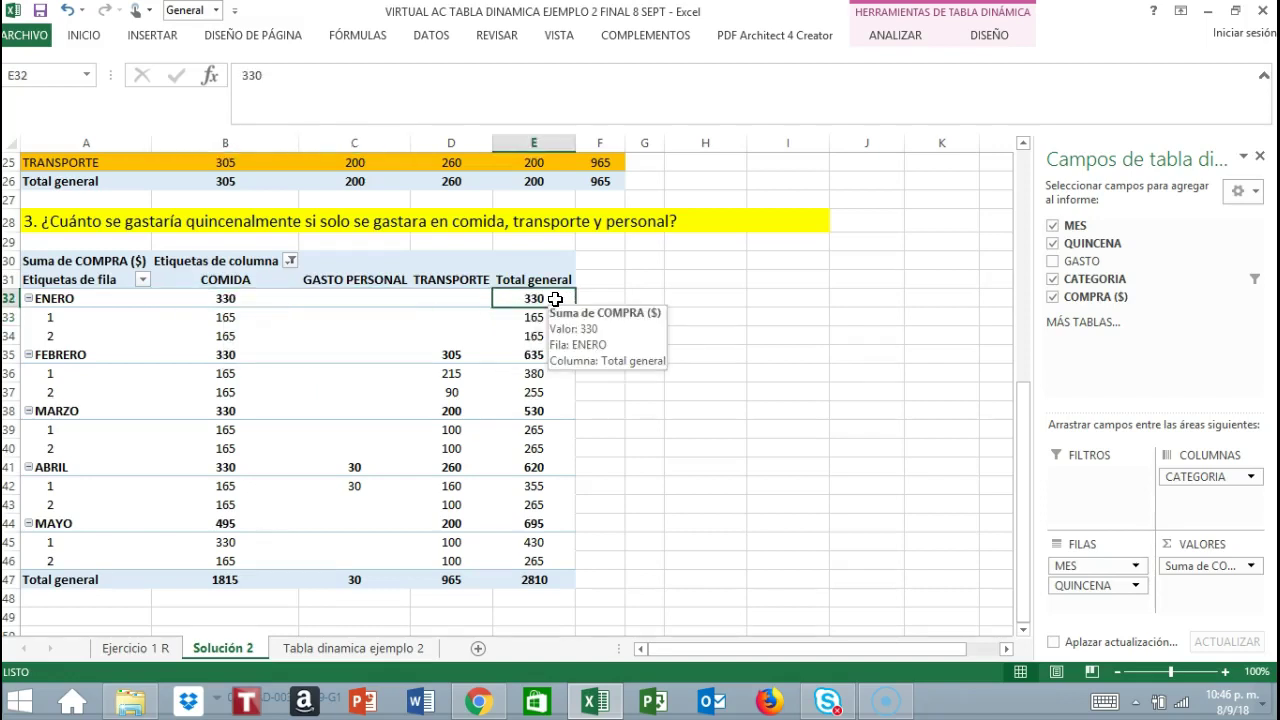
click(14, 317)
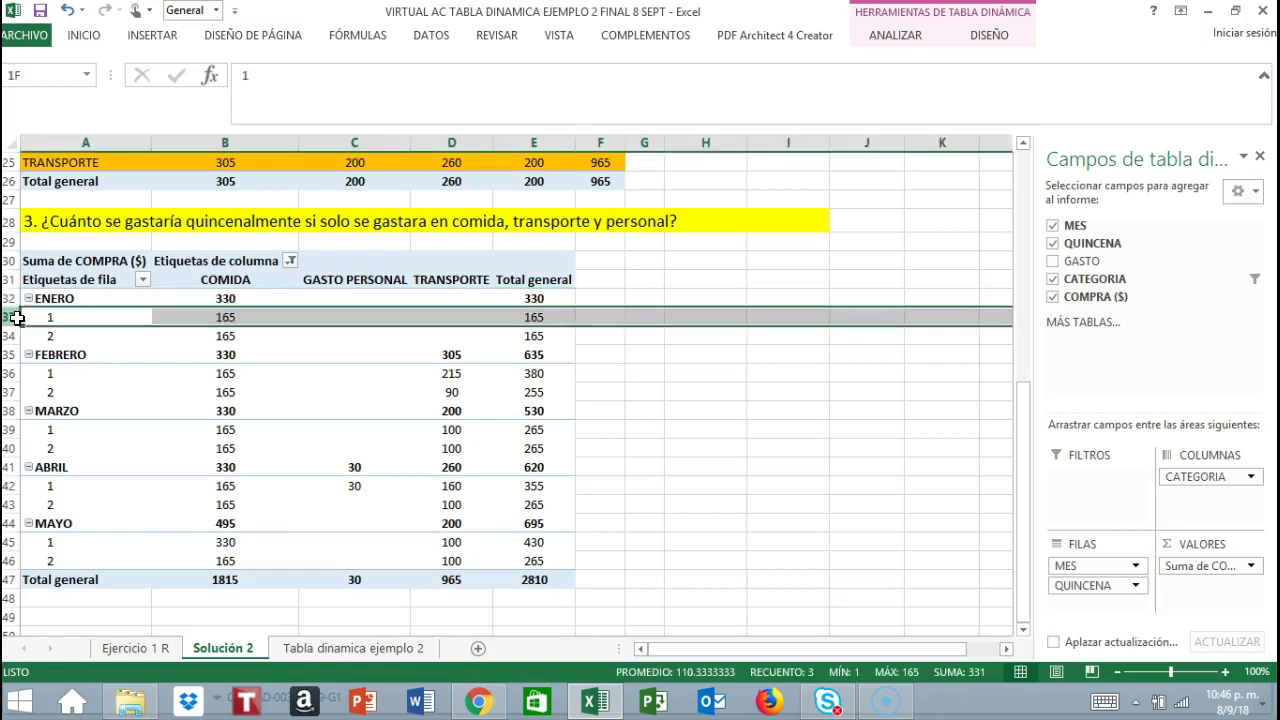
click(245, 318)
click(560, 318)
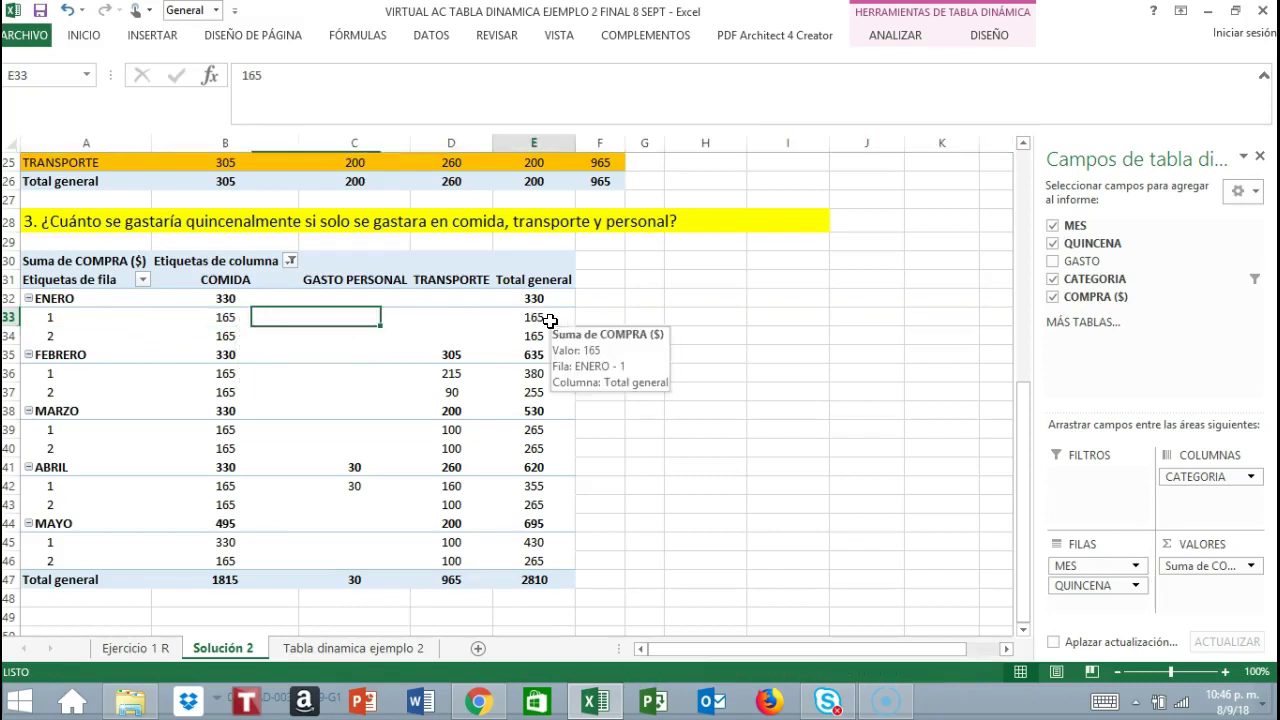
click(217, 338)
click(532, 336)
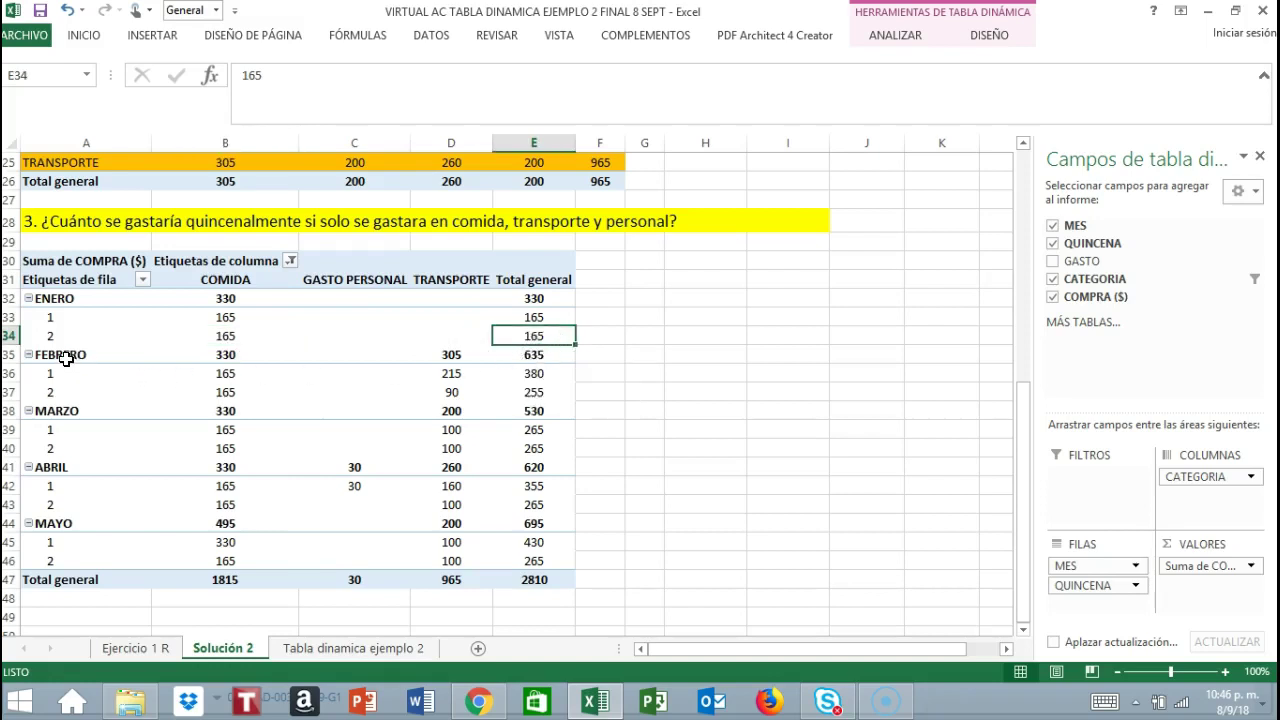
- Review the first FEBRERO fortnight's amounts for COMIDA, TRANSPORTE and Total general
mouse_move(65, 359)
click(38, 372)
click(708, 369)
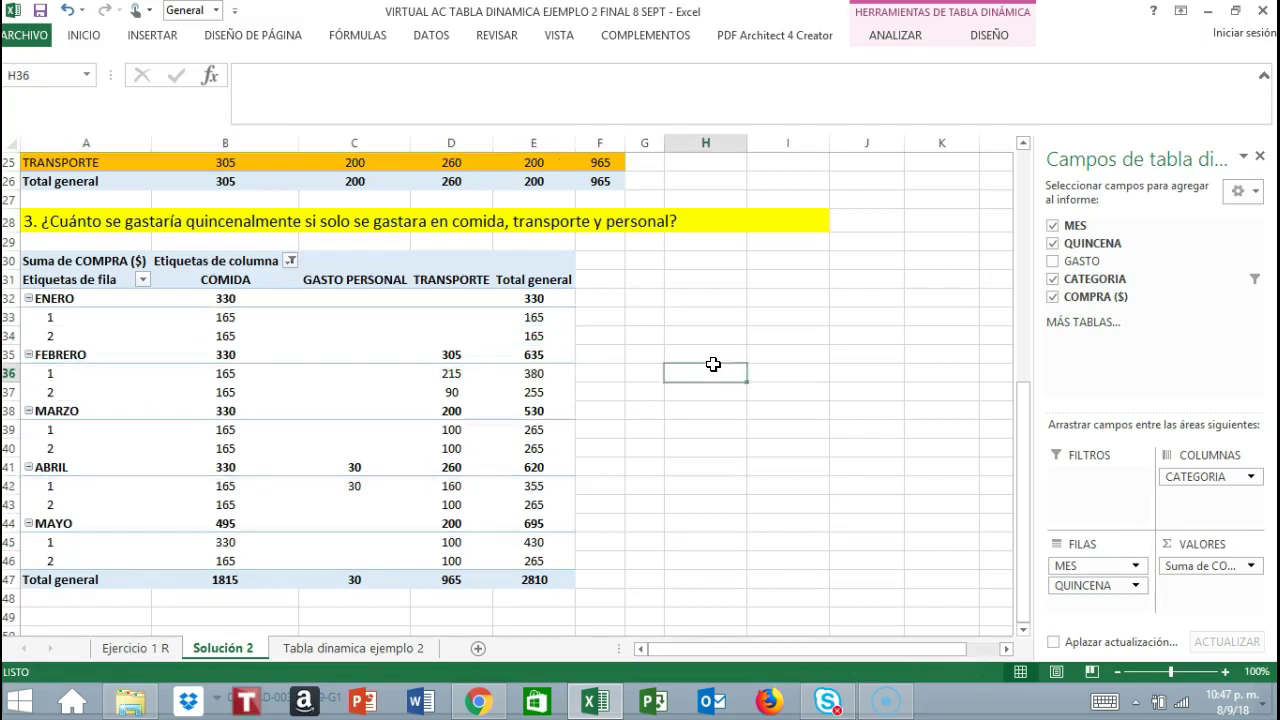
click(227, 377)
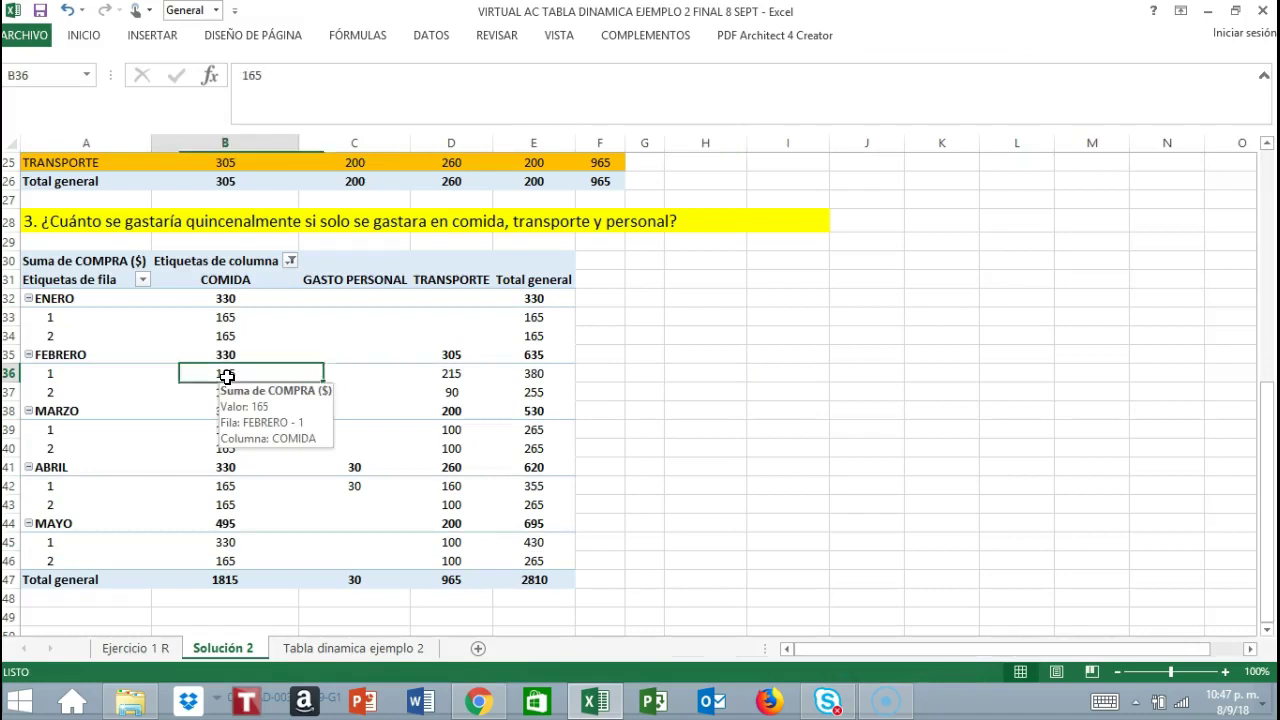
click(449, 373)
click(536, 376)
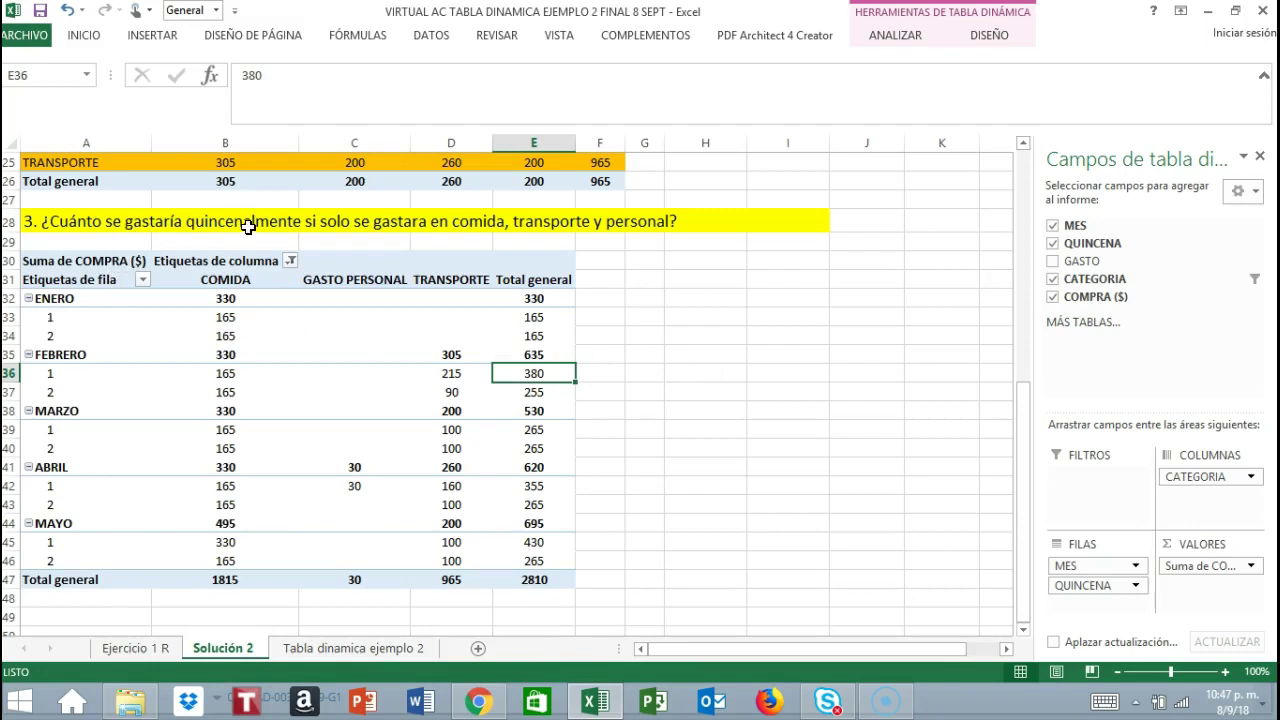
- Fill the COMIDA header cell B31 in the question 3 pivot table with orange
click(245, 283)
click(94, 40)
click(217, 96)
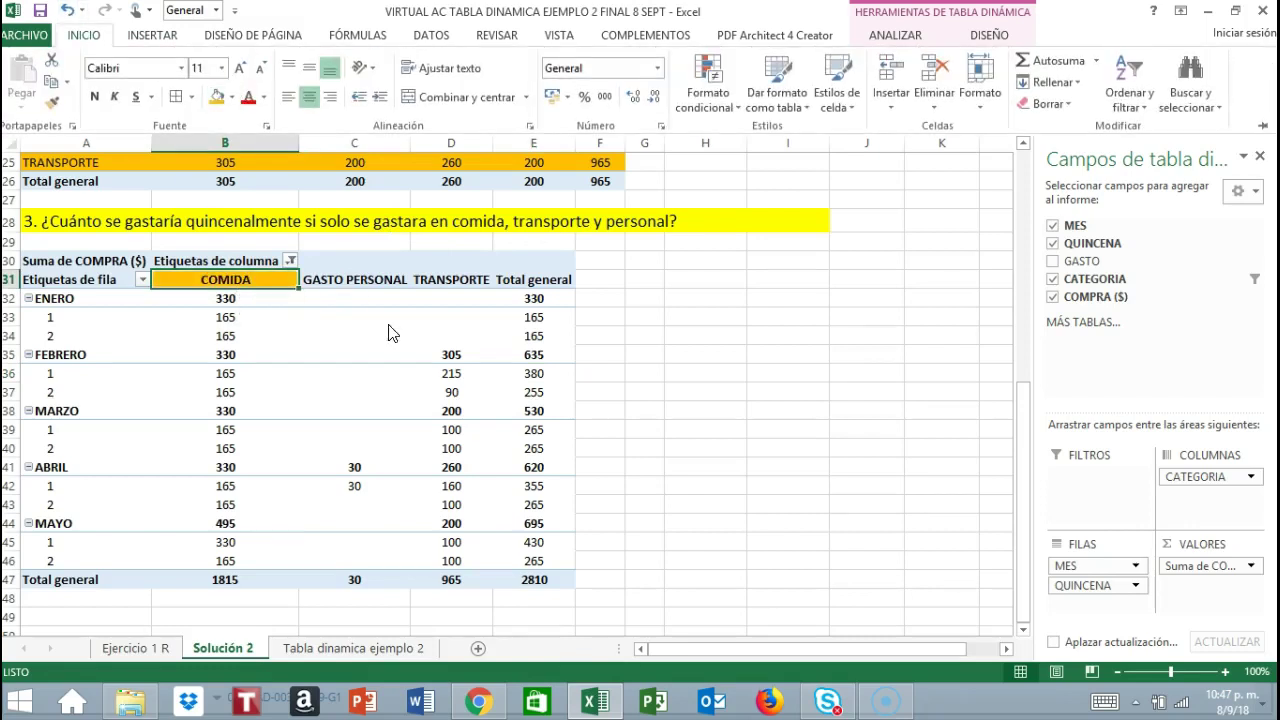
- Fill the GASTO PERSONAL and TRANSPORTE header cells C31 and D31 in the question 3 pivot table with orange
click(340, 271)
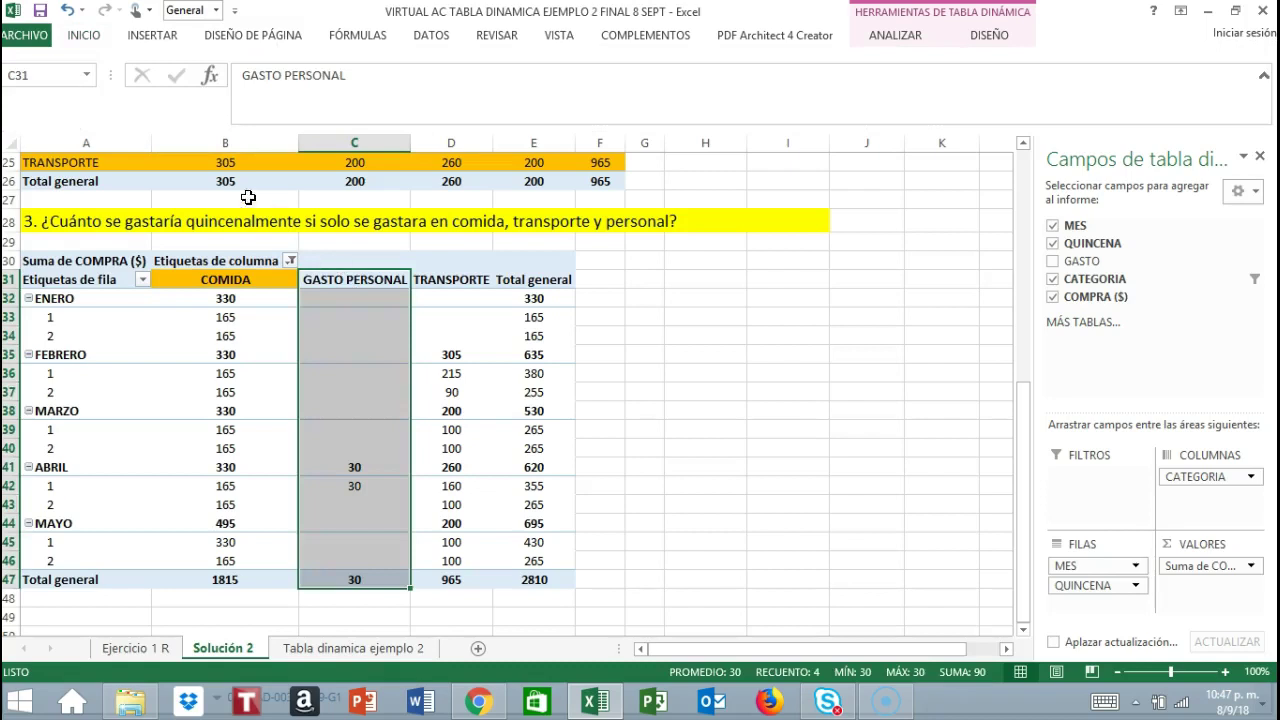
click(352, 280)
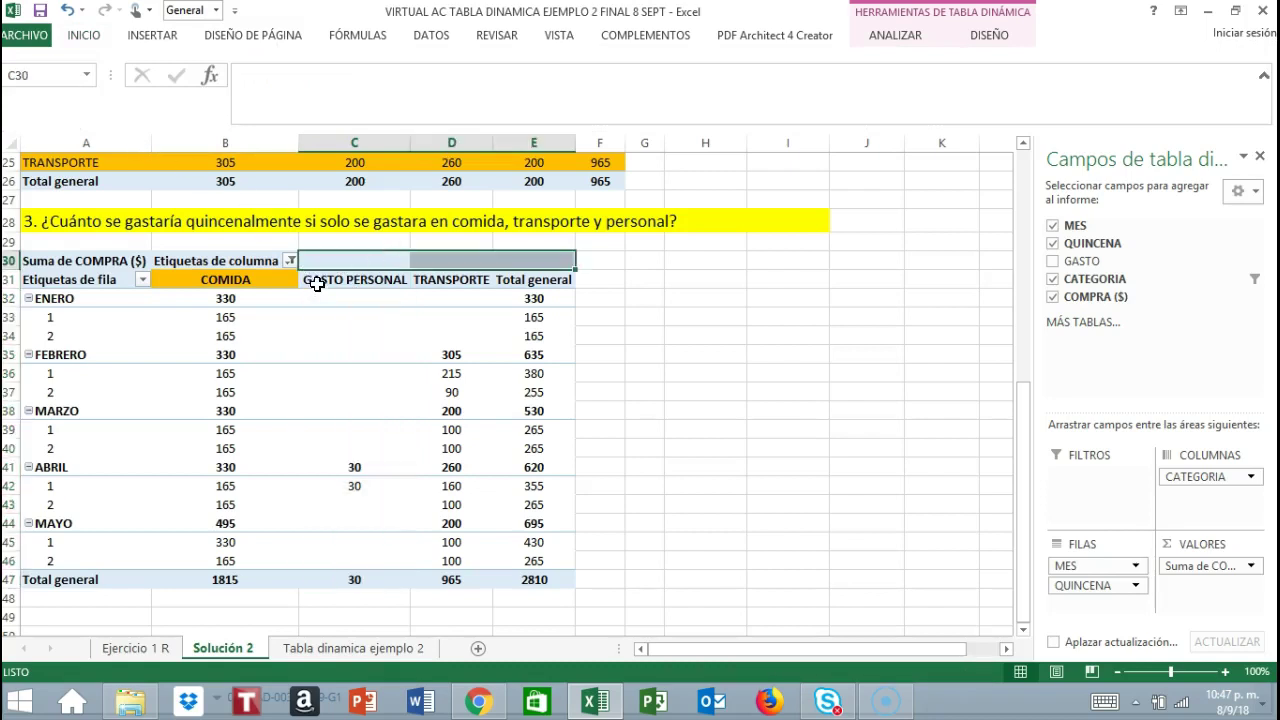
click(84, 36)
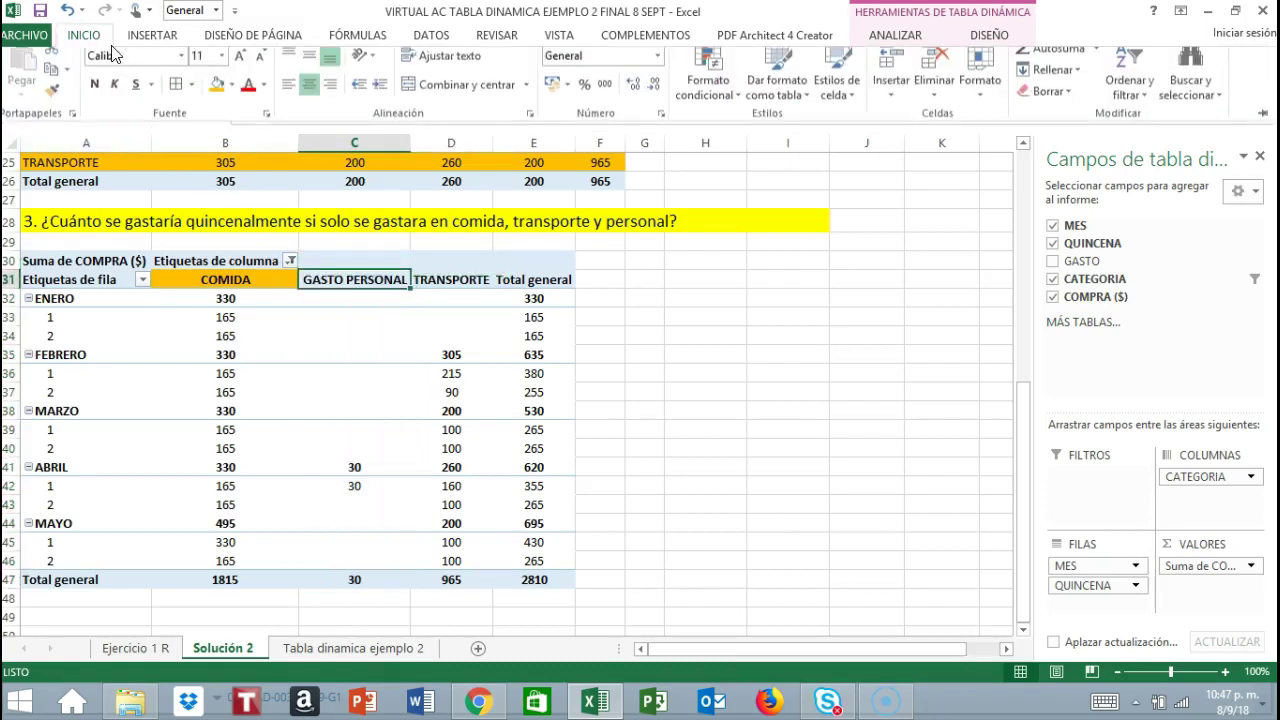
click(217, 97)
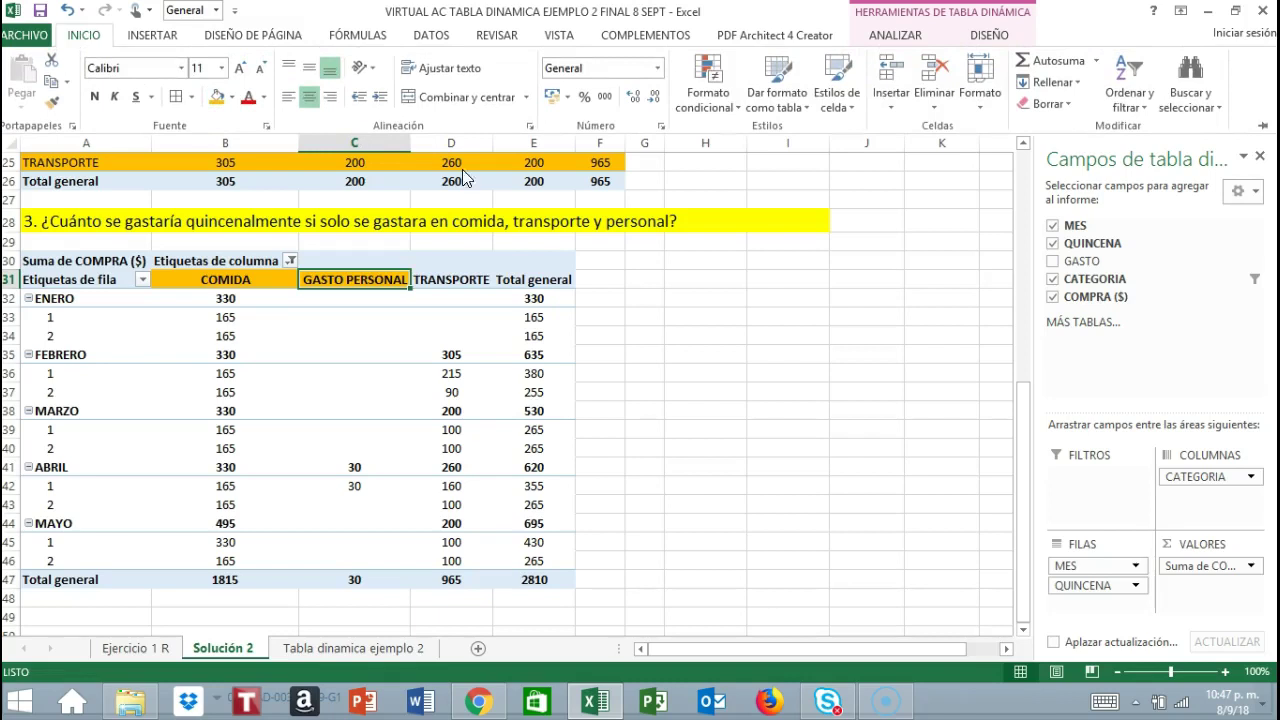
click(472, 278)
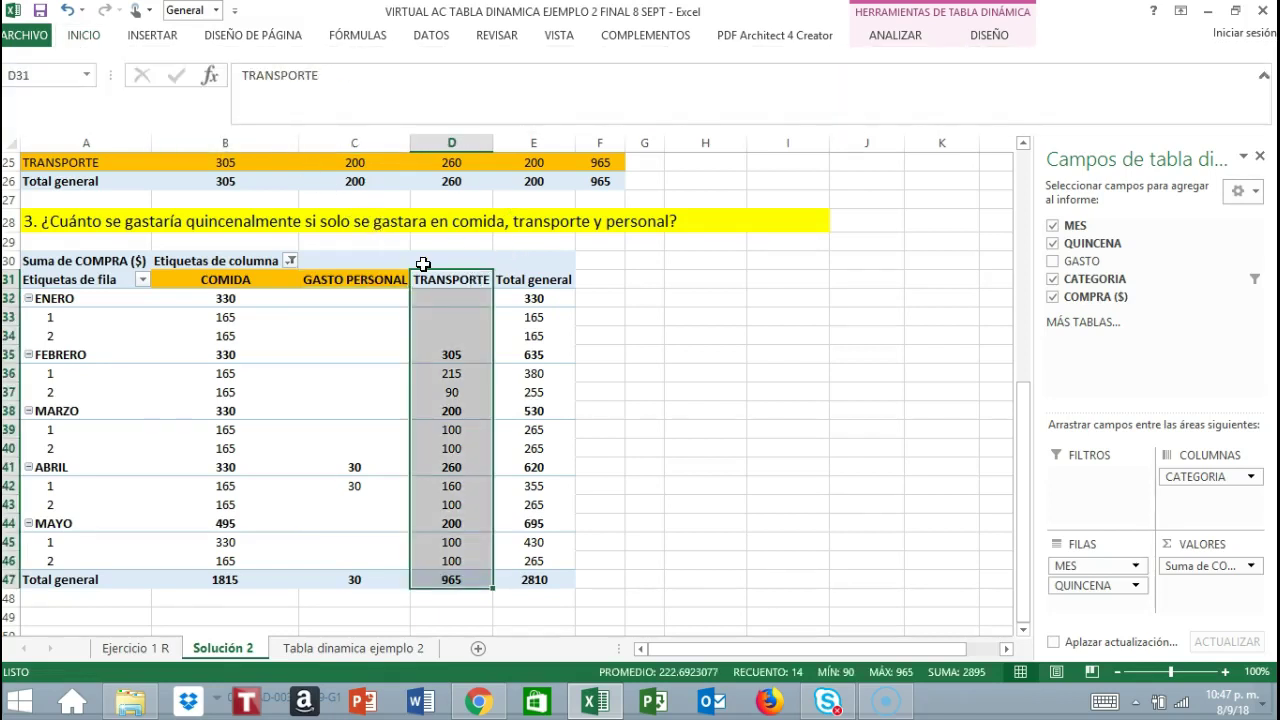
click(428, 279)
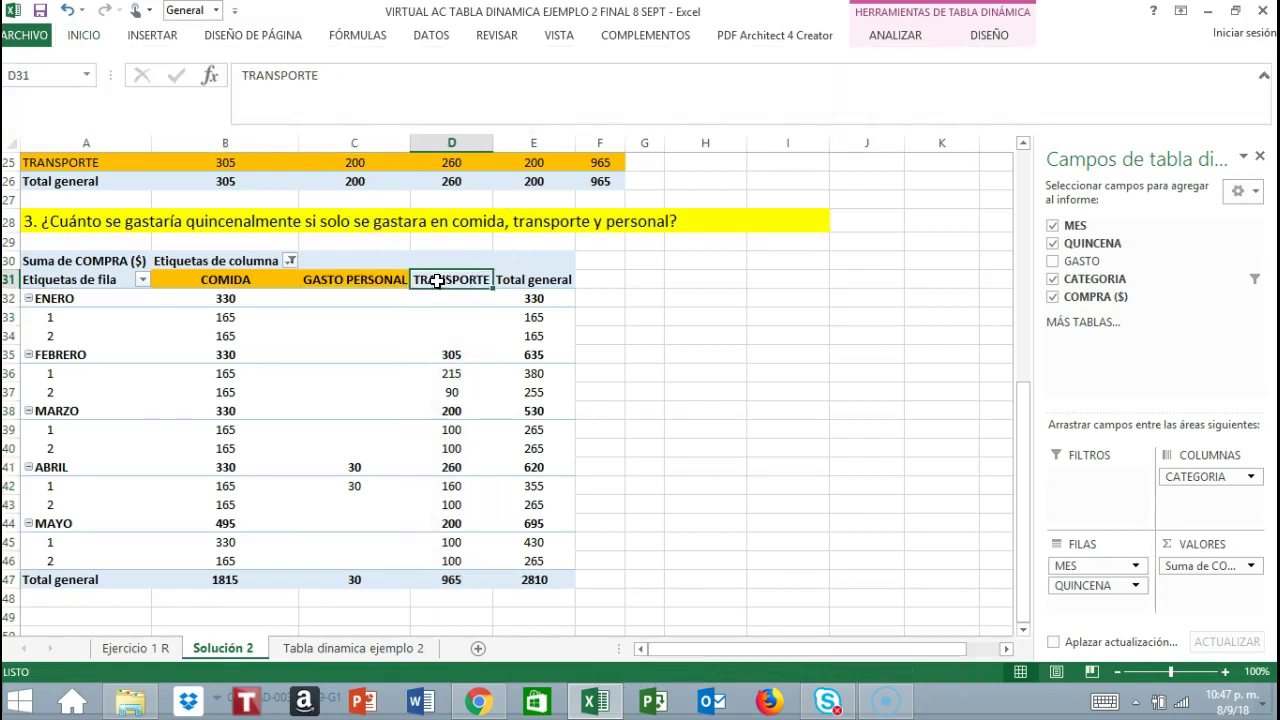
click(84, 40)
click(216, 97)
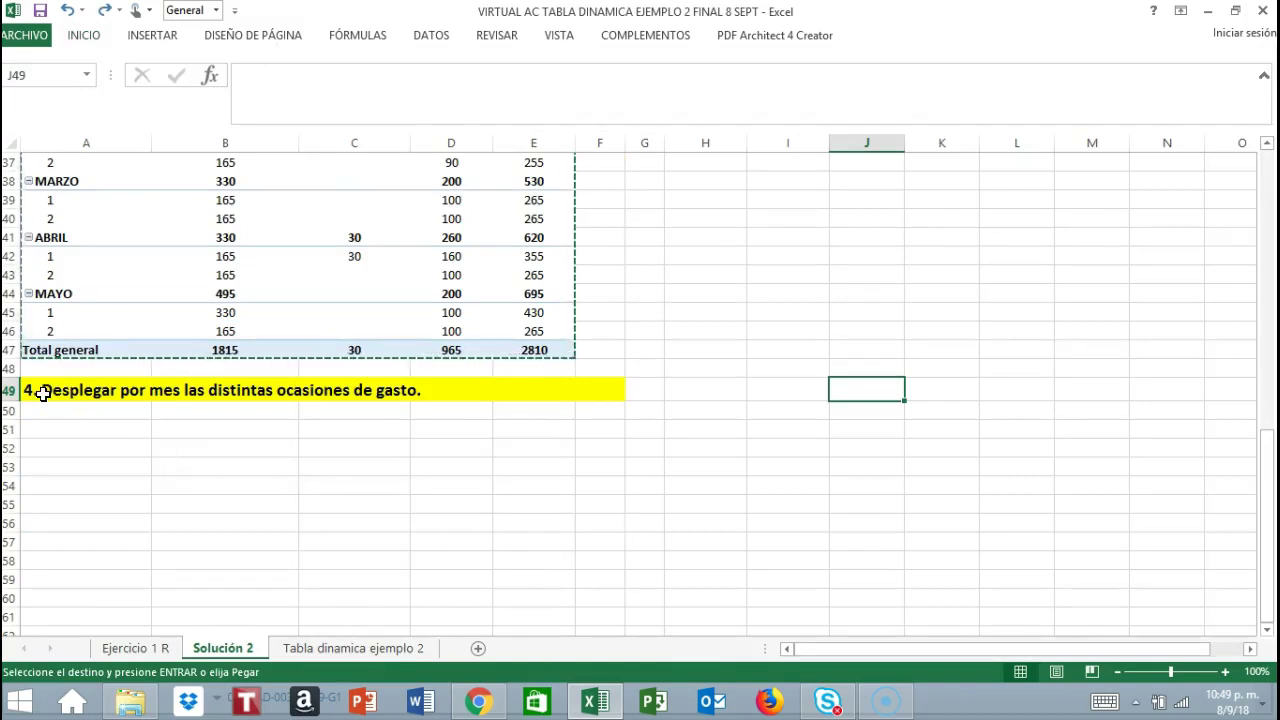
- Try copying cell C45 of the question 3 pivot table to A51 below the question 4 heading
right_click(326, 310)
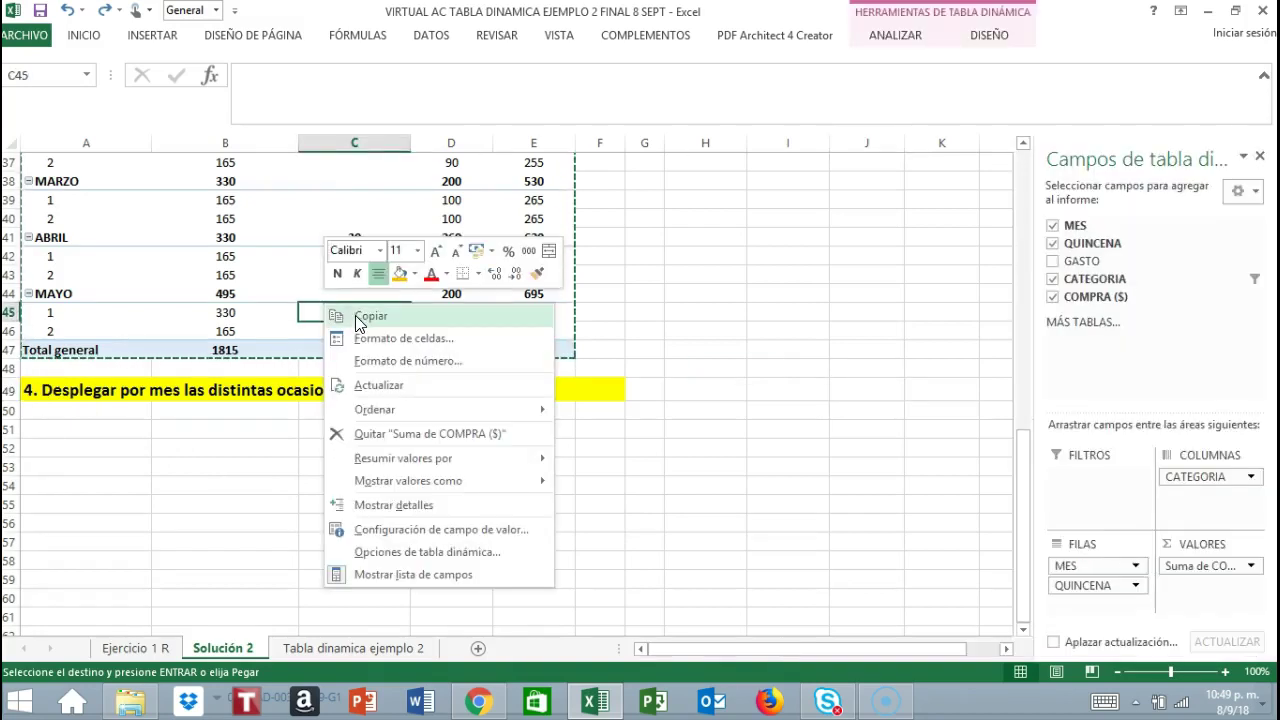
click(365, 316)
click(63, 430)
right_click(68, 436)
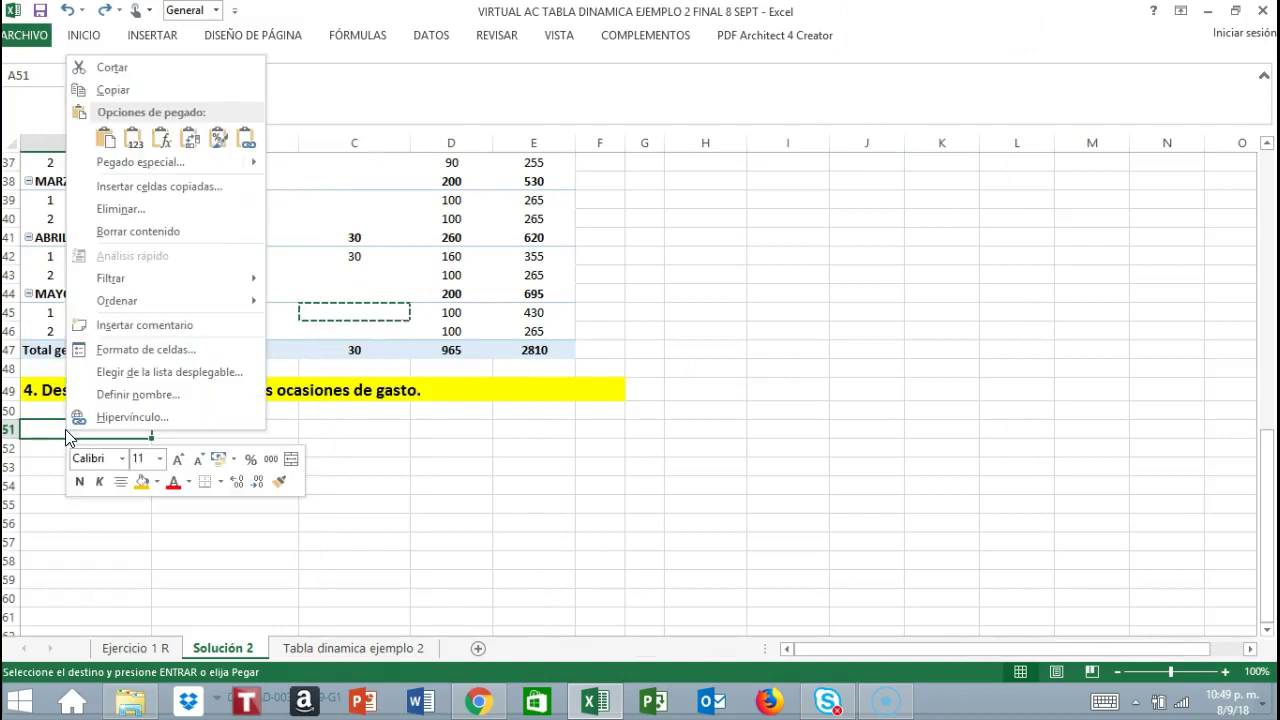
click(105, 138)
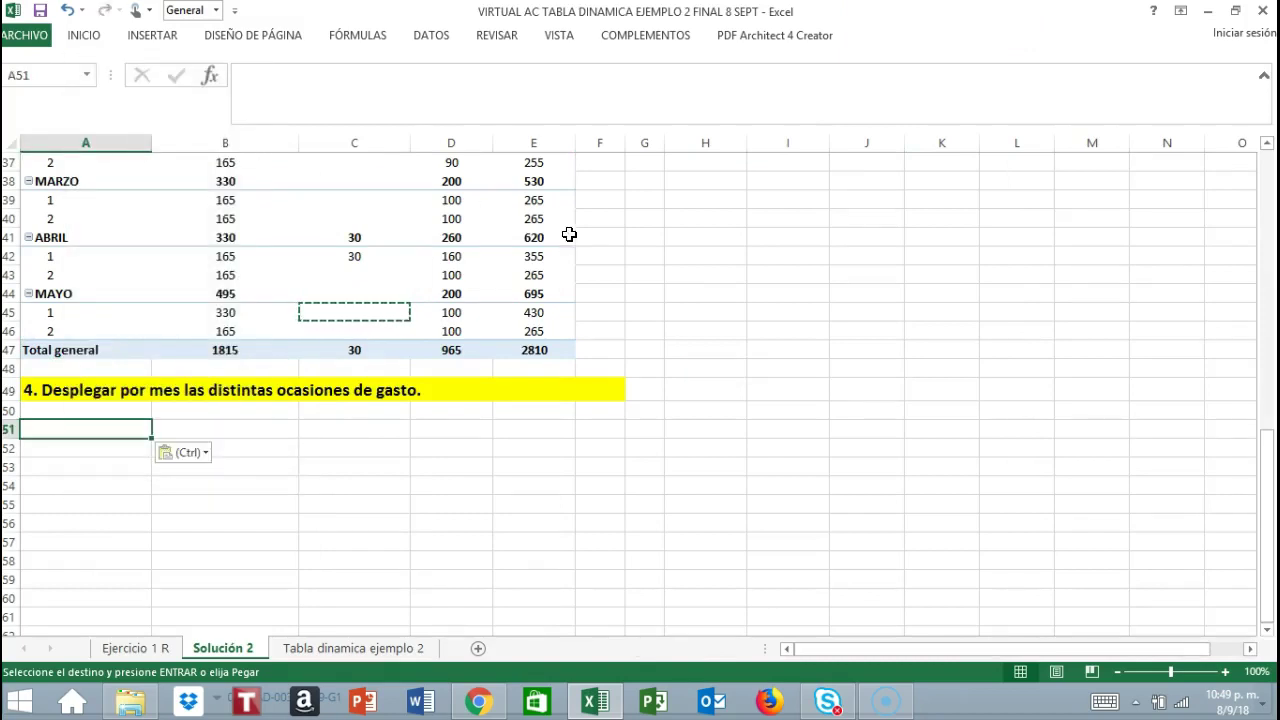
- Copy the entire question 3 pivot table, A30:E47, and paste it at cell A51 below the question 4 heading
scroll(300, 385, up, 3)
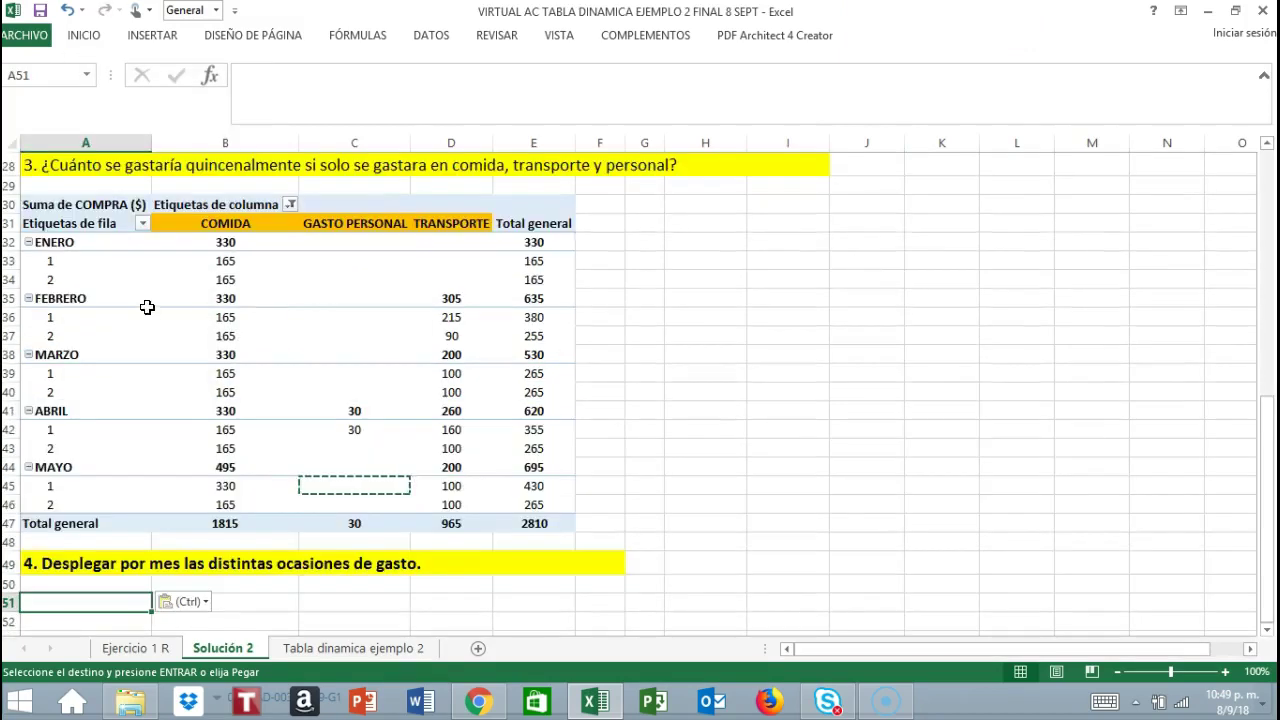
drag(52, 220, 451, 245)
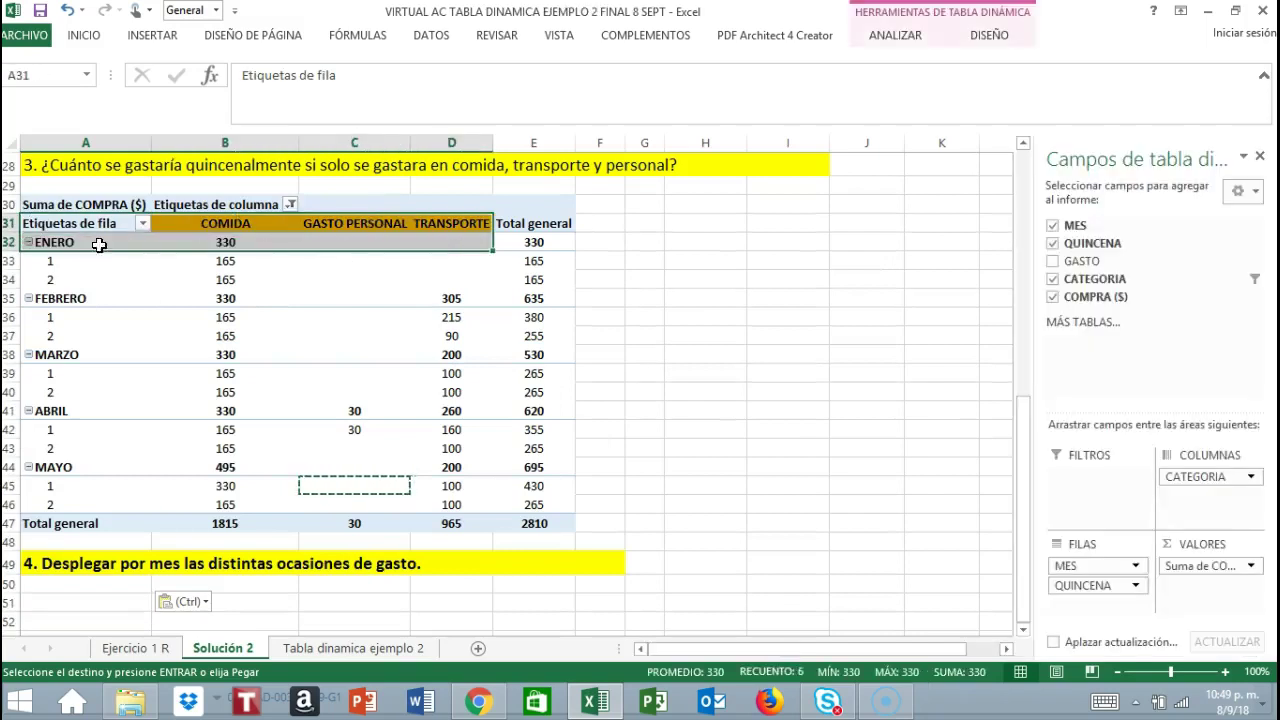
key(ctrl+a)
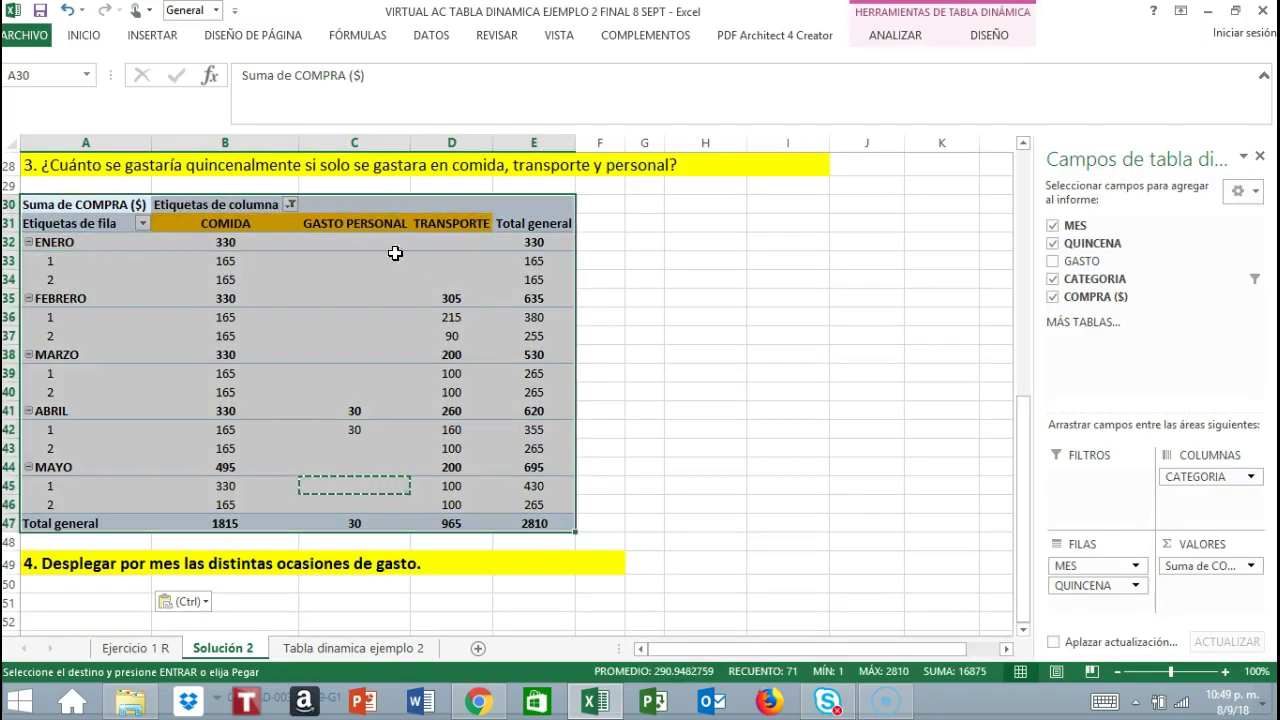
right_click(476, 280)
click(528, 296)
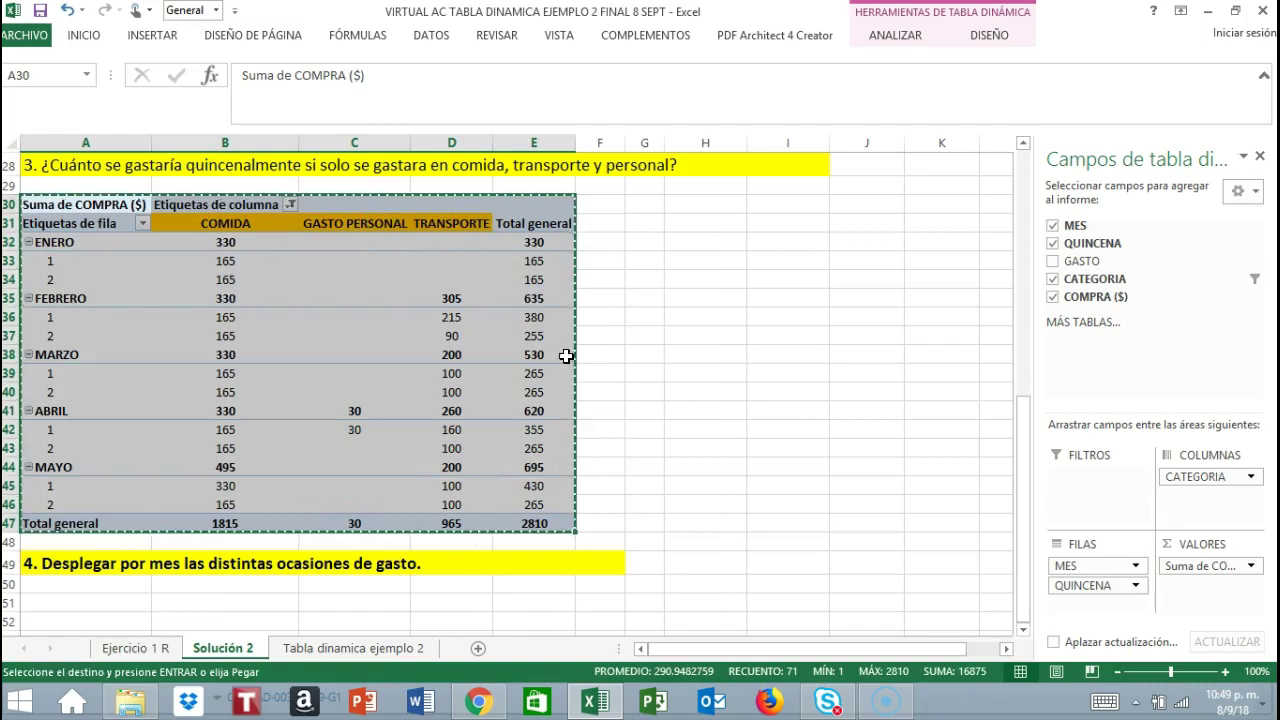
right_click(106, 602)
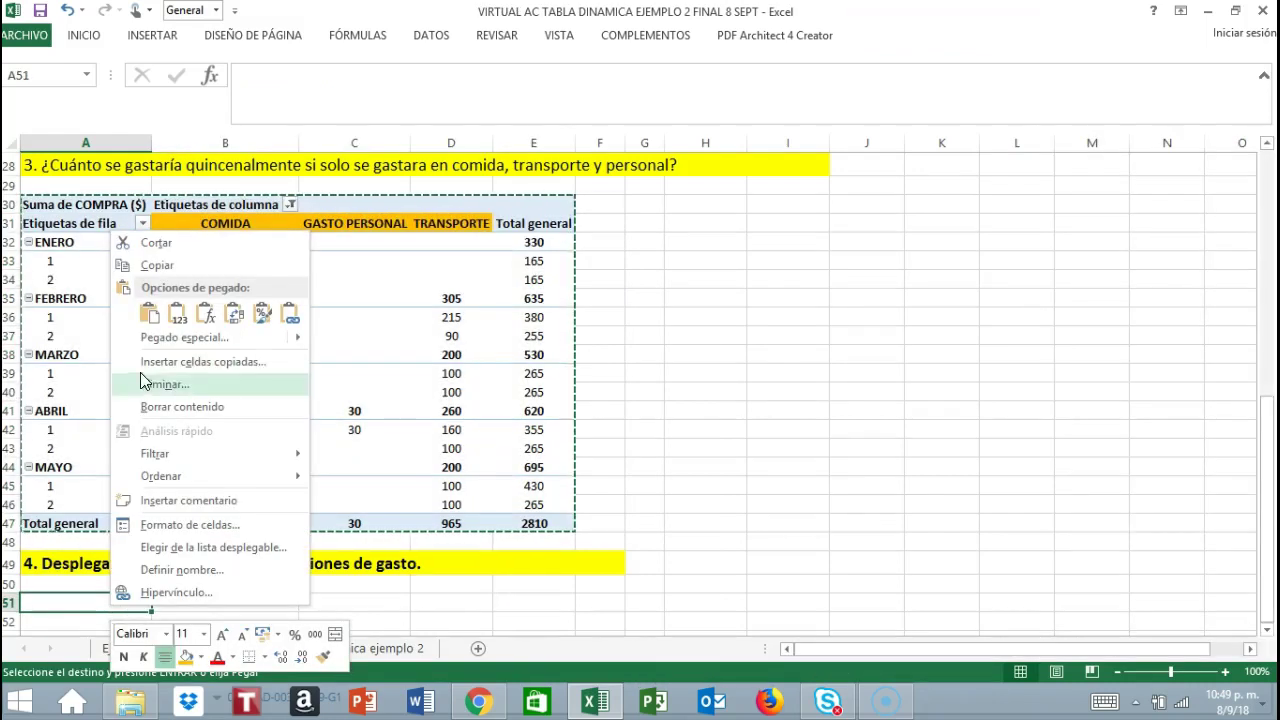
click(149, 313)
- Remove MES, QUINCENA, CATEGORIA and COMPRA ($) from the question 4 pivot table copy and clear the copy selection
scroll(709, 394, down, 3)
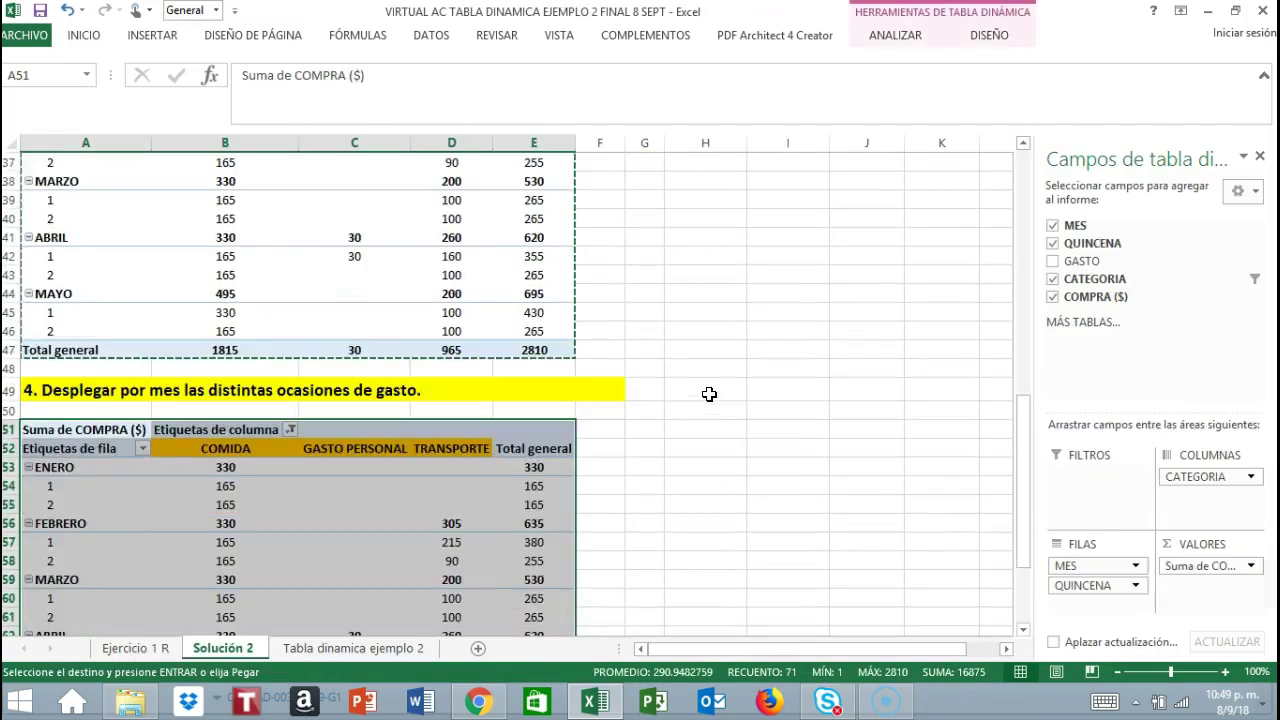
scroll(709, 394, down, 1)
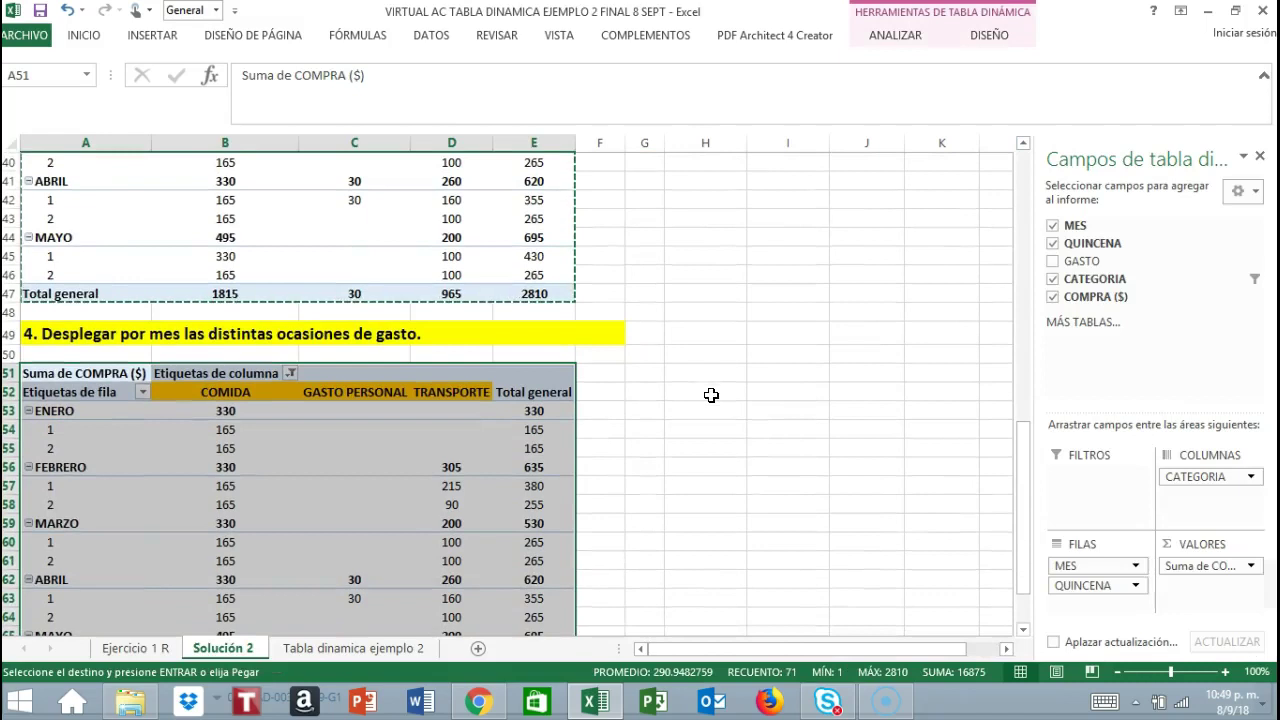
click(1053, 227)
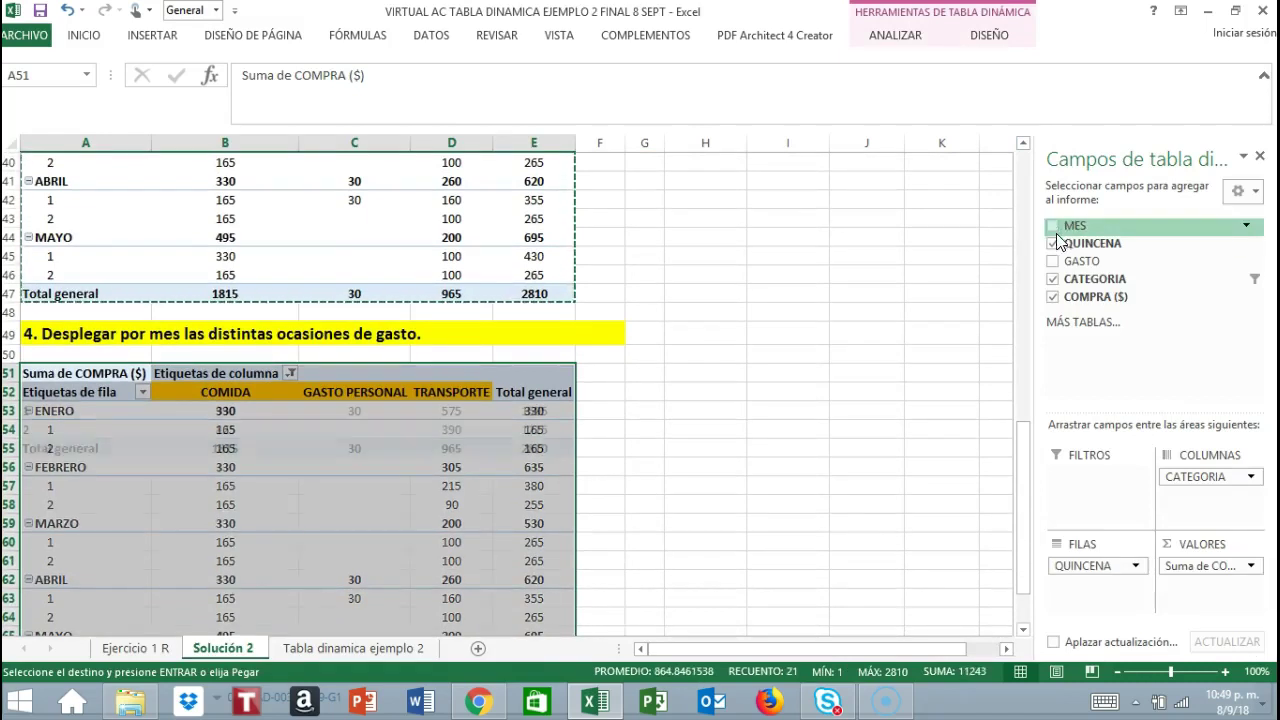
click(1053, 243)
click(1053, 279)
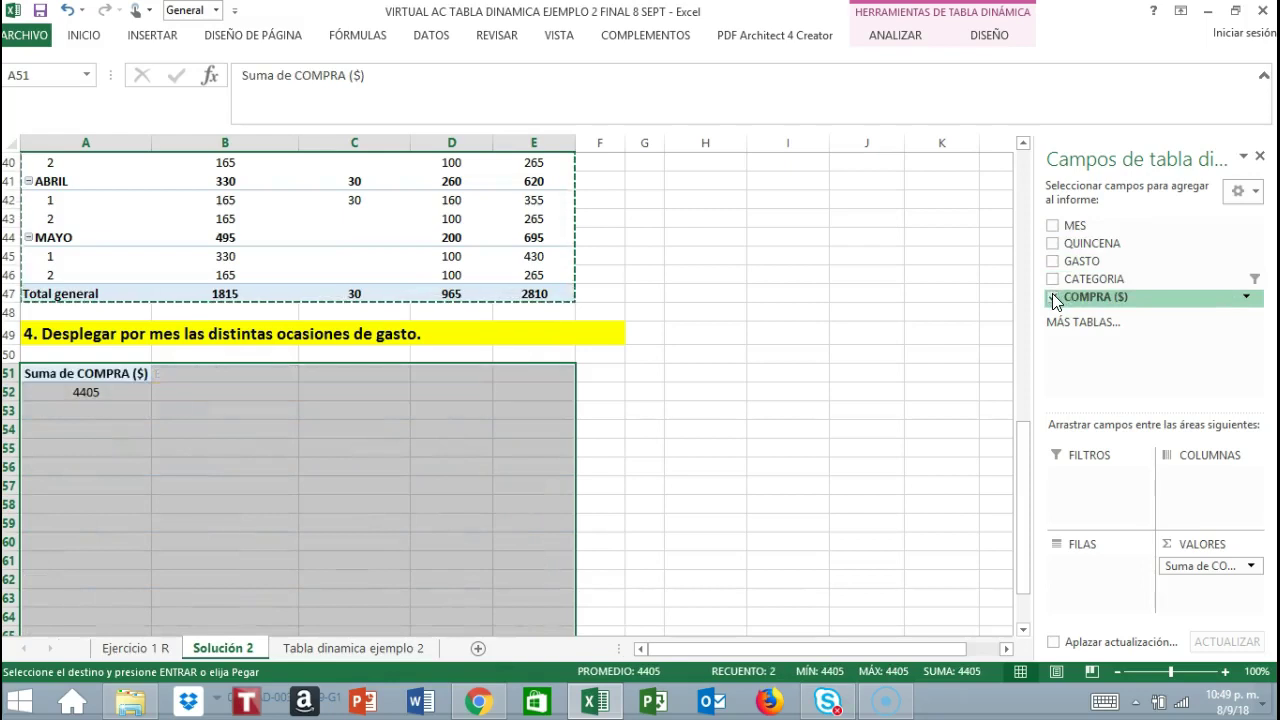
click(1053, 297)
click(178, 437)
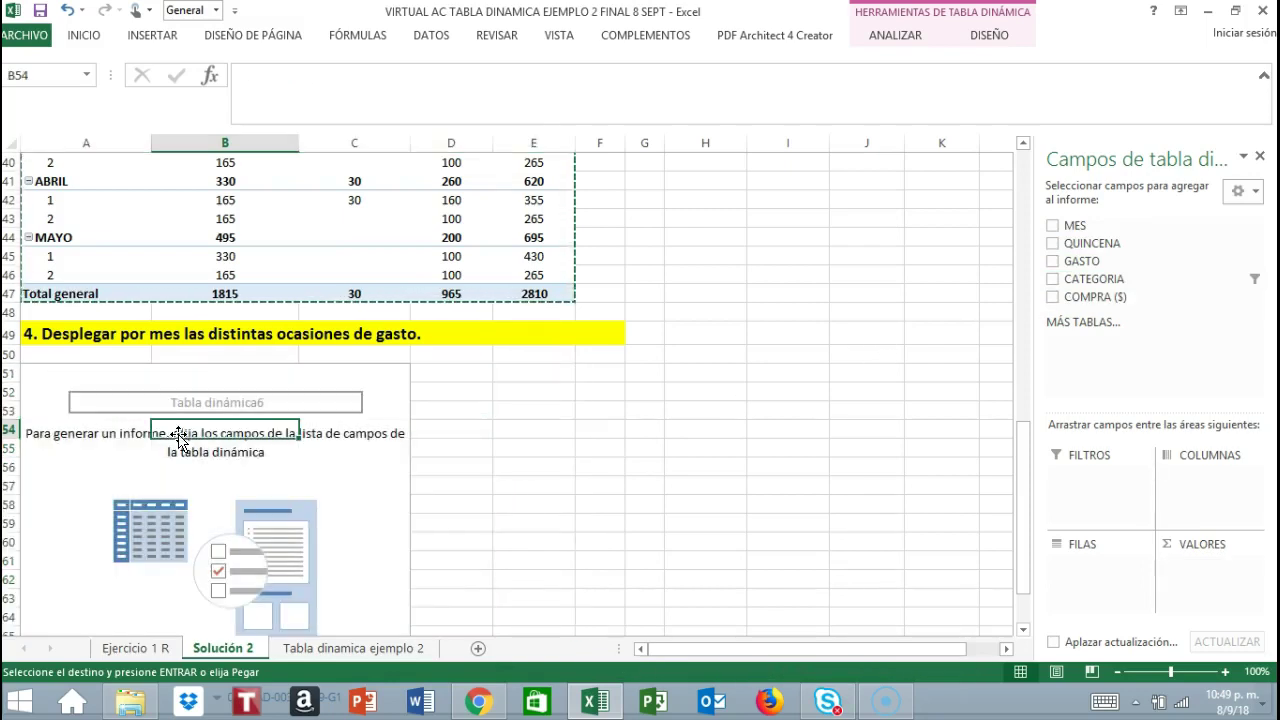
click(837, 262)
key(Escape)
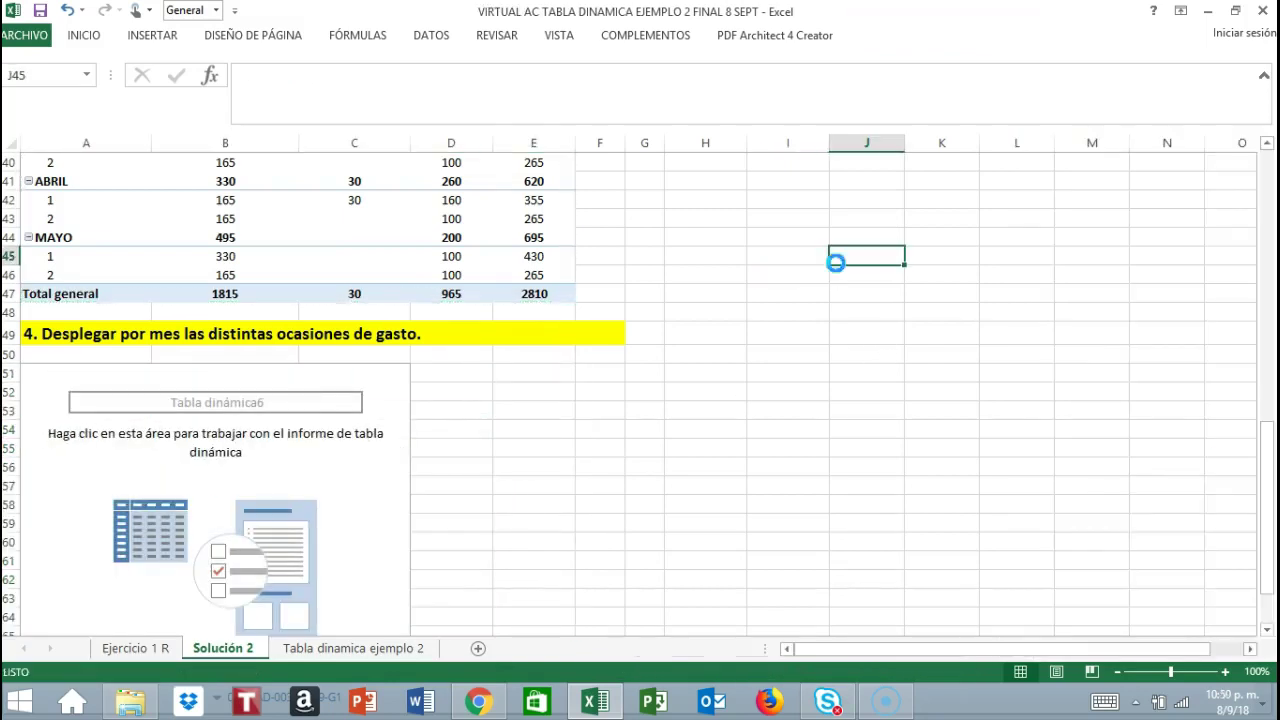
- Place MES in the columns and GASTO in the rows of the question 4 pivot table
click(77, 405)
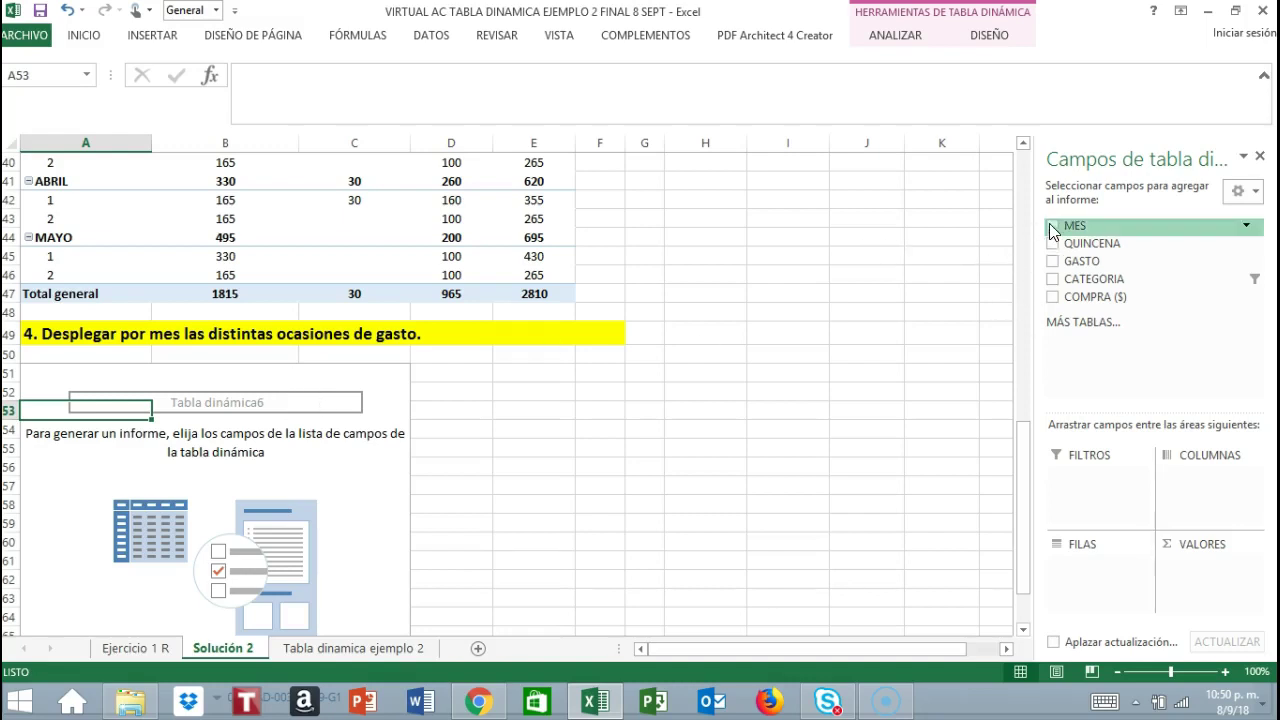
drag(1049, 223, 1193, 484)
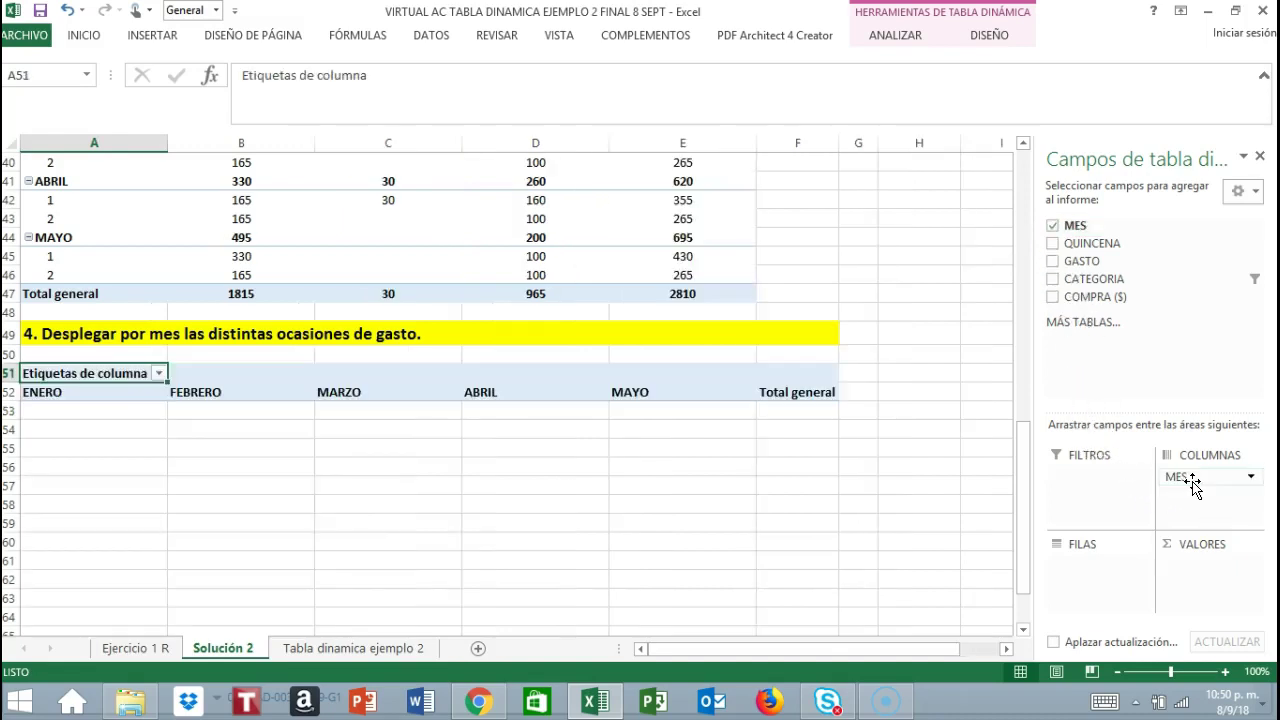
click(82, 397)
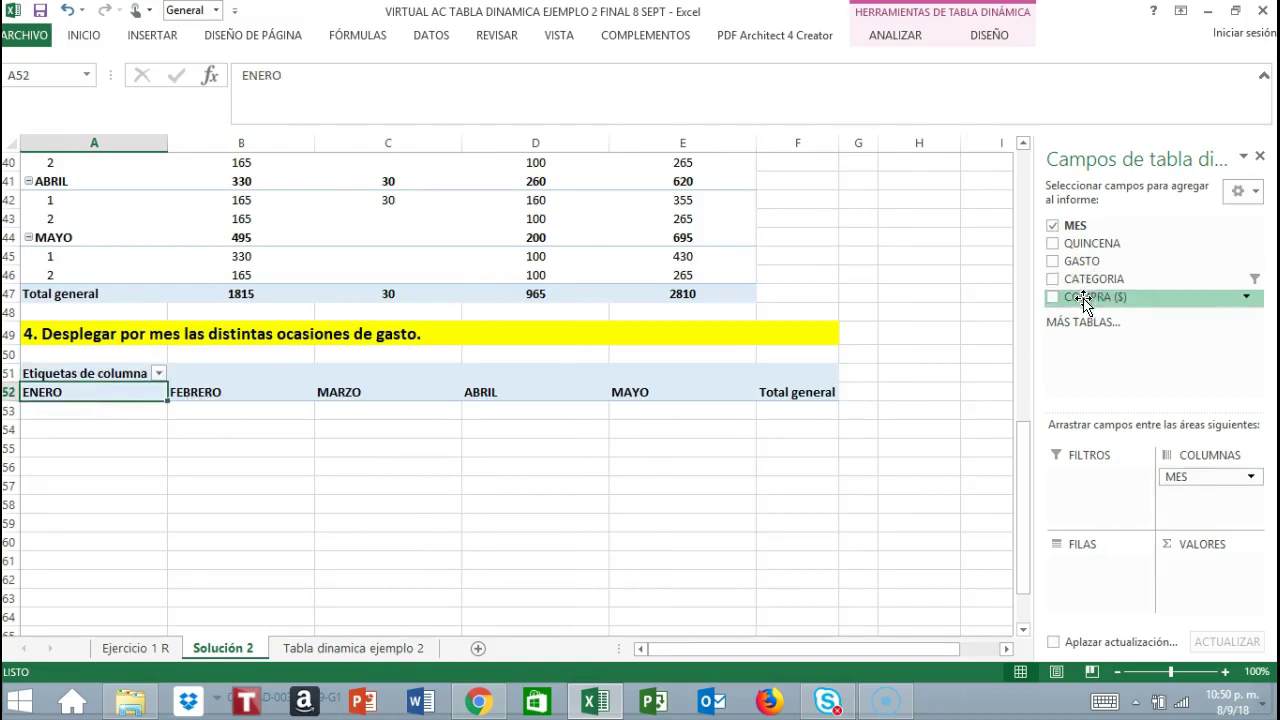
drag(1101, 273, 1070, 578)
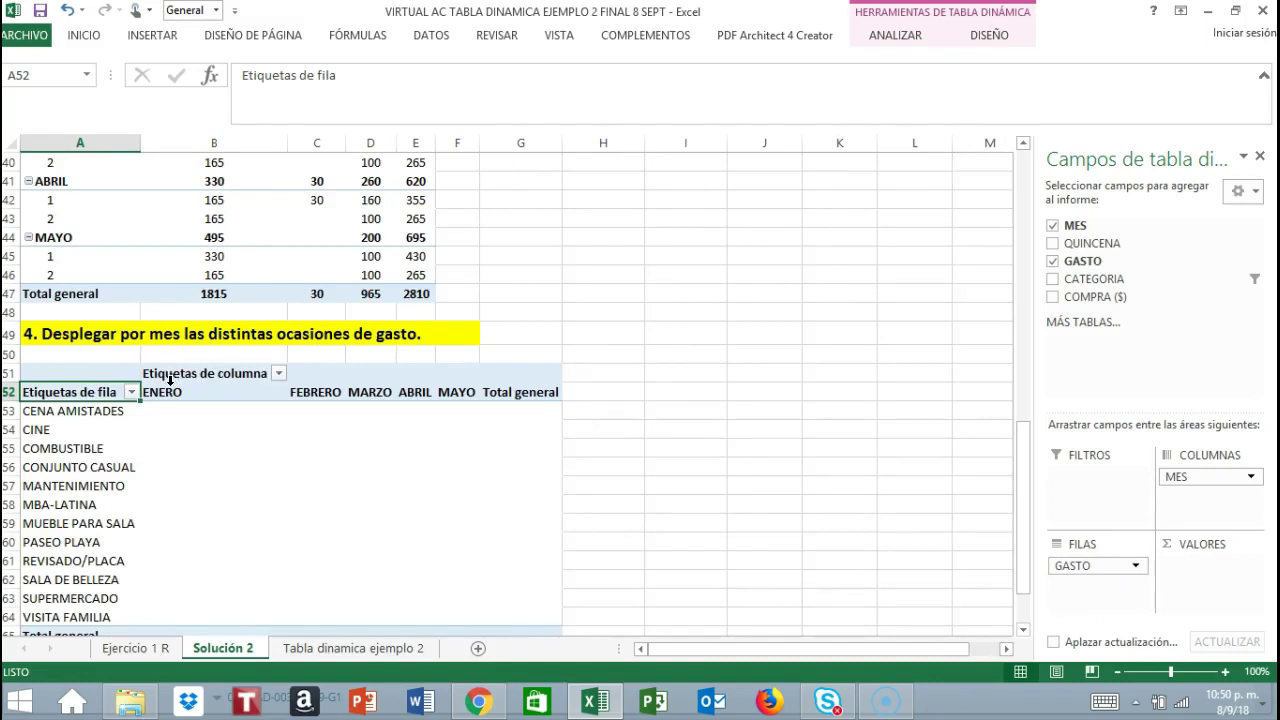
- Center the month and Total general columns of the question 4 pivot table, range B52:G65
click(166, 384)
click(508, 390)
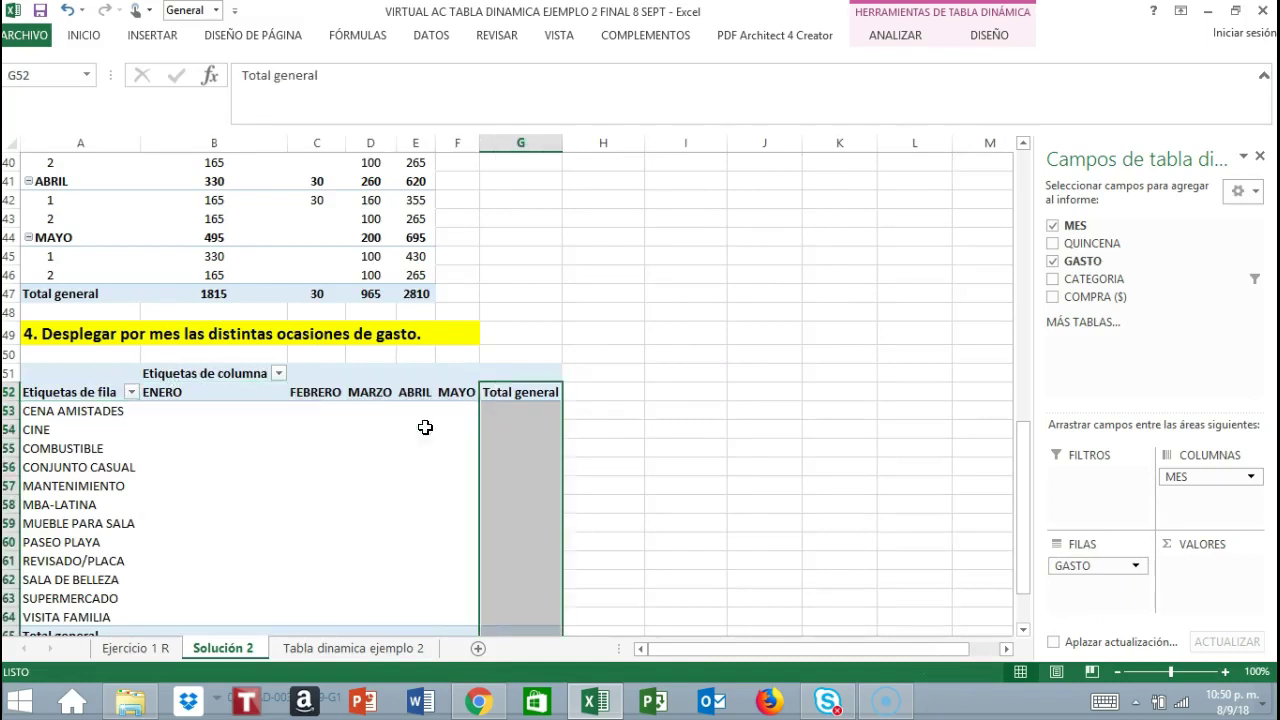
drag(153, 391, 523, 596)
click(84, 36)
click(308, 97)
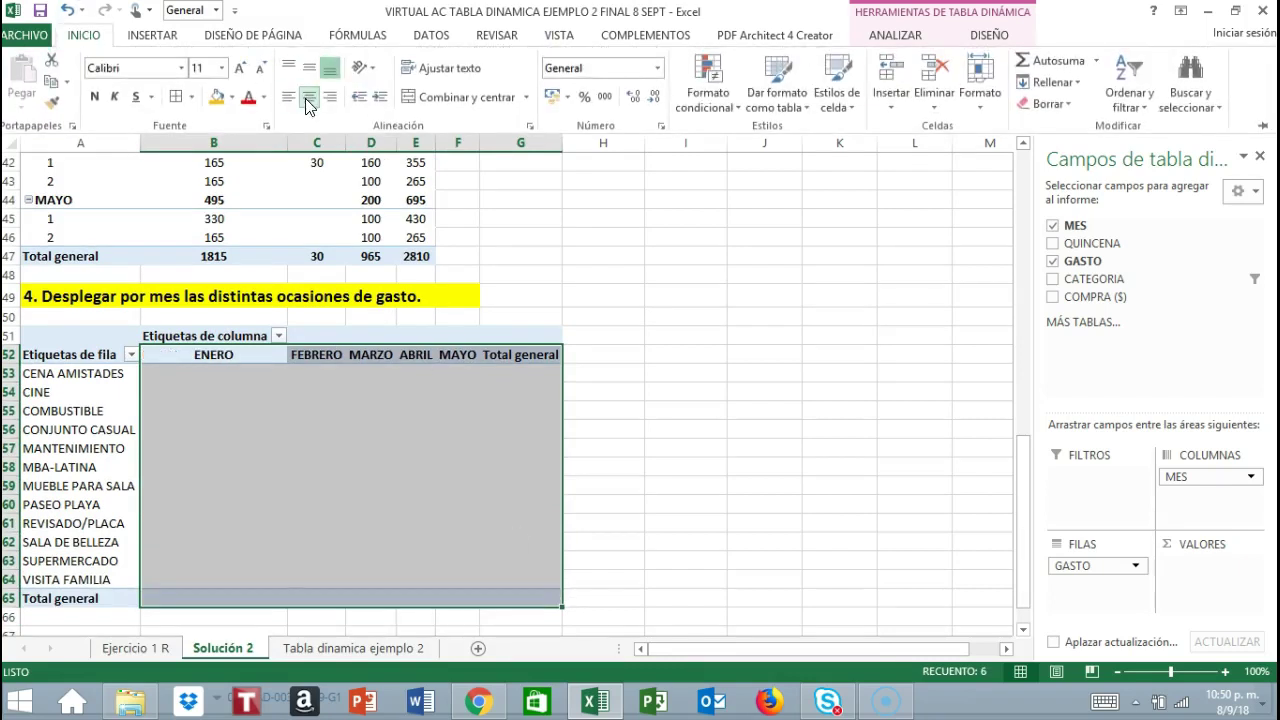
click(647, 355)
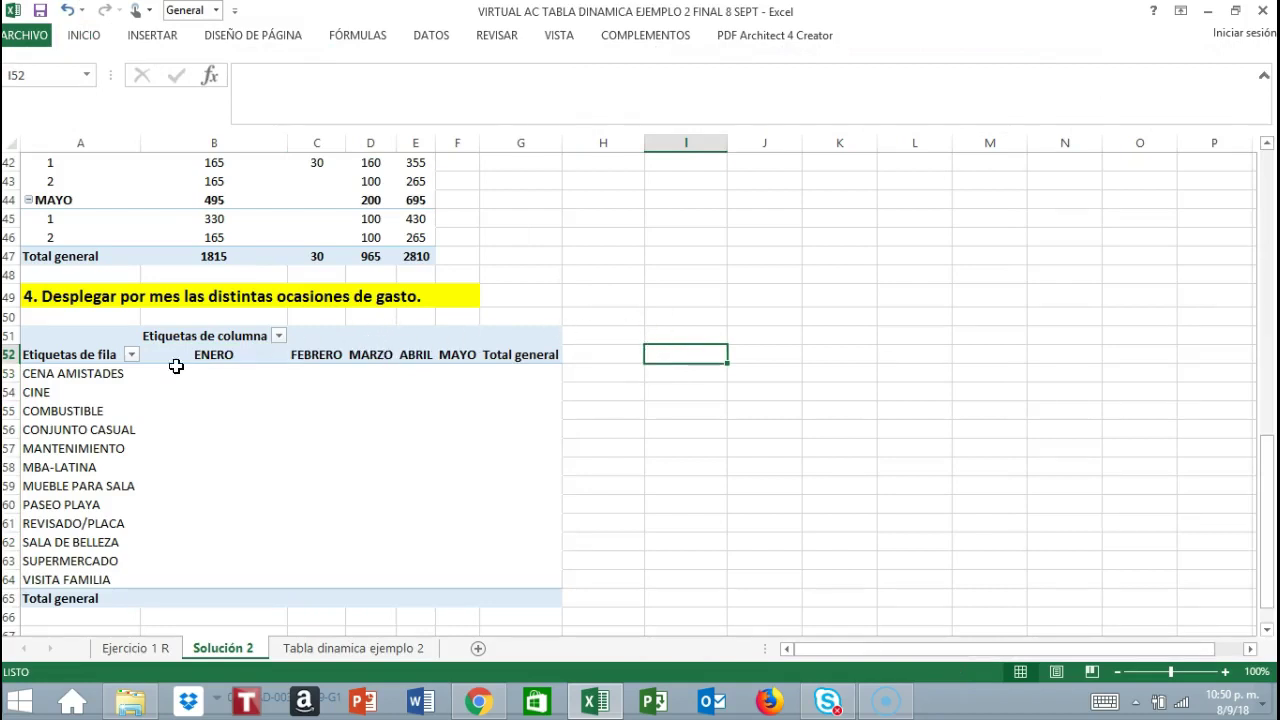
- Add COMPRA ($) as a summed value to the question 4 pivot table
click(83, 392)
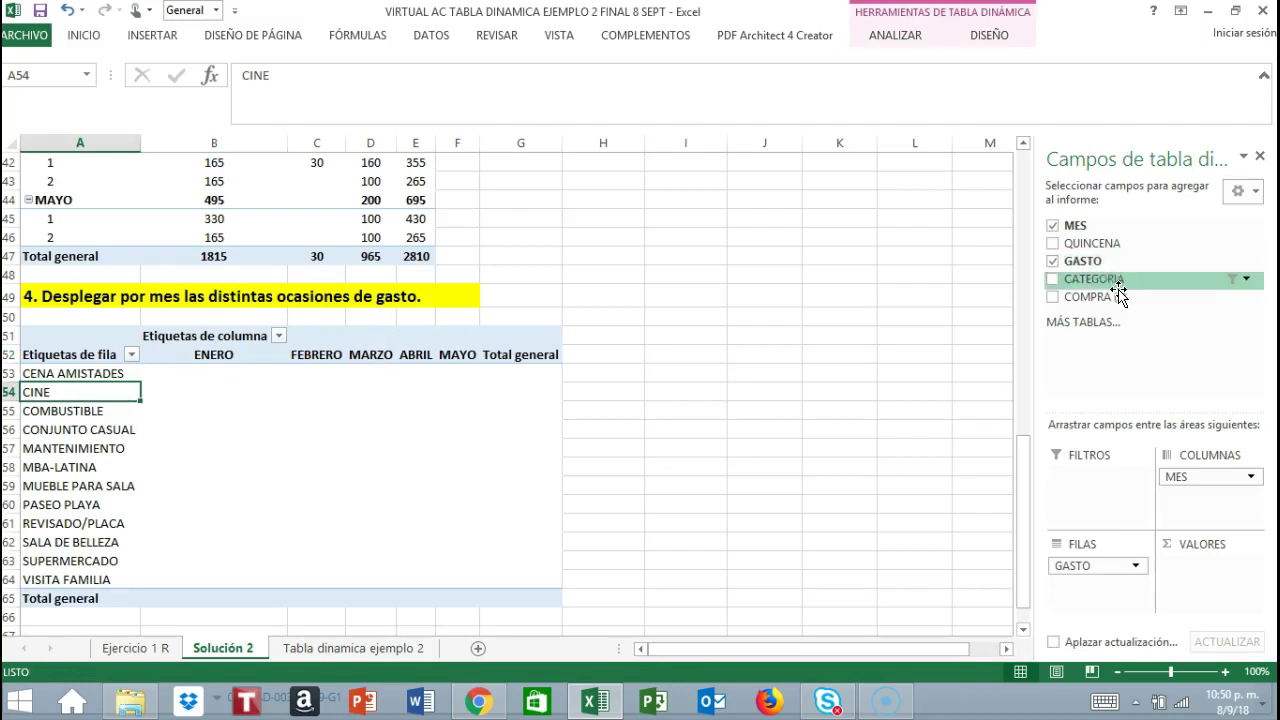
drag(1112, 300, 1223, 573)
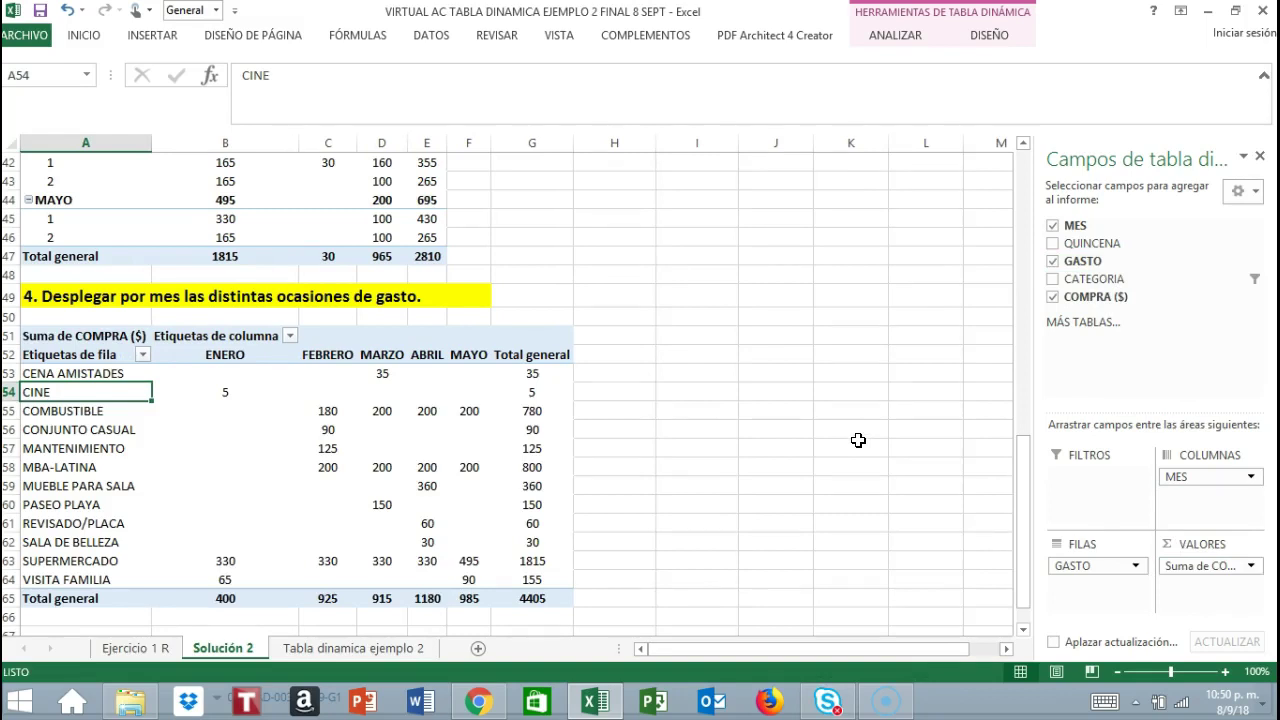
- Review the GASTO row labels from CENA AMISTADES down to SUPERMERCADO in the question 4 pivot table
click(33, 372)
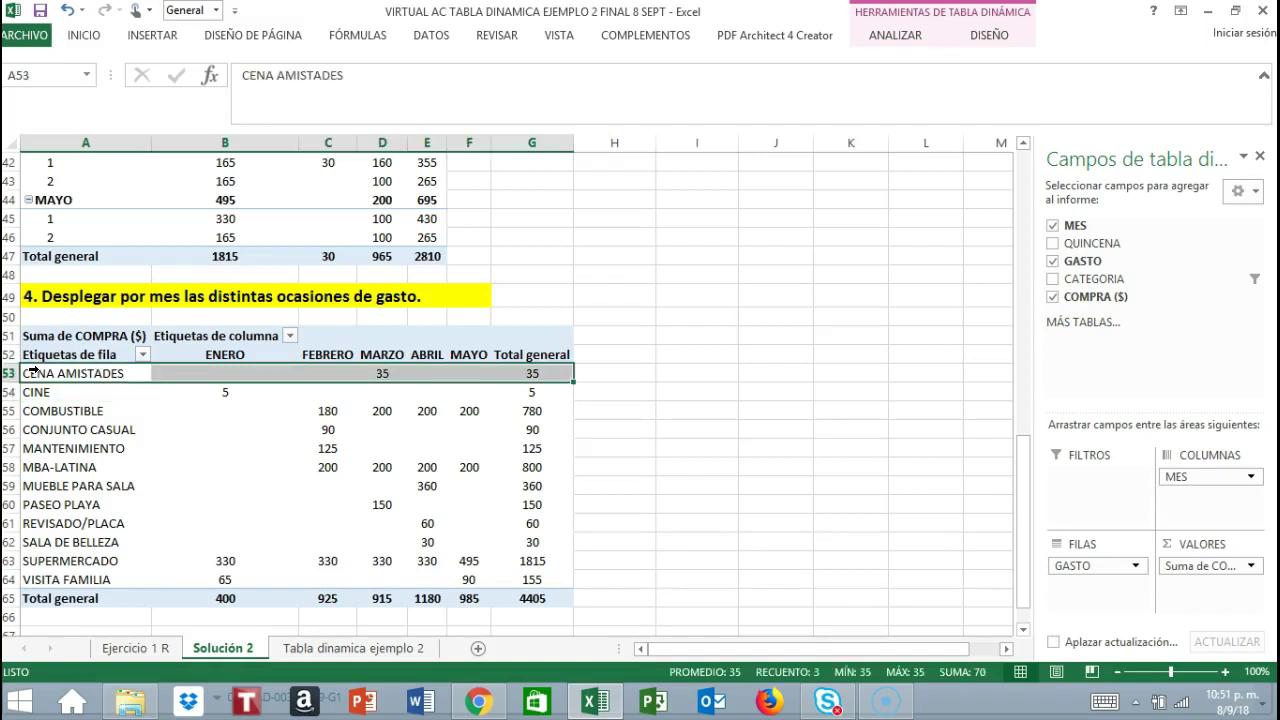
click(72, 392)
click(97, 412)
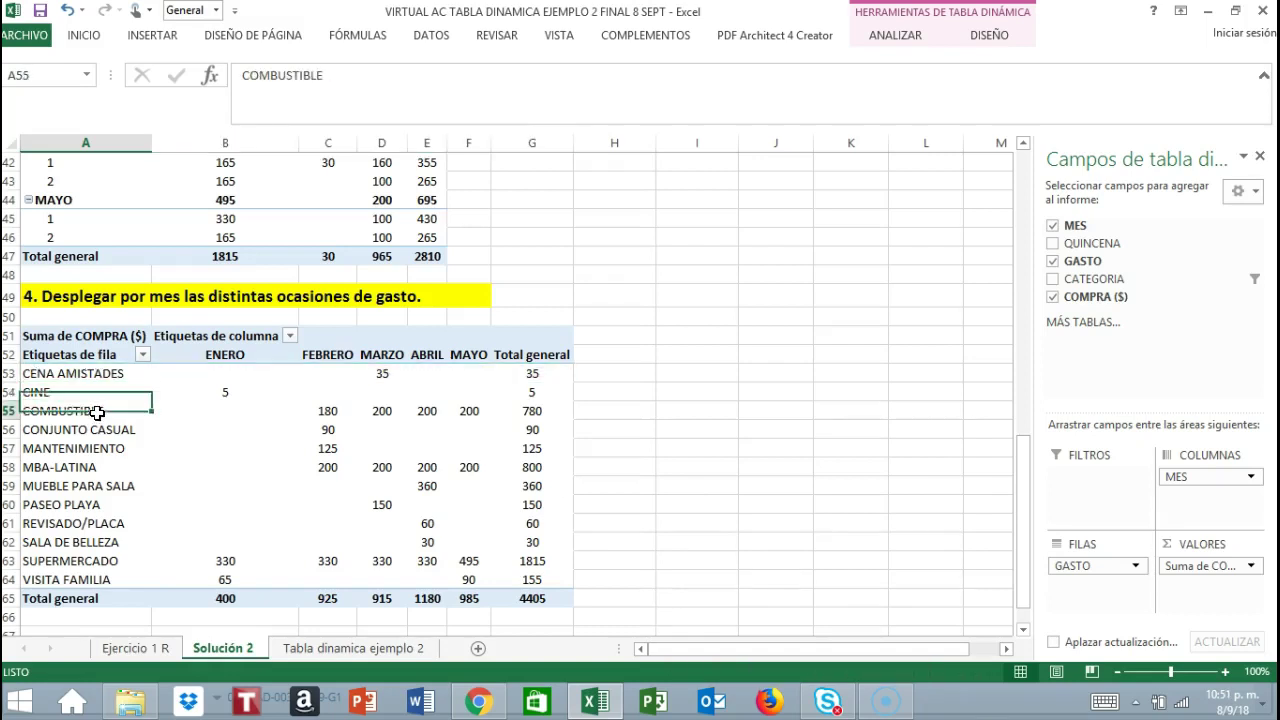
click(120, 432)
click(119, 452)
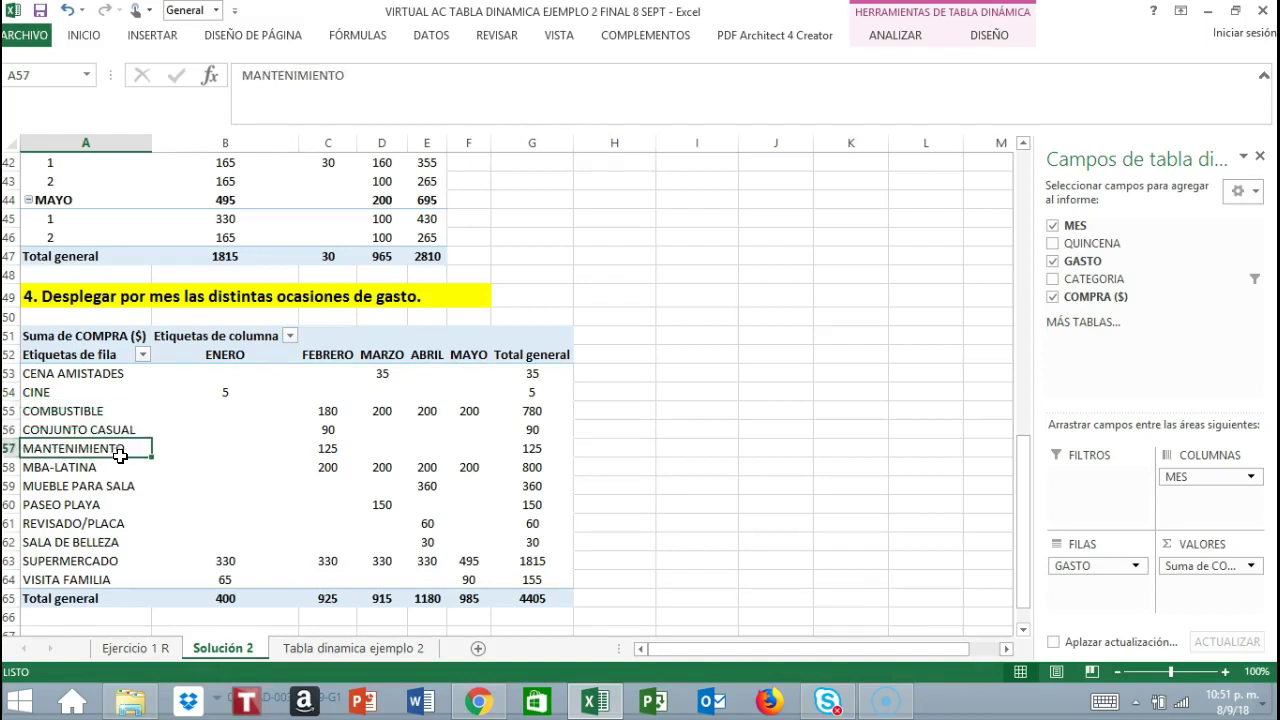
click(126, 489)
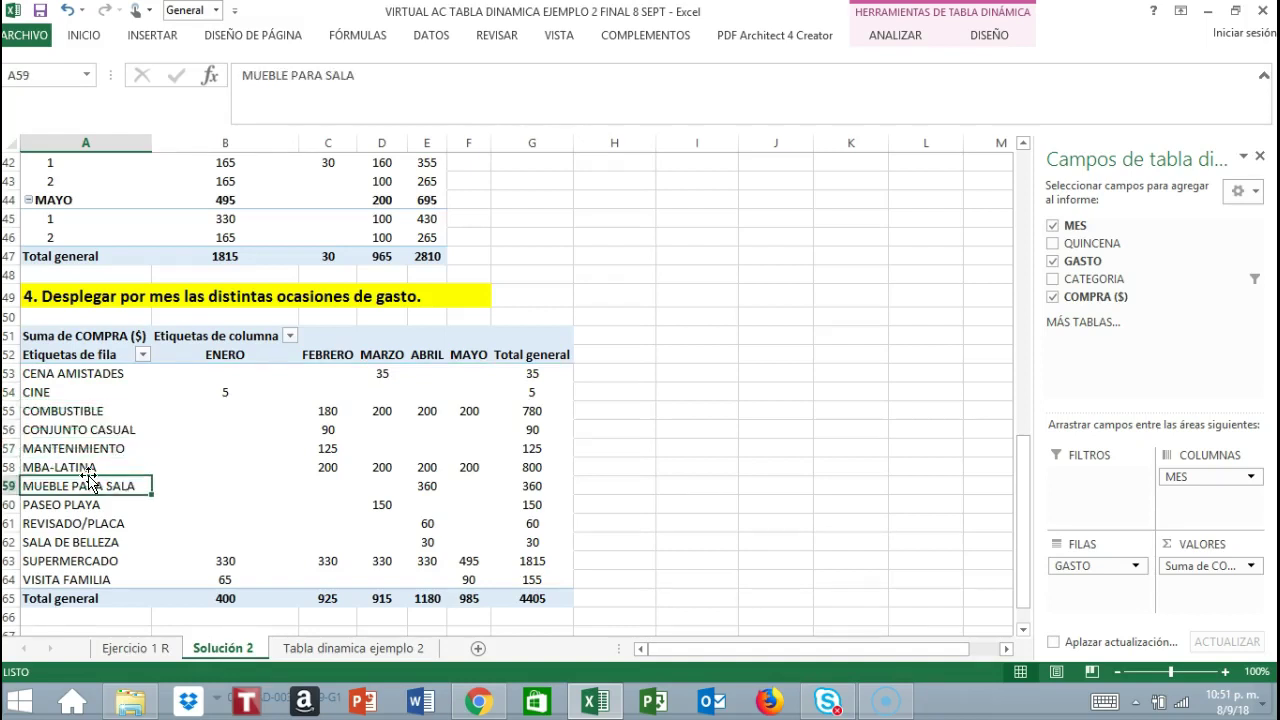
click(96, 509)
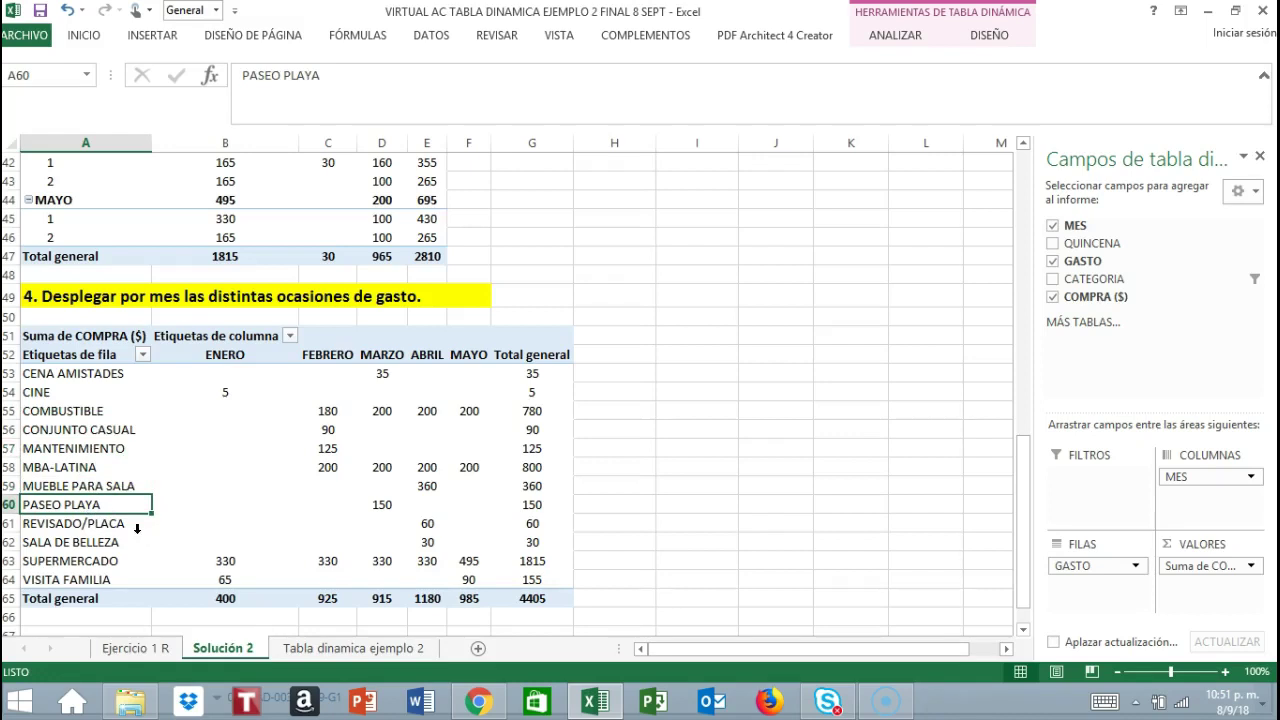
click(135, 528)
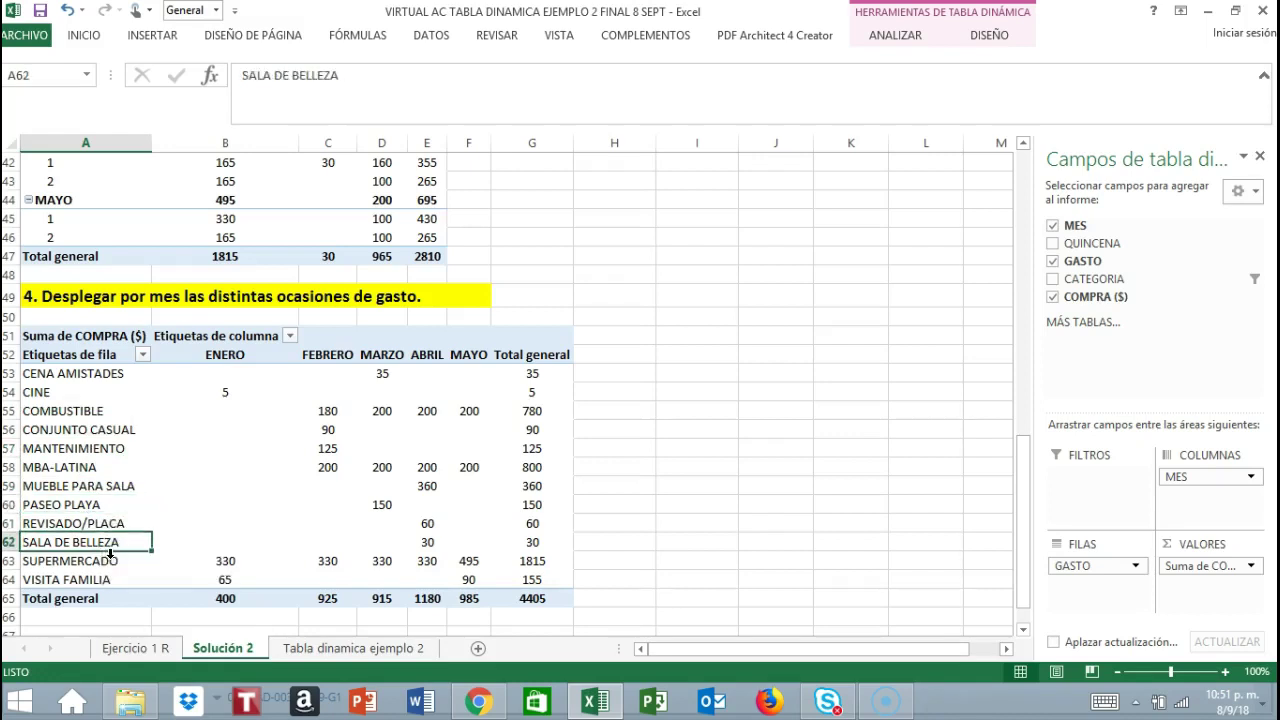
click(100, 571)
- Check the month headings from ENERO to ABRIL and the overall Total general in the question 4 pivot table
click(174, 490)
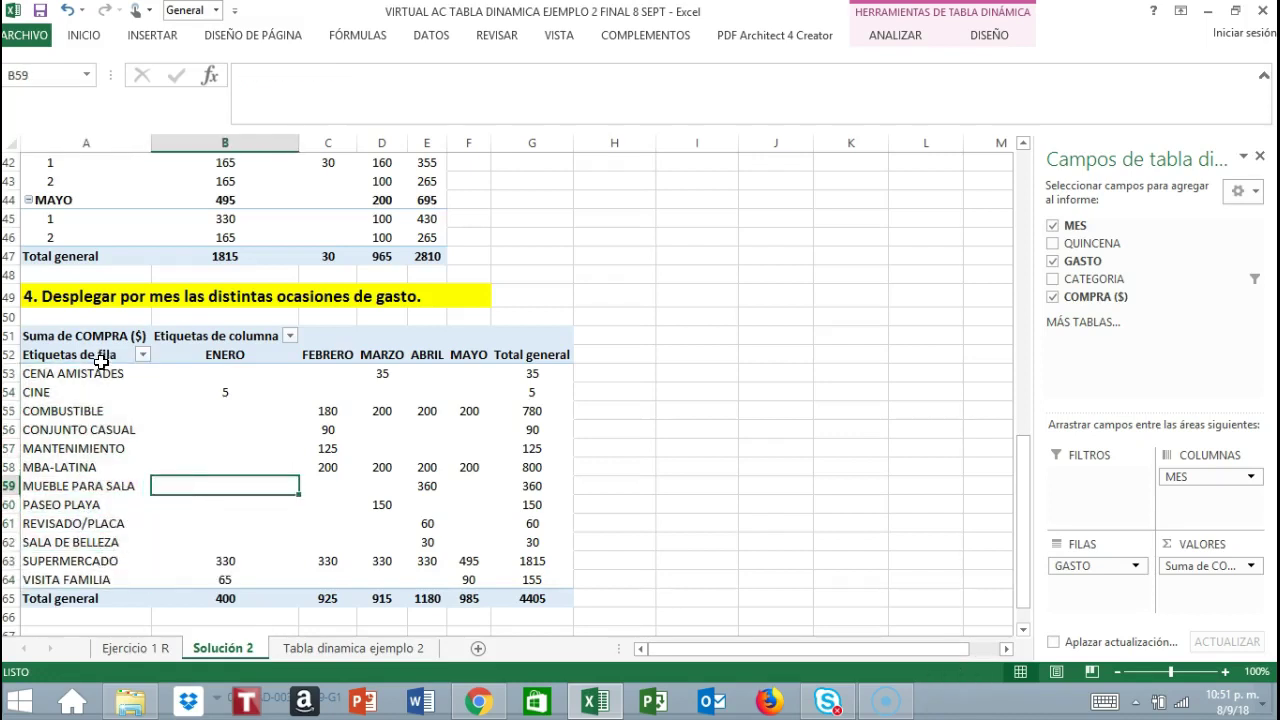
click(216, 355)
click(318, 357)
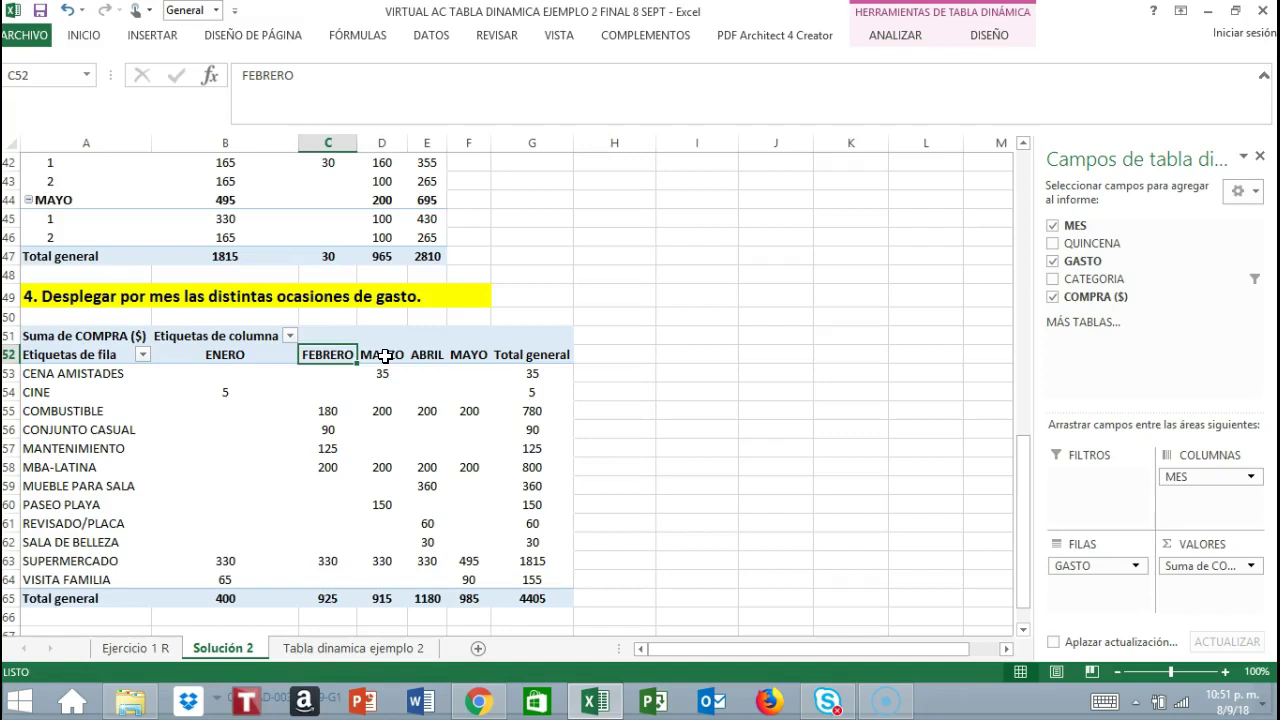
click(380, 355)
click(429, 355)
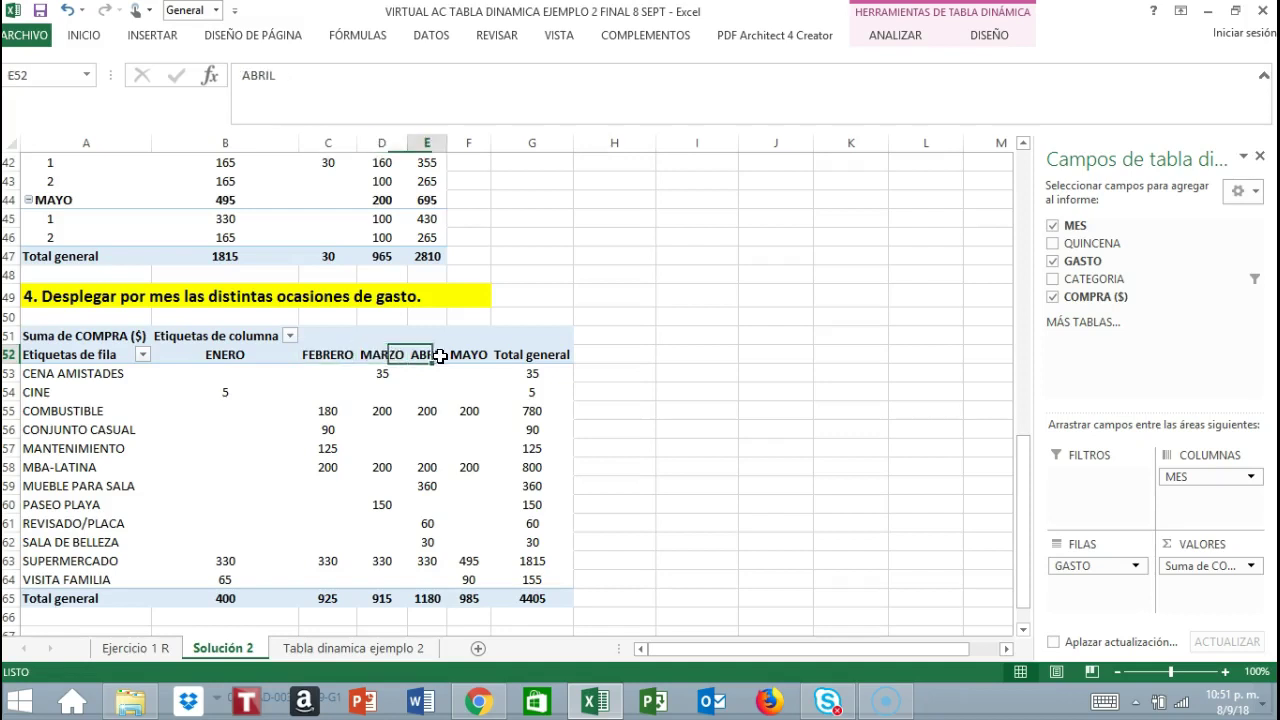
click(520, 600)
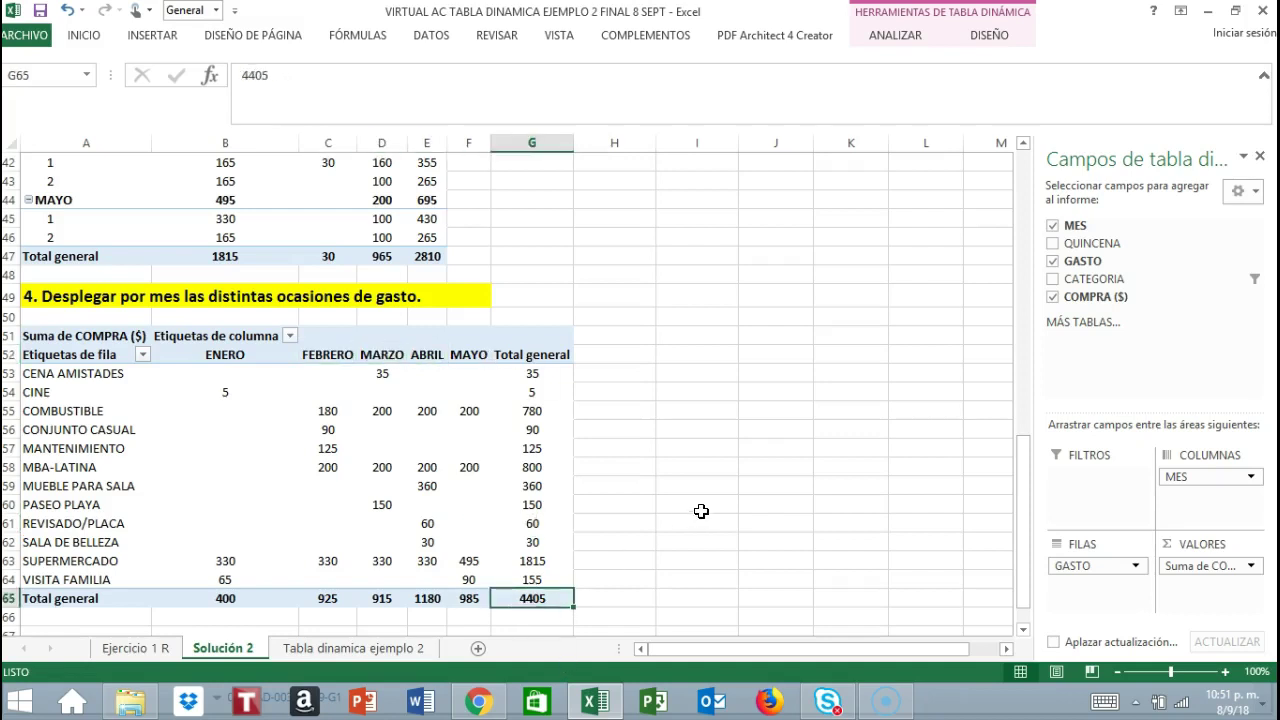
- Paste a copy of the question 4 pivot table at A69 under question 5 and clear the copy selection
scroll(701, 511, down, 2)
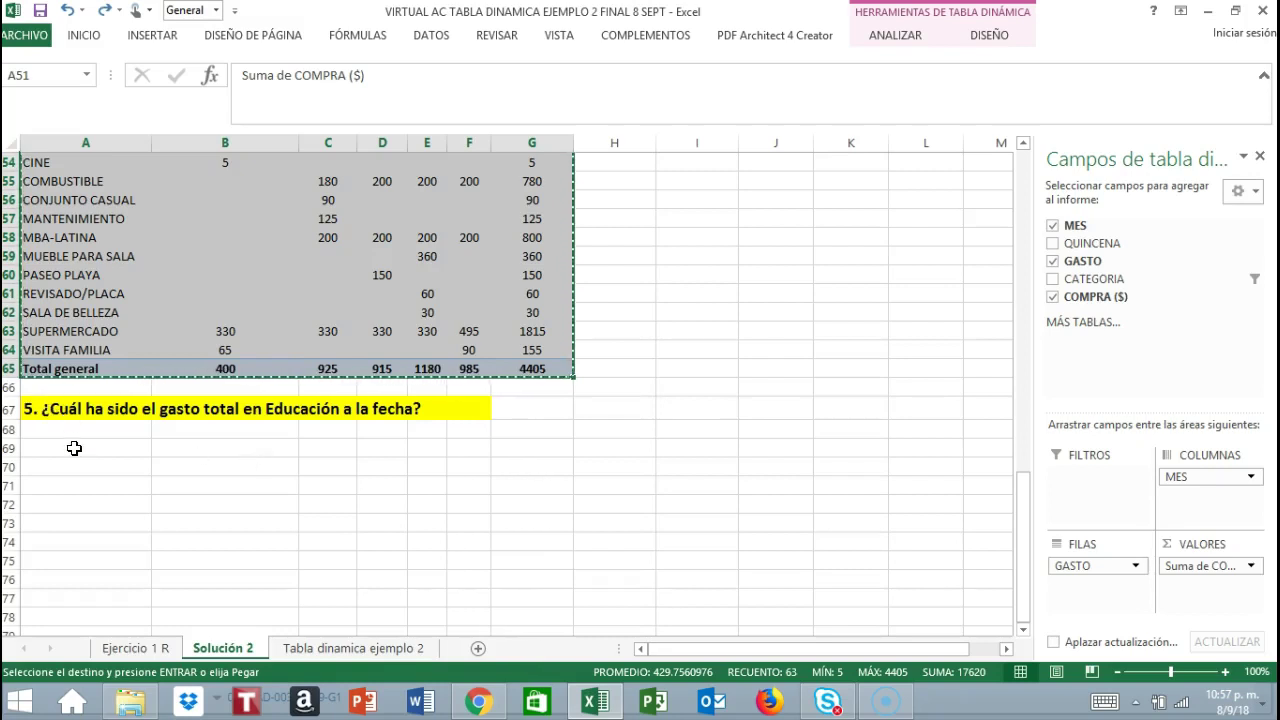
scroll(706, 366, up, 1)
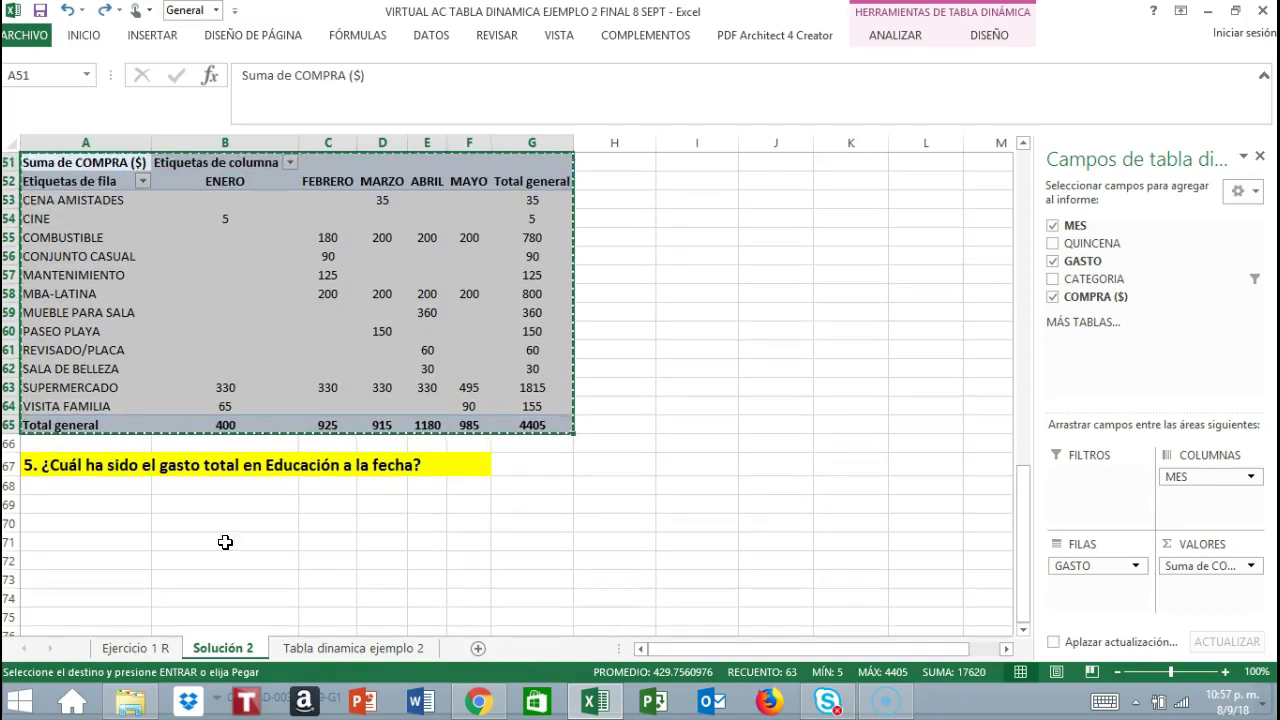
click(106, 508)
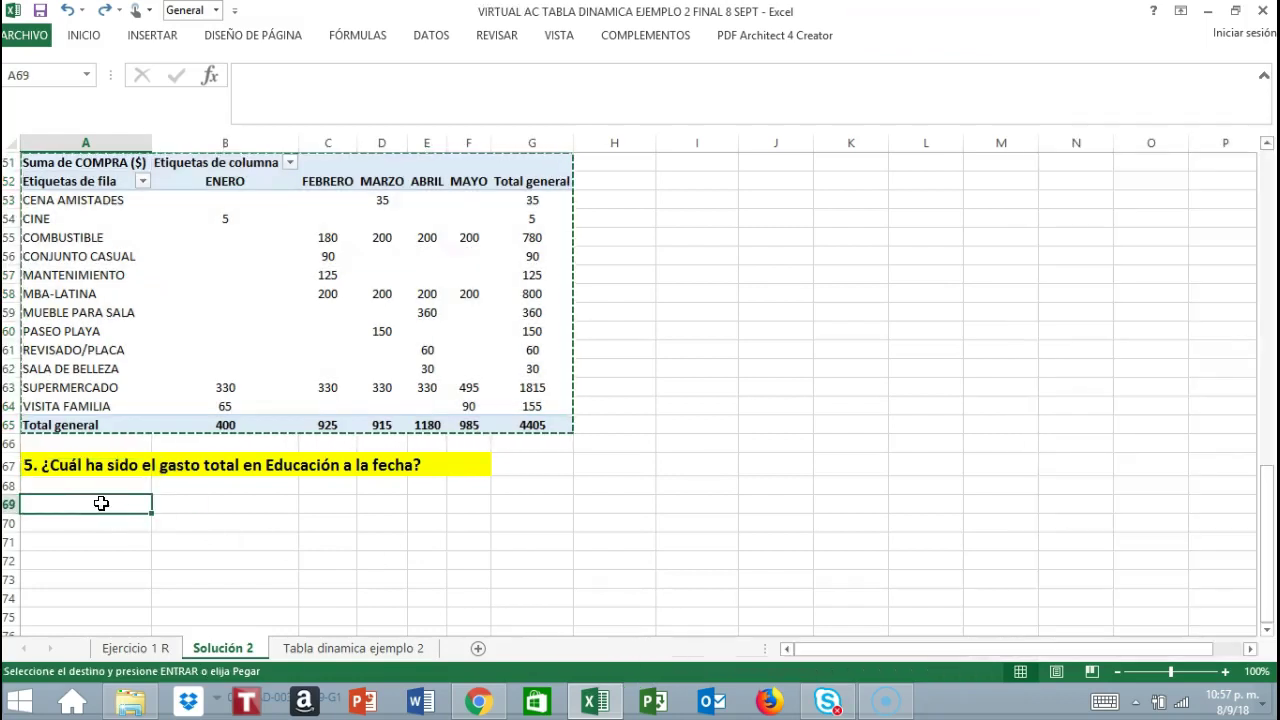
right_click(98, 508)
click(137, 216)
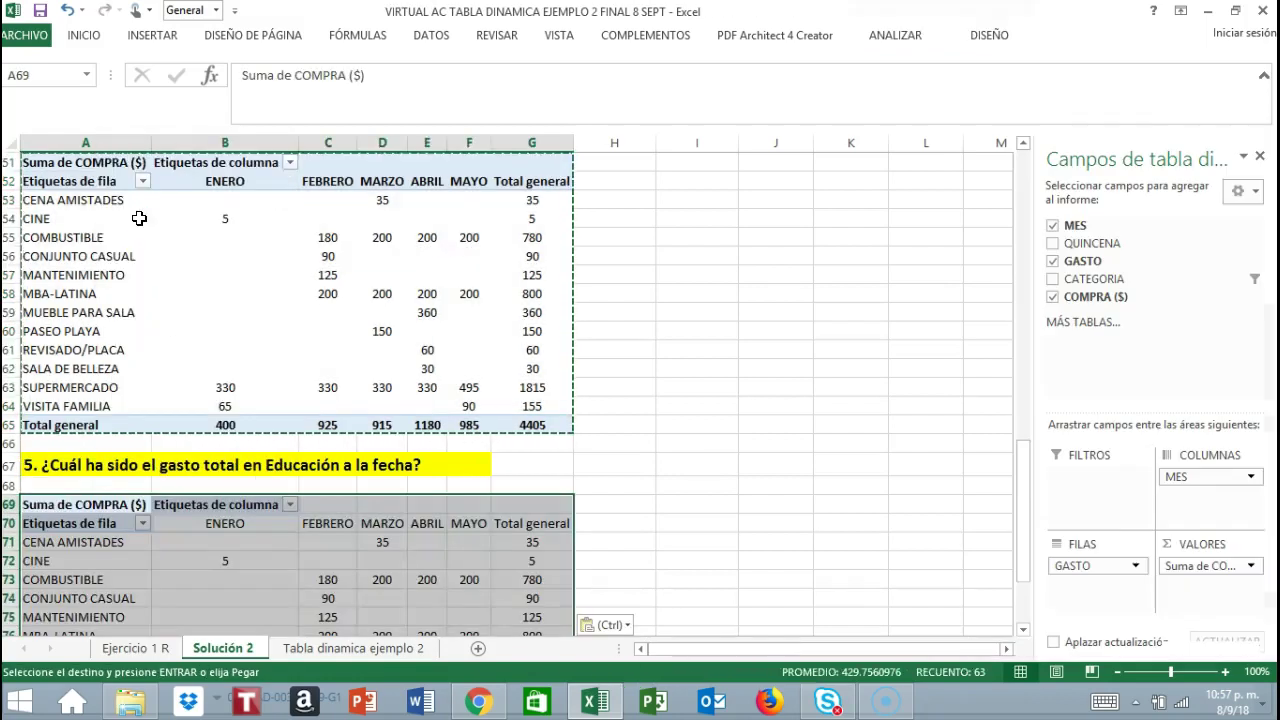
click(604, 298)
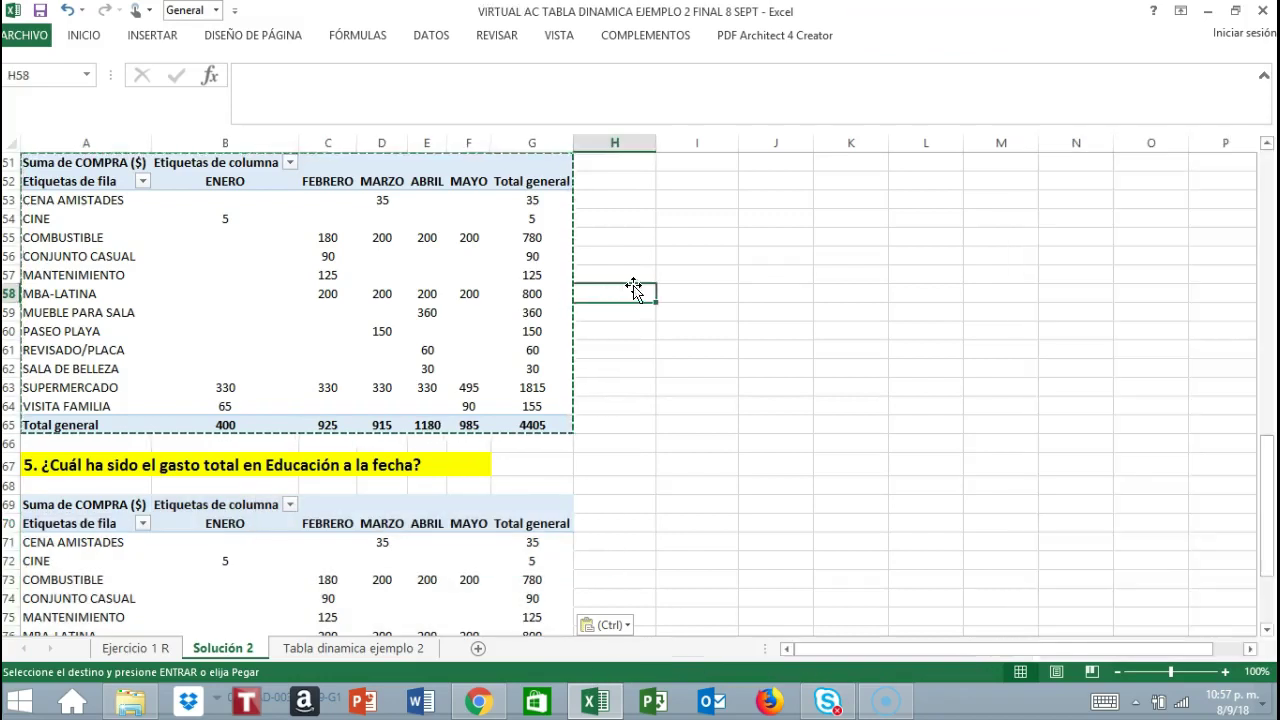
click(698, 290)
key(Escape)
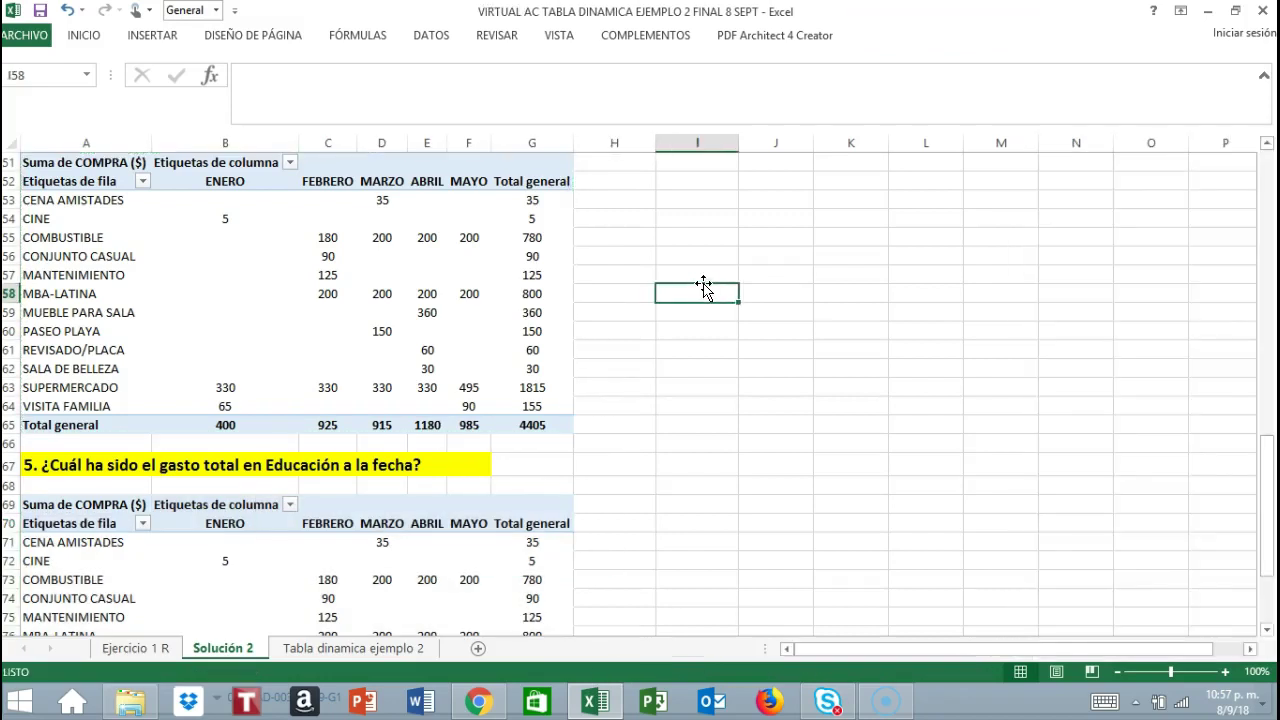
- Remove MES, GASTO and COMPRA ($) from the question 5 pivot table copy
scroll(571, 363, down, 1)
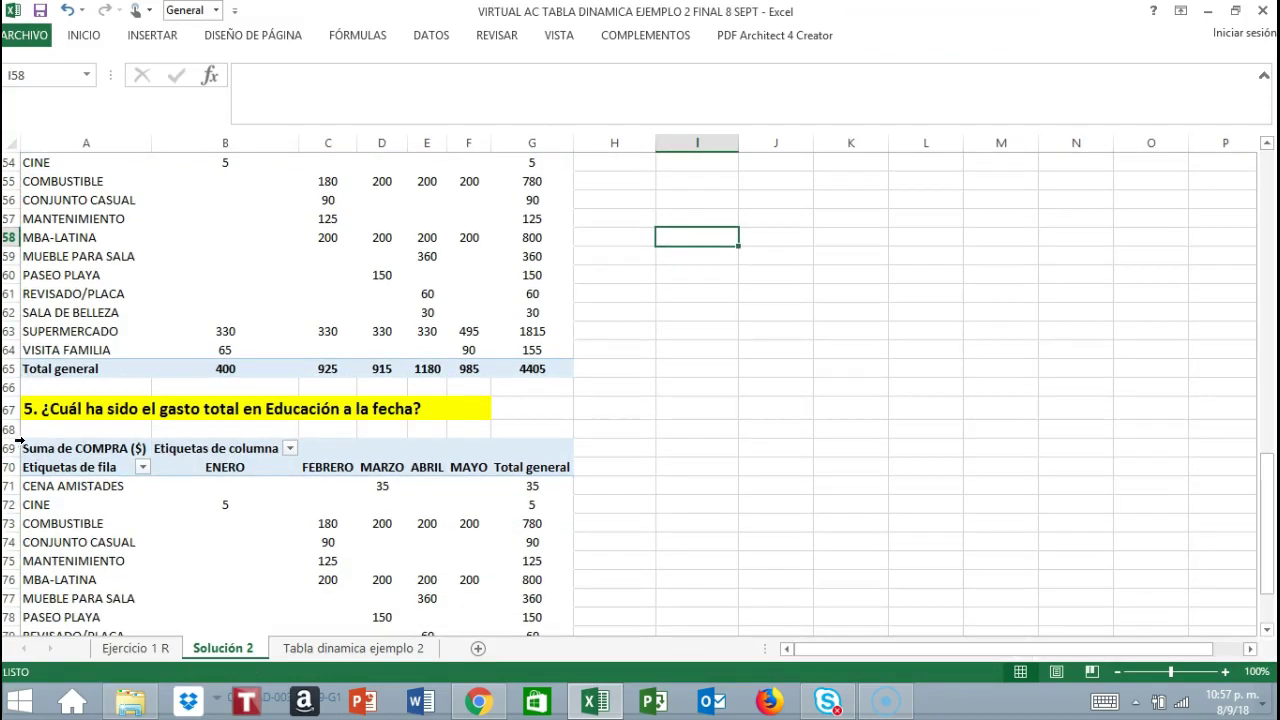
click(80, 466)
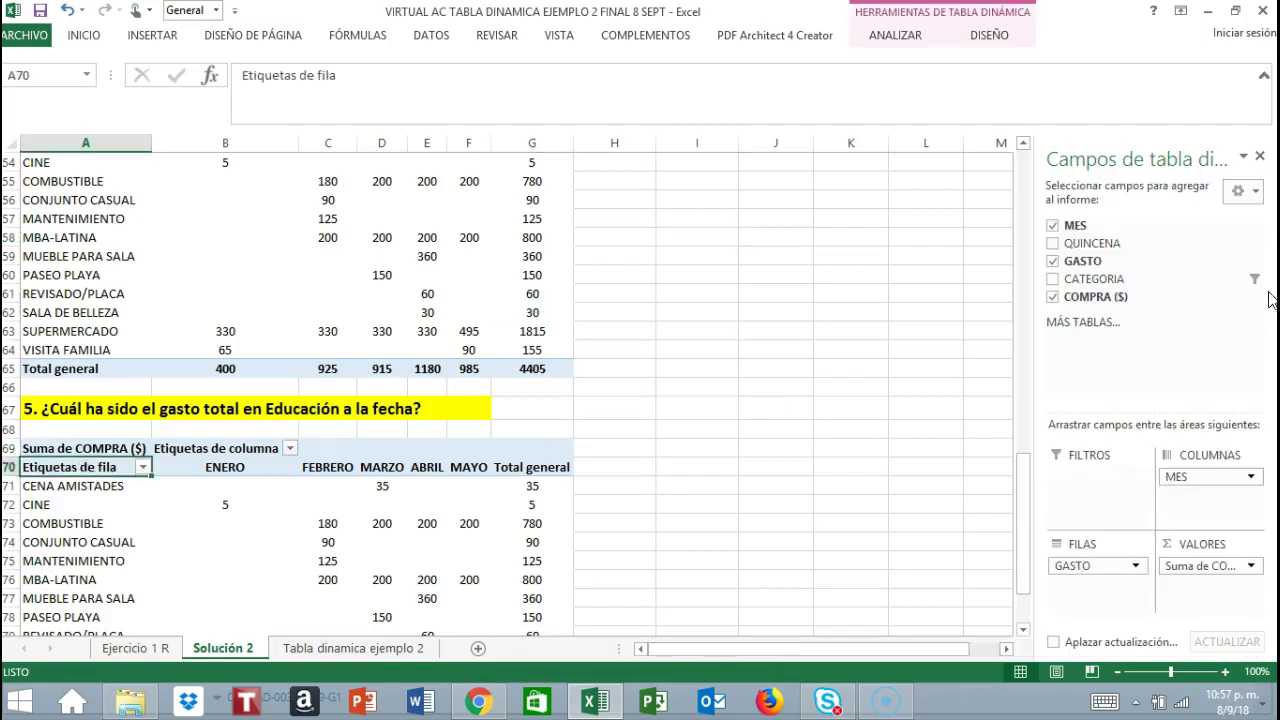
click(1053, 227)
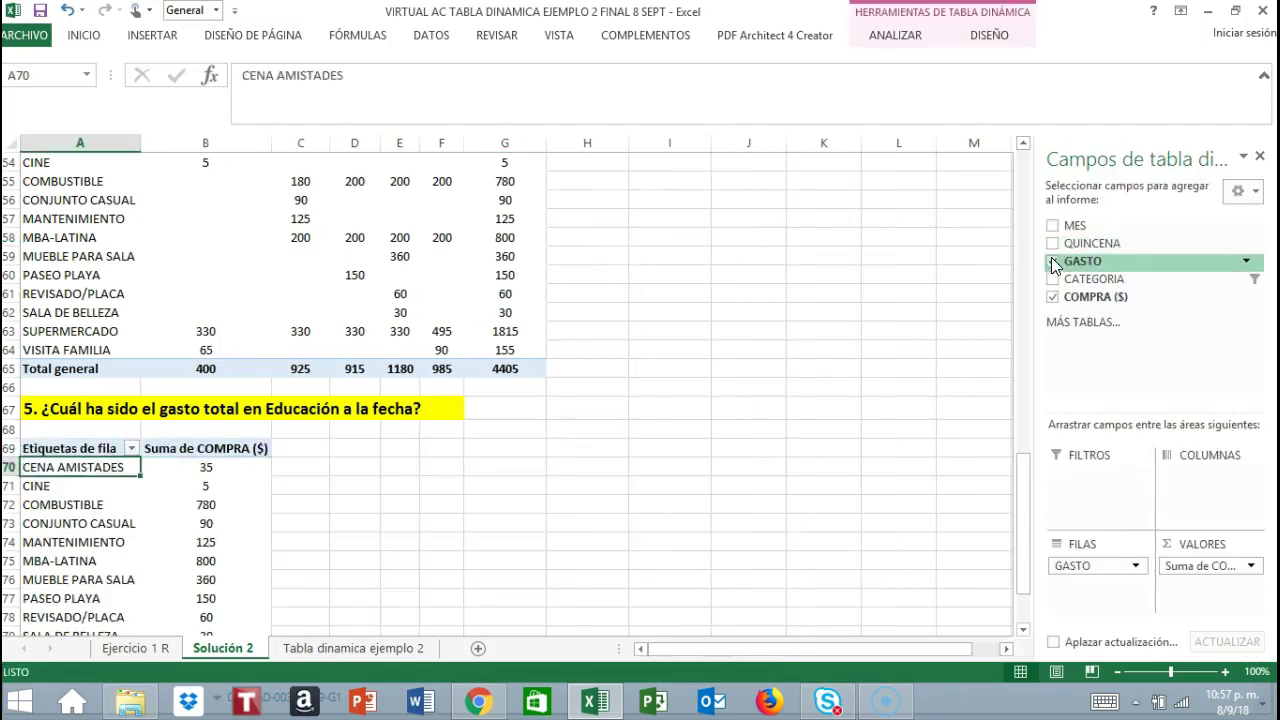
click(1053, 261)
click(1053, 297)
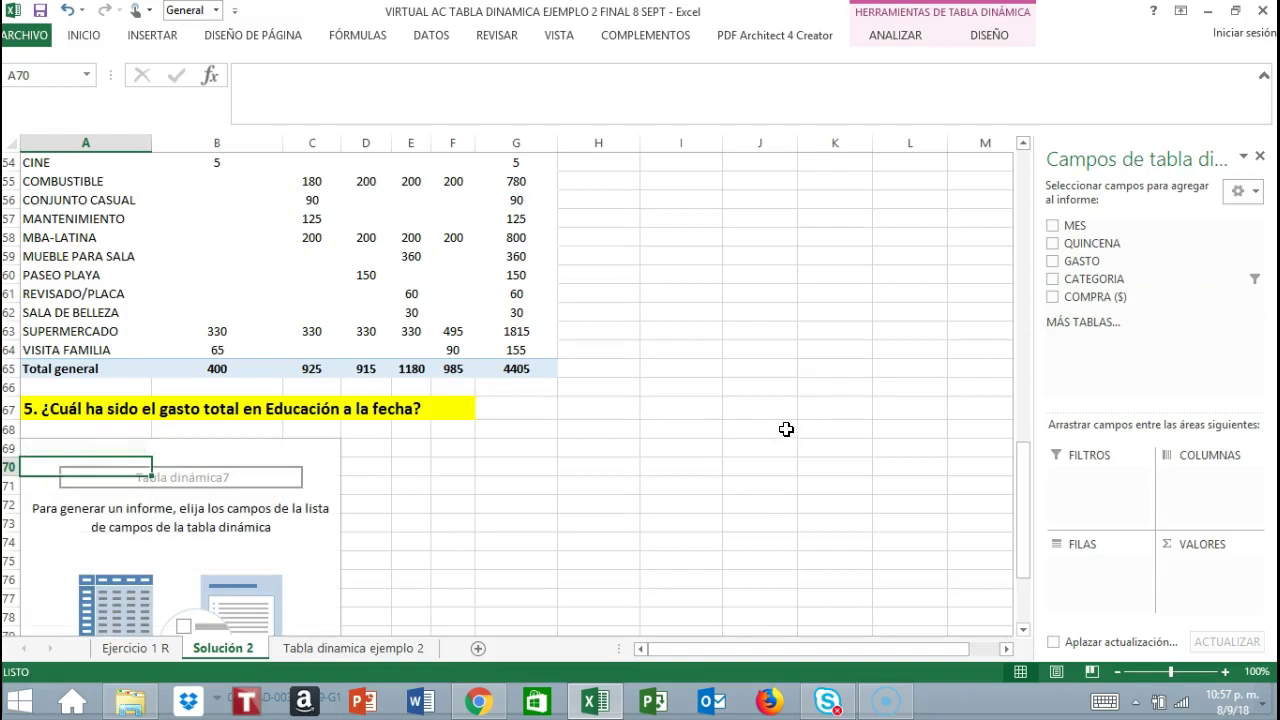
- Place CATEGORIA in the rows of the question 5 pivot table and set its filter to include all categories
click(230, 490)
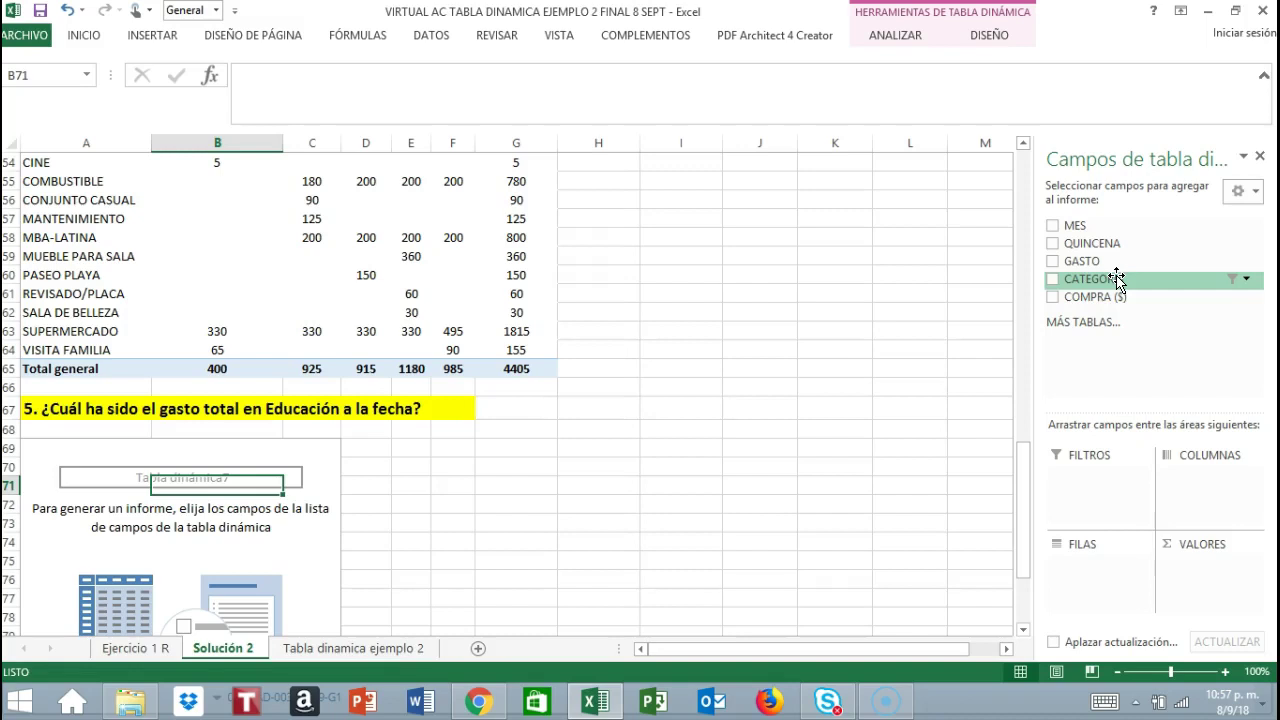
drag(1117, 280, 1090, 562)
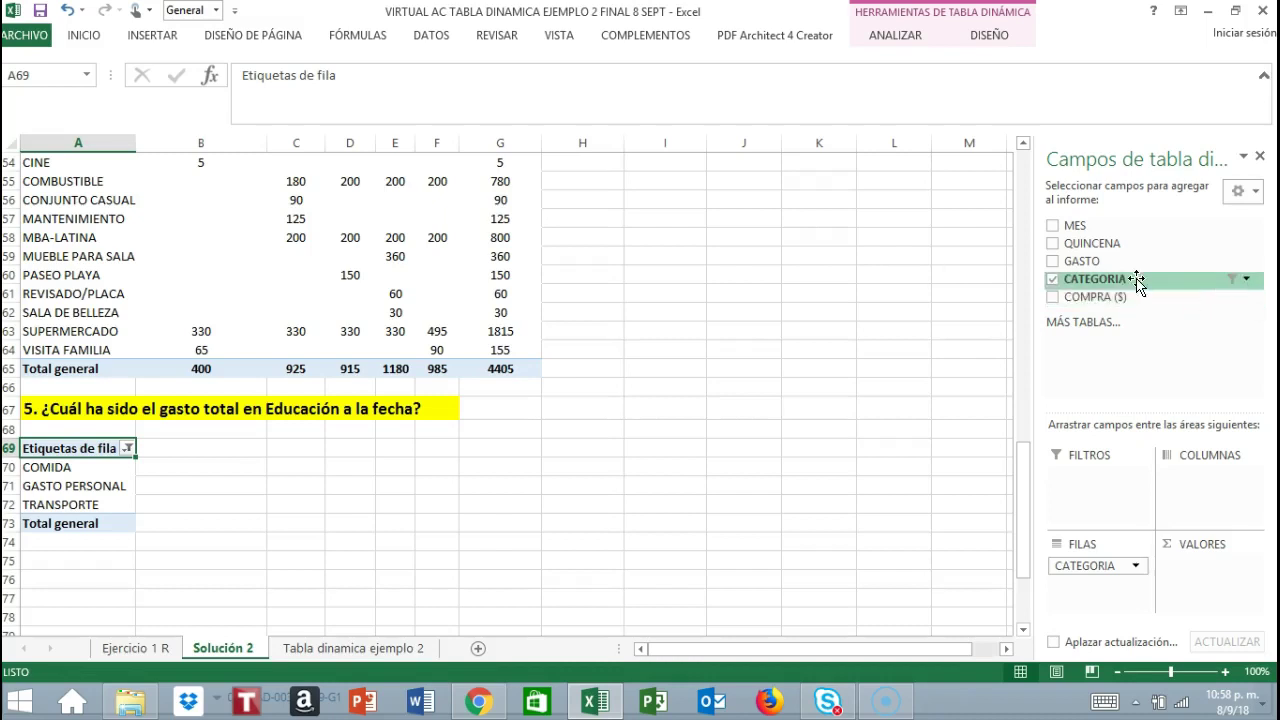
click(1245, 282)
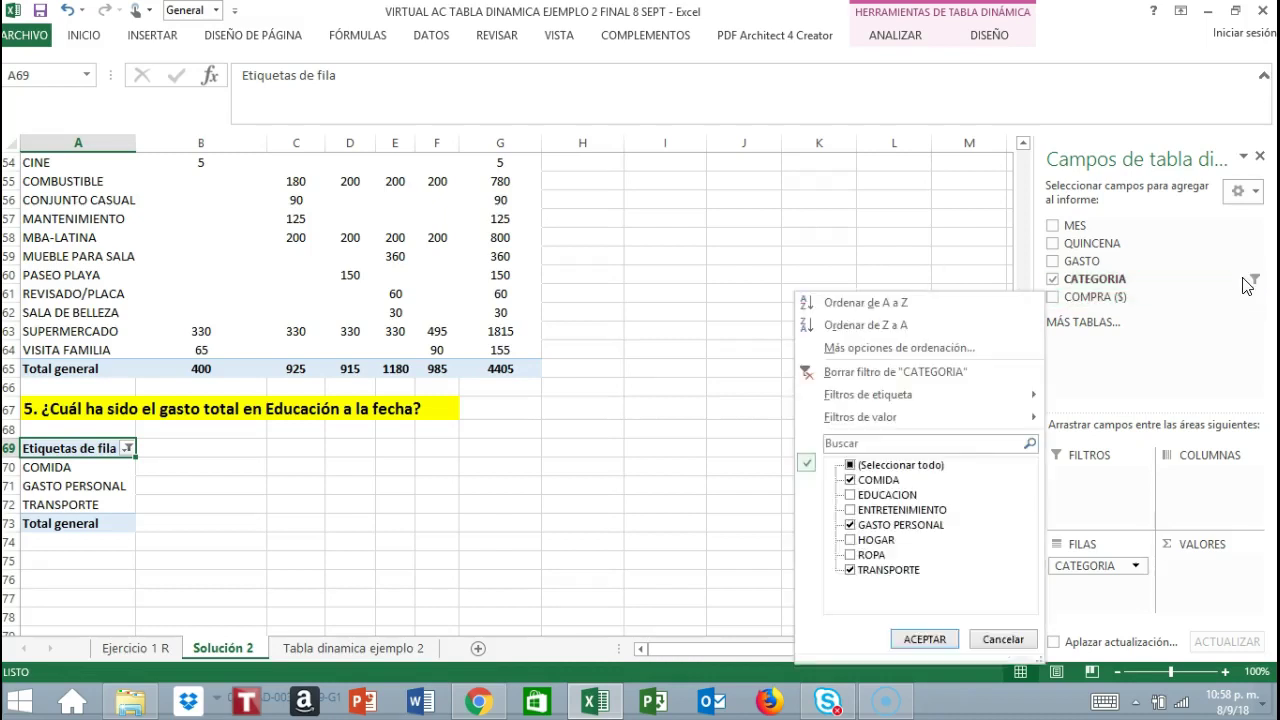
click(851, 466)
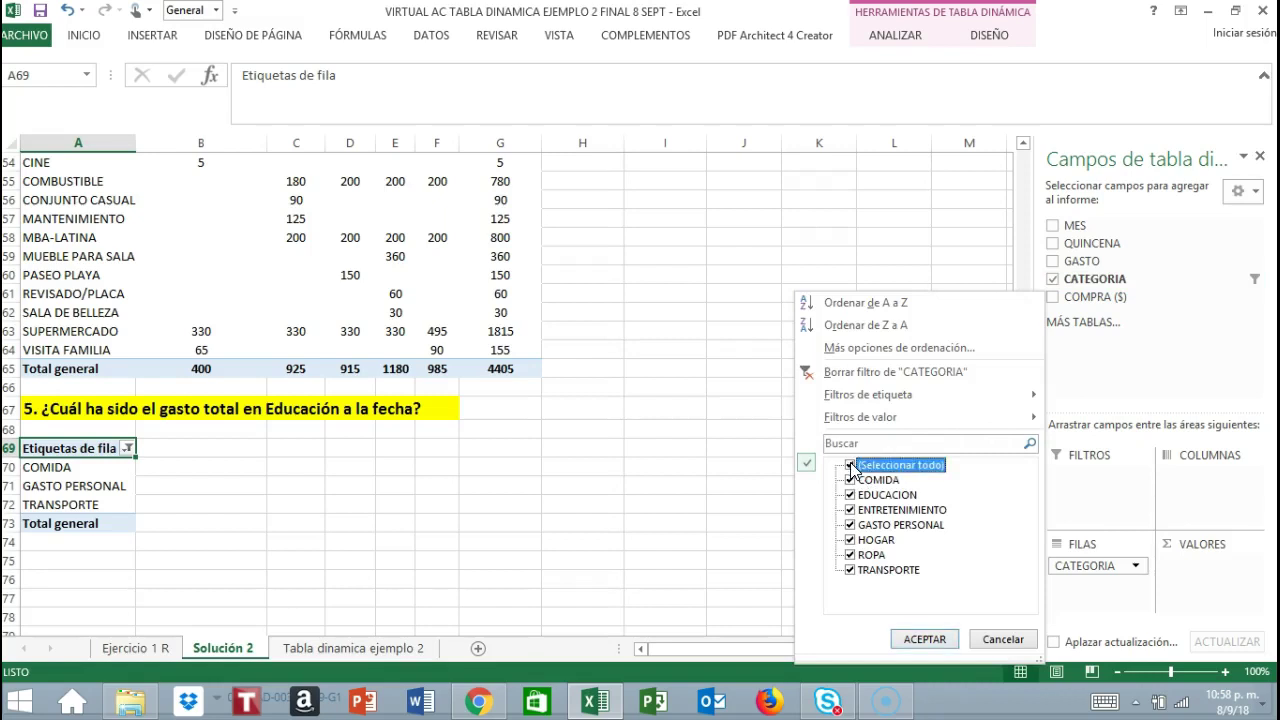
click(936, 641)
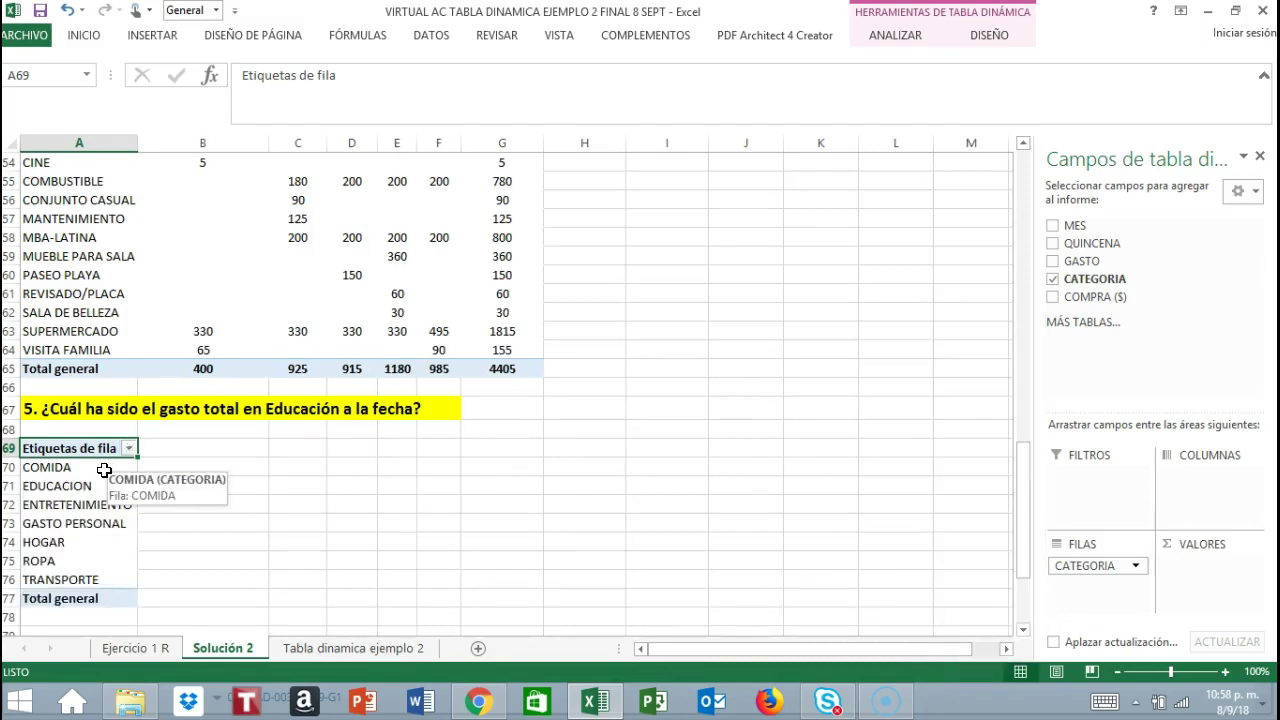
click(100, 468)
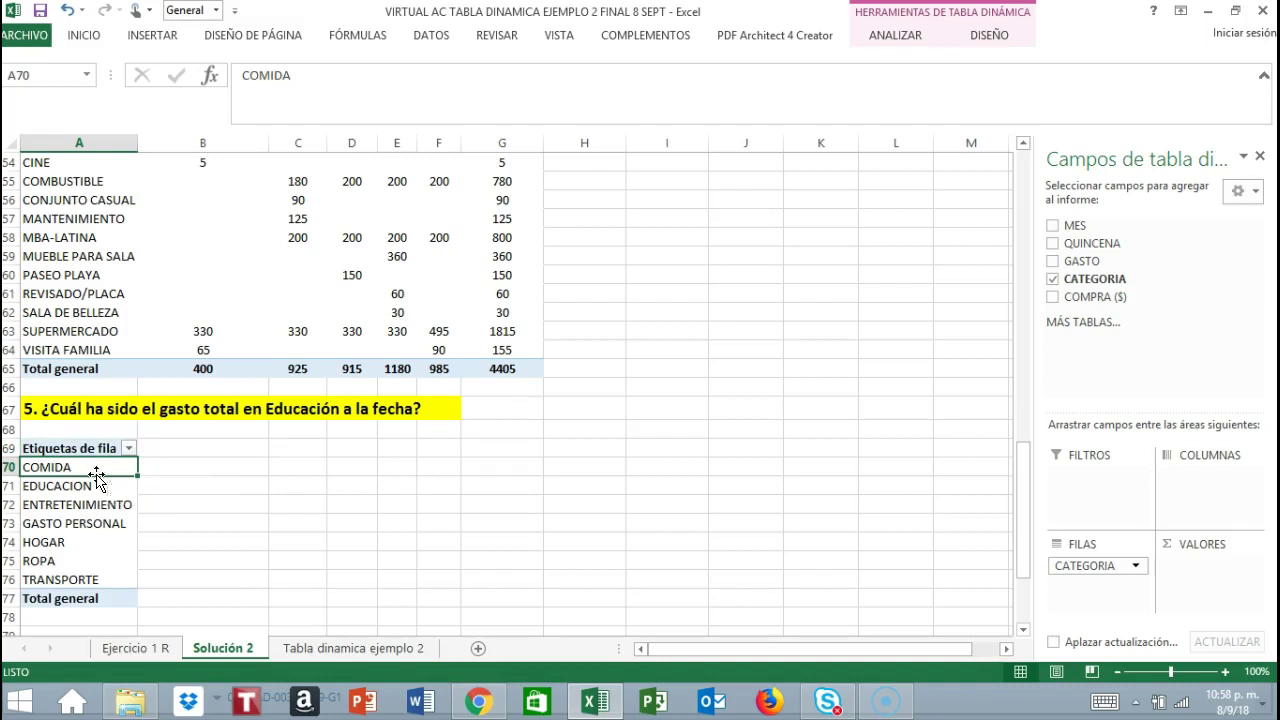
click(115, 489)
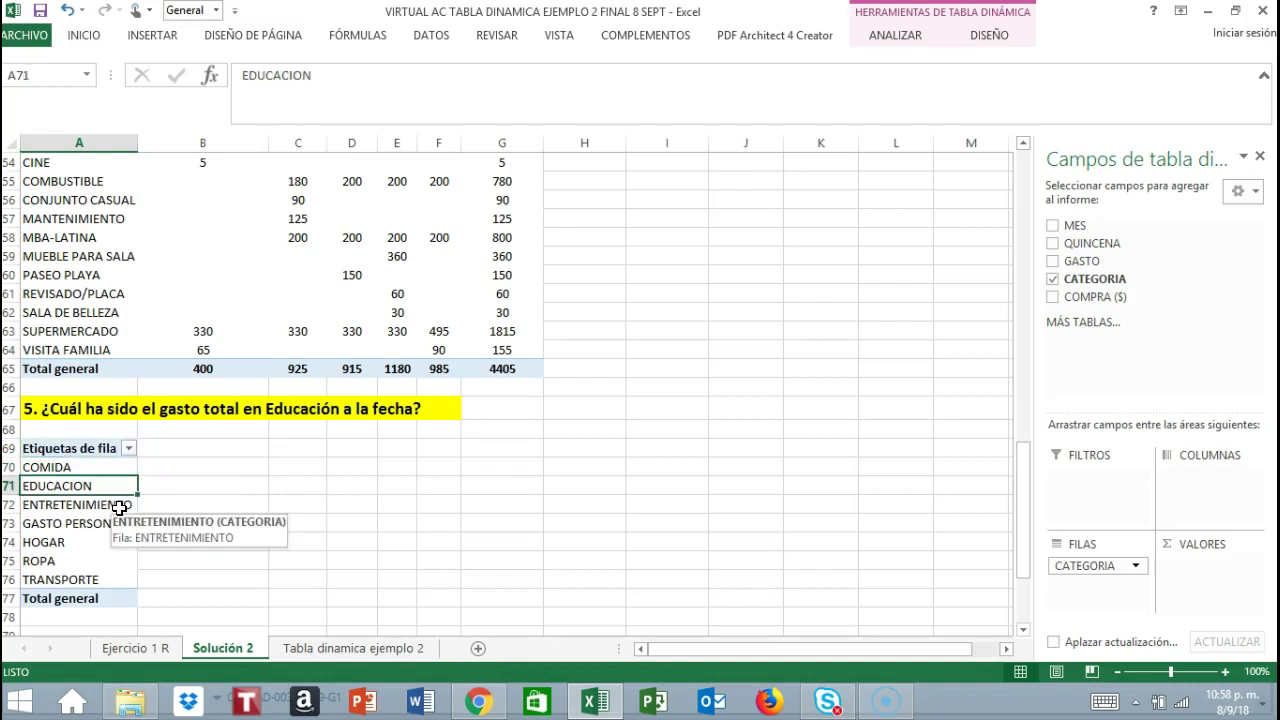
click(122, 505)
click(123, 523)
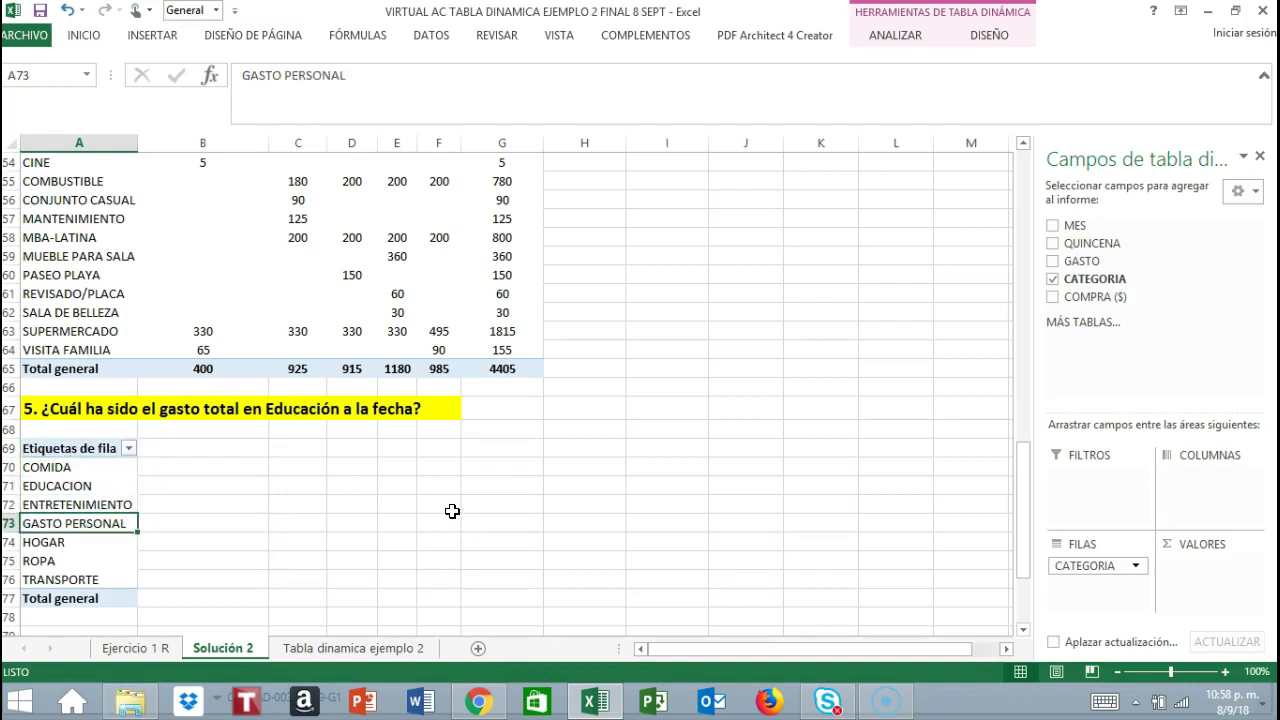
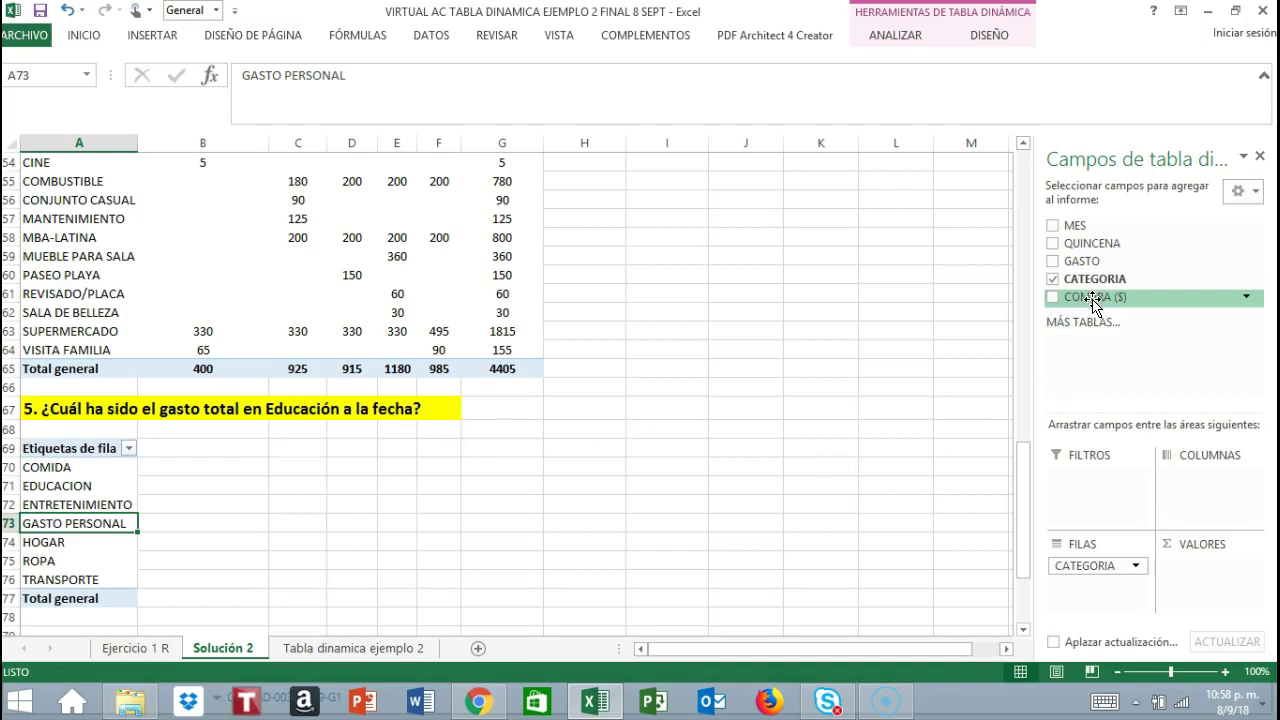
- Add COMPRA ($) as a summed value to the question 5 pivot table and compare its grand total with question 4's
drag(1097, 295, 1203, 571)
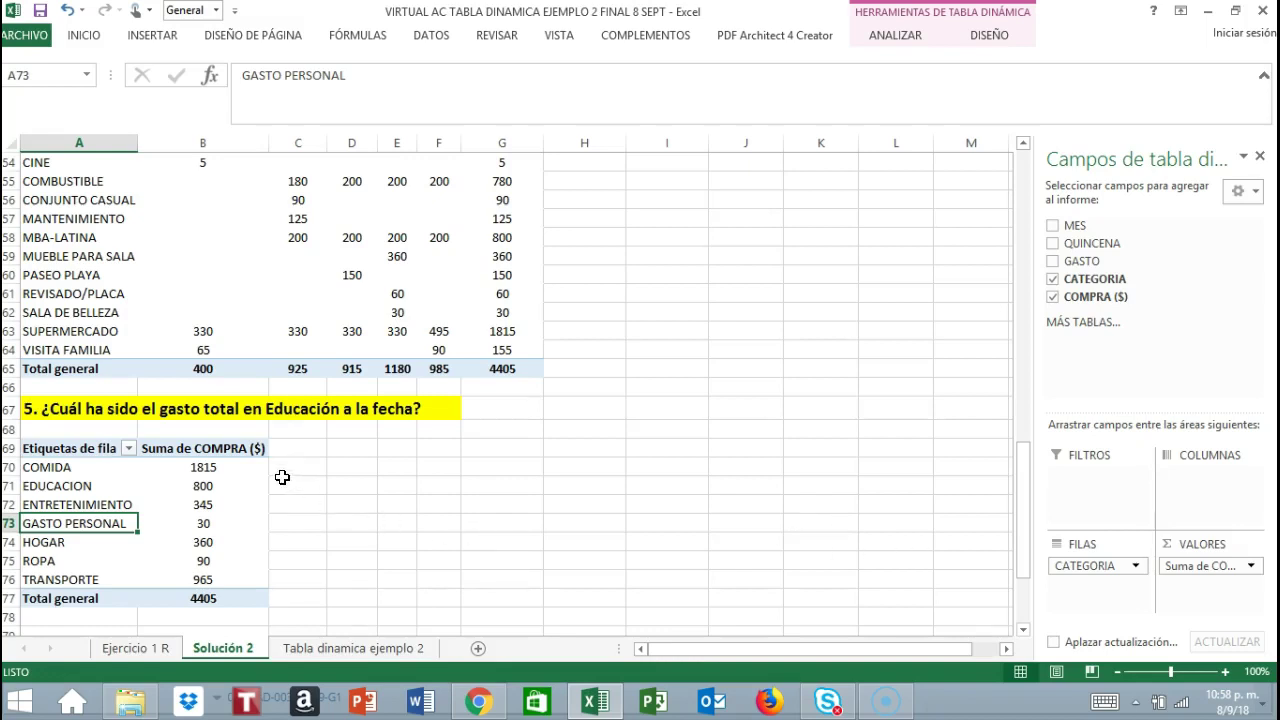
click(222, 598)
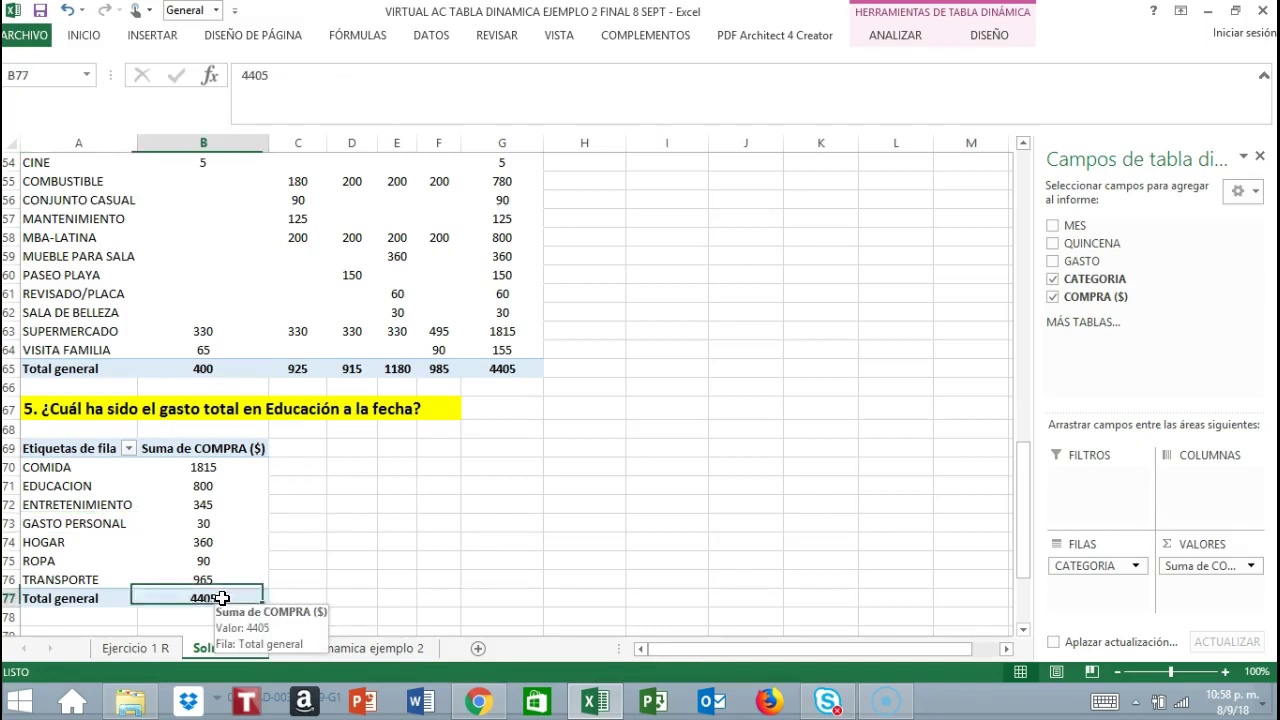
click(511, 369)
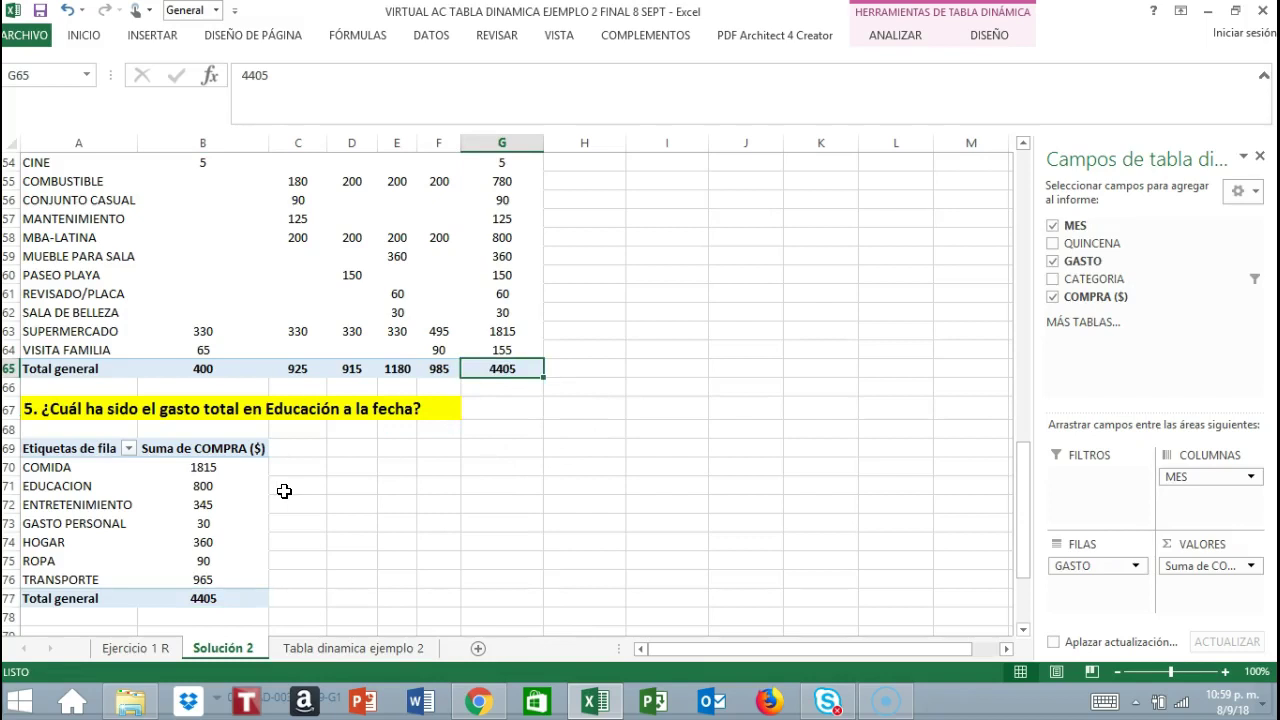
- Filter the question 5 pivot table's row labels to show only the EDUCACION category and check its spending total
click(128, 453)
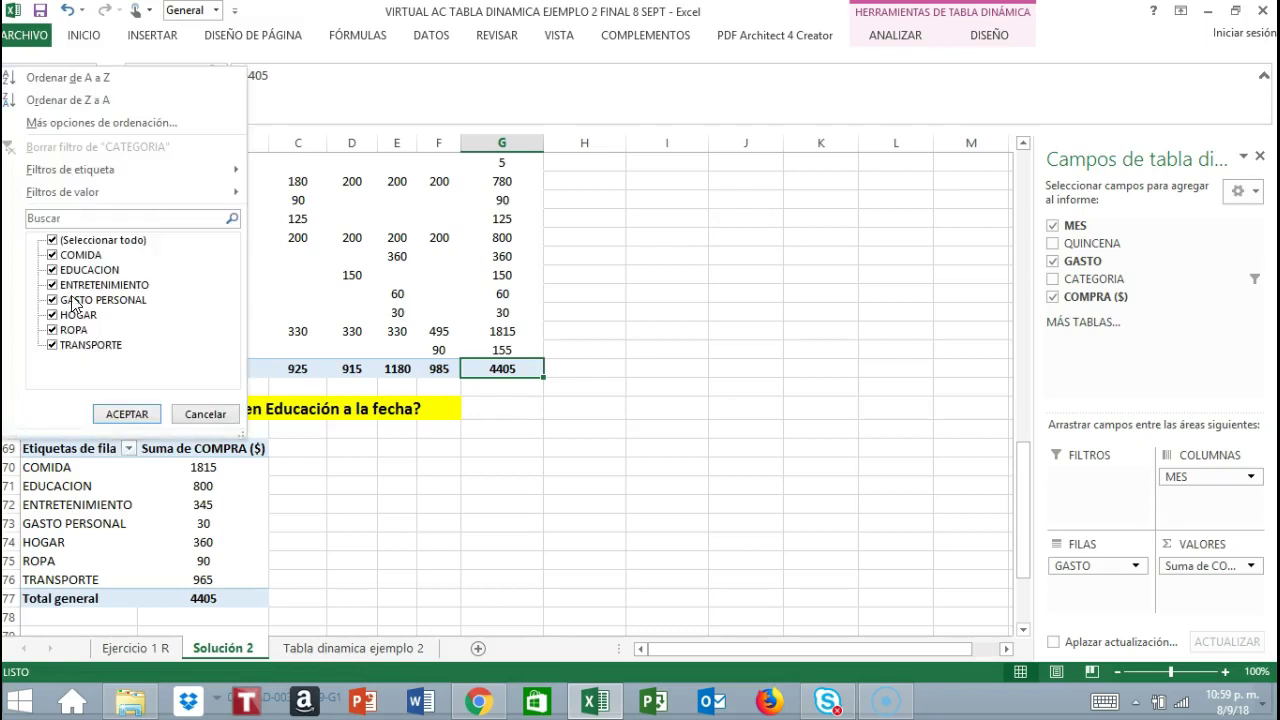
click(53, 241)
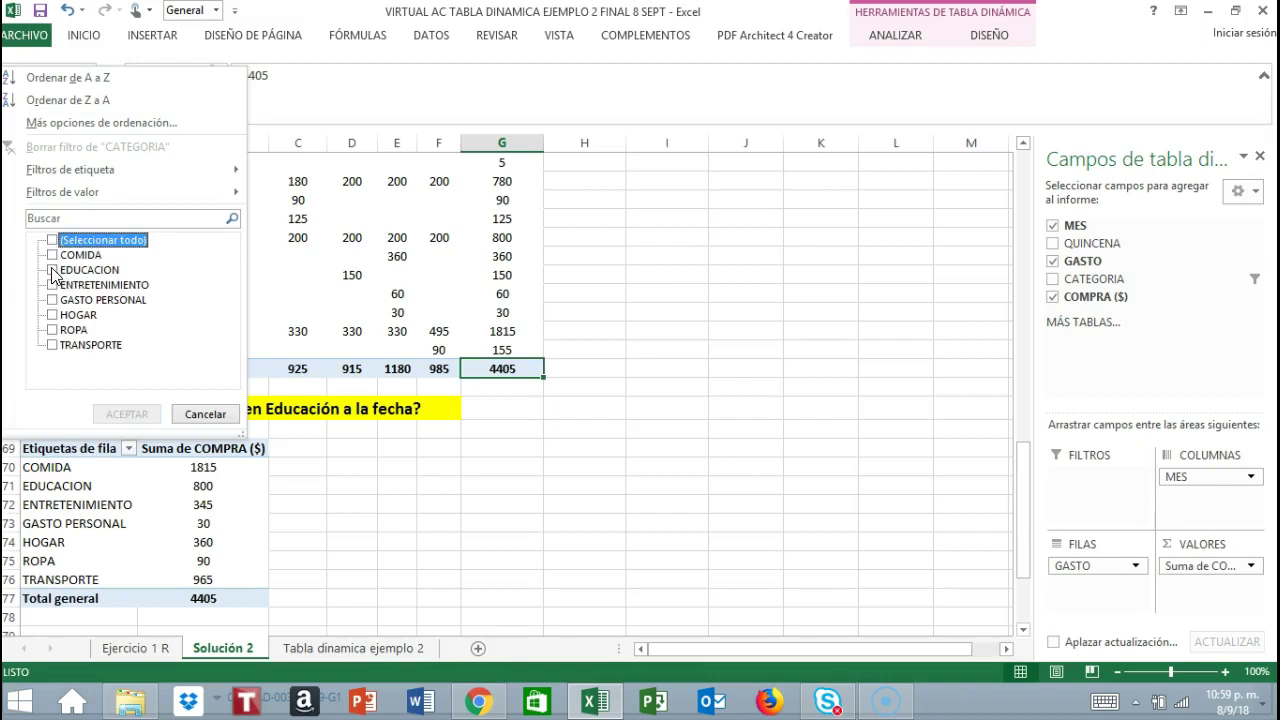
click(53, 270)
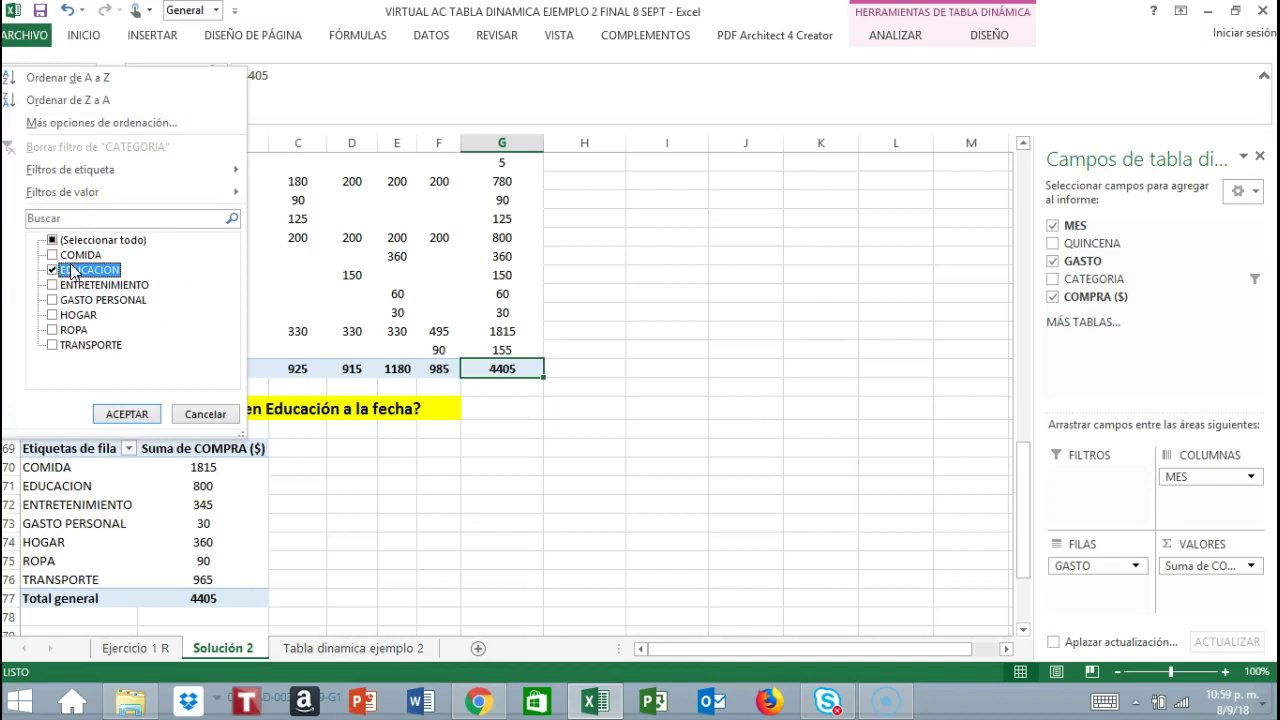
click(127, 414)
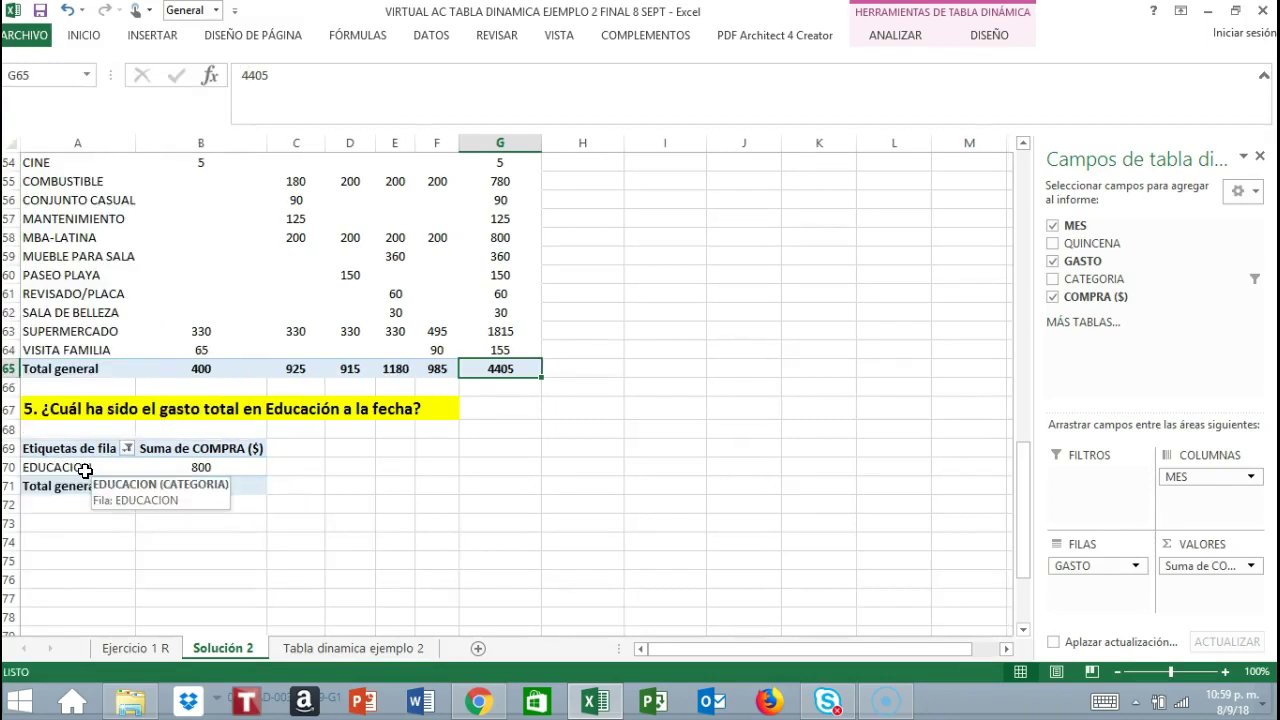
mouse_move(183, 478)
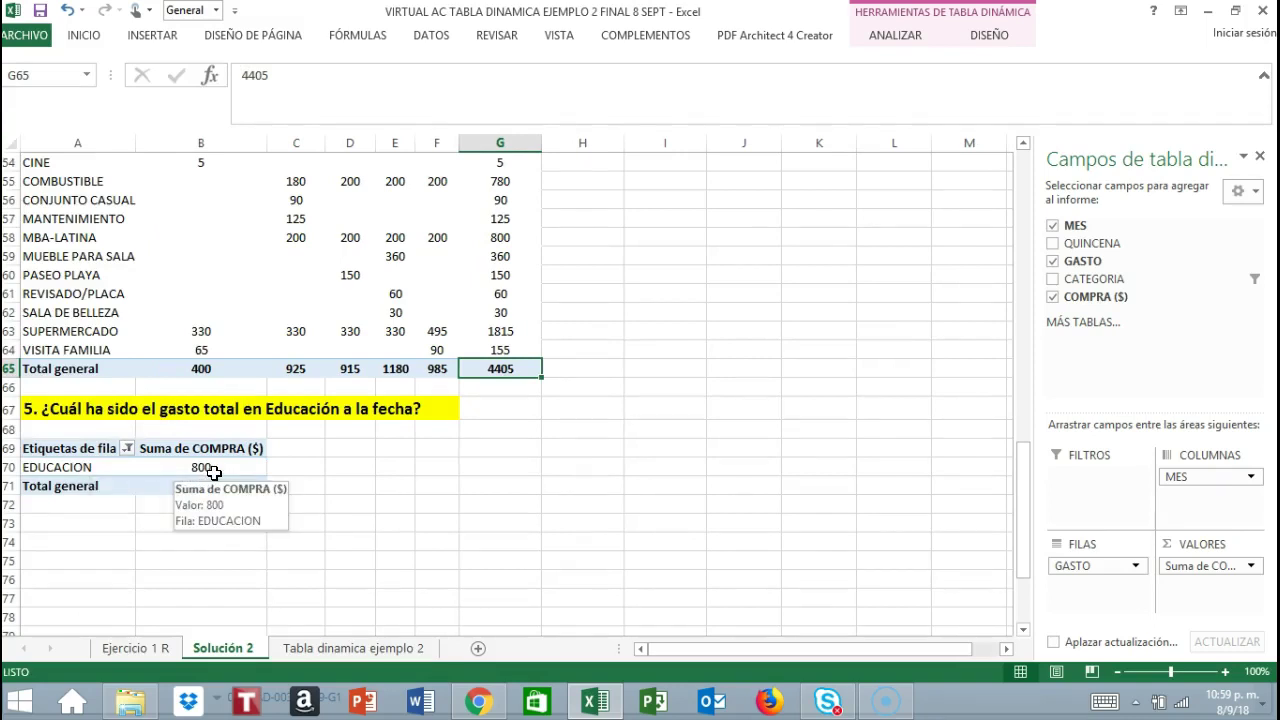
click(213, 473)
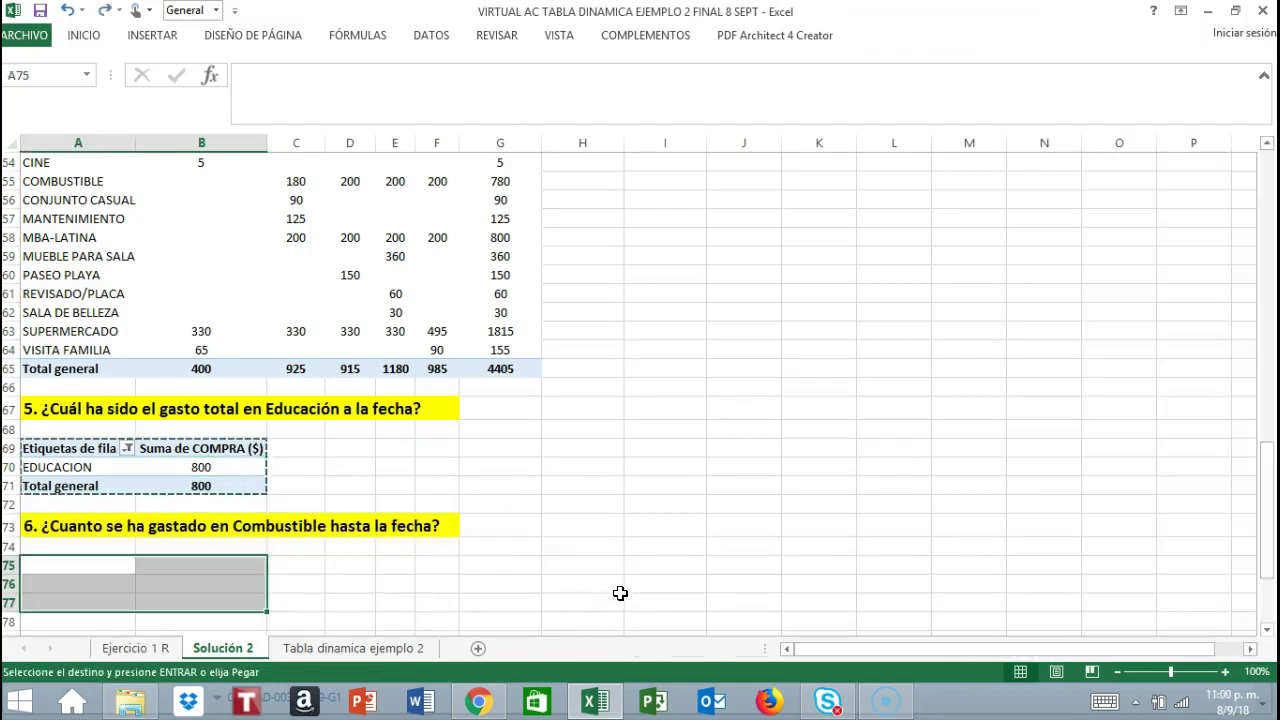
- Paste a copy of the question 5 pivot table at A75 under question 6 and clear the copy selection
scroll(640, 590, down, 2)
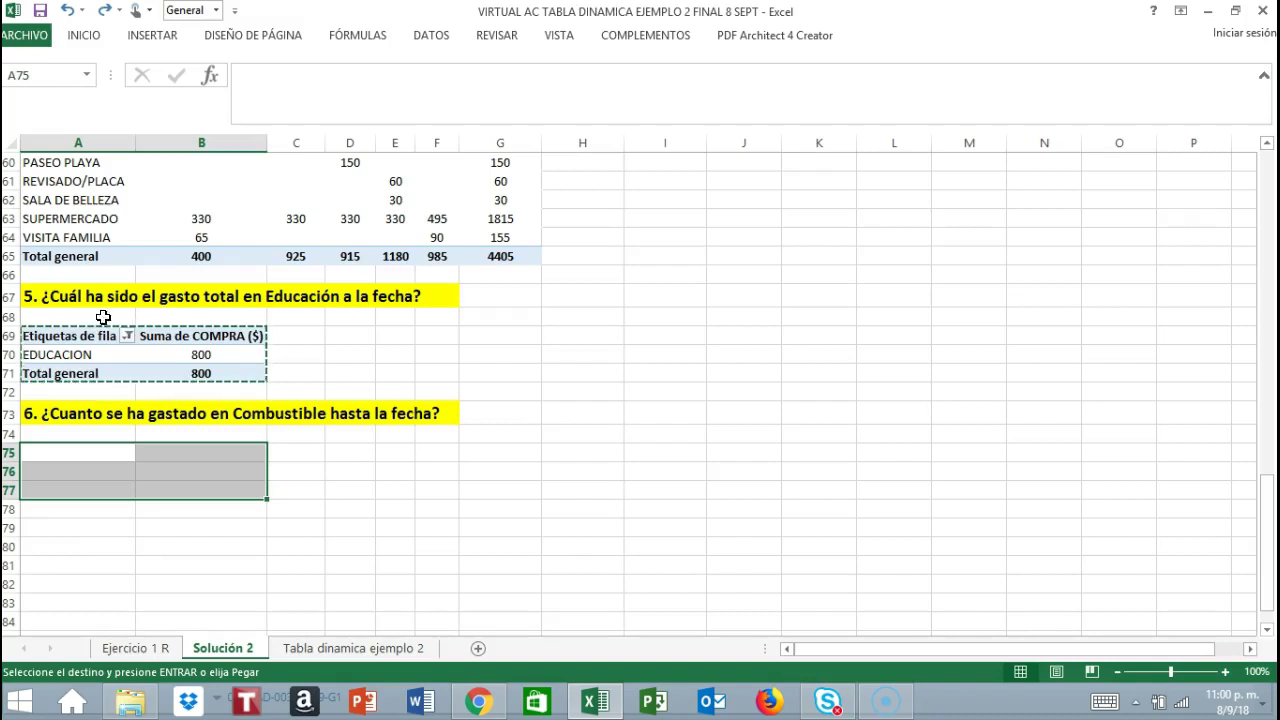
right_click(53, 454)
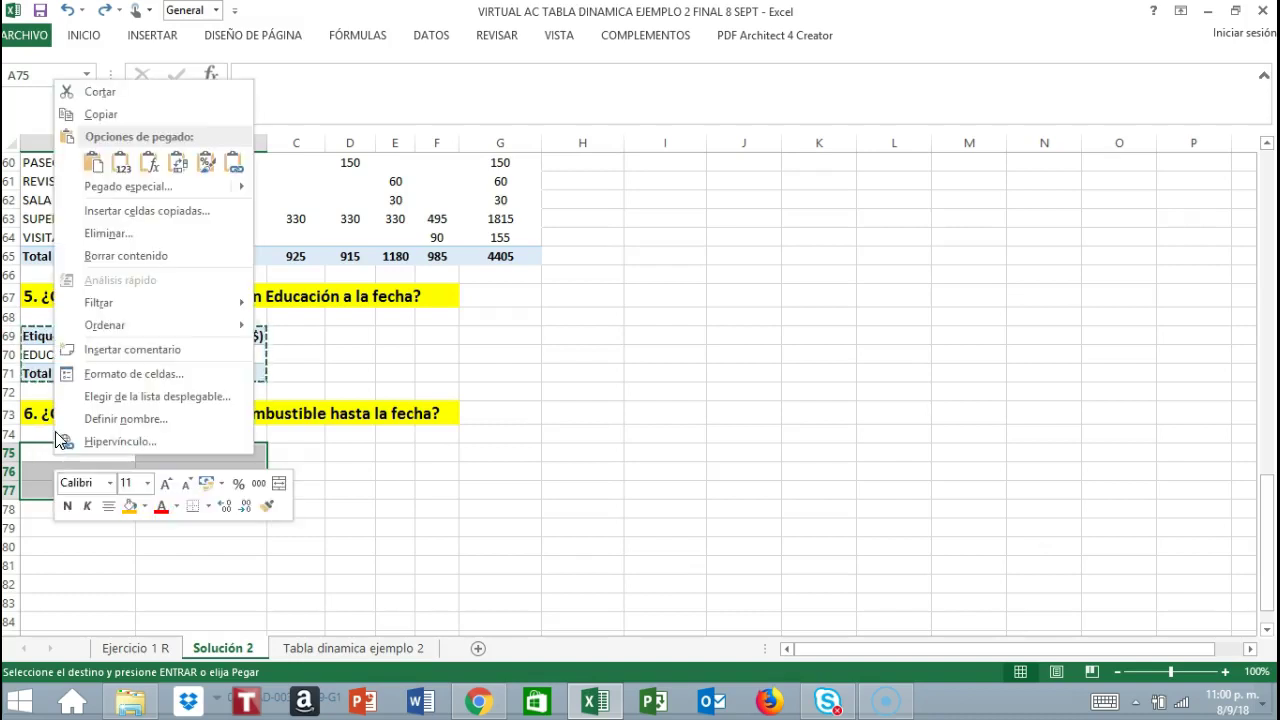
click(99, 164)
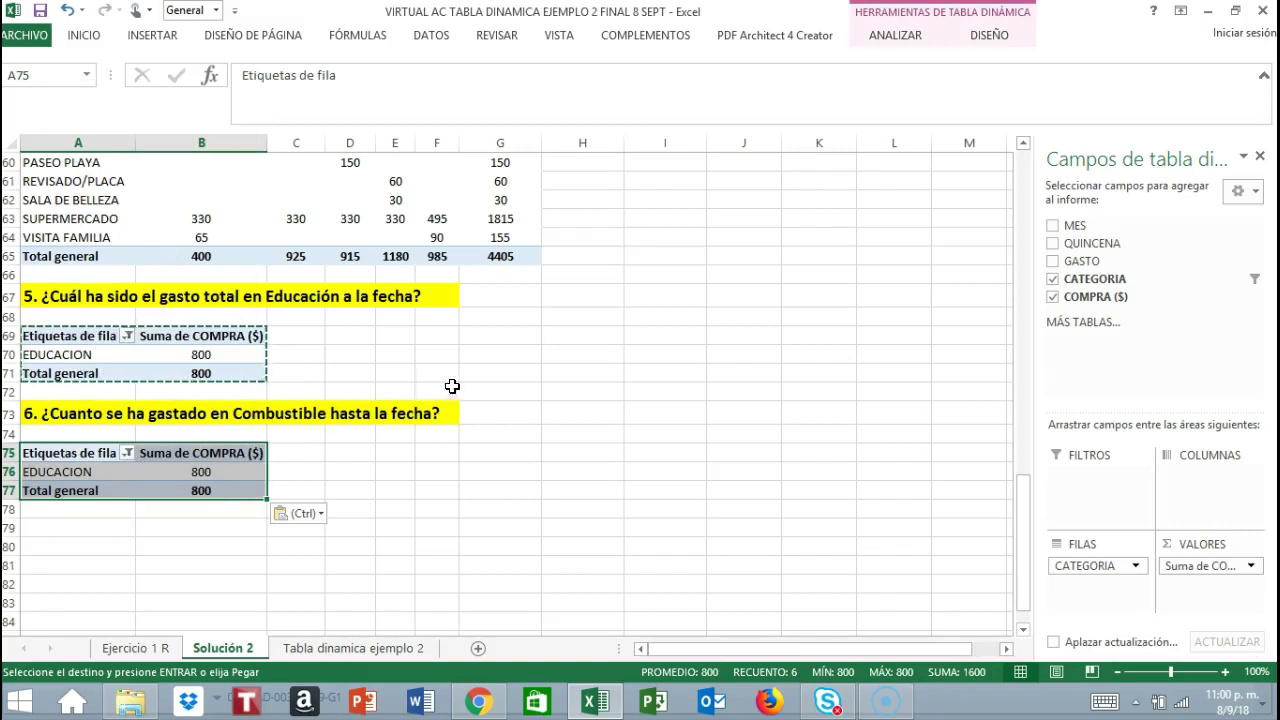
click(530, 358)
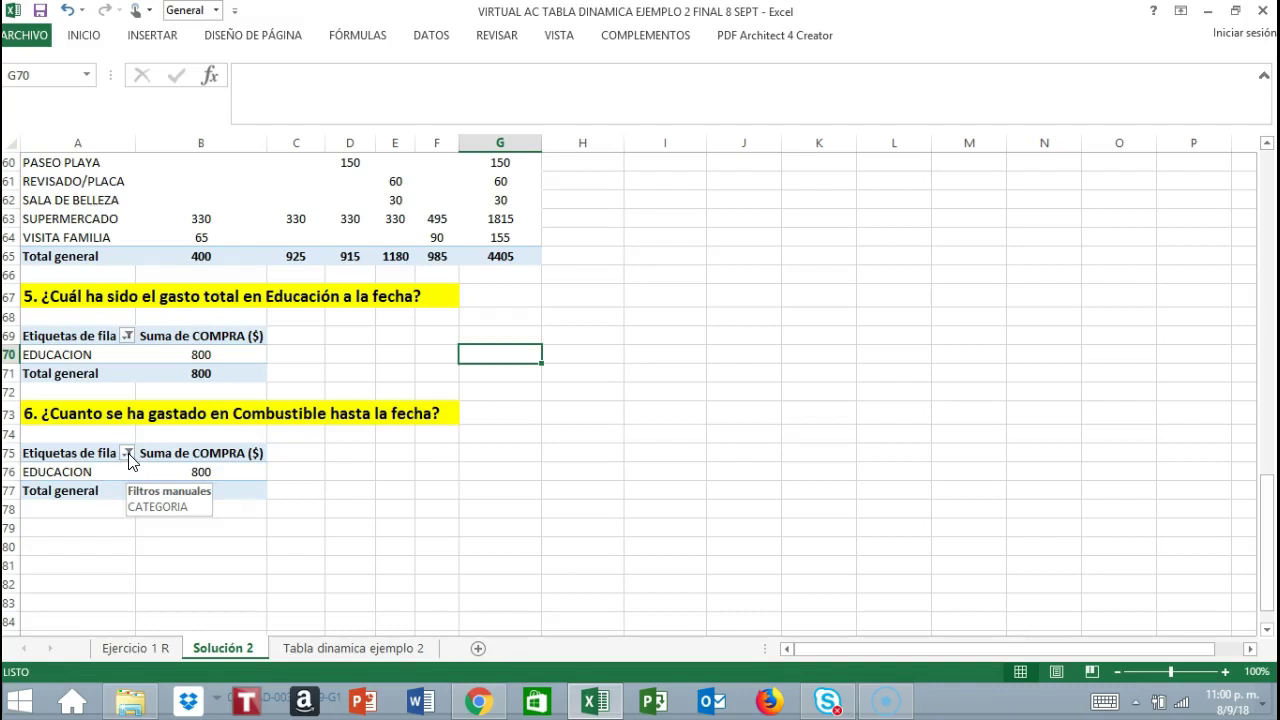
click(128, 454)
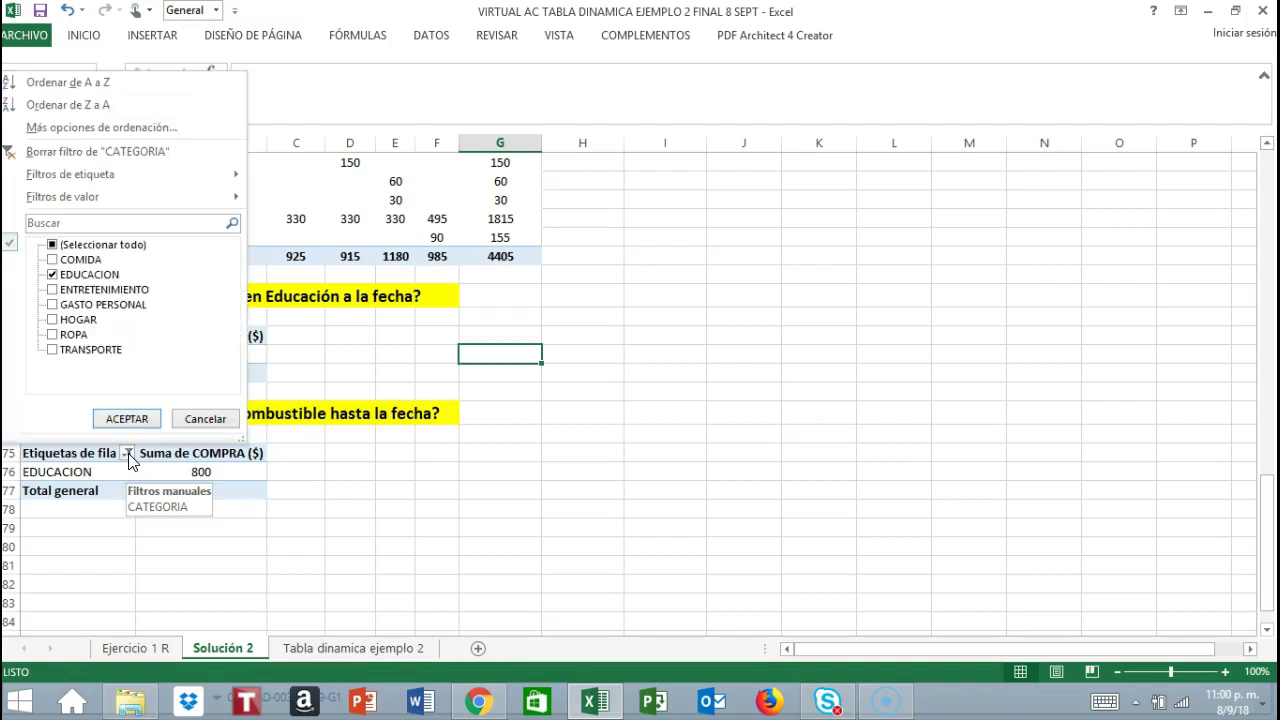
click(53, 279)
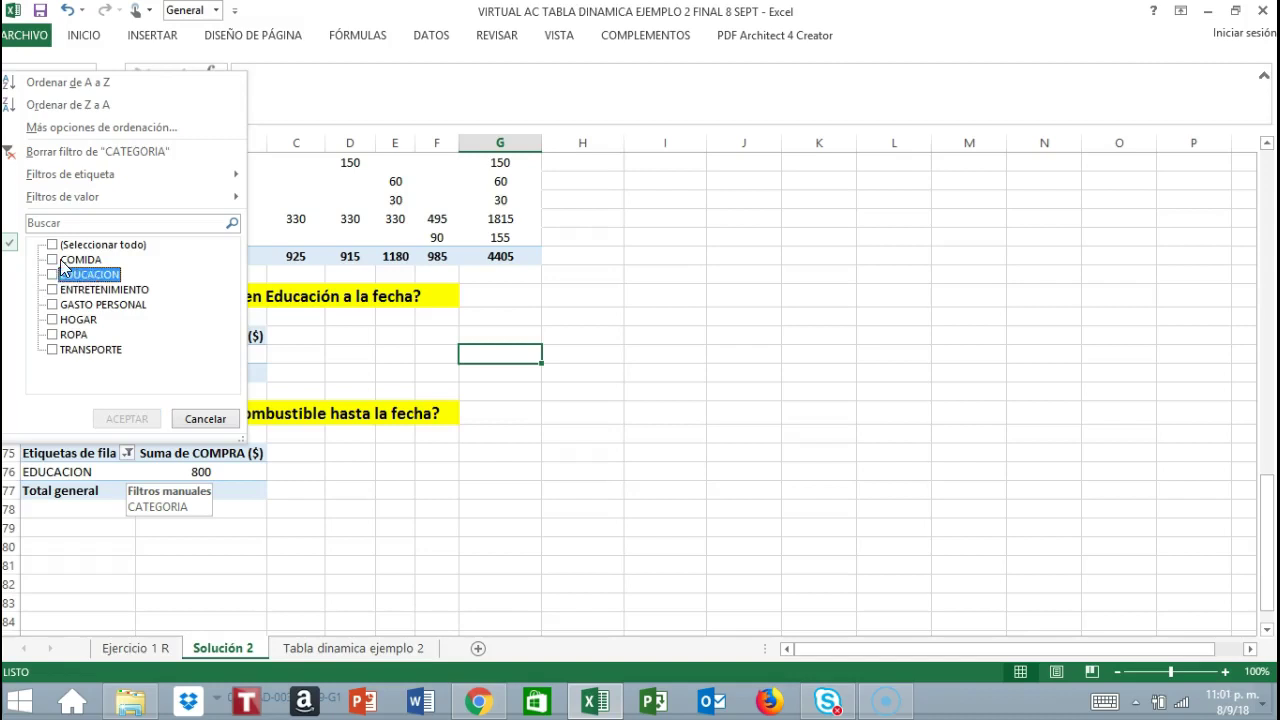
click(199, 417)
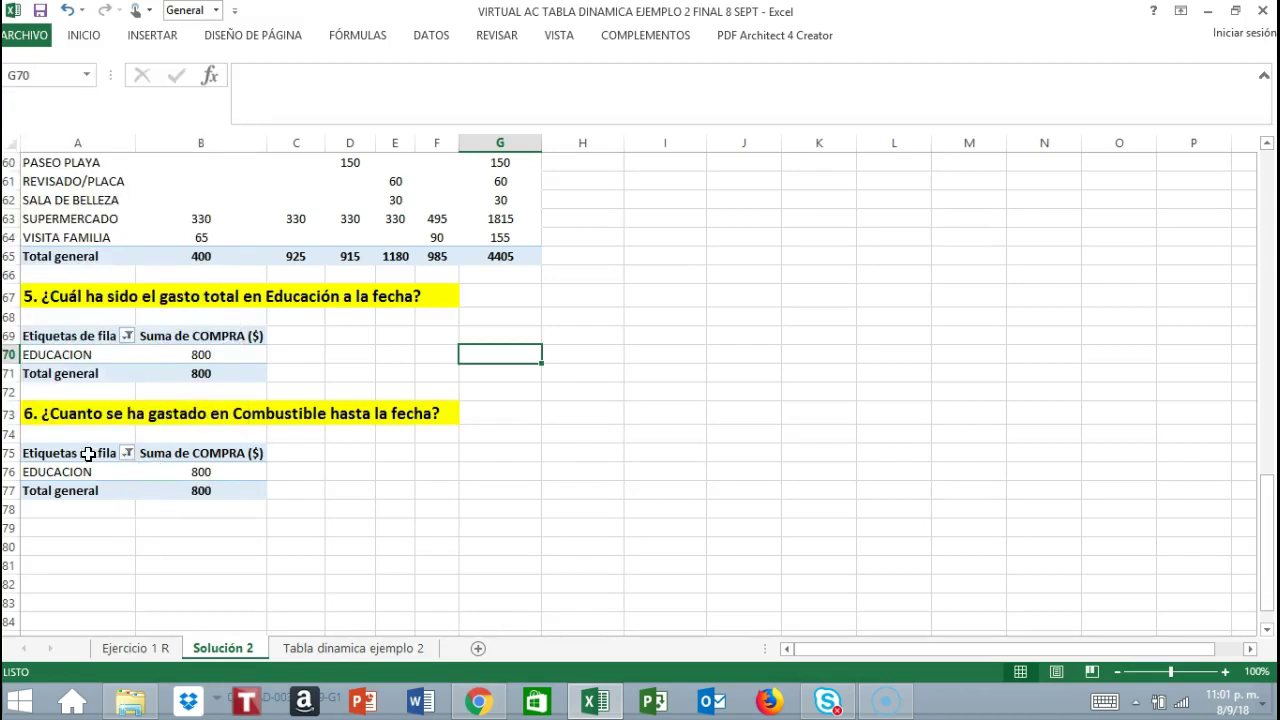
- Remove CATEGORIA and COMPRA ($) from the question 6 pivot table copy, leaving its layout empty
drag(41, 455, 201, 490)
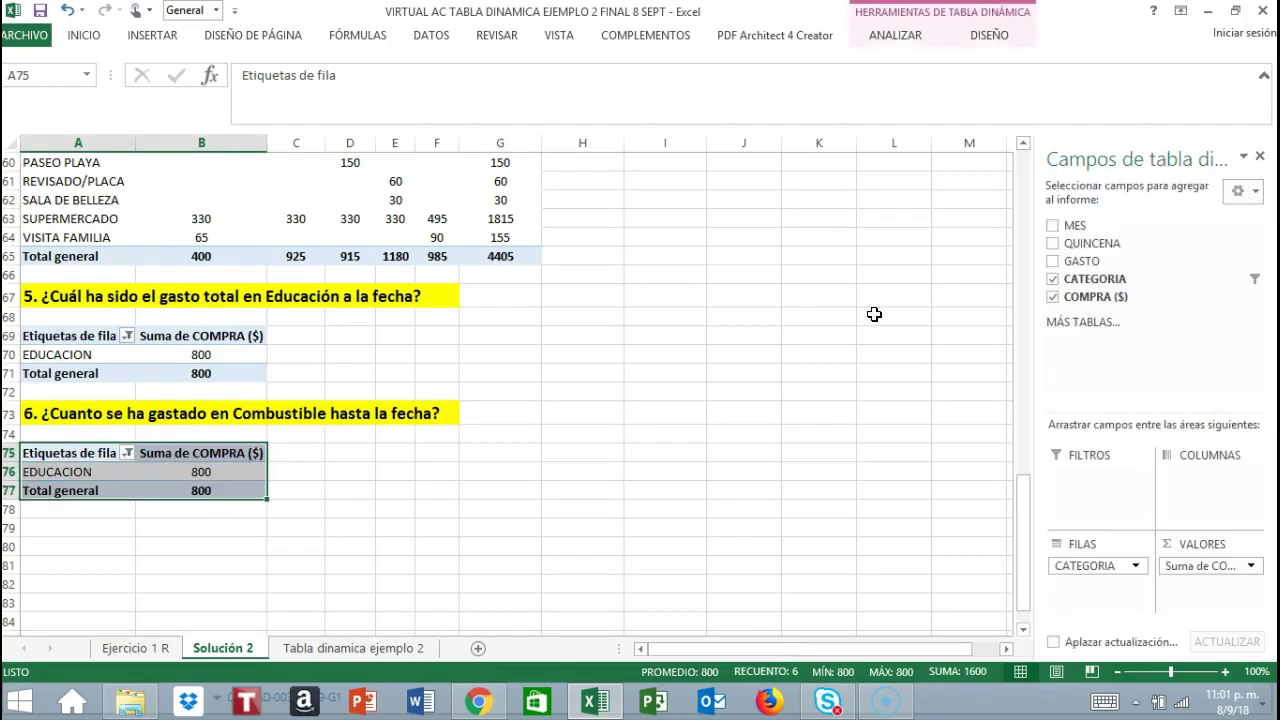
click(1053, 279)
click(1052, 298)
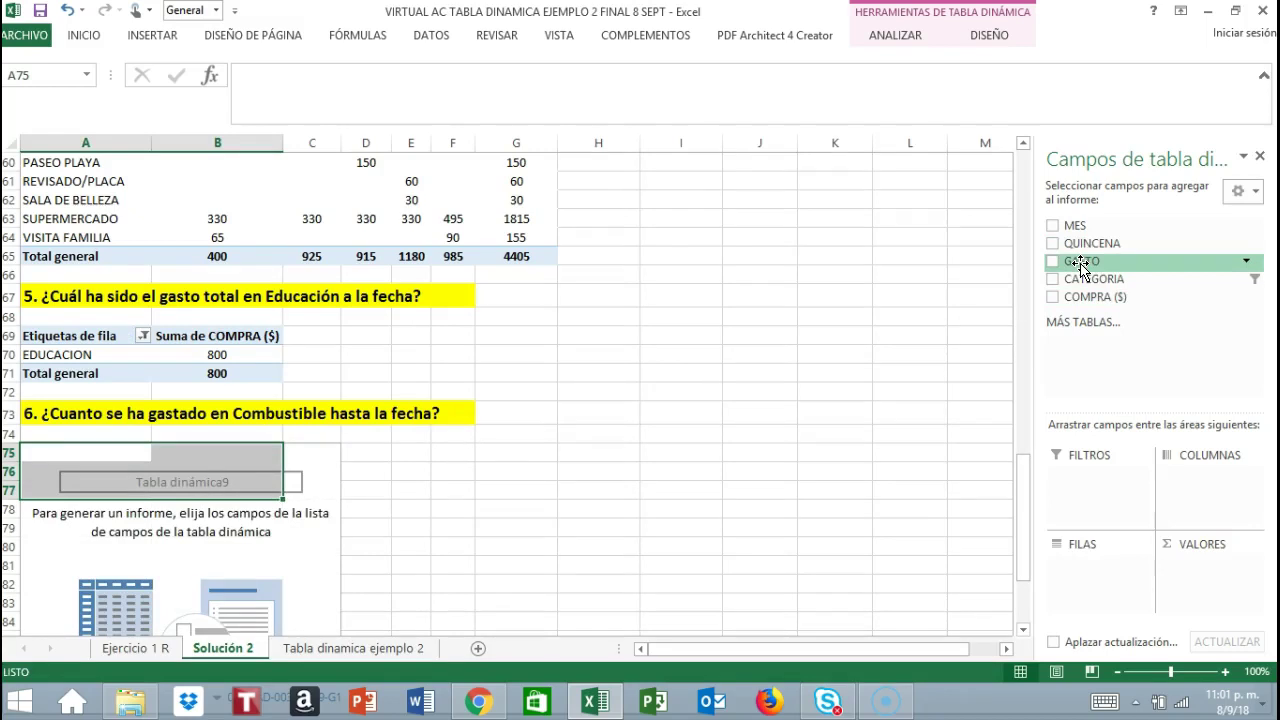
drag(1088, 281, 1100, 575)
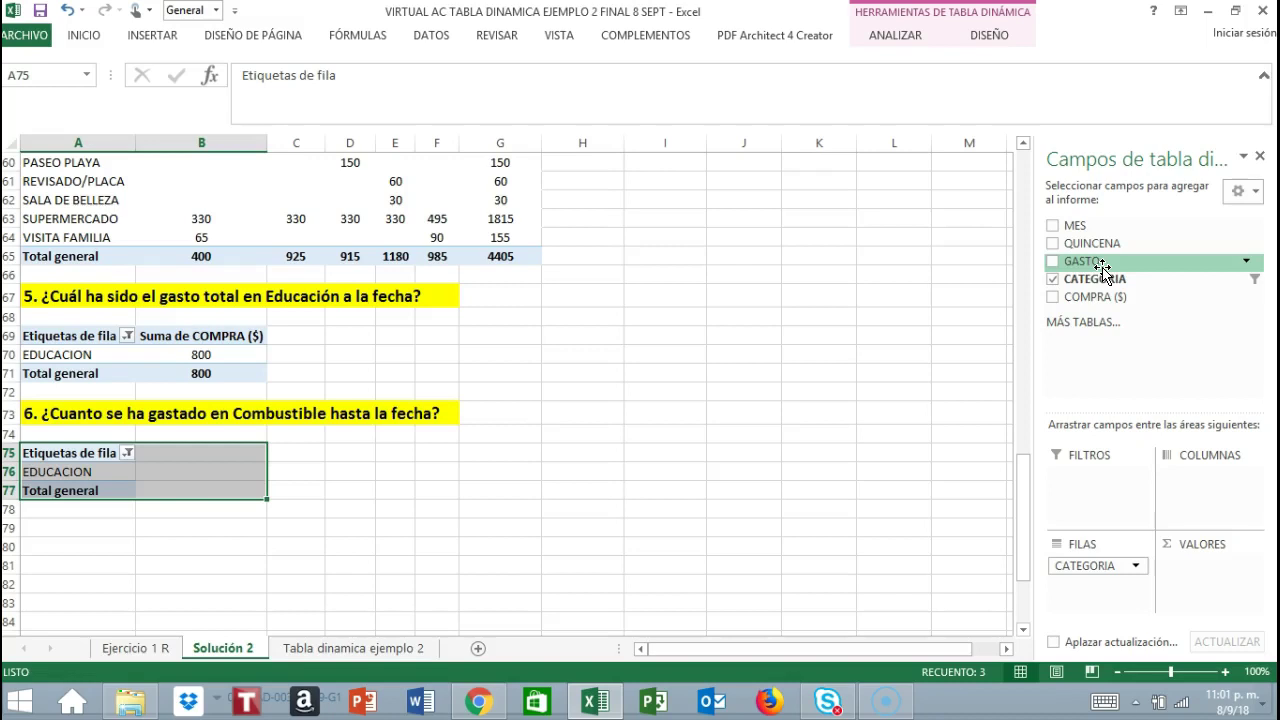
drag(1118, 568, 1124, 541)
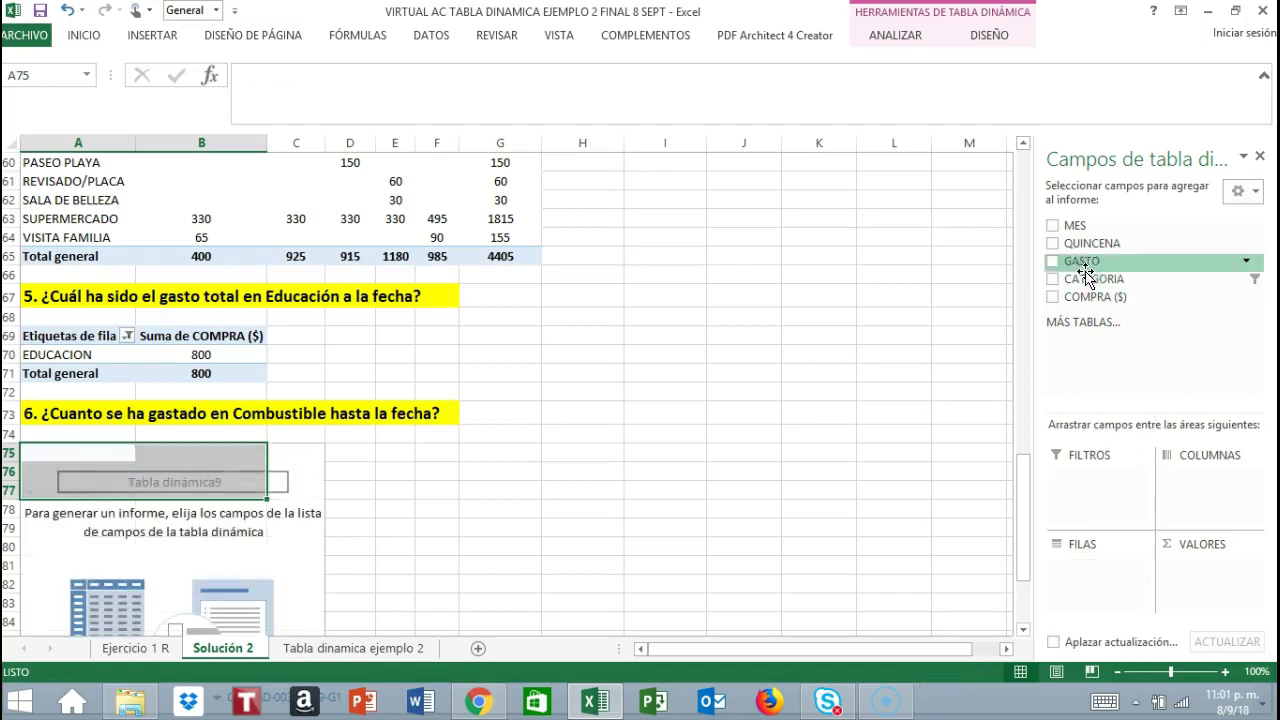
- Build the question 6 pivot table with GASTO in the rows and COMPRA ($) as a summed value
drag(1086, 262, 1092, 565)
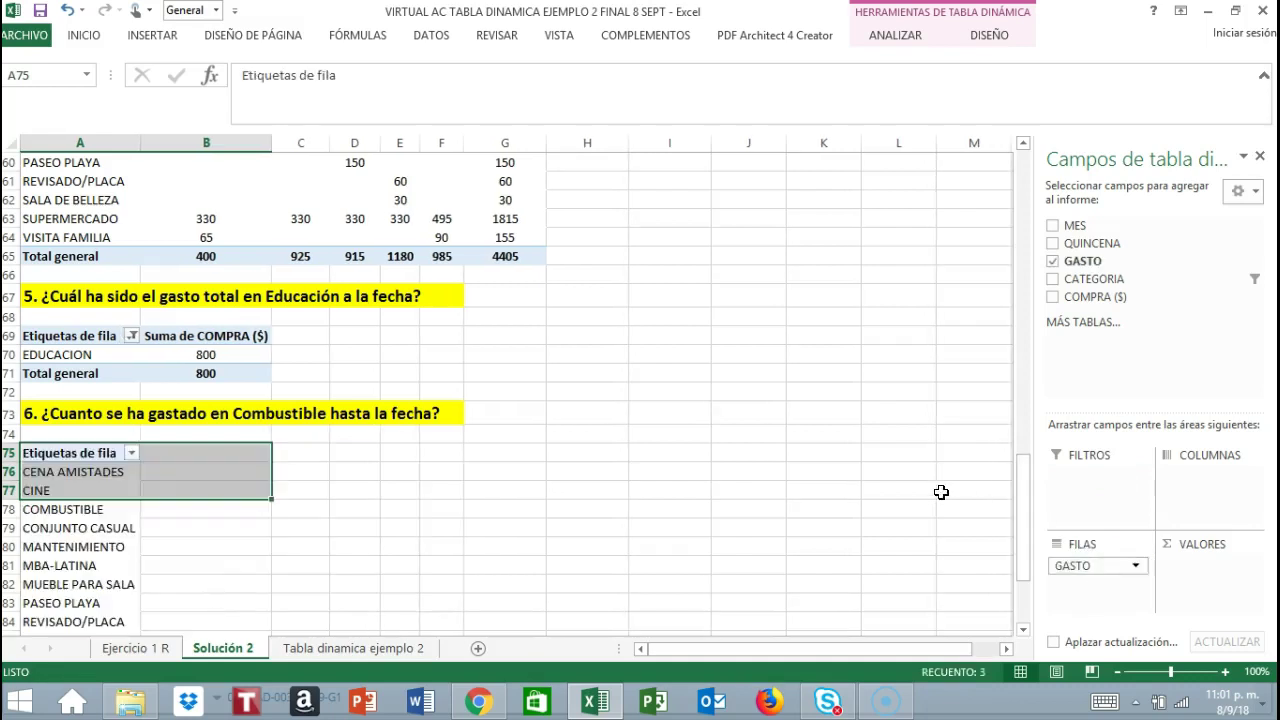
scroll(374, 534, down, 2)
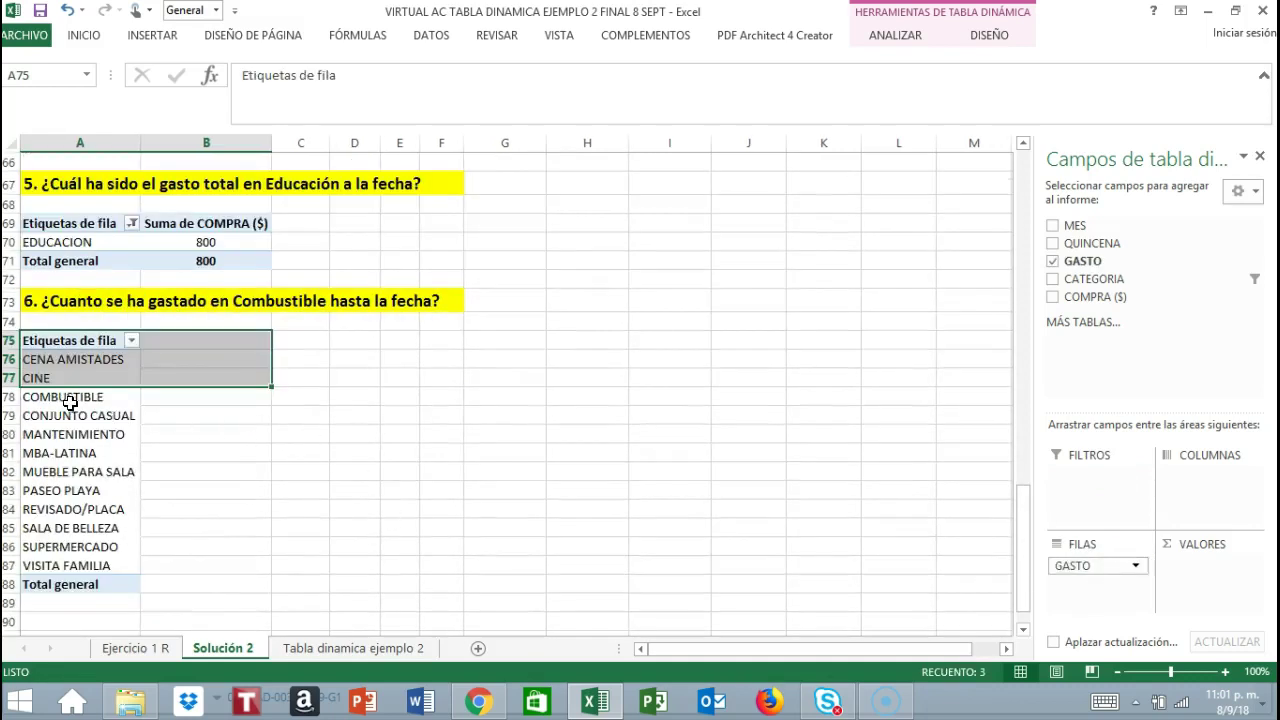
click(392, 416)
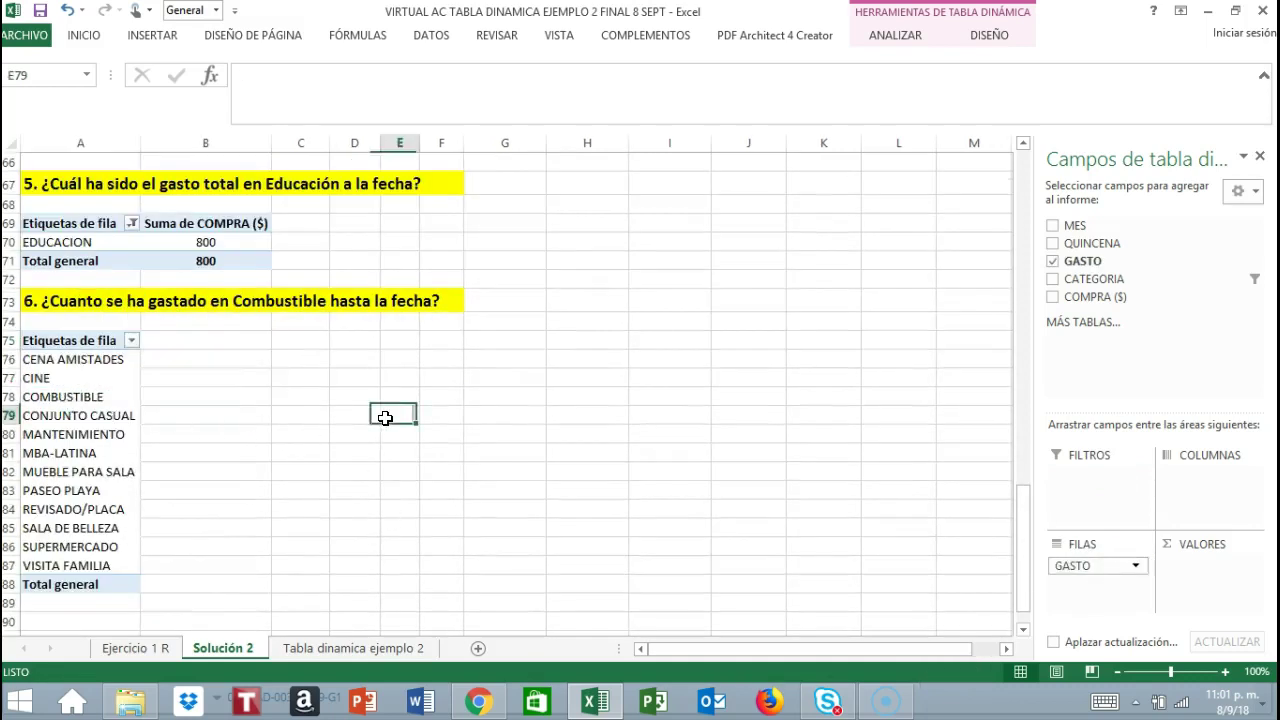
click(112, 361)
click(111, 377)
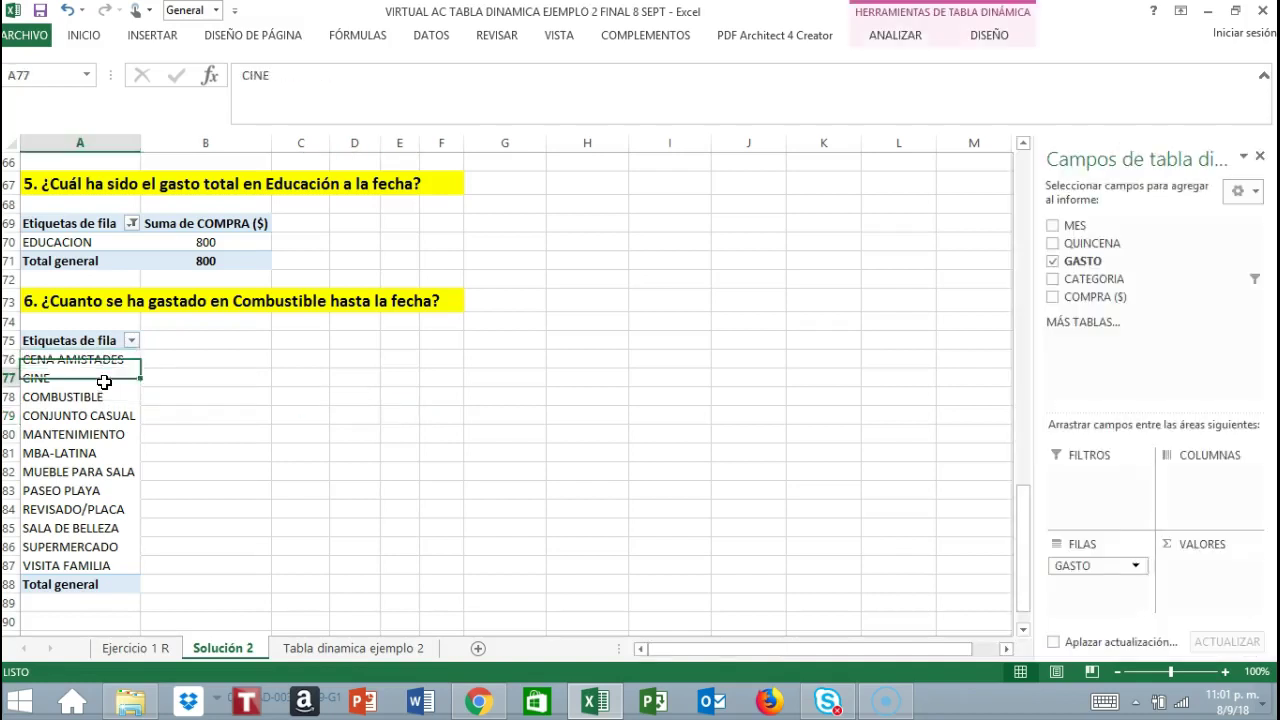
click(111, 398)
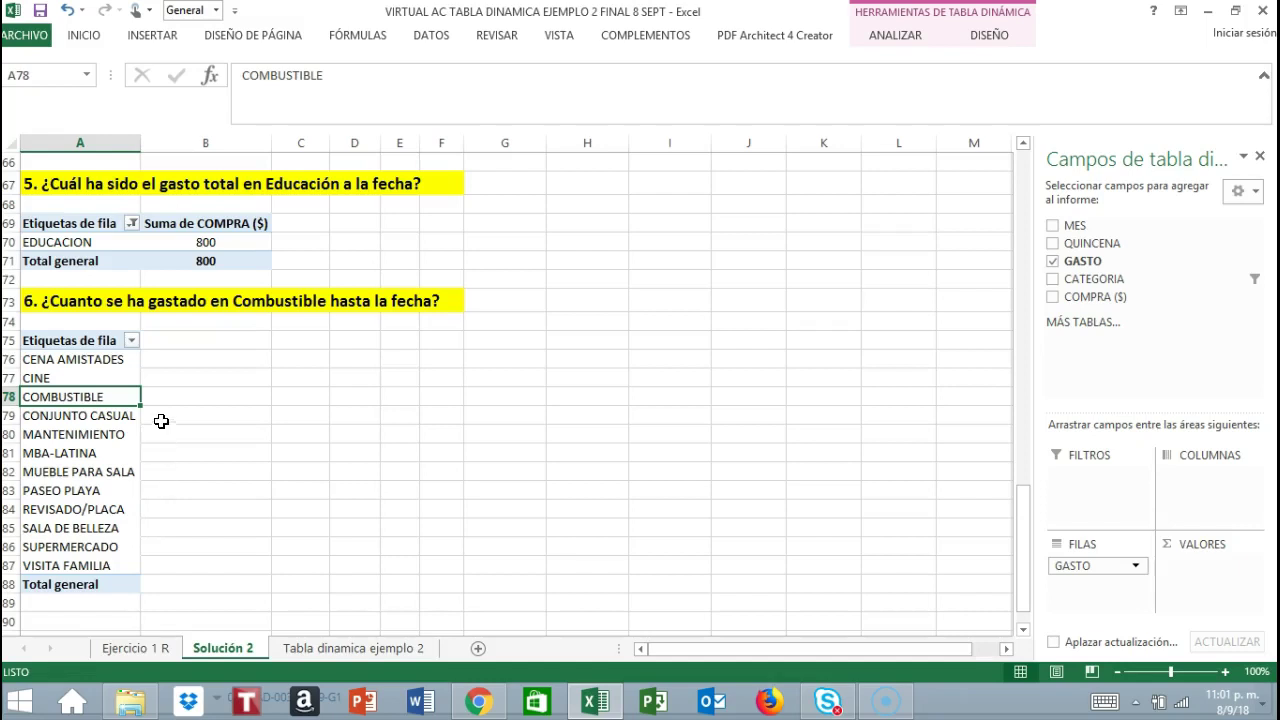
drag(1110, 297, 1206, 571)
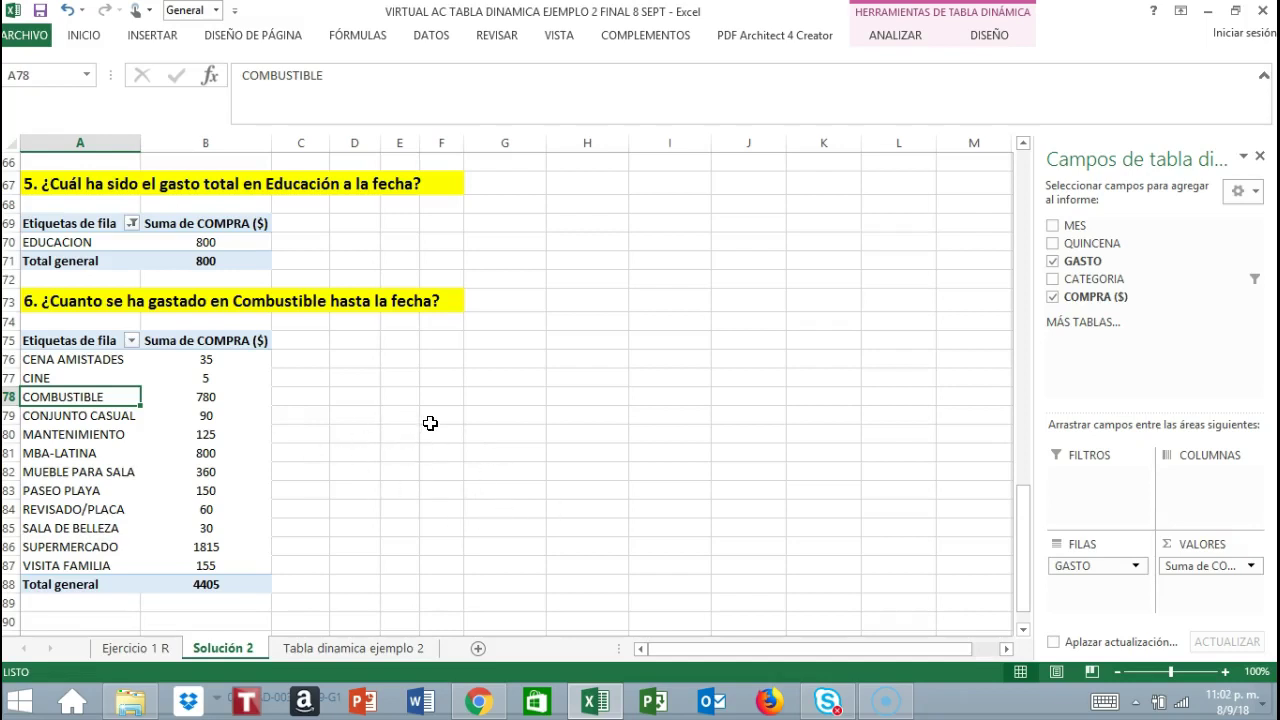
- Filter the question 6 pivot table's GASTO rows to show only COMBUSTIBLE and check its total
click(131, 341)
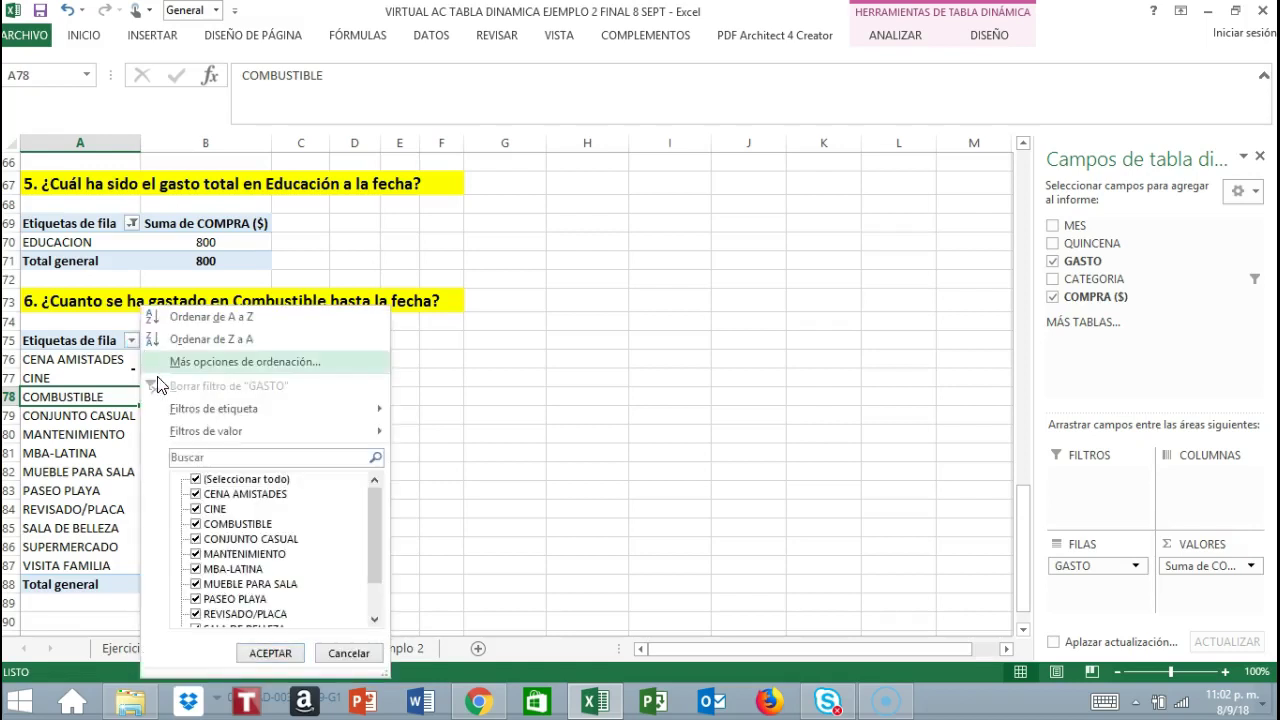
click(195, 480)
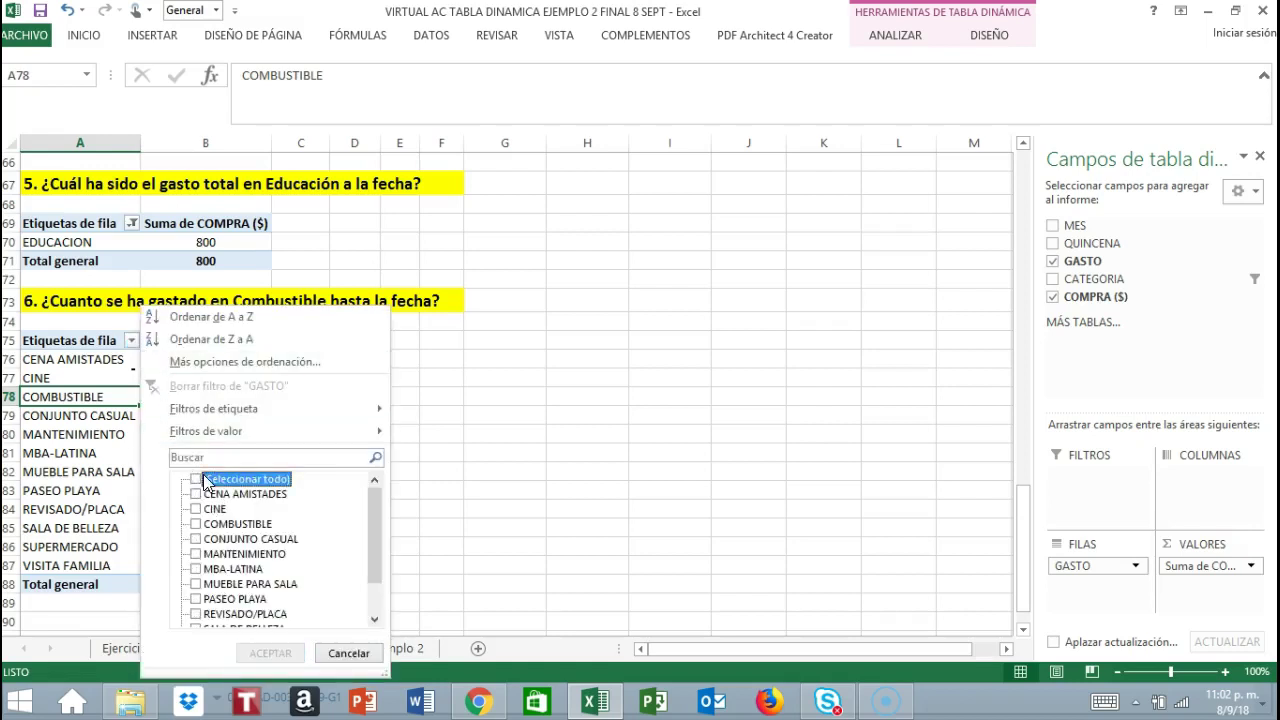
click(196, 525)
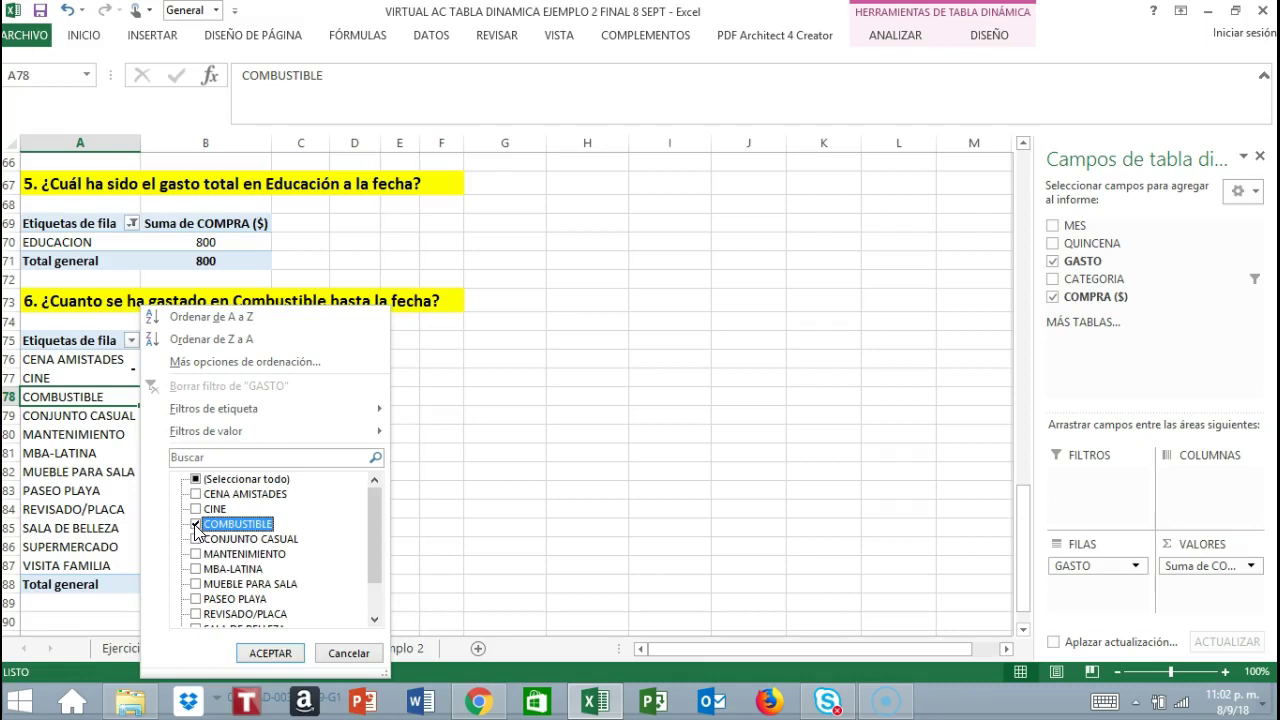
click(270, 654)
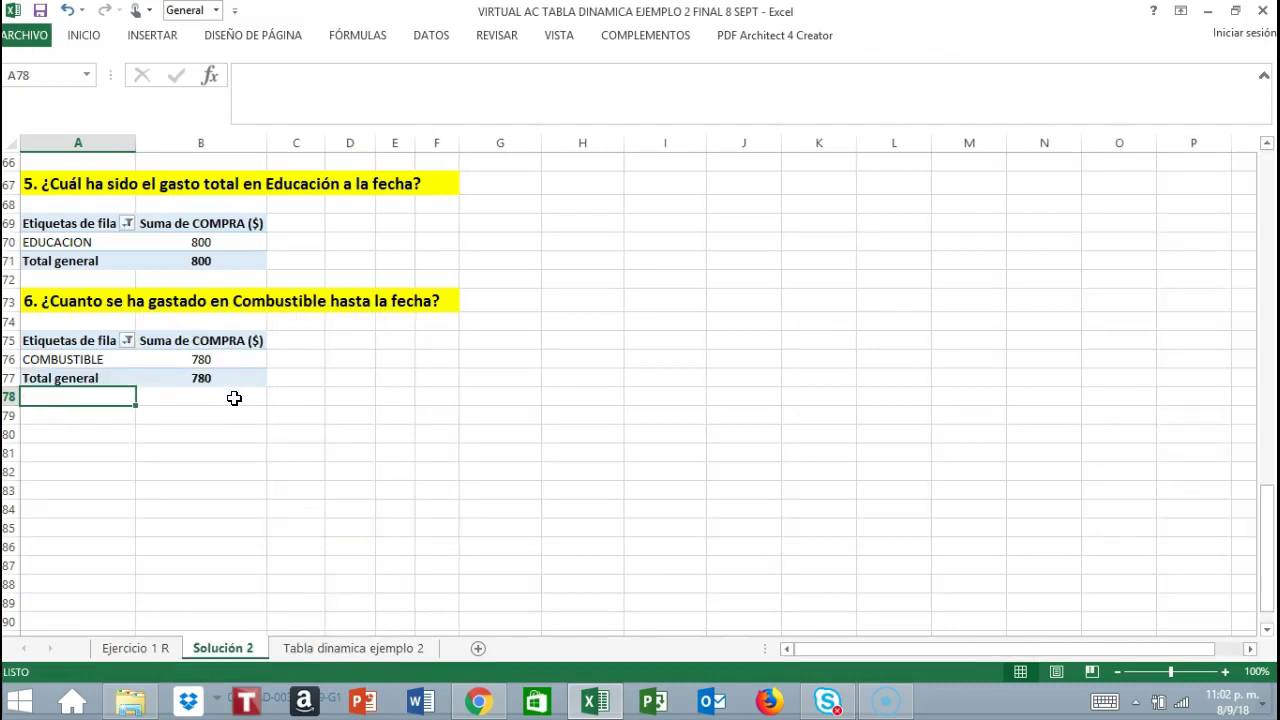
mouse_move(229, 386)
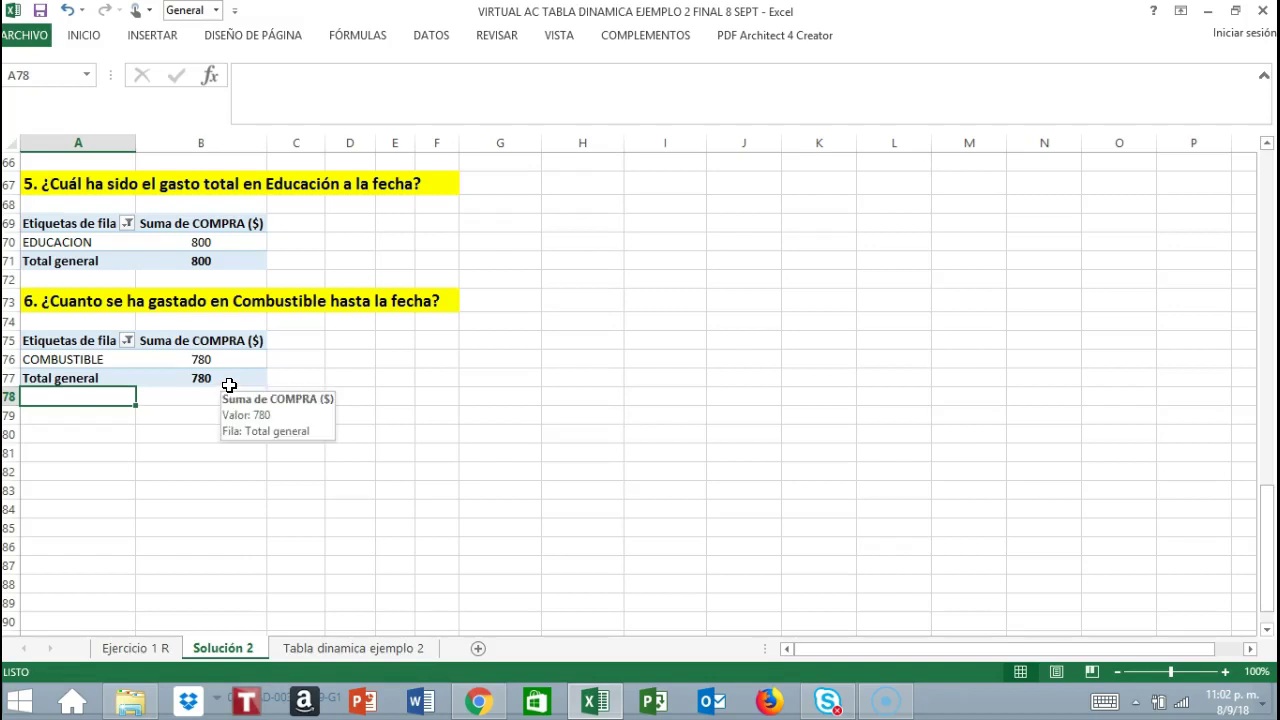
click(229, 384)
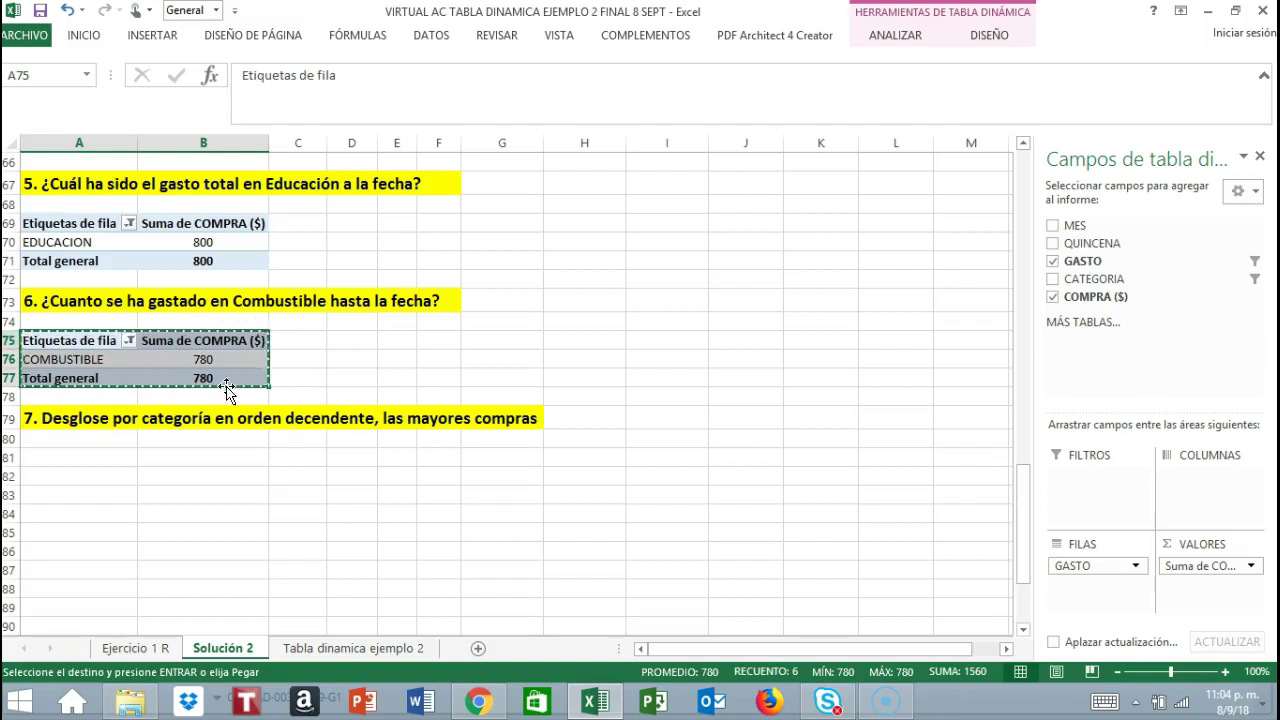
- Paste a copy of the question 6 pivot table at A81 under question 7 and clear the copy selection
click(60, 457)
right_click(60, 457)
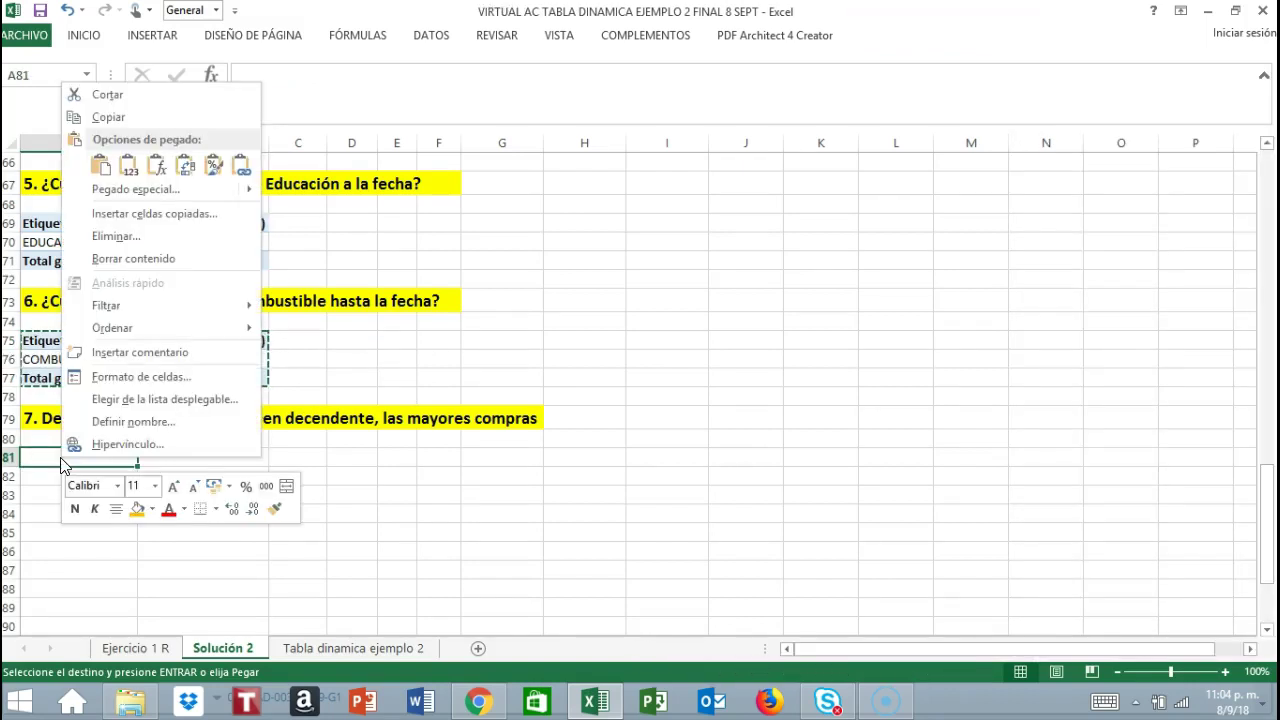
click(101, 167)
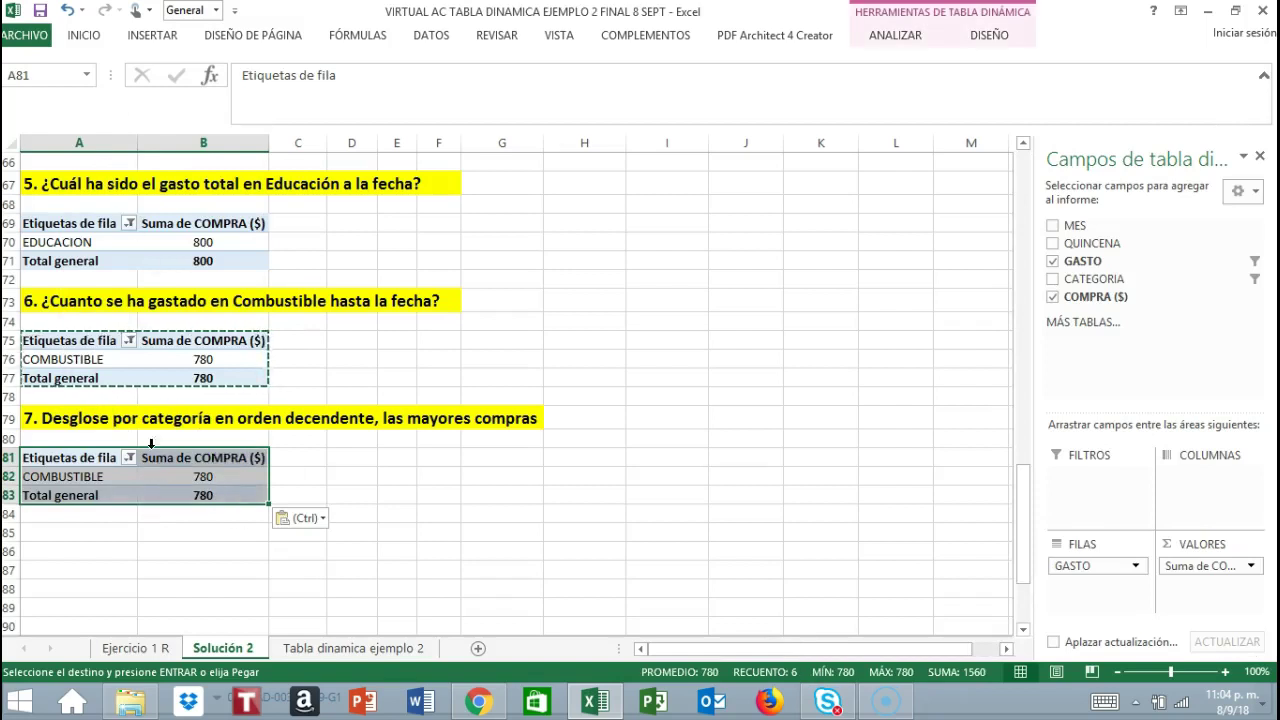
click(372, 364)
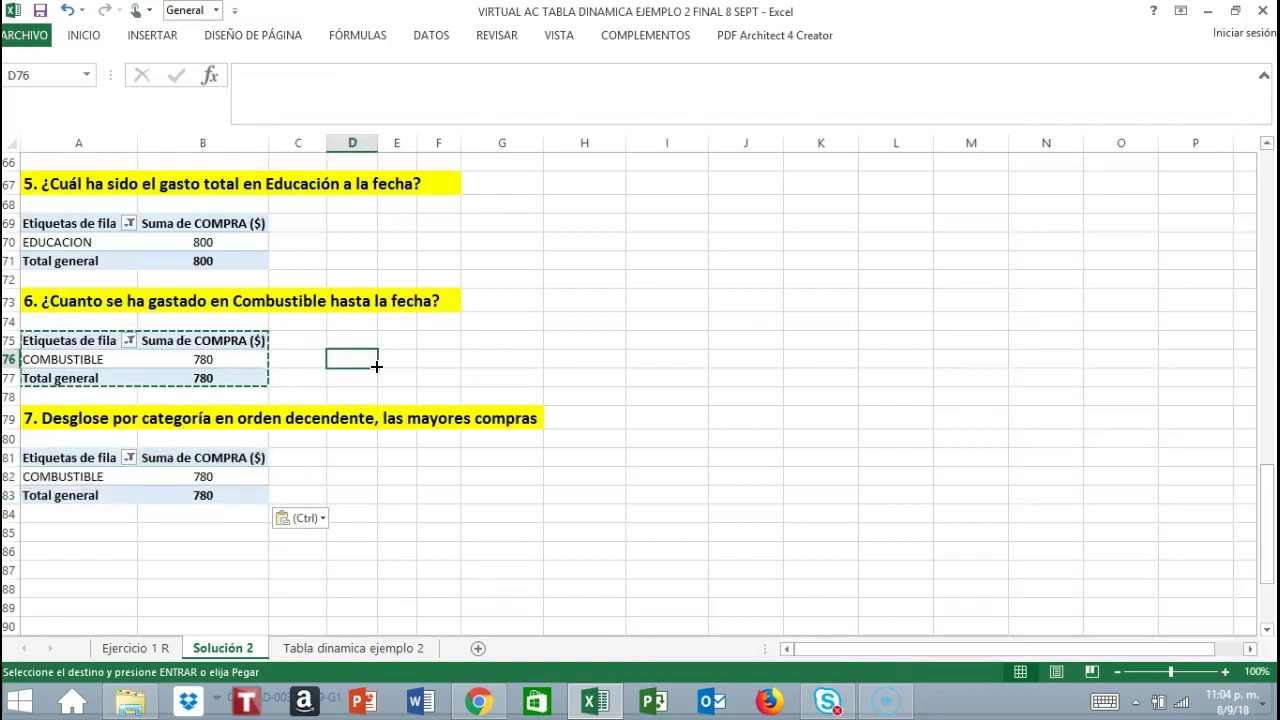
key(Escape)
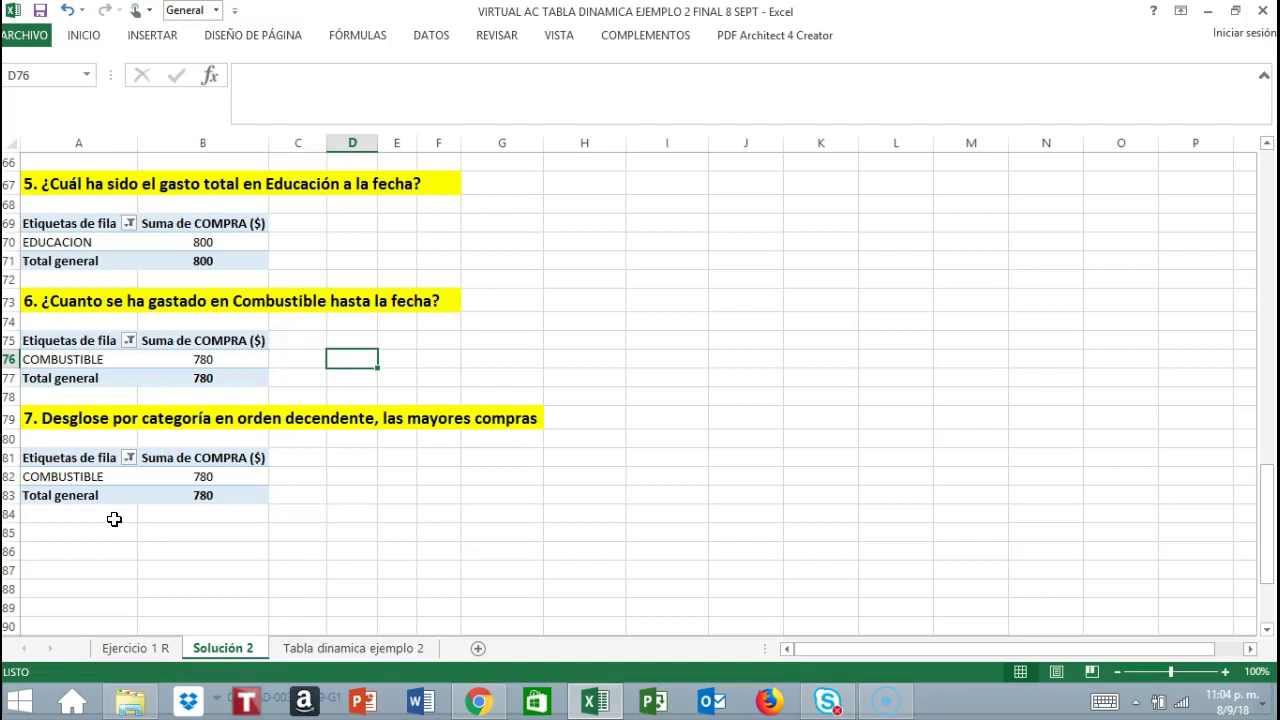
- Remove GASTO and COMPRA ($) from the question 7 pivot table copy
click(32, 458)
drag(32, 458, 211, 494)
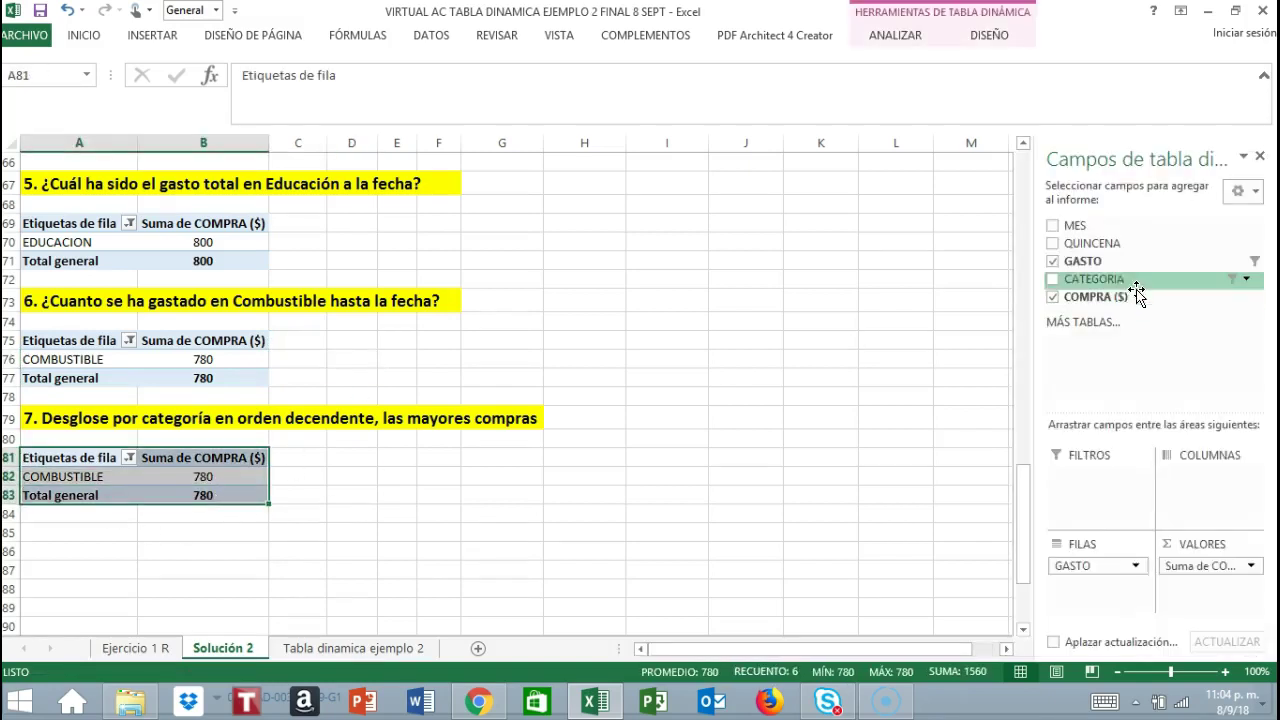
click(1052, 262)
click(1052, 296)
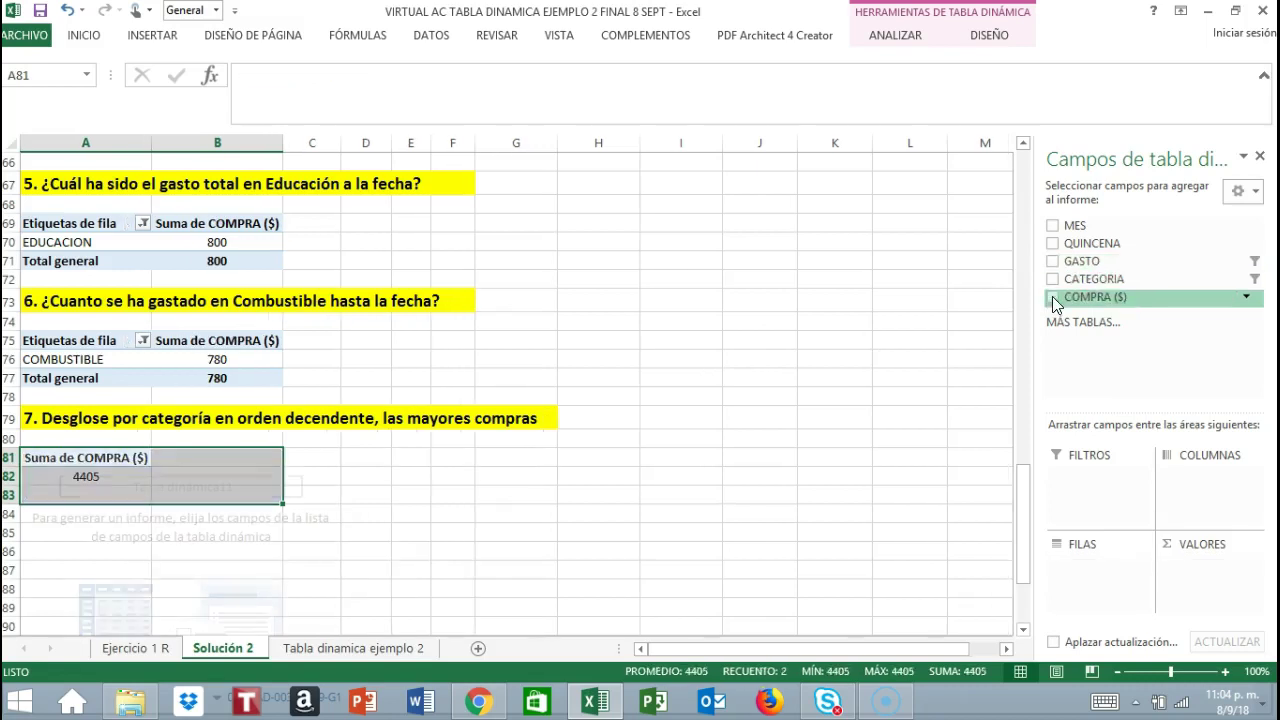
- Place CATEGORIA in the rows of the question 7 pivot table and clear its filter so all categories are included
scroll(539, 520, down, 2)
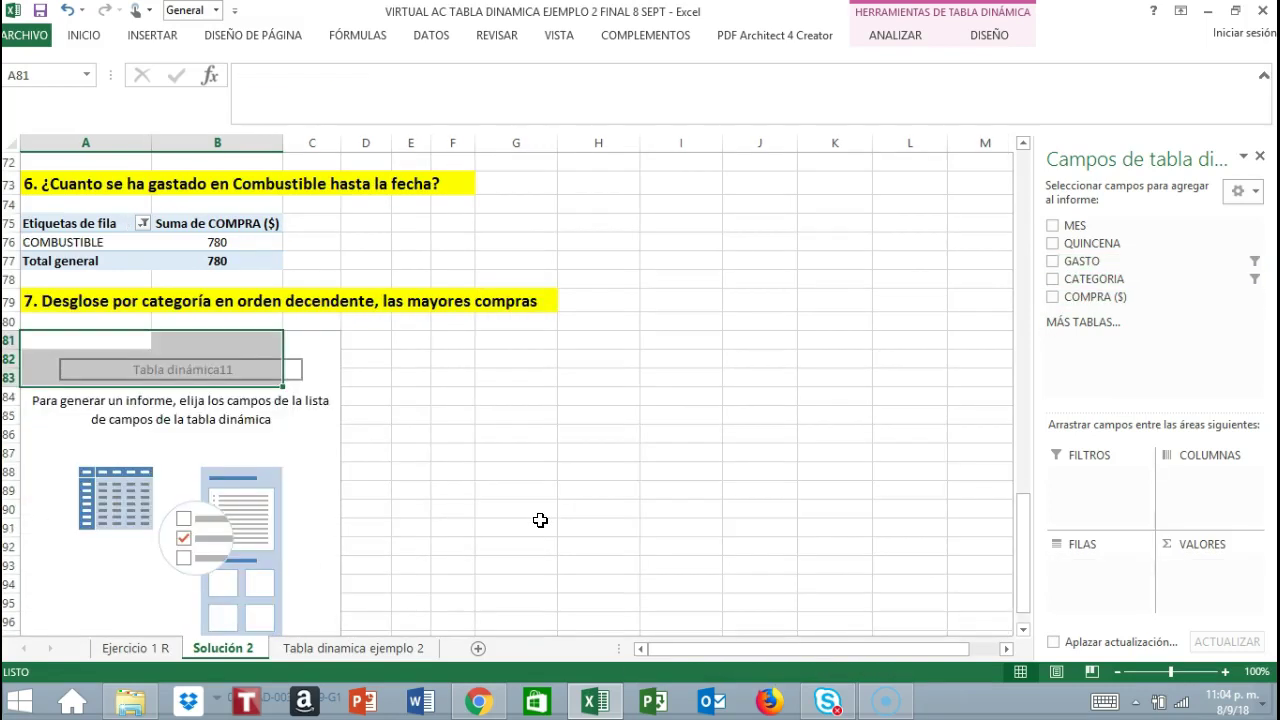
click(220, 418)
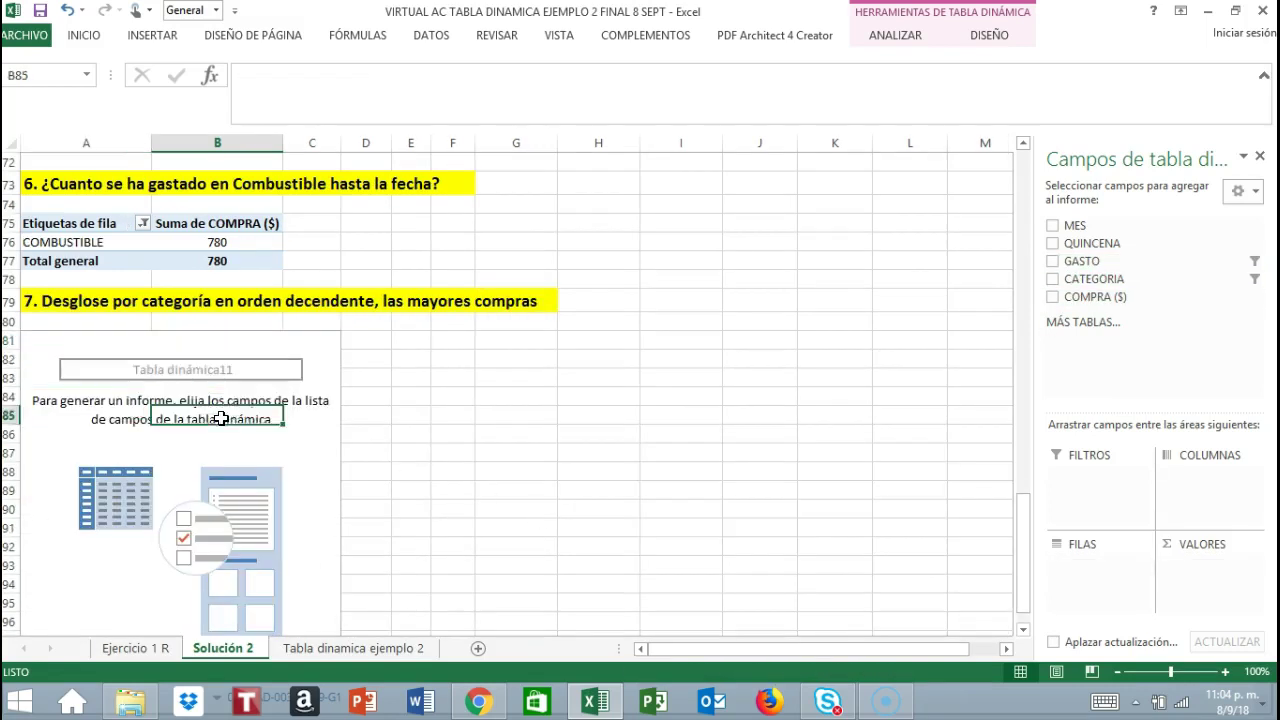
click(153, 365)
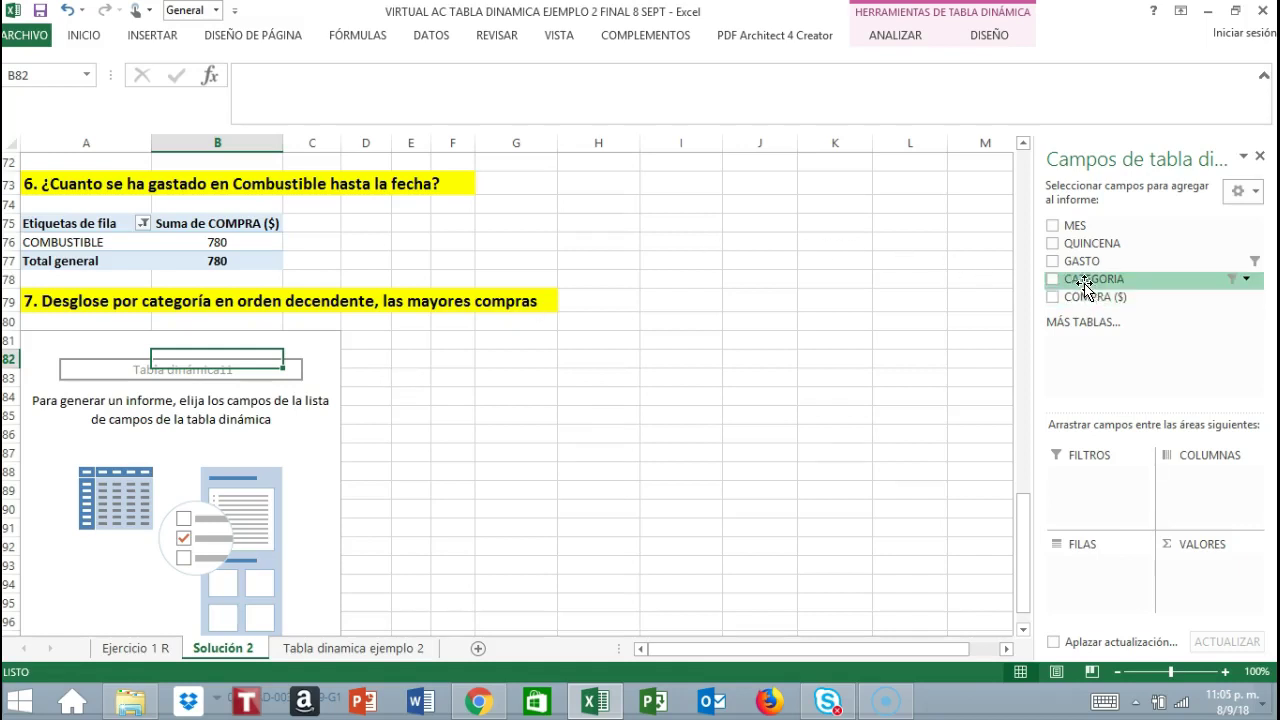
drag(1085, 284, 1083, 566)
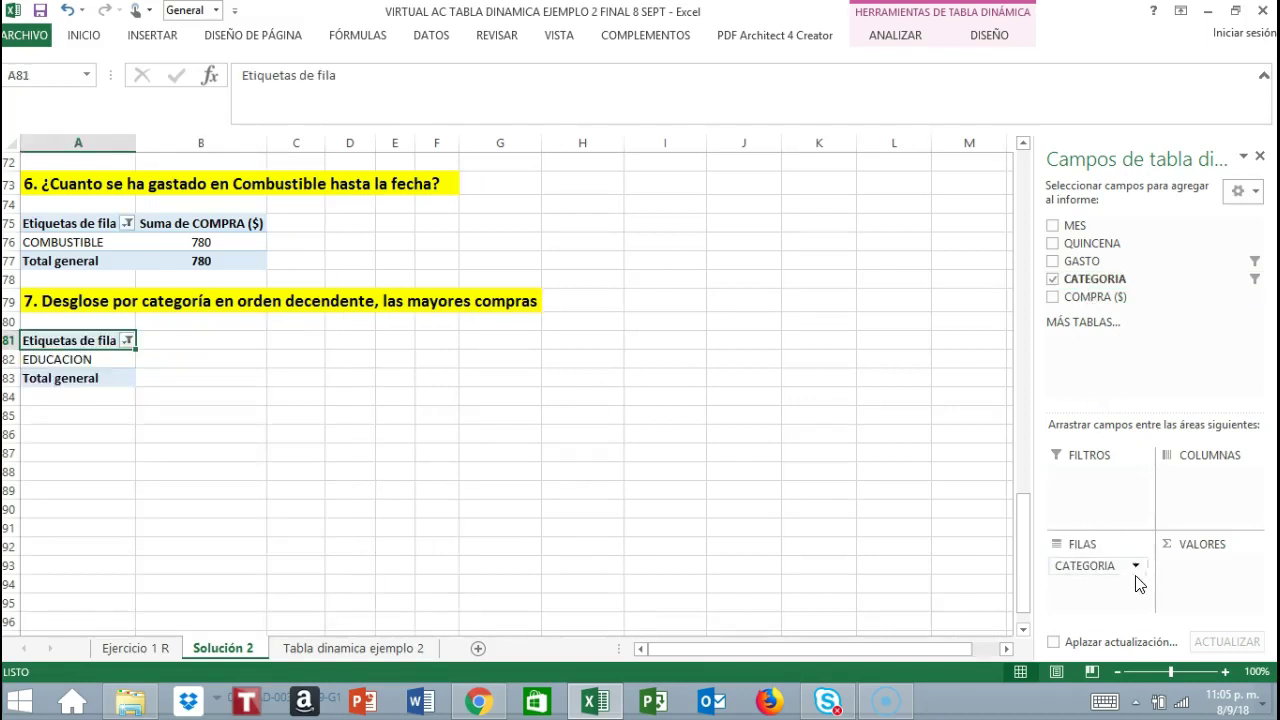
click(128, 341)
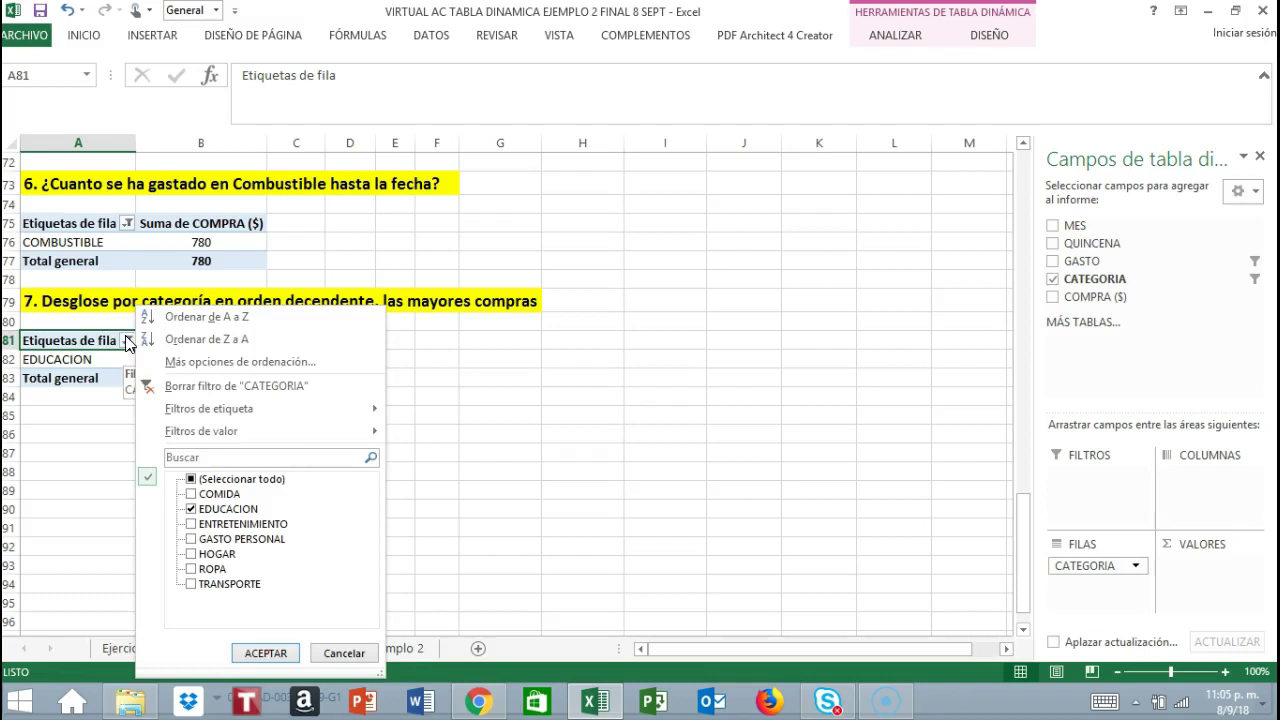
click(193, 481)
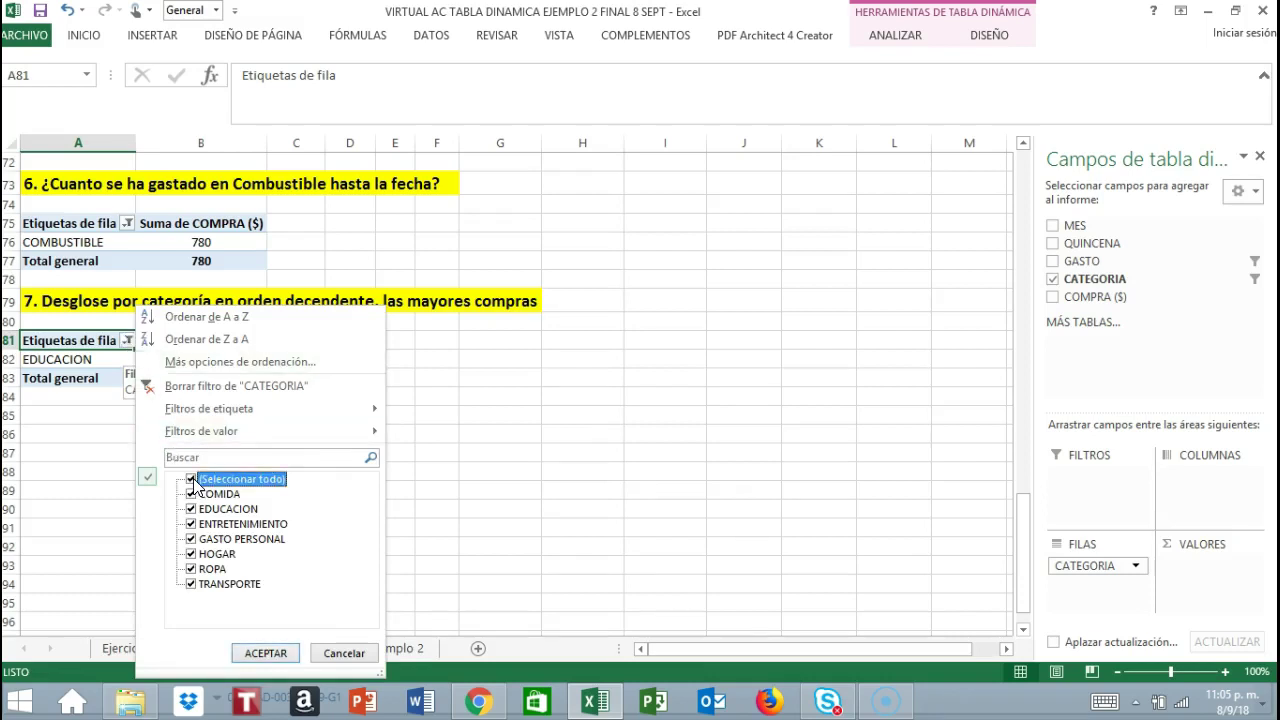
click(264, 653)
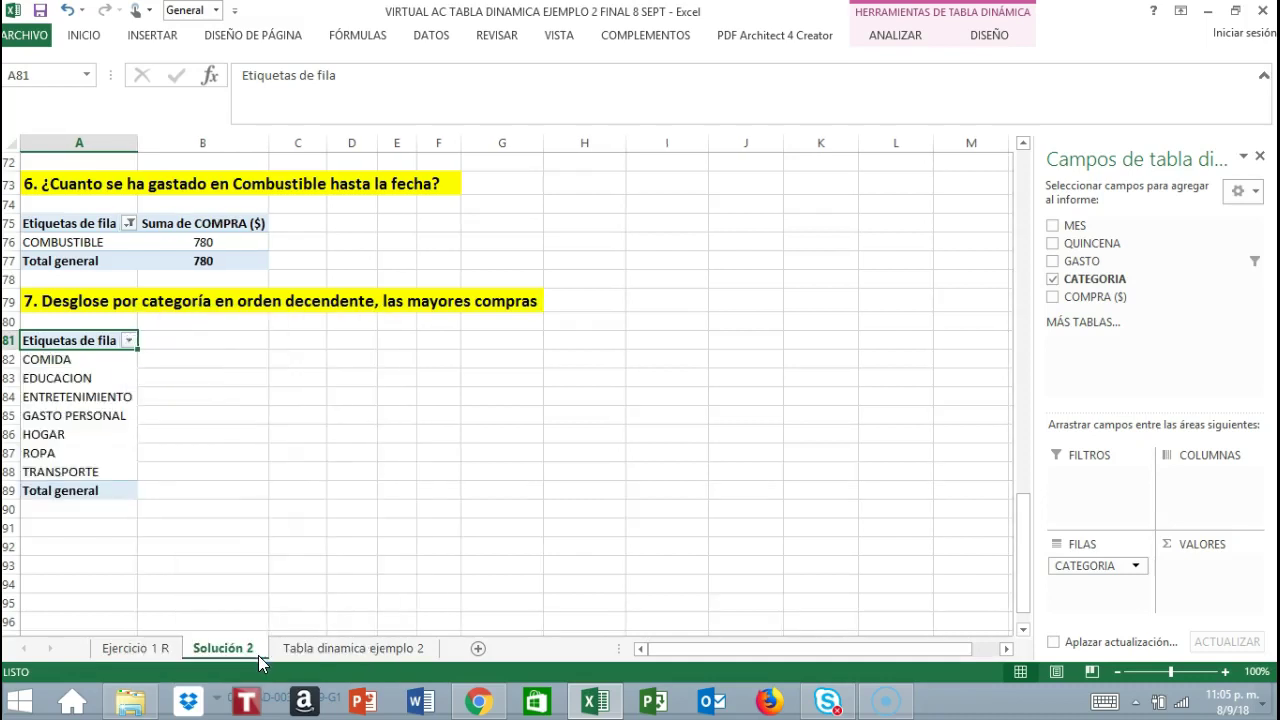
click(322, 566)
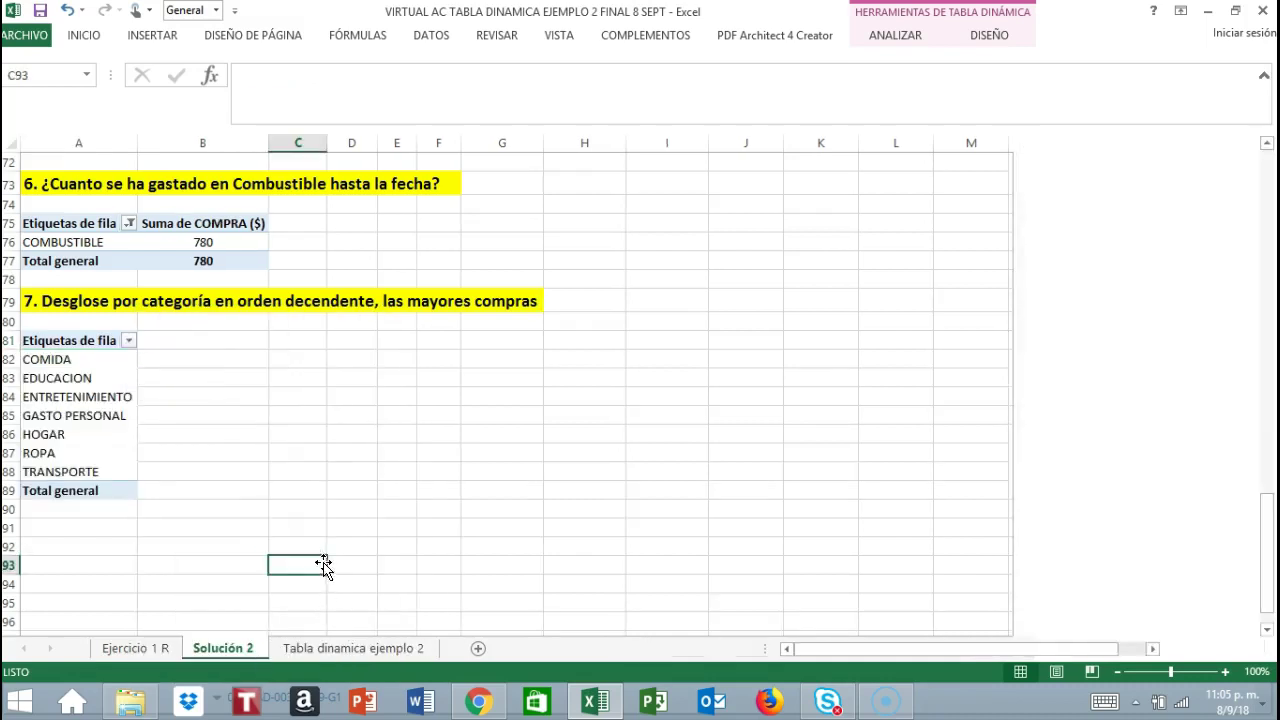
- Add COMPRA ($) as a summed value to the question 7 pivot table
click(92, 362)
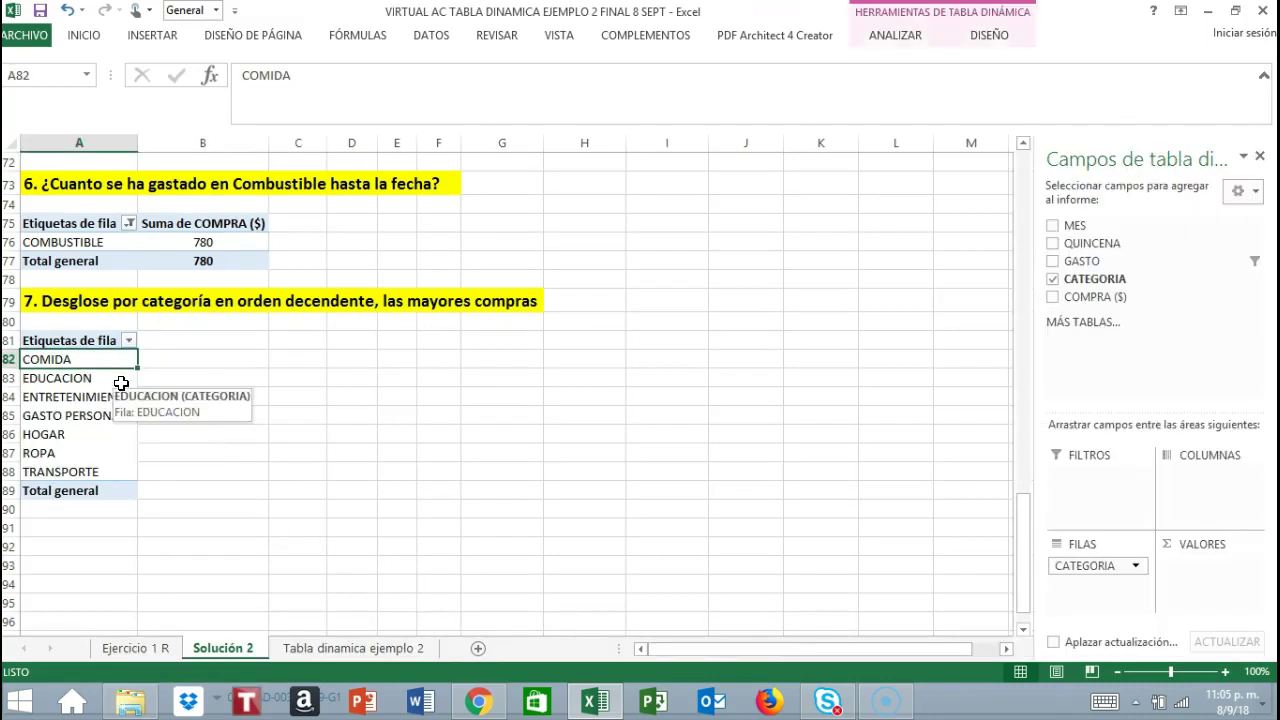
click(121, 381)
click(121, 397)
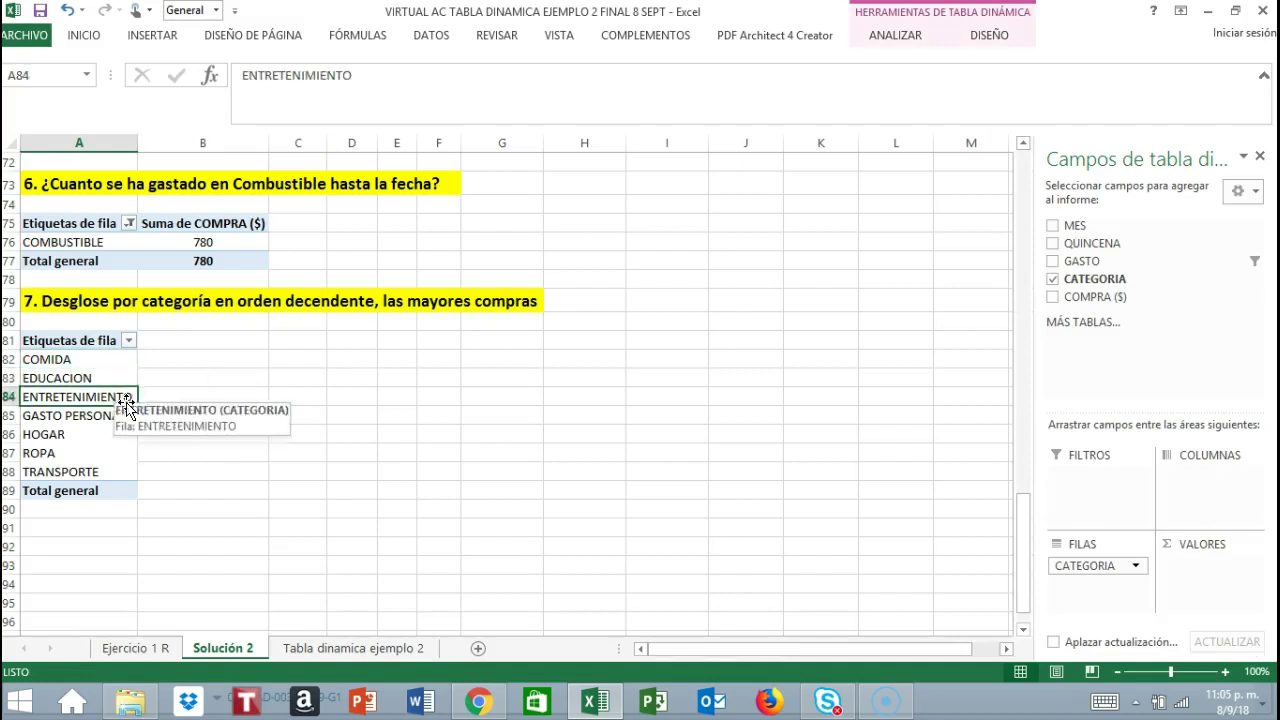
click(127, 417)
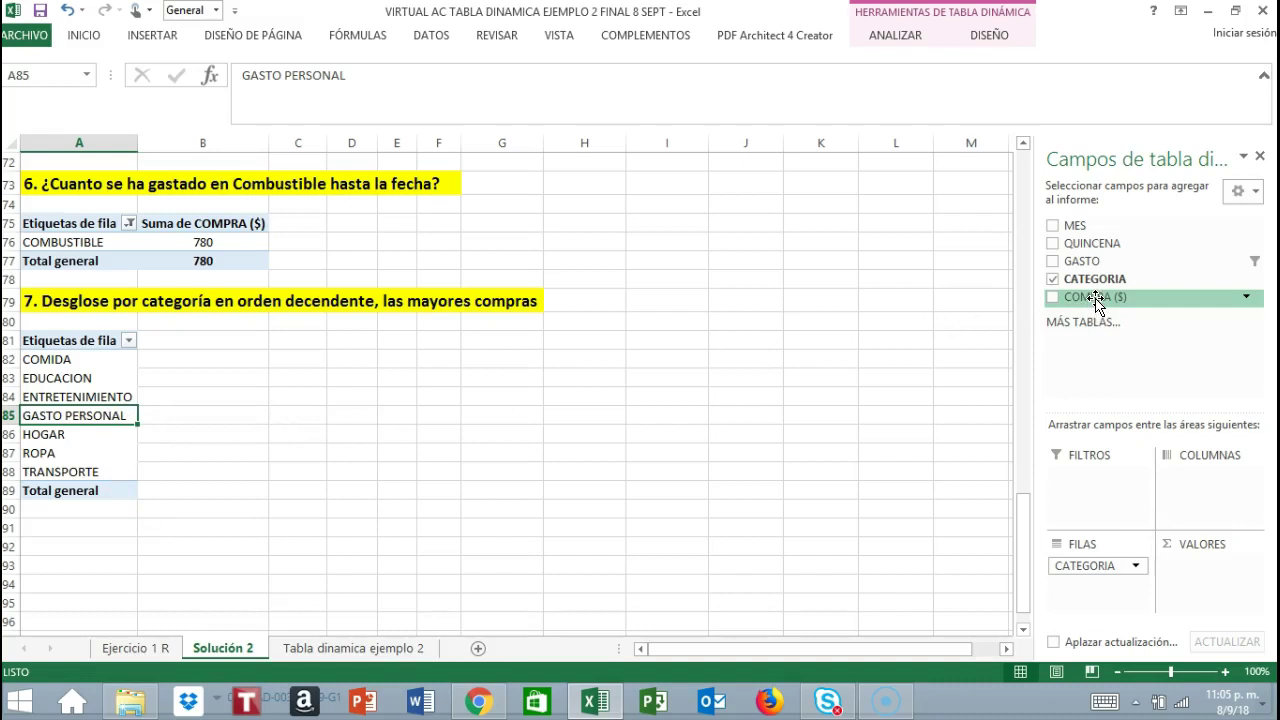
drag(1102, 294, 1194, 565)
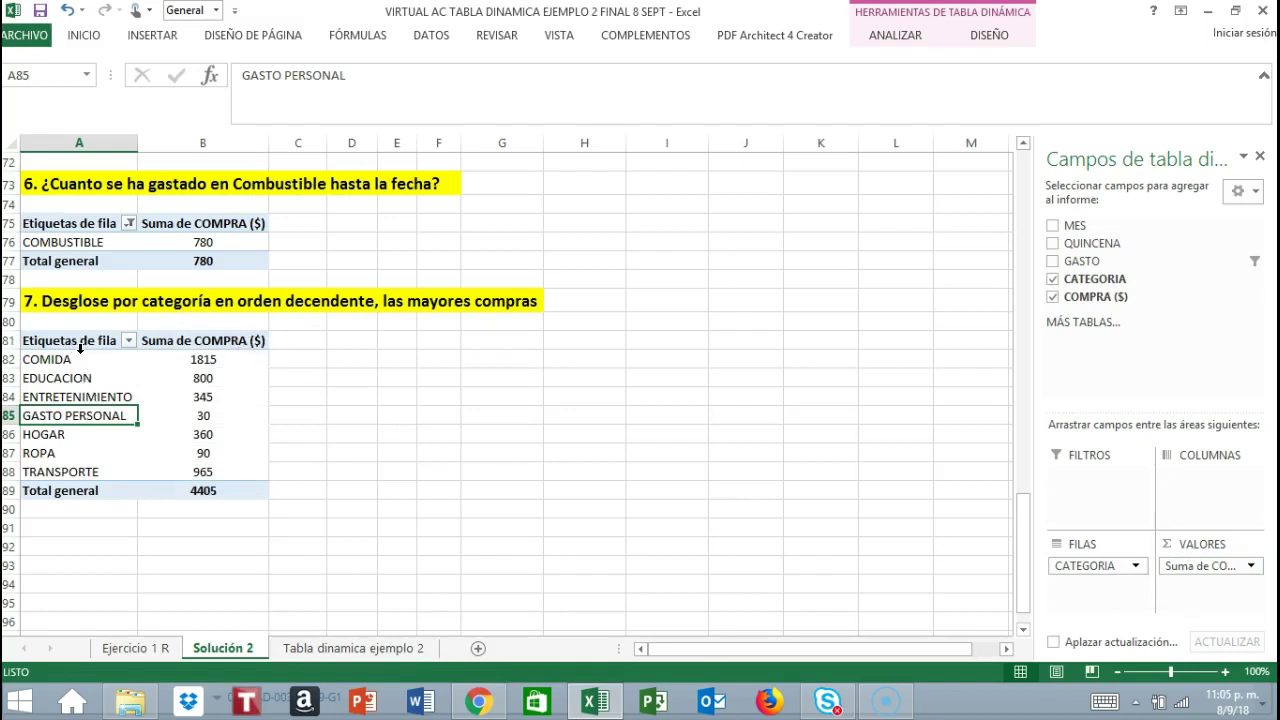
- Sort the question 7 categories in descending order by Suma de COMPRA ($) and review the largest purchases
mouse_move(208, 361)
click(129, 341)
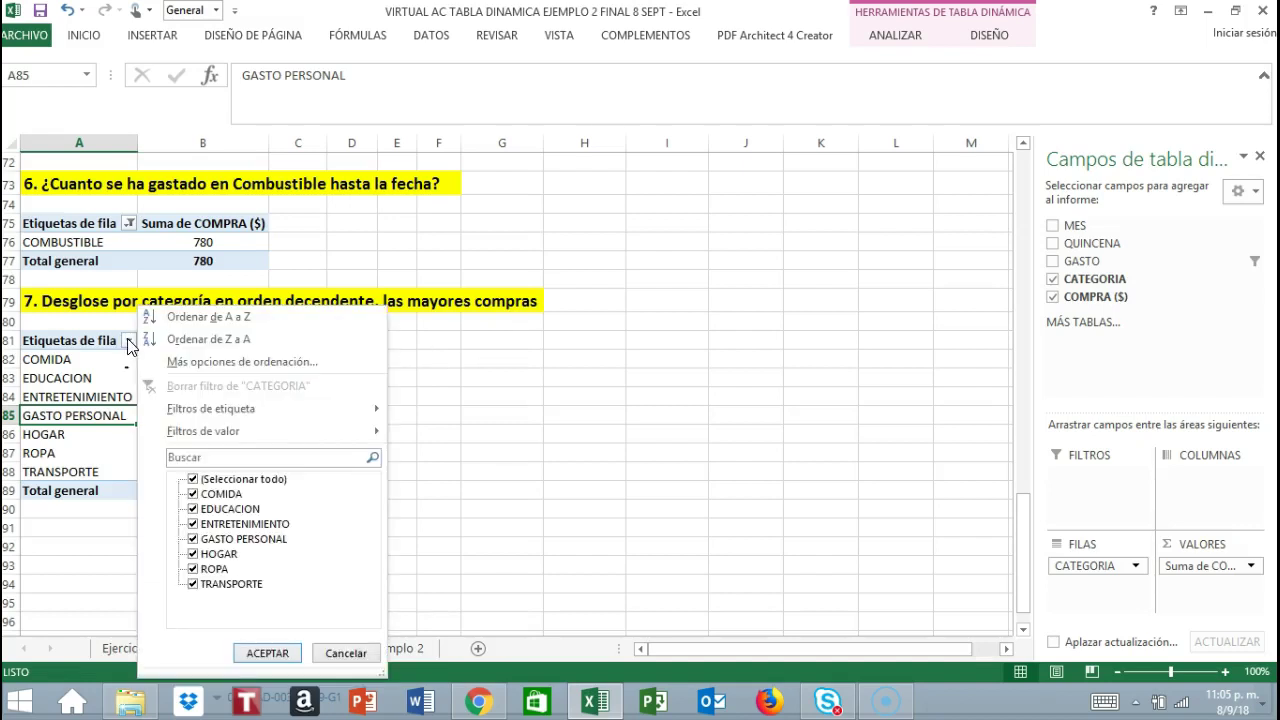
click(207, 366)
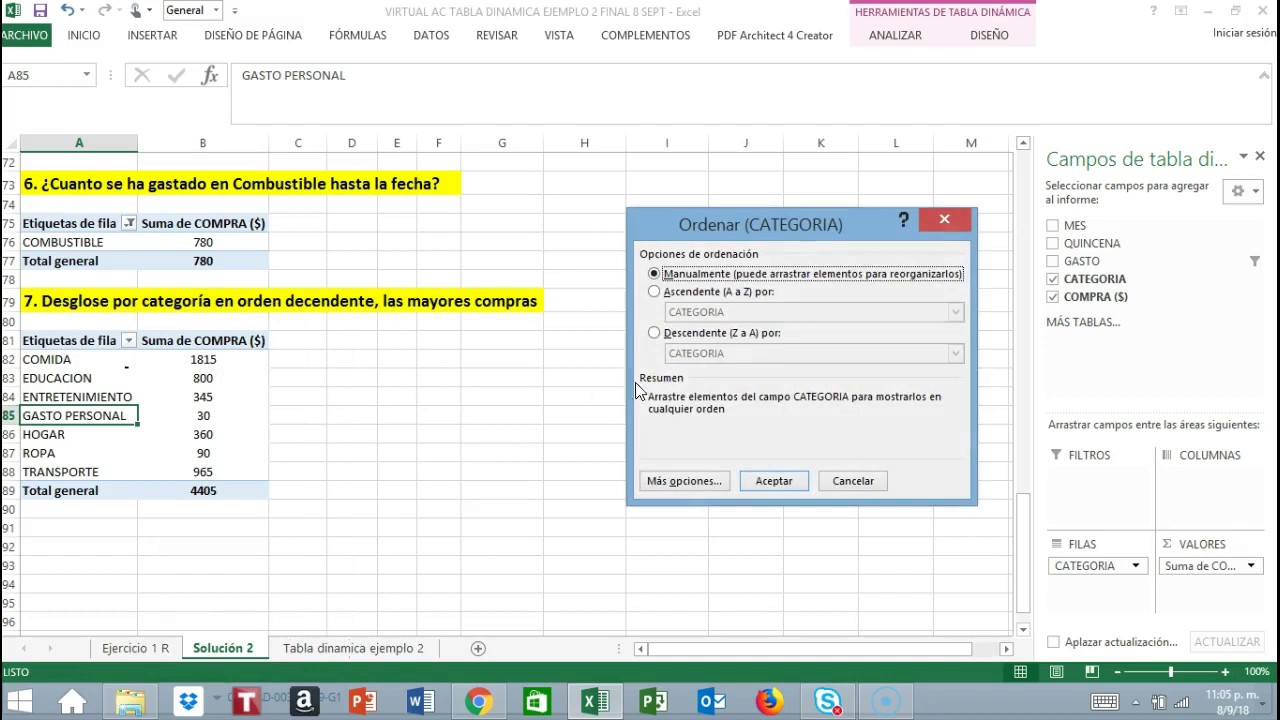
click(653, 332)
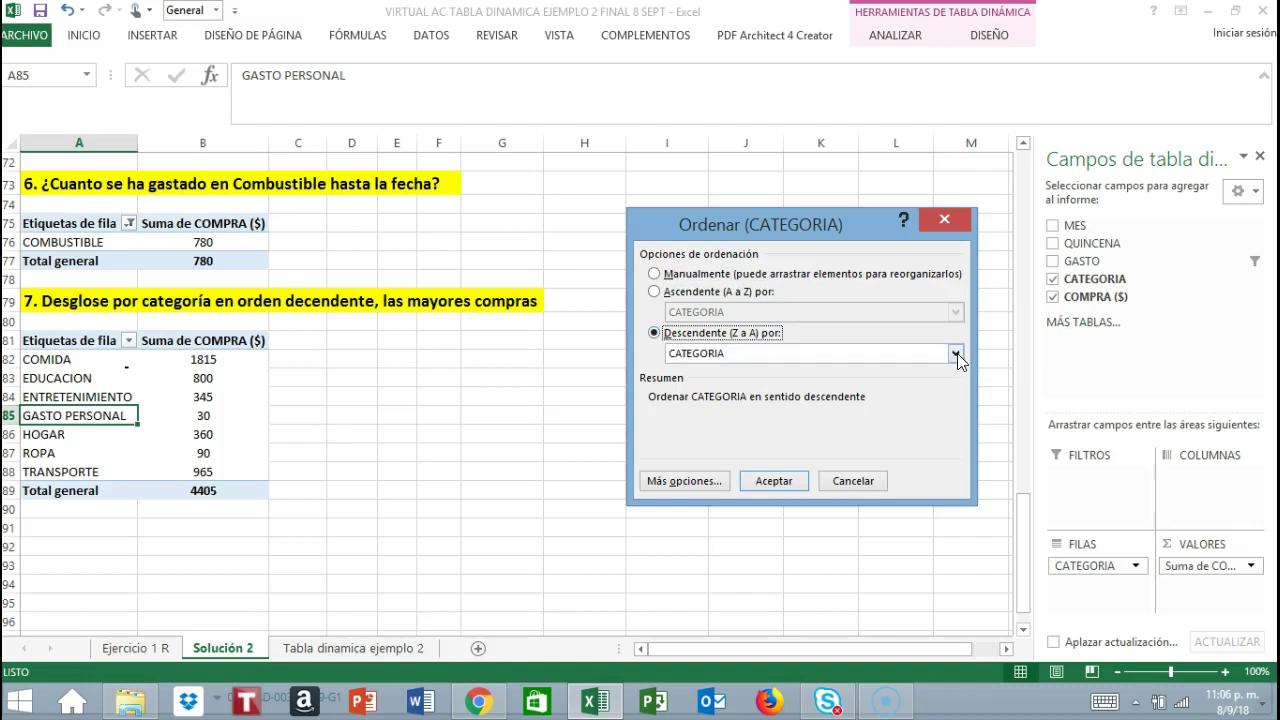
click(957, 354)
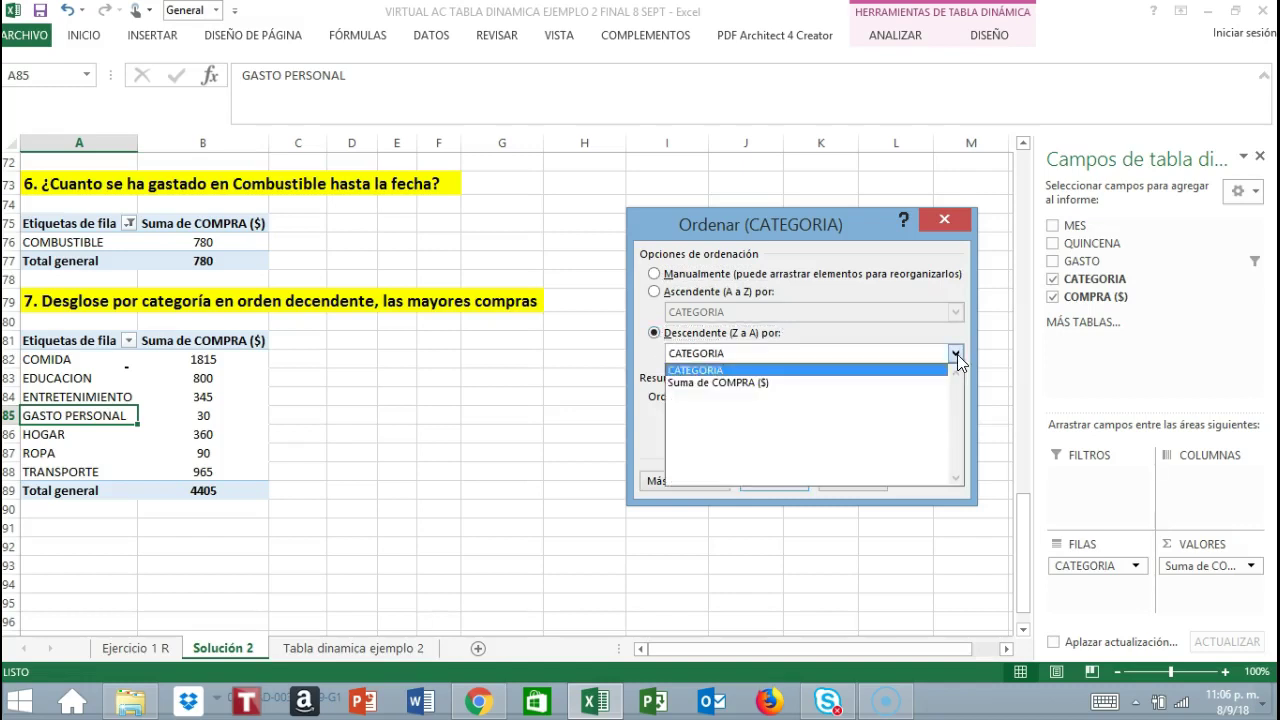
click(775, 383)
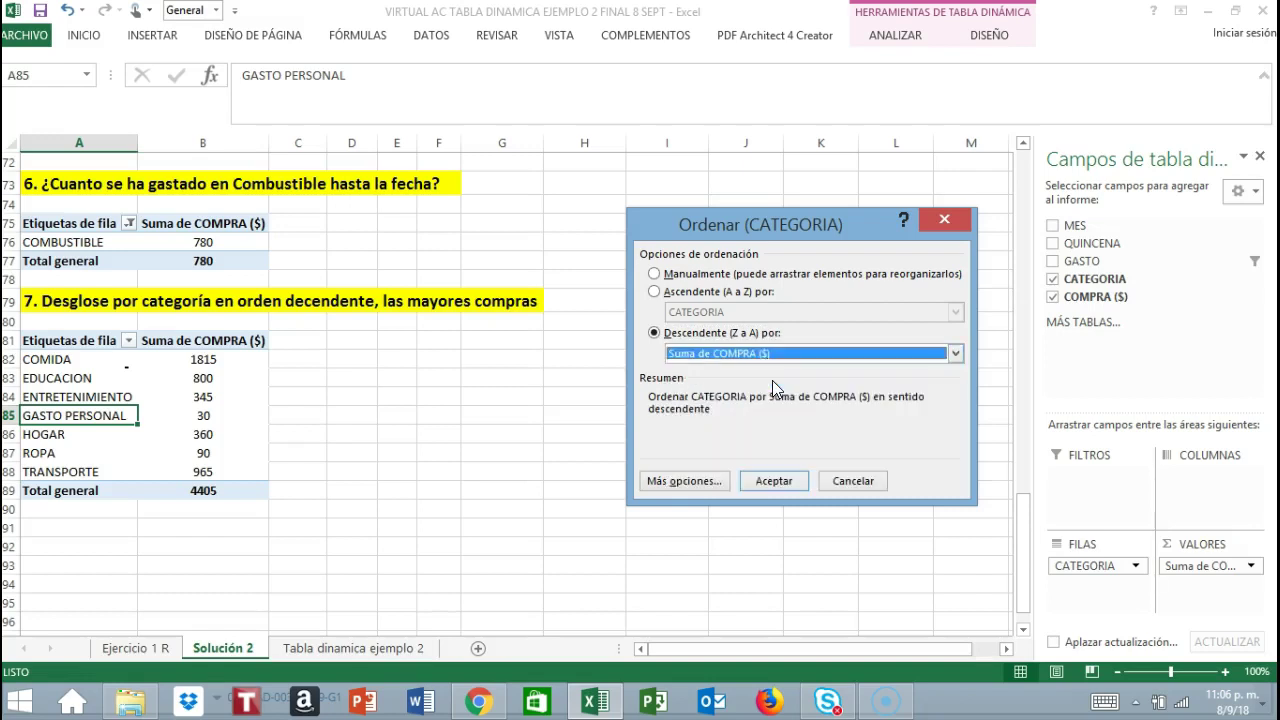
click(771, 482)
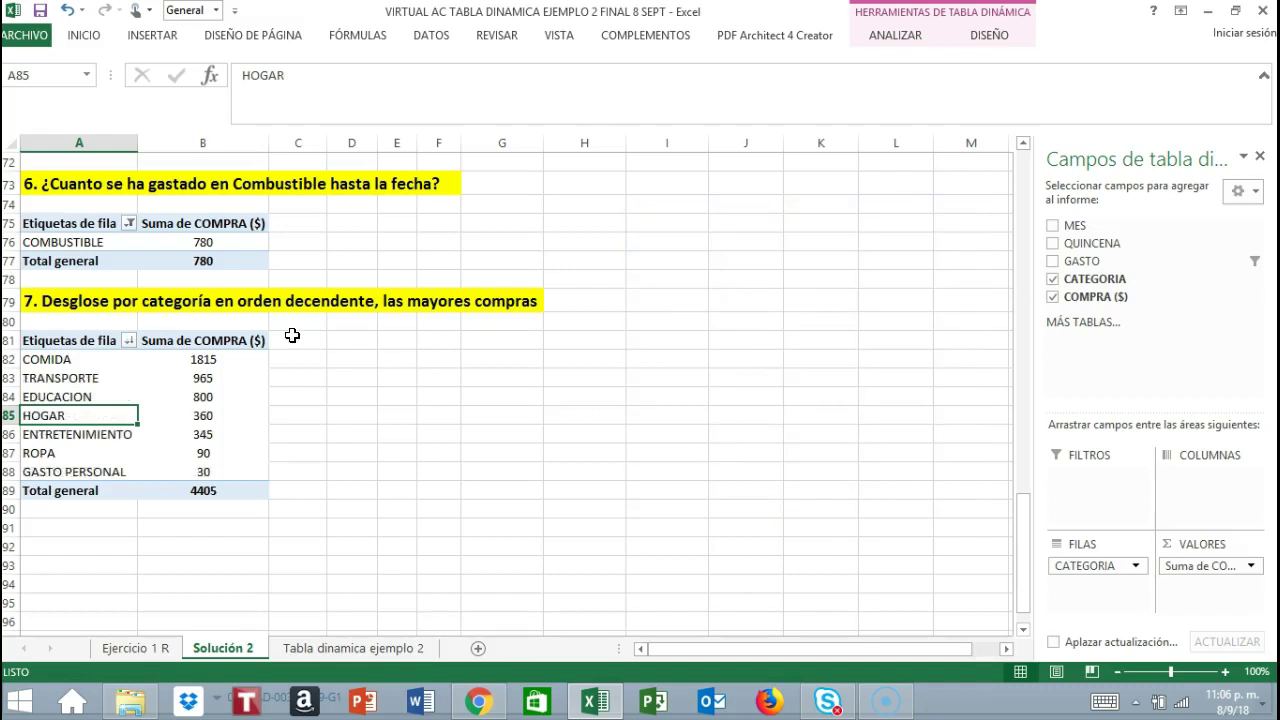
mouse_move(219, 360)
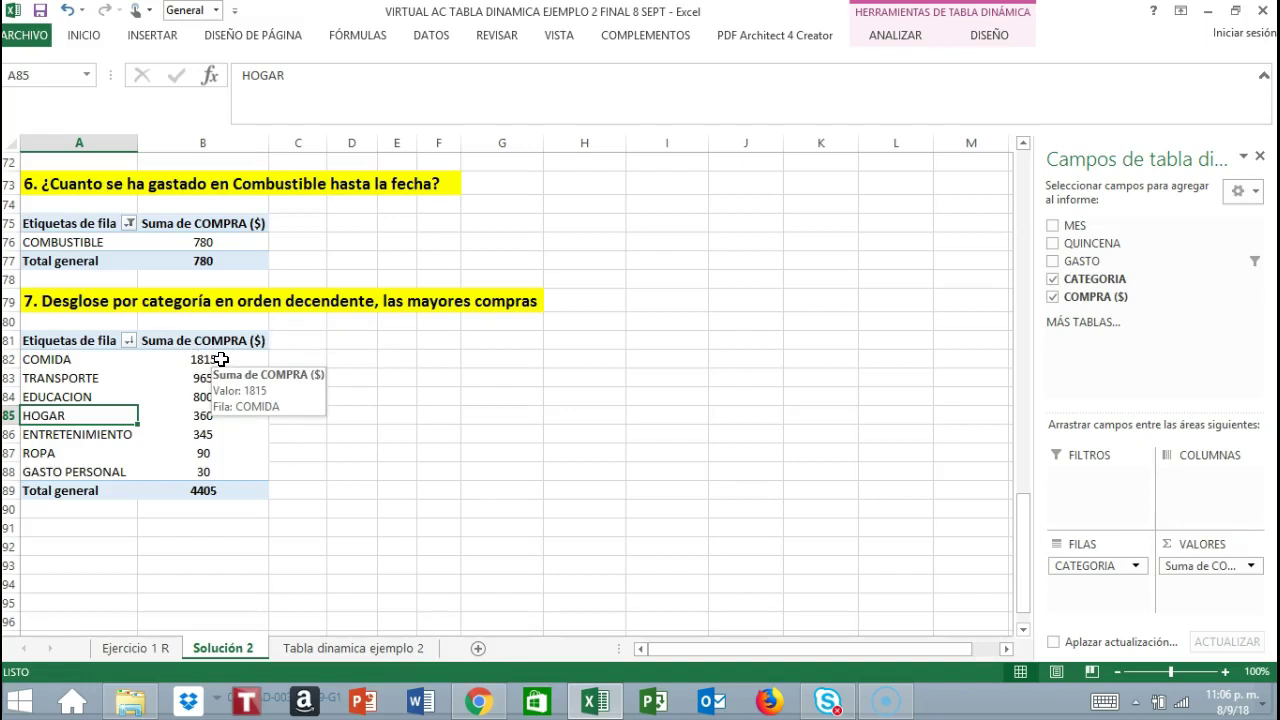
click(220, 359)
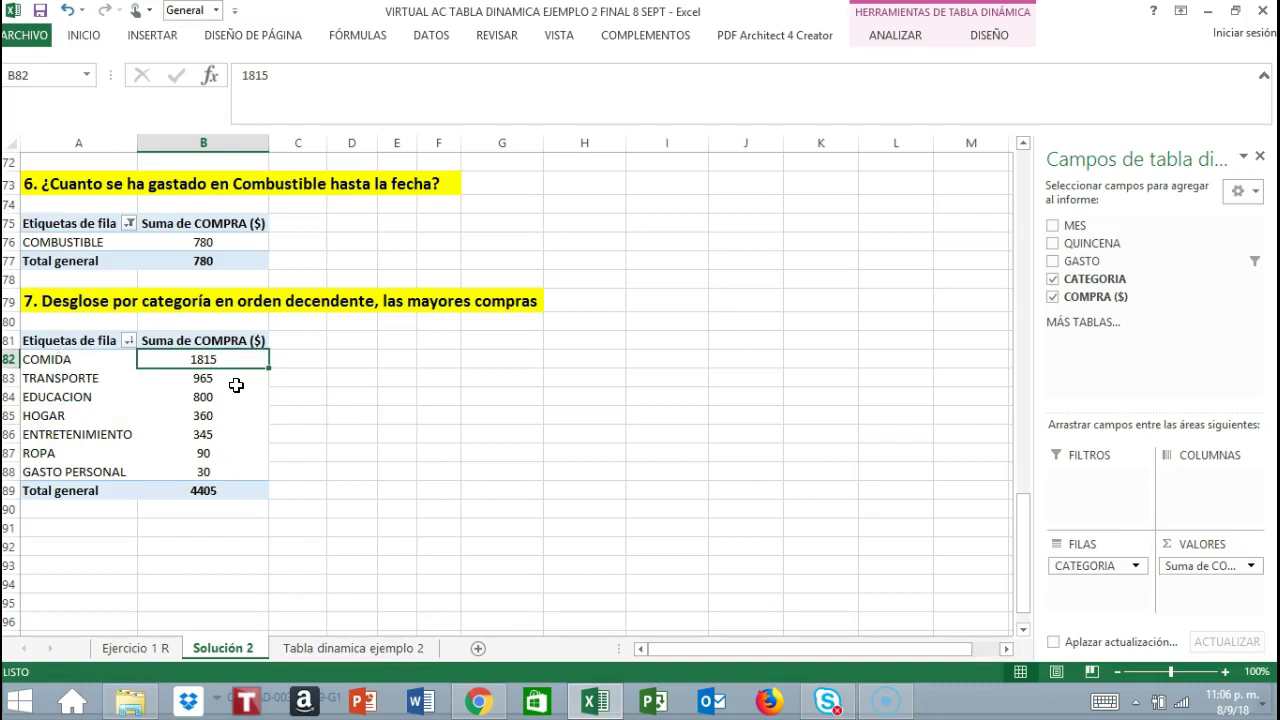
click(236, 378)
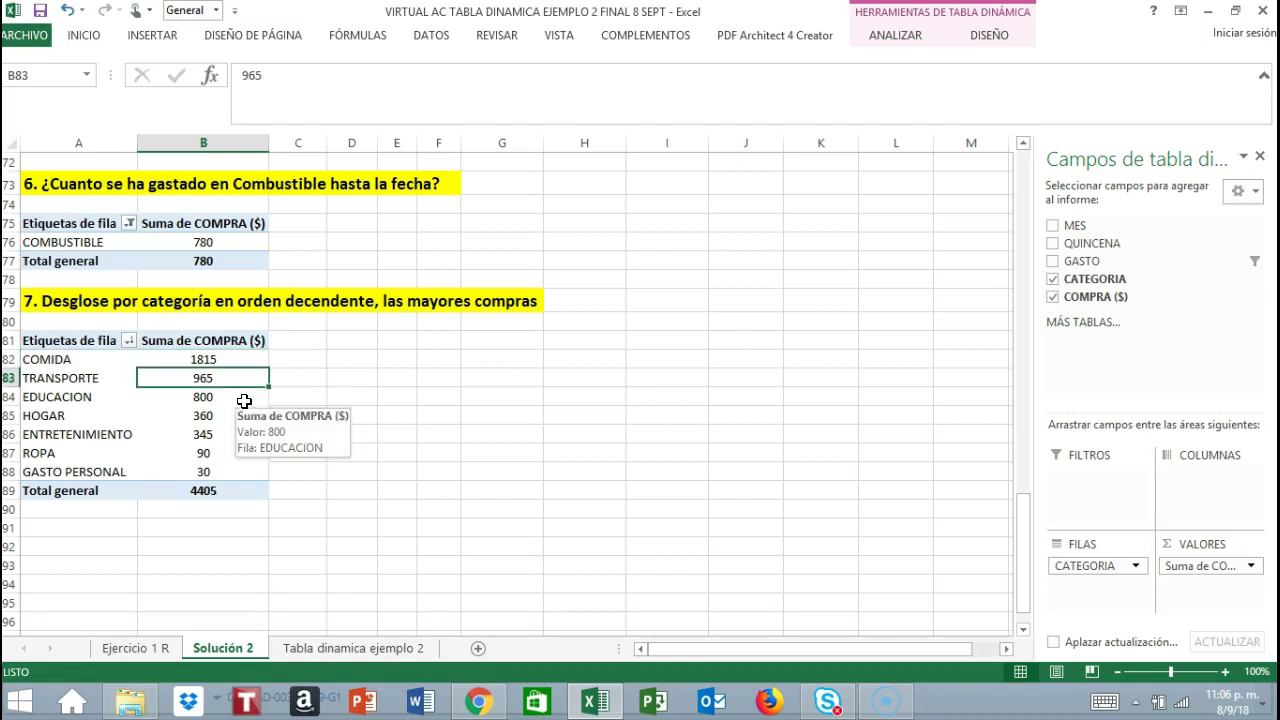
click(247, 402)
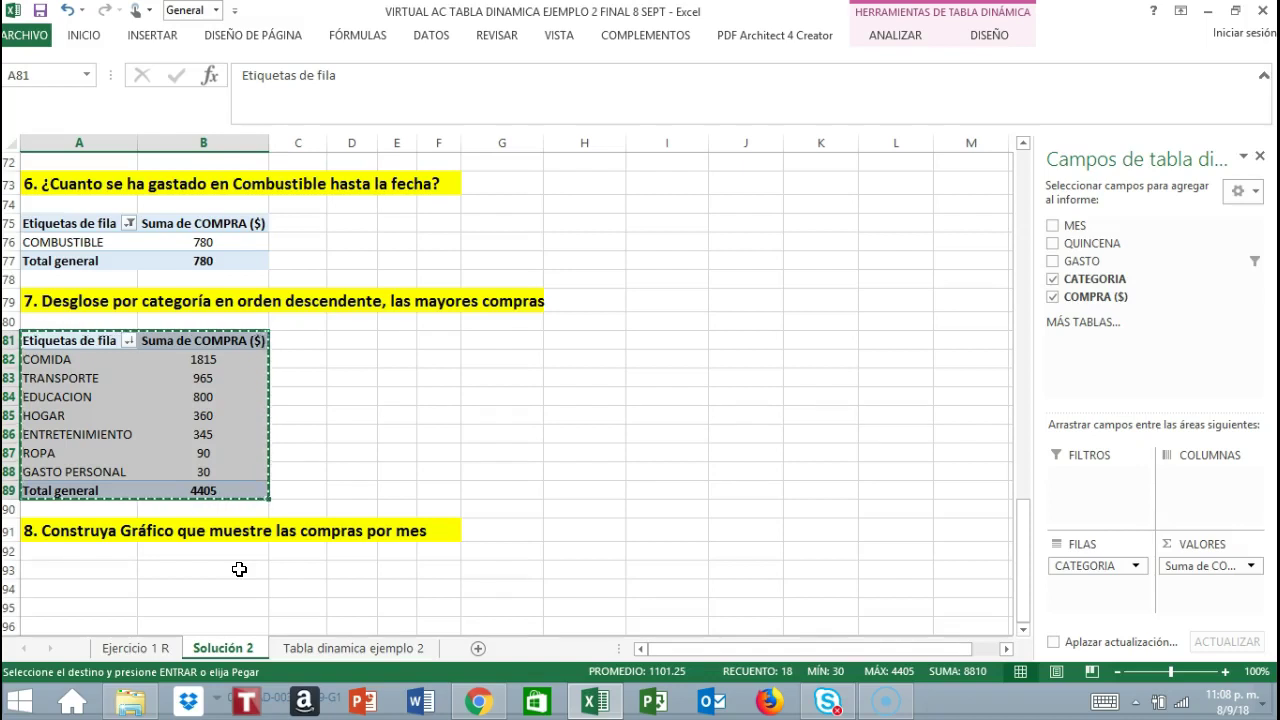
- Paste a copy of the question 7 pivot table at A93 under question 8 and clear the copy selection
click(55, 570)
right_click(55, 570)
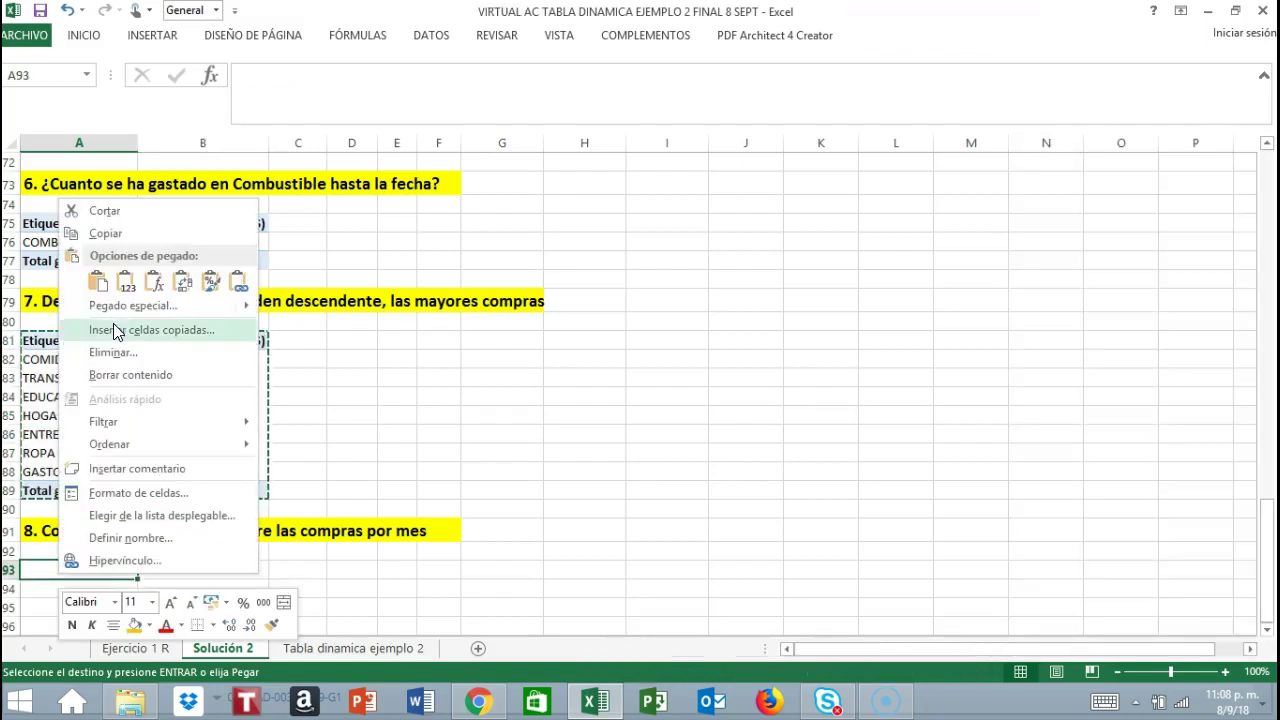
click(97, 285)
click(309, 397)
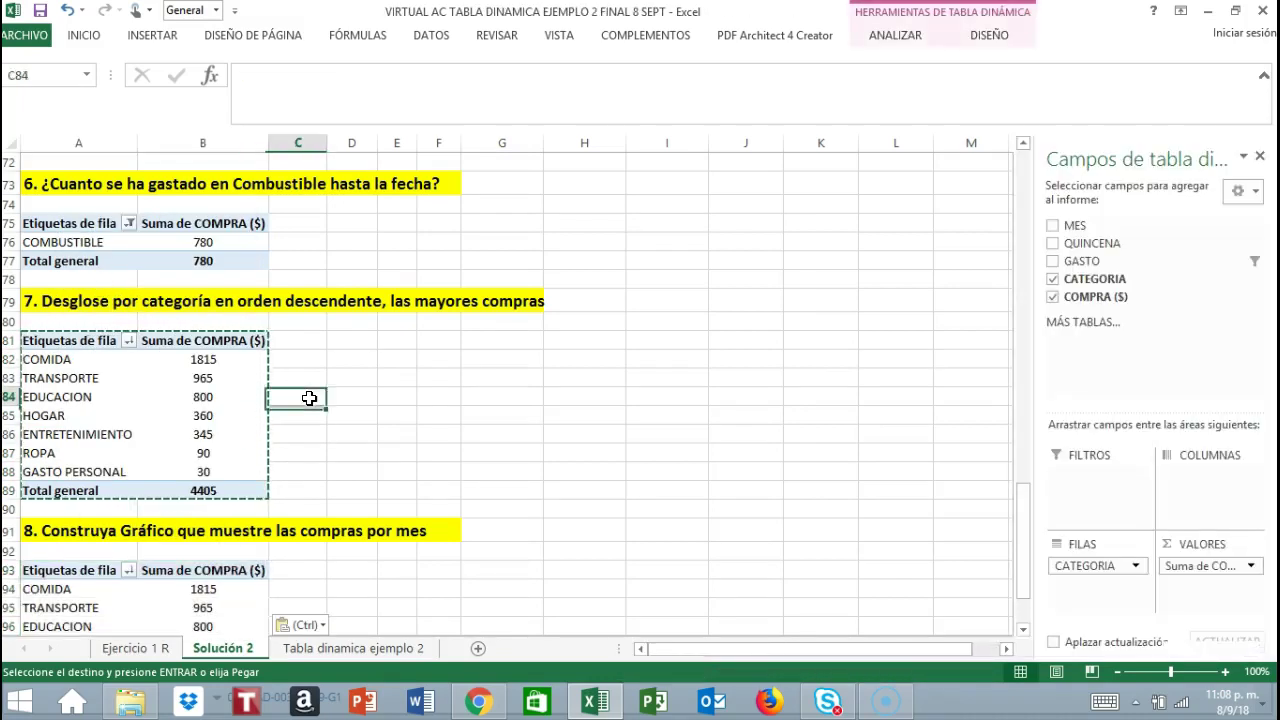
key(Escape)
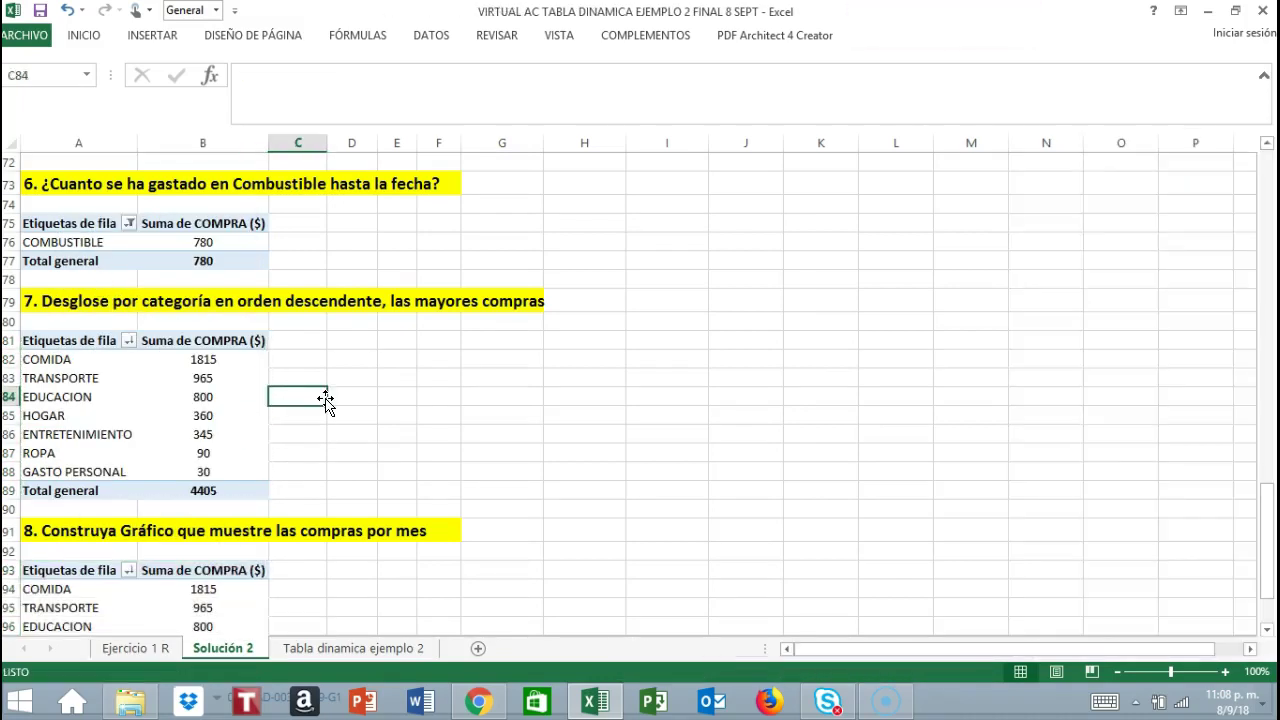
- Remove CATEGORIA and COMPRA ($) from the question 8 pivot table copy
click(37, 592)
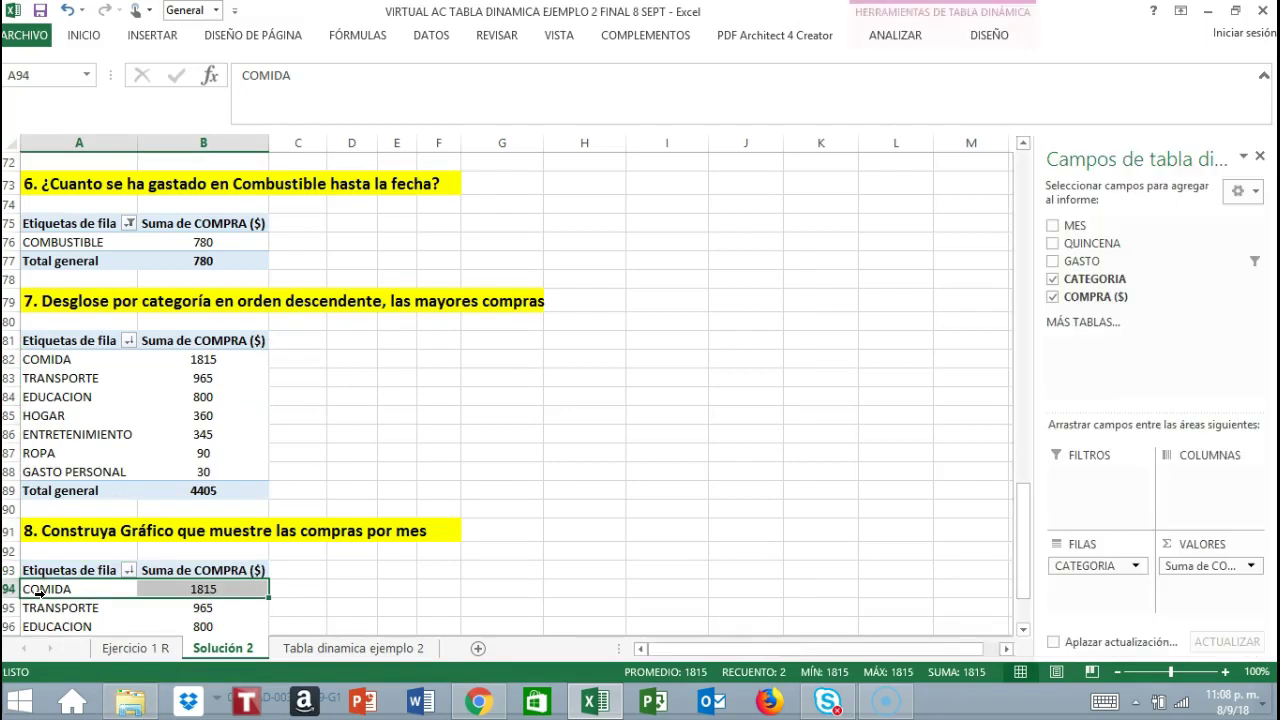
click(1053, 279)
click(1052, 295)
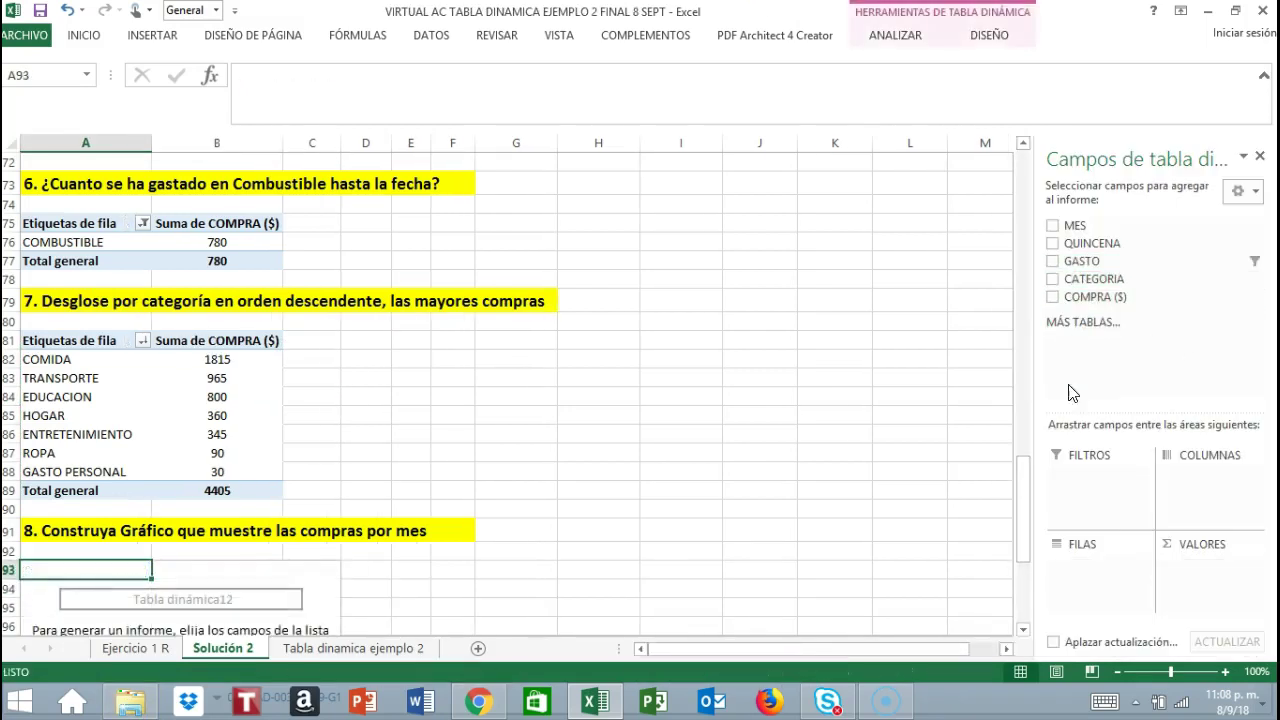
- Build the question 8 pivot table with MES in the rows and COMPRA ($) as a summed value
scroll(775, 518, down, 2)
click(240, 492)
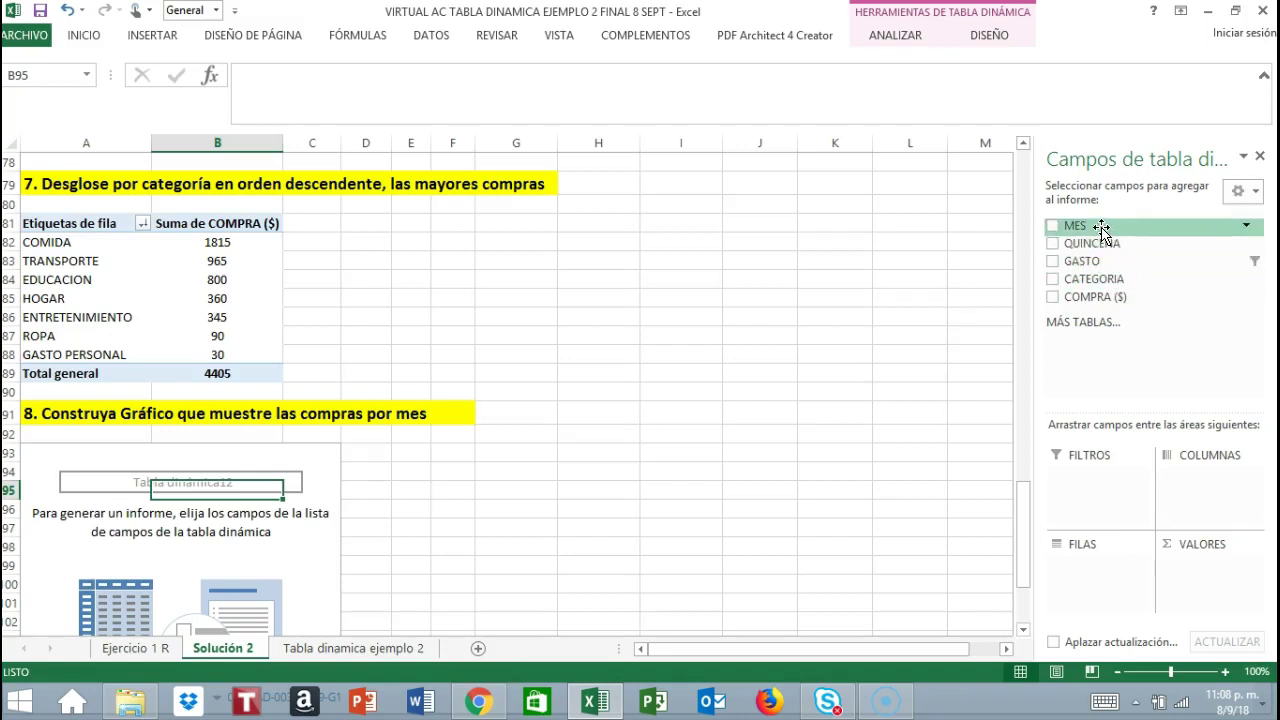
drag(1106, 223, 1082, 570)
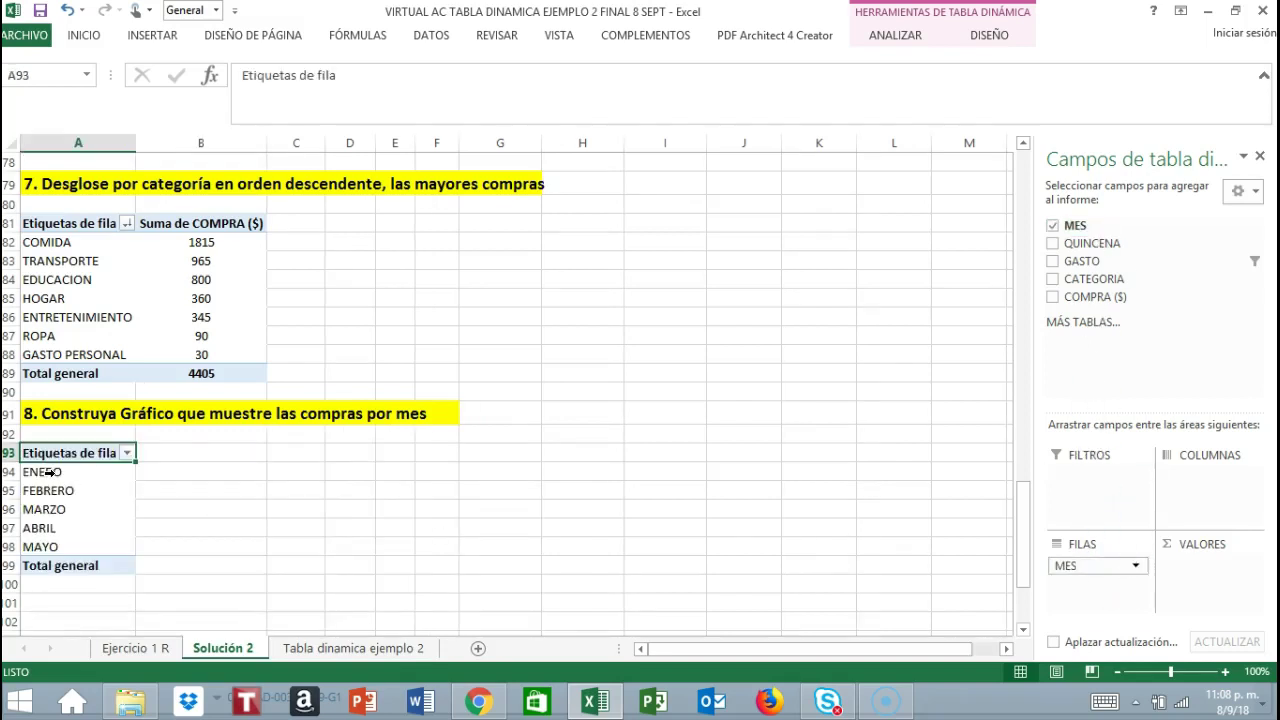
drag(1108, 301, 1195, 590)
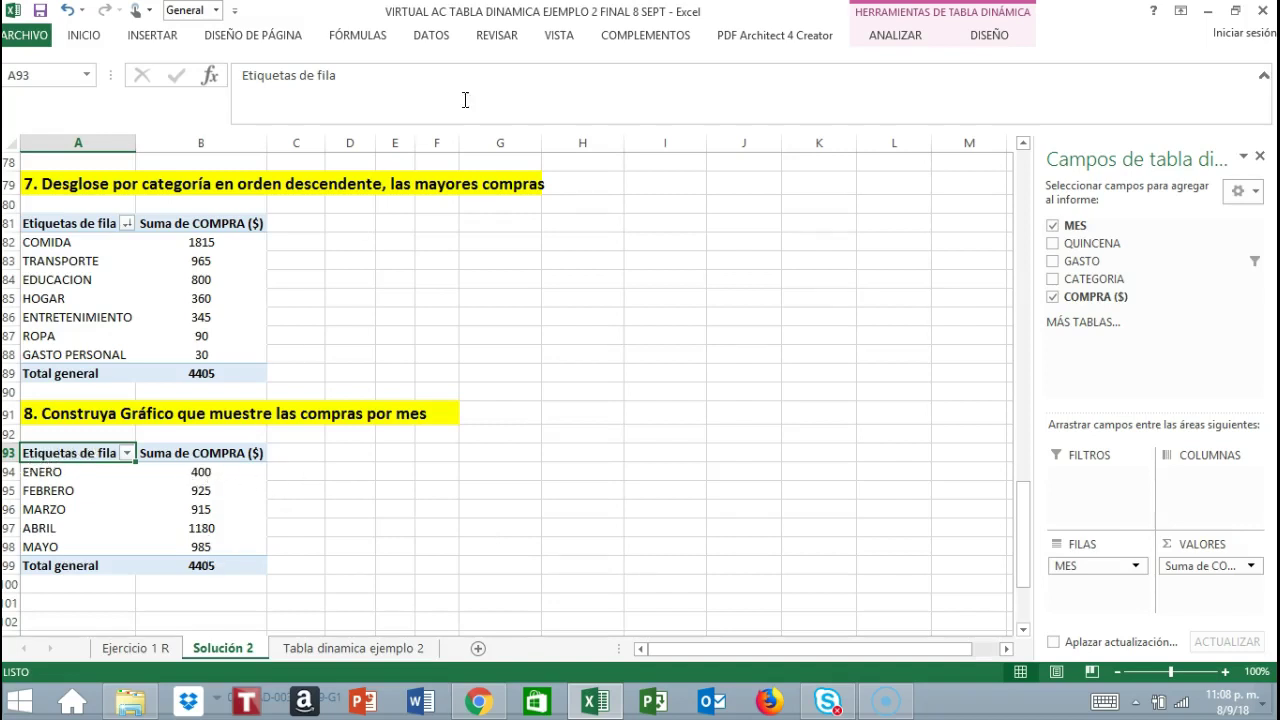
- Insert a clustered column (Columna agrupada) pivot chart of purchases per month from the question 8 pivot table
click(153, 38)
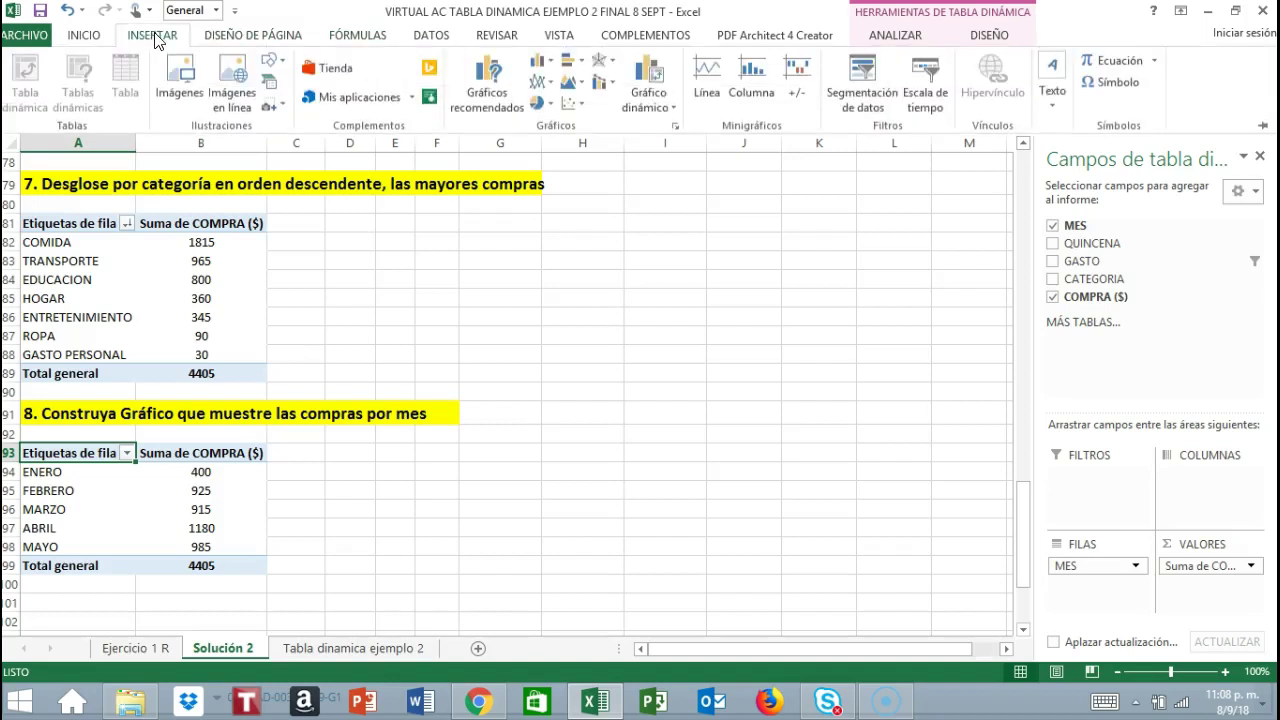
click(484, 92)
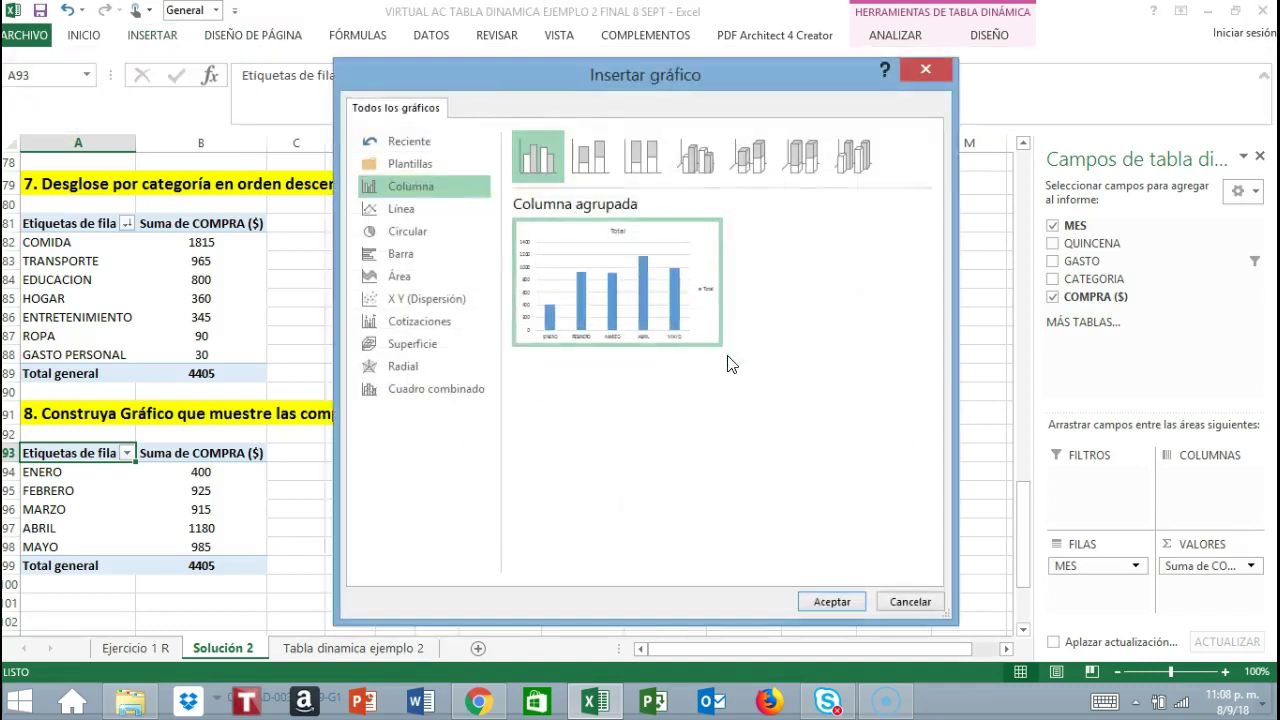
mouse_move(677, 334)
click(832, 603)
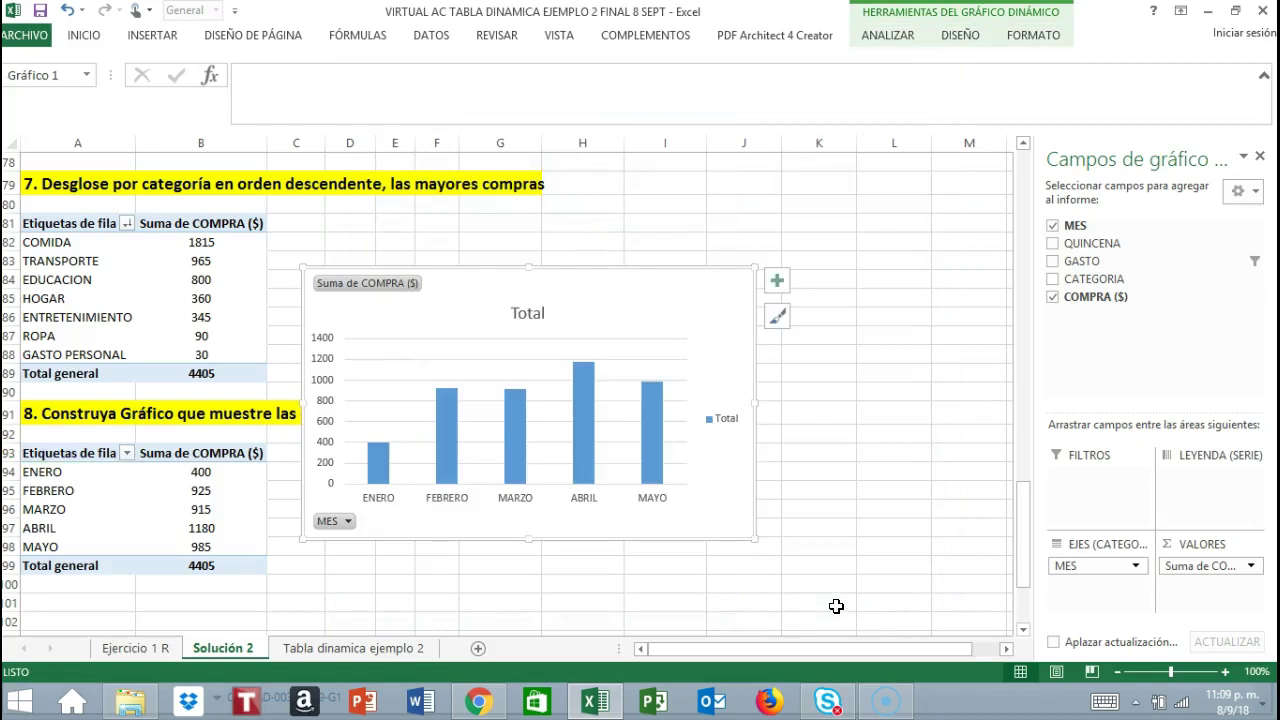
- Move the monthly purchases chart beside the question 8 pivot table, spanning about columns G to L and rows 90 to 104
mouse_move(574, 291)
mouse_down()
mouse_move(660, 371)
mouse_move(680, 414)
mouse_move(704, 407)
mouse_up()
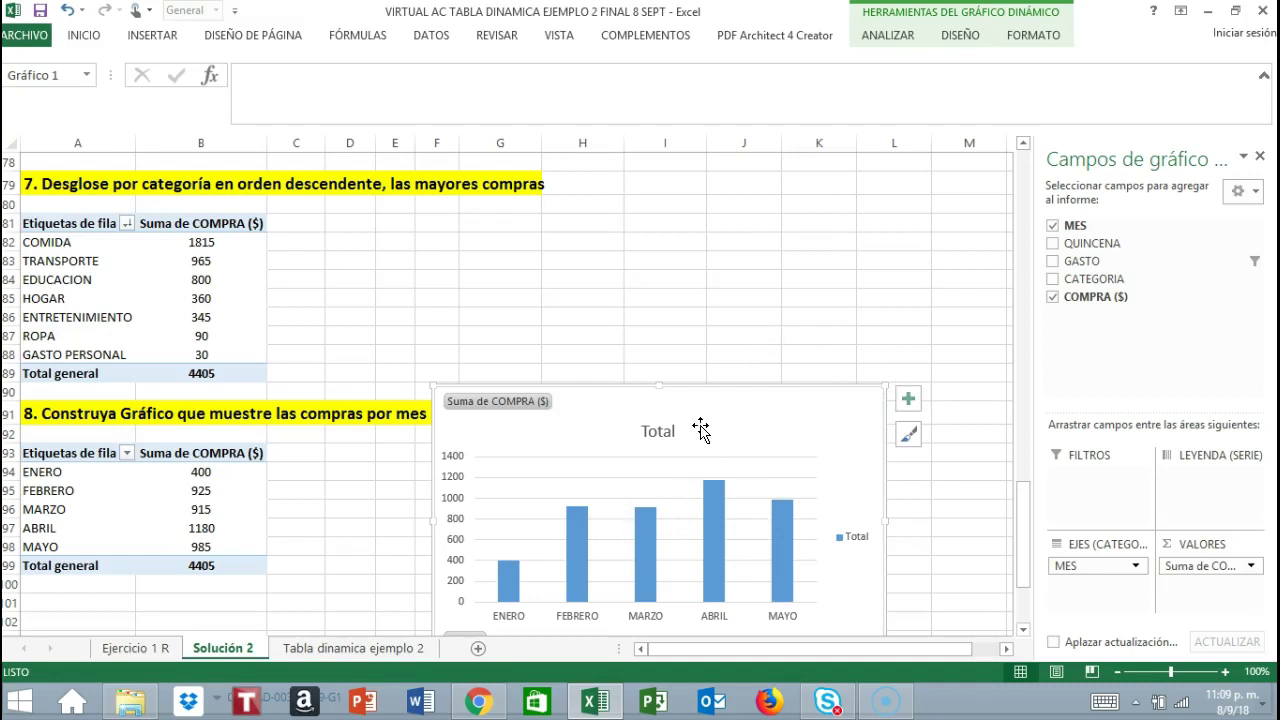
drag(691, 425, 759, 426)
scroll(918, 385, down, 2)
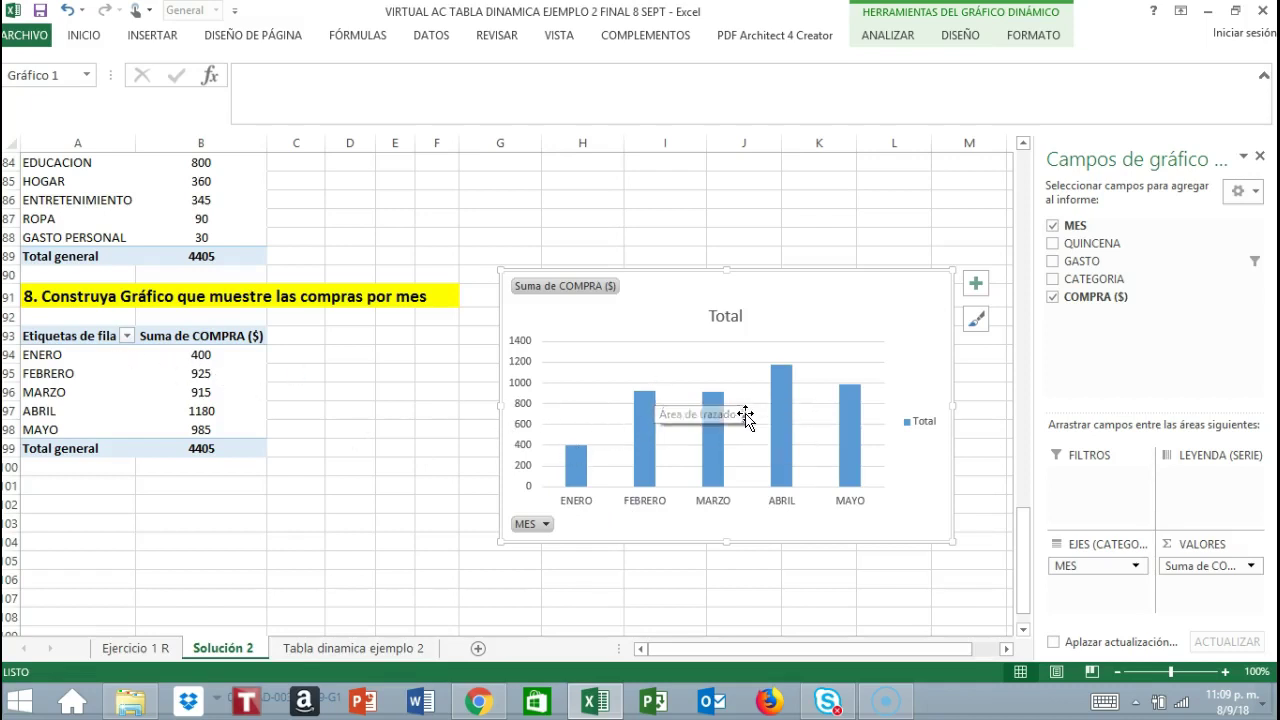
- Apply the fourth design style, with wide shadowed columns and value labels, to the monthly purchases chart and shift it slightly downwards
mouse_move(721, 404)
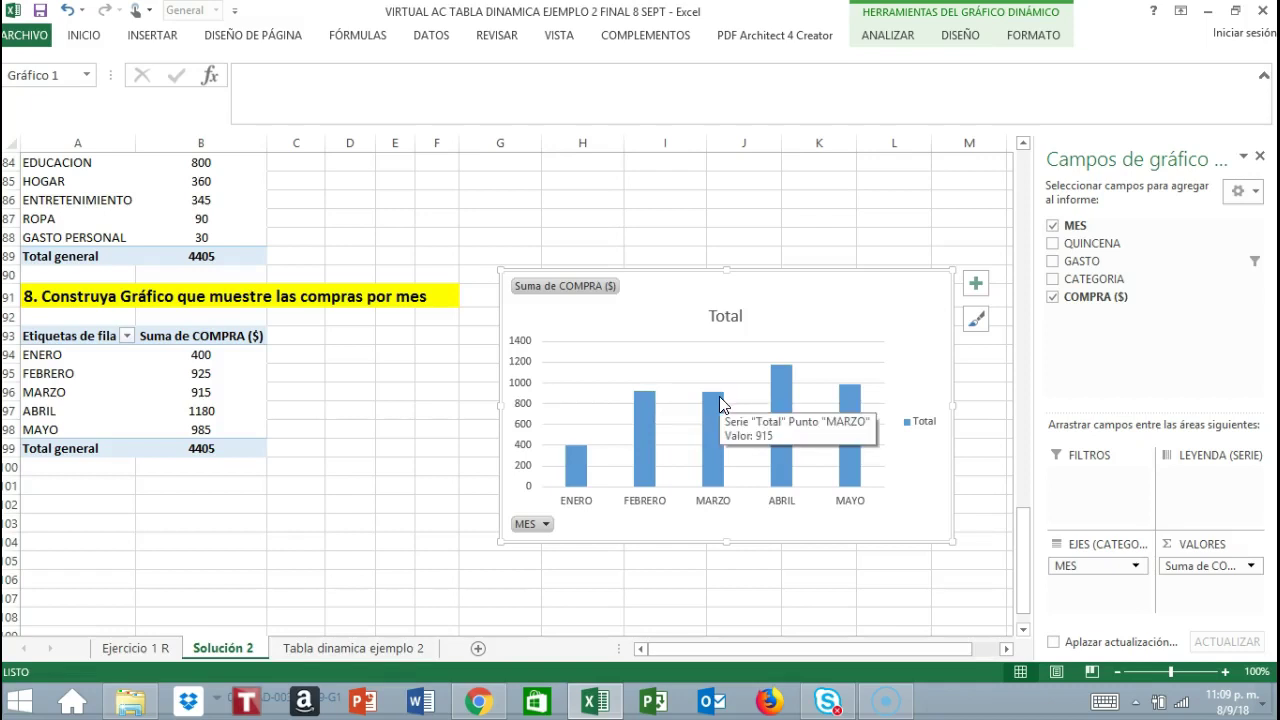
mouse_move(781, 377)
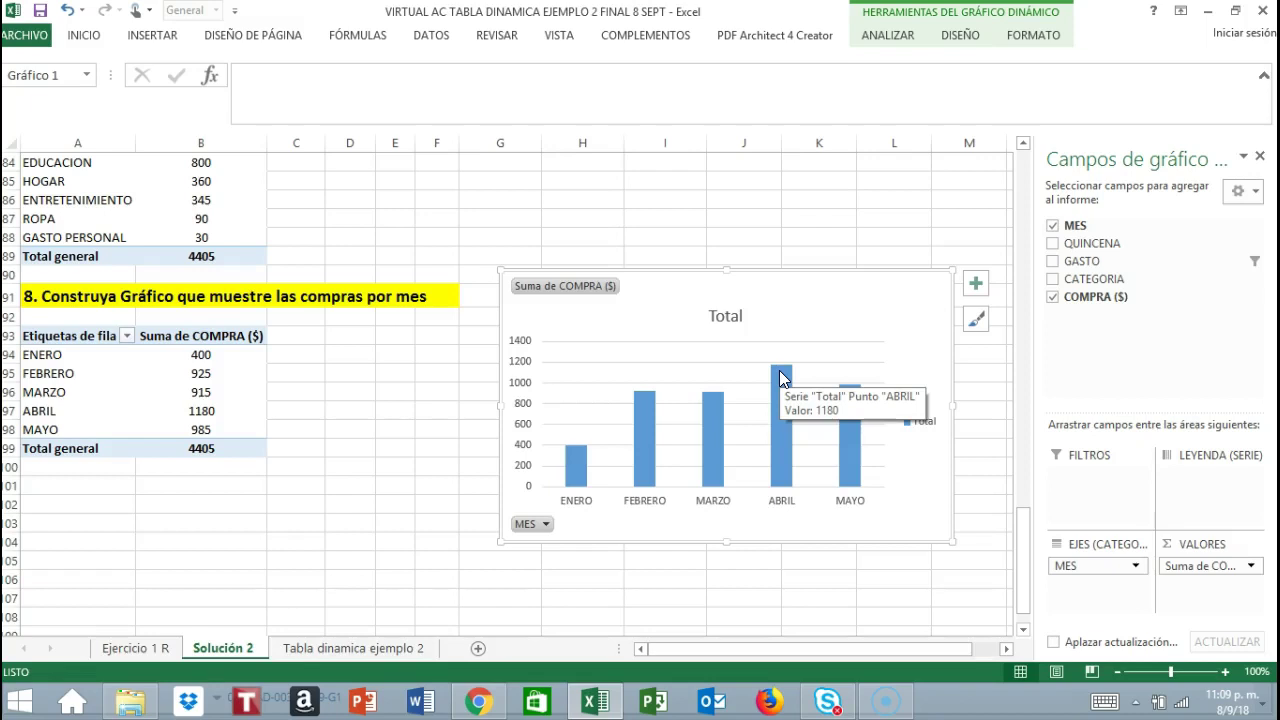
mouse_move(860, 392)
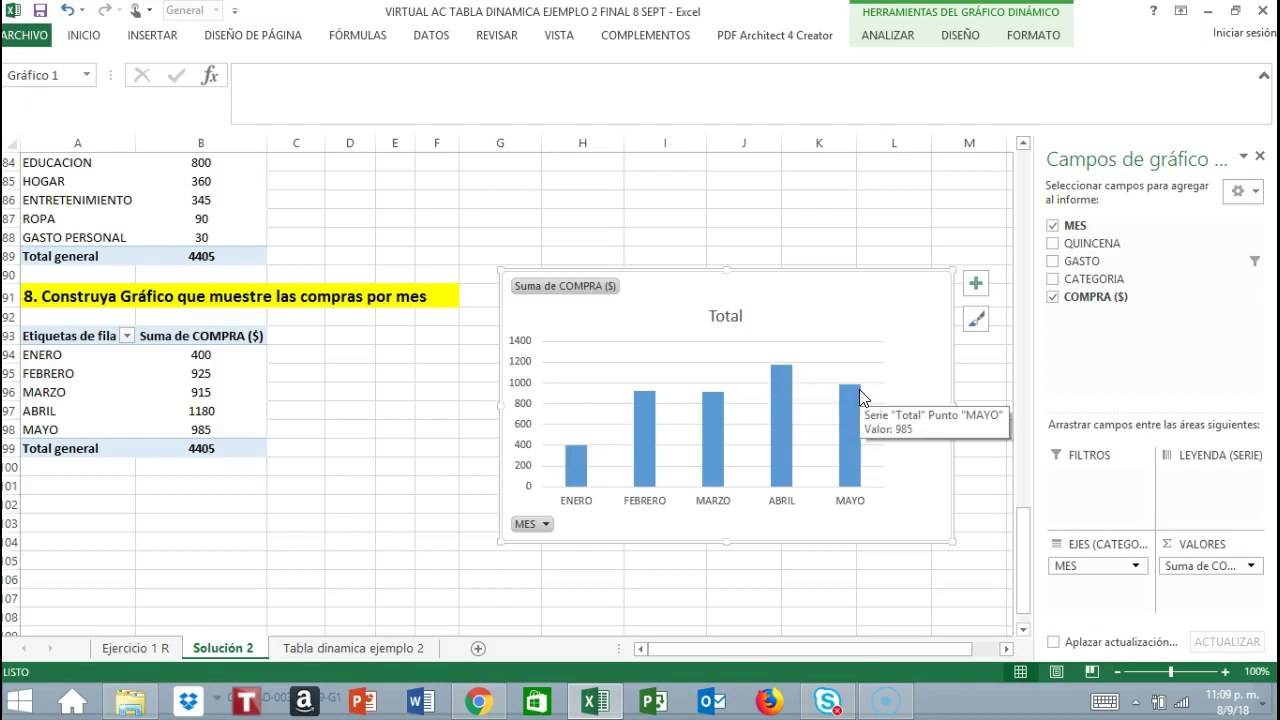
click(950, 38)
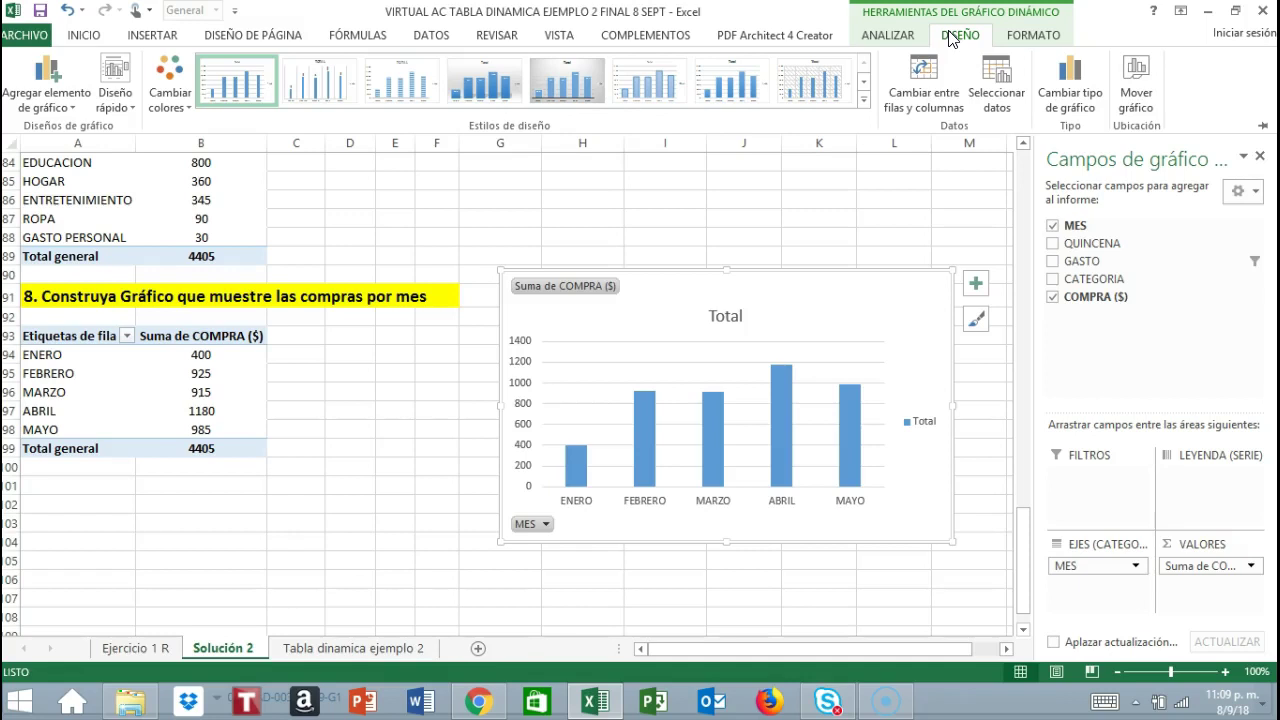
click(474, 91)
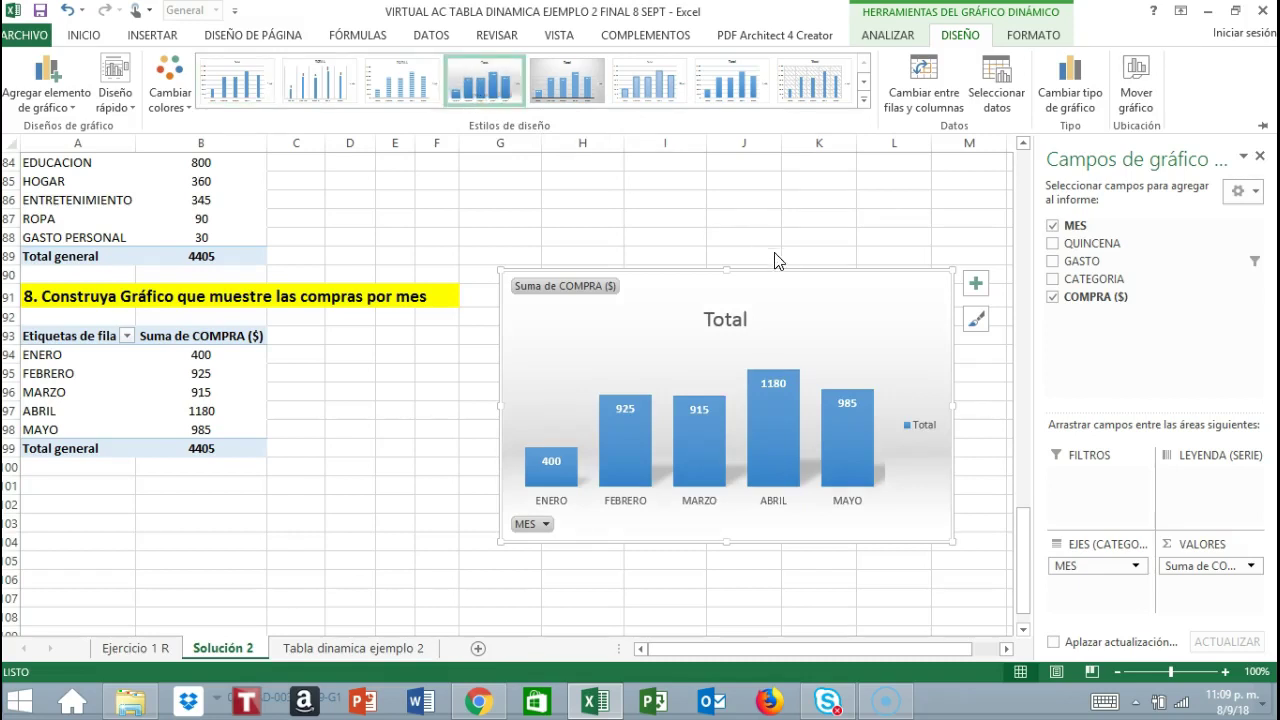
click(1005, 490)
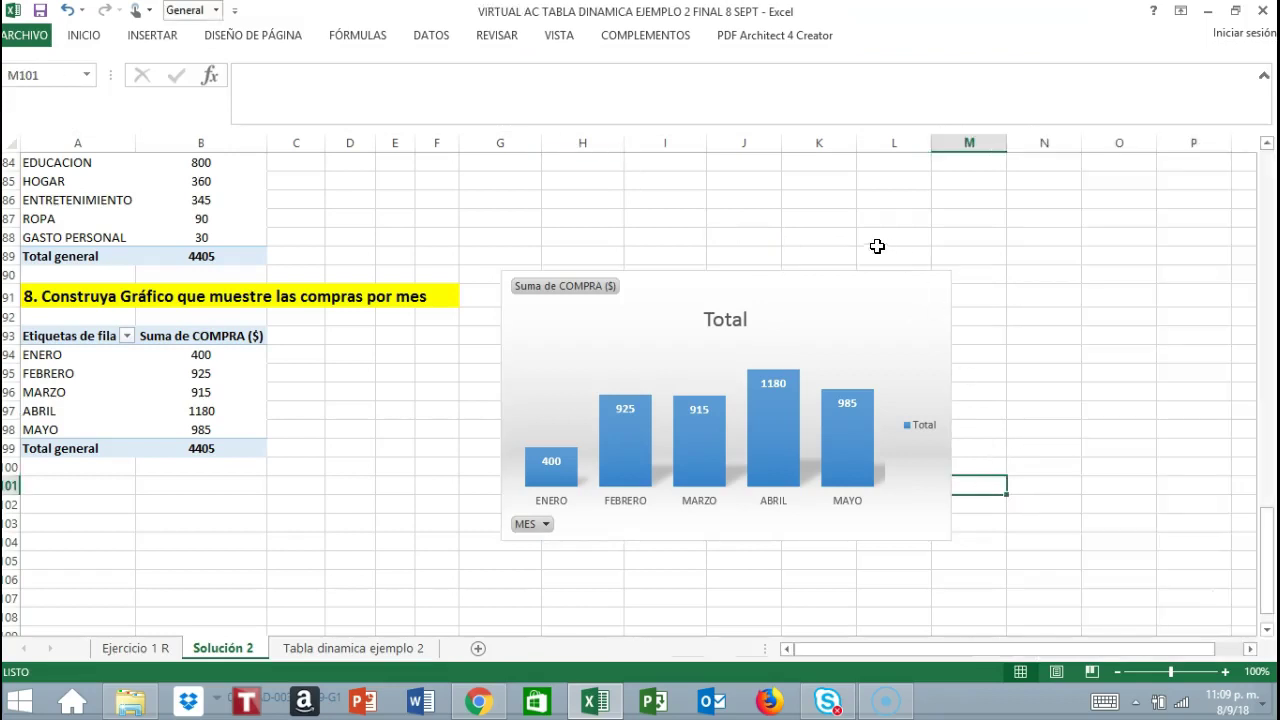
drag(729, 294, 739, 319)
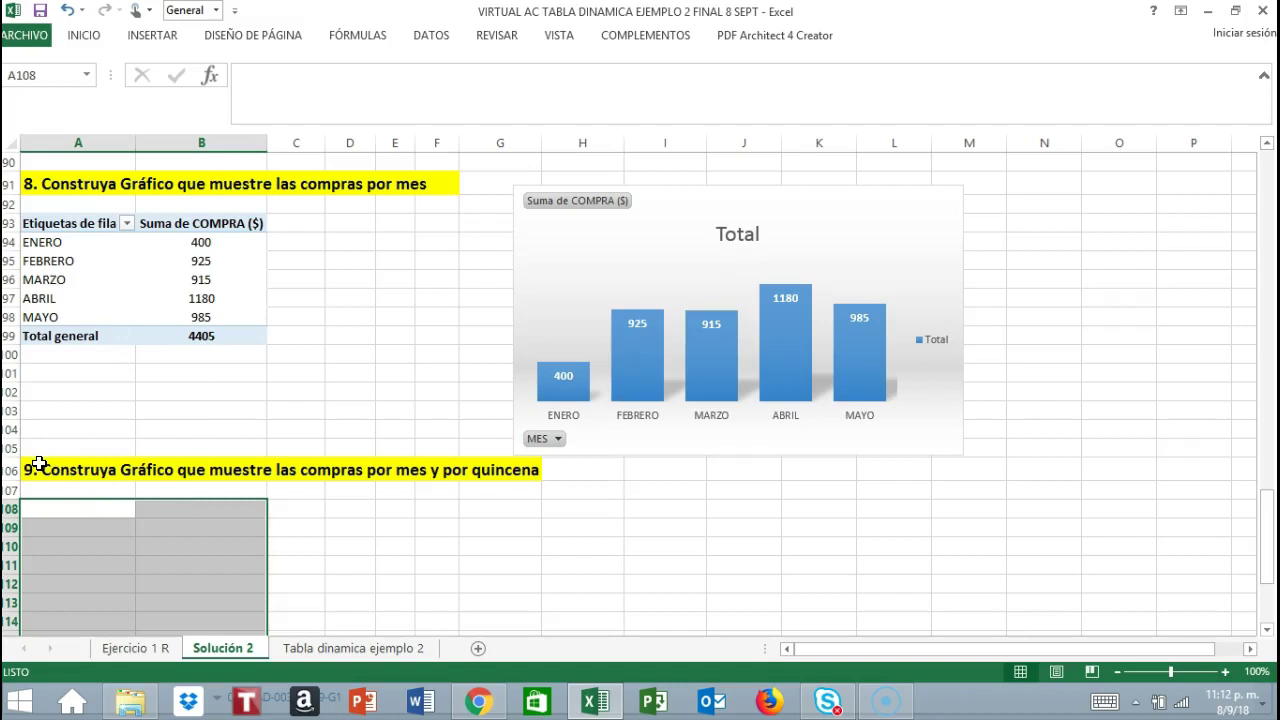
- Copy the question 8 pivot table to cell A108, below the question 9 heading
drag(36, 465, 510, 472)
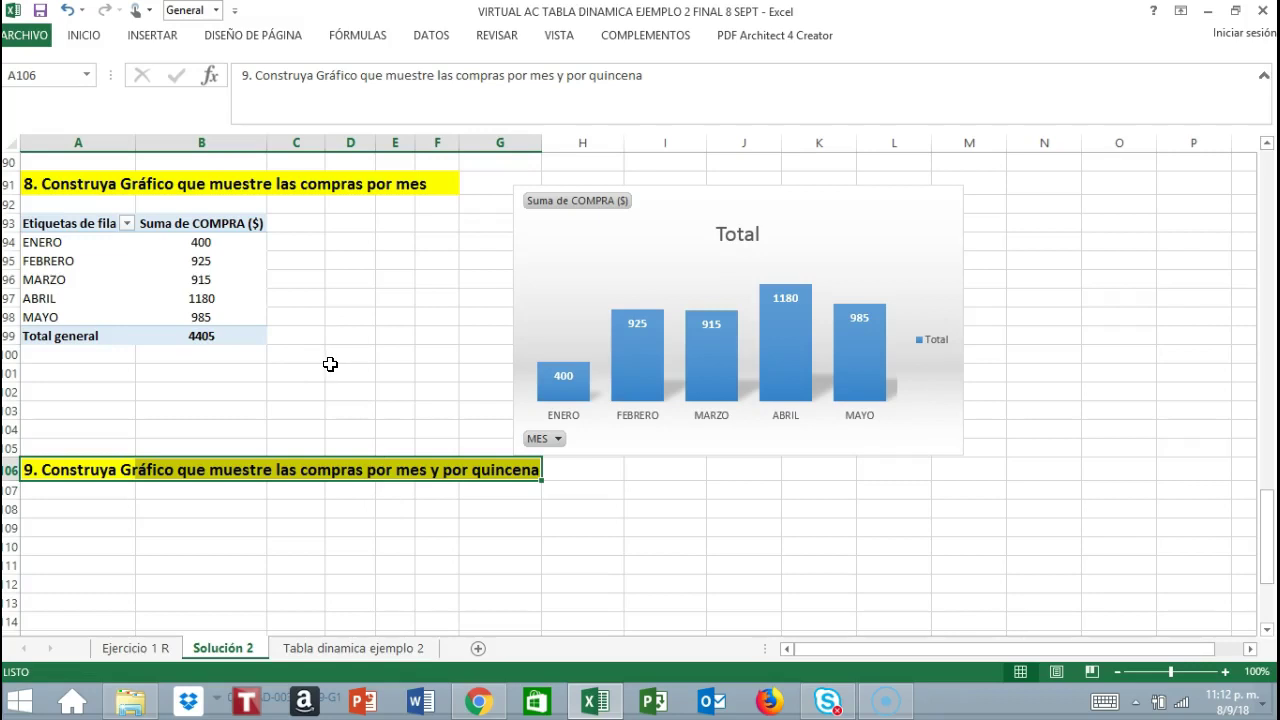
drag(46, 221, 220, 336)
right_click(234, 299)
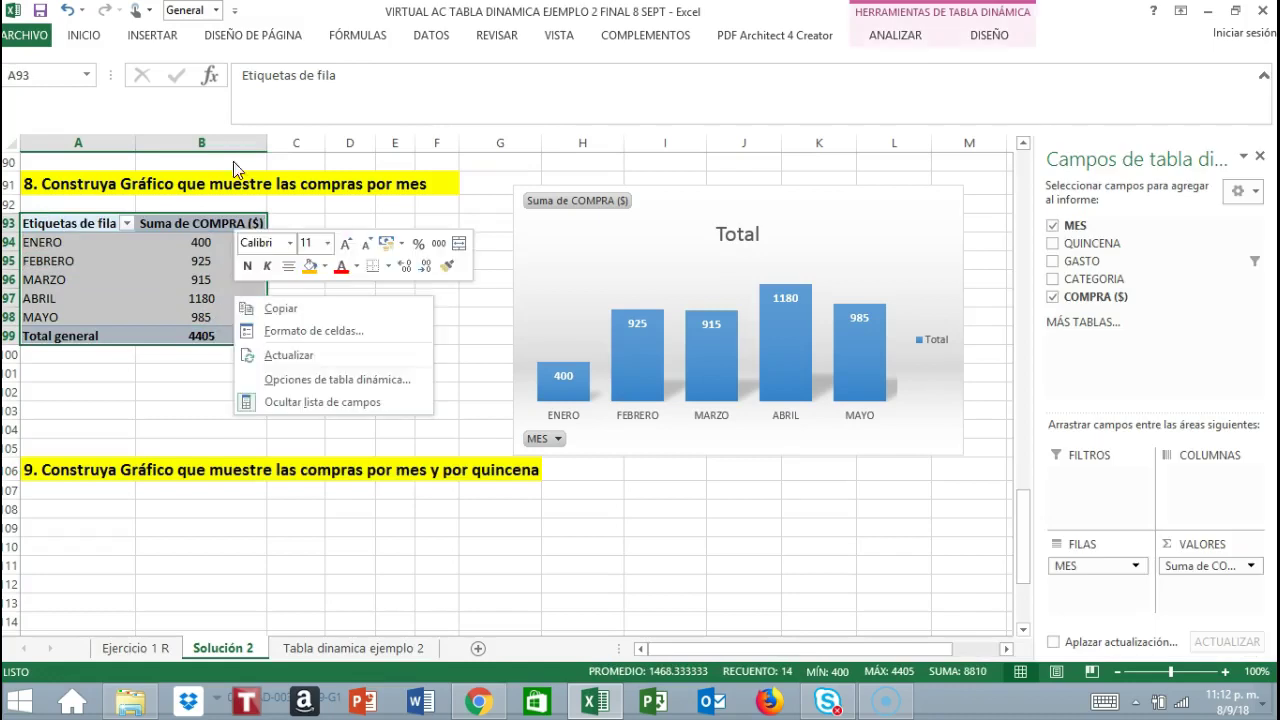
click(280, 309)
click(88, 509)
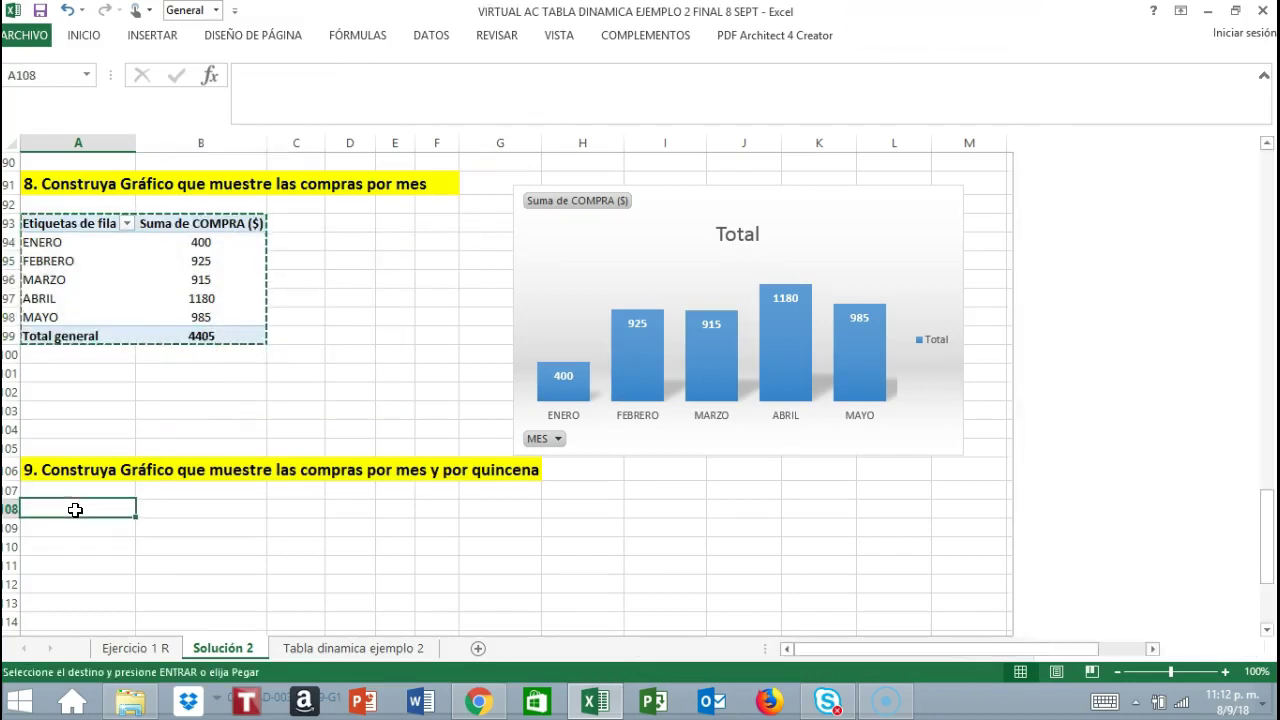
right_click(90, 508)
click(115, 218)
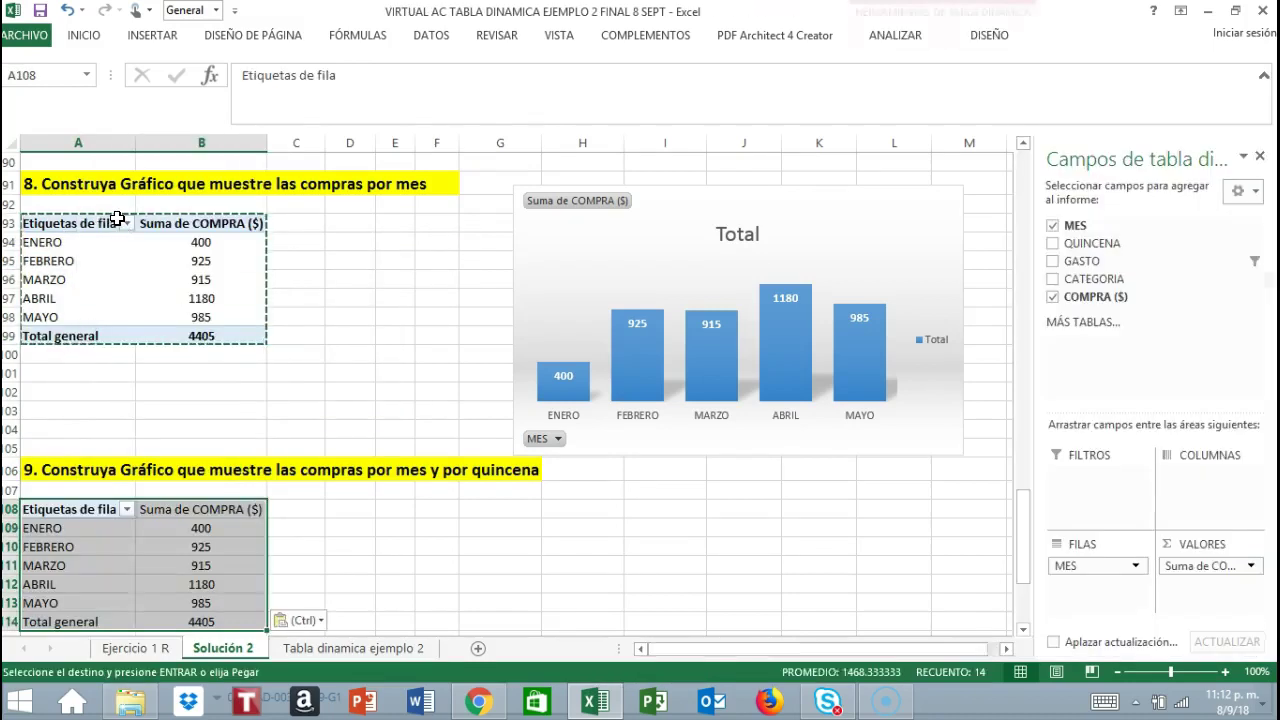
click(376, 501)
click(340, 294)
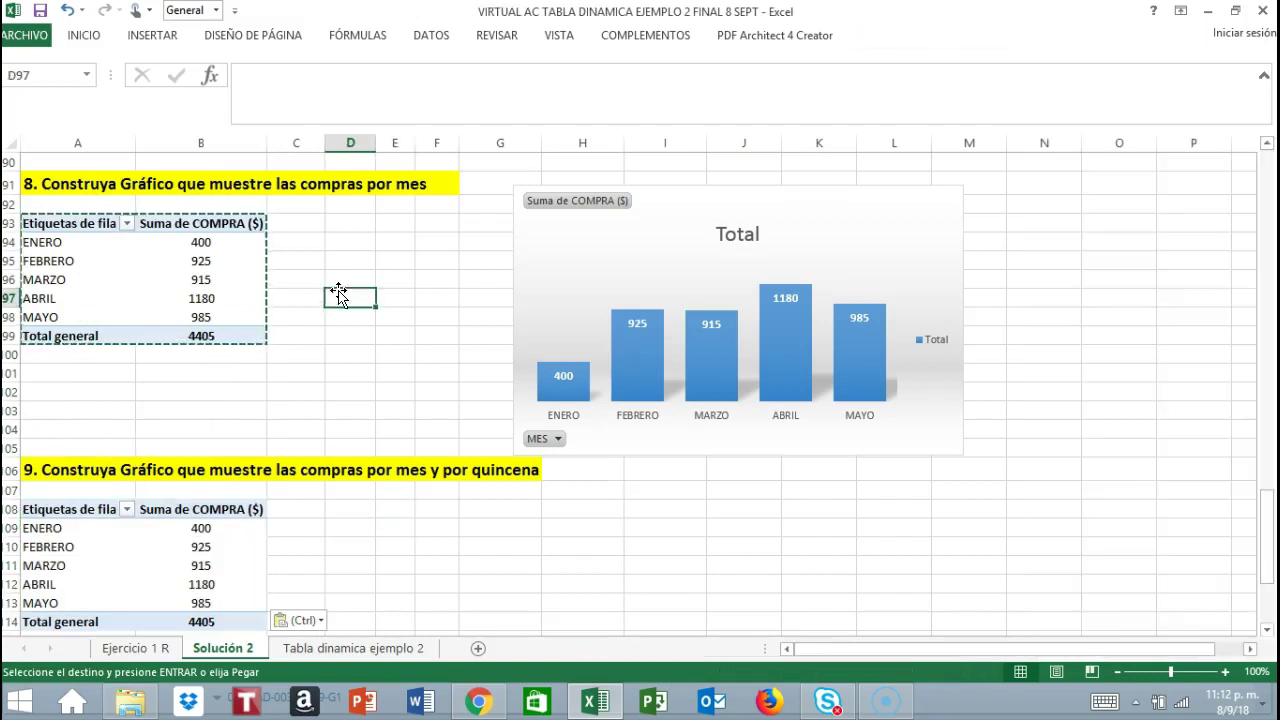
key(Escape)
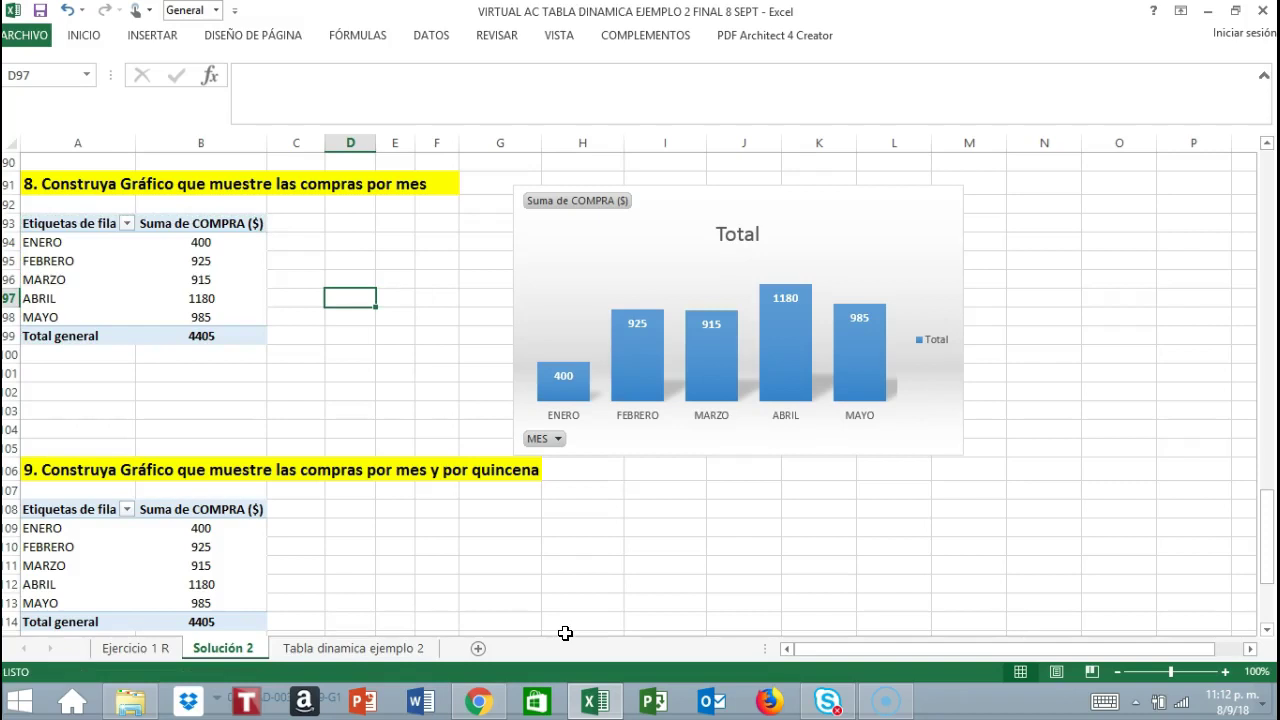
- Remove MES and COMPRA ($) from the pivot table copy under question 9
scroll(602, 590, down, 2)
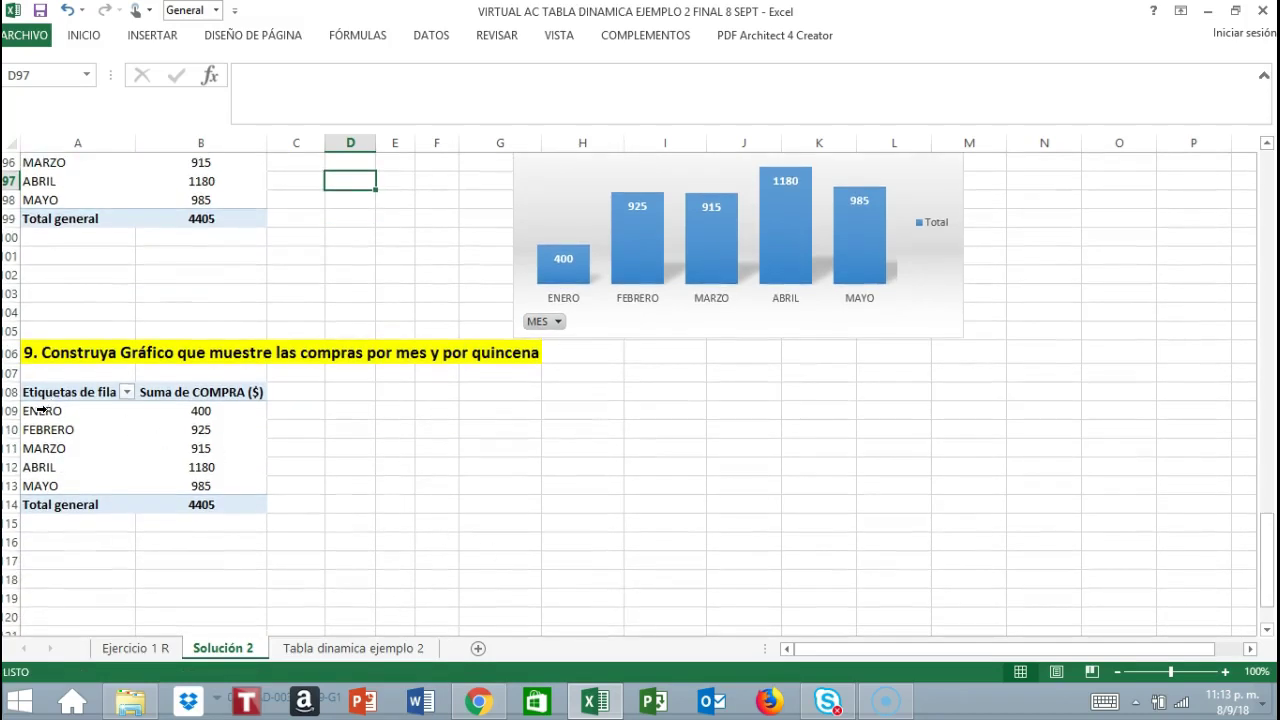
click(35, 410)
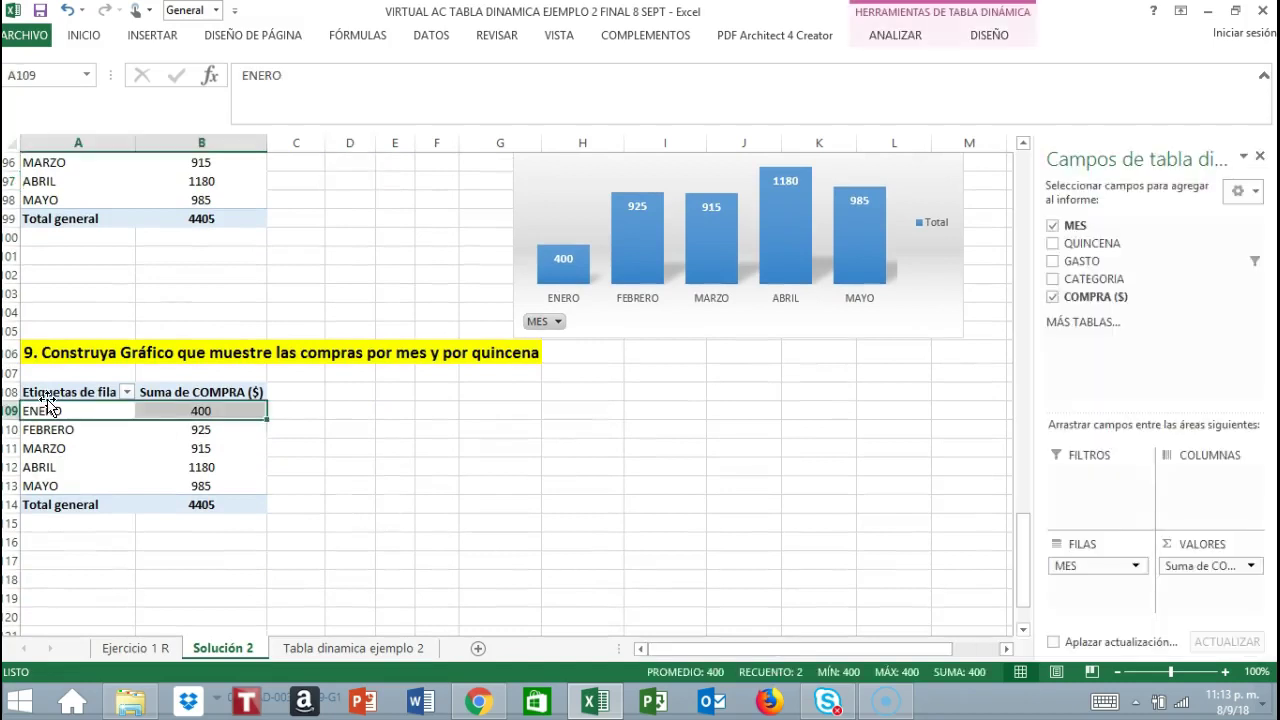
click(47, 392)
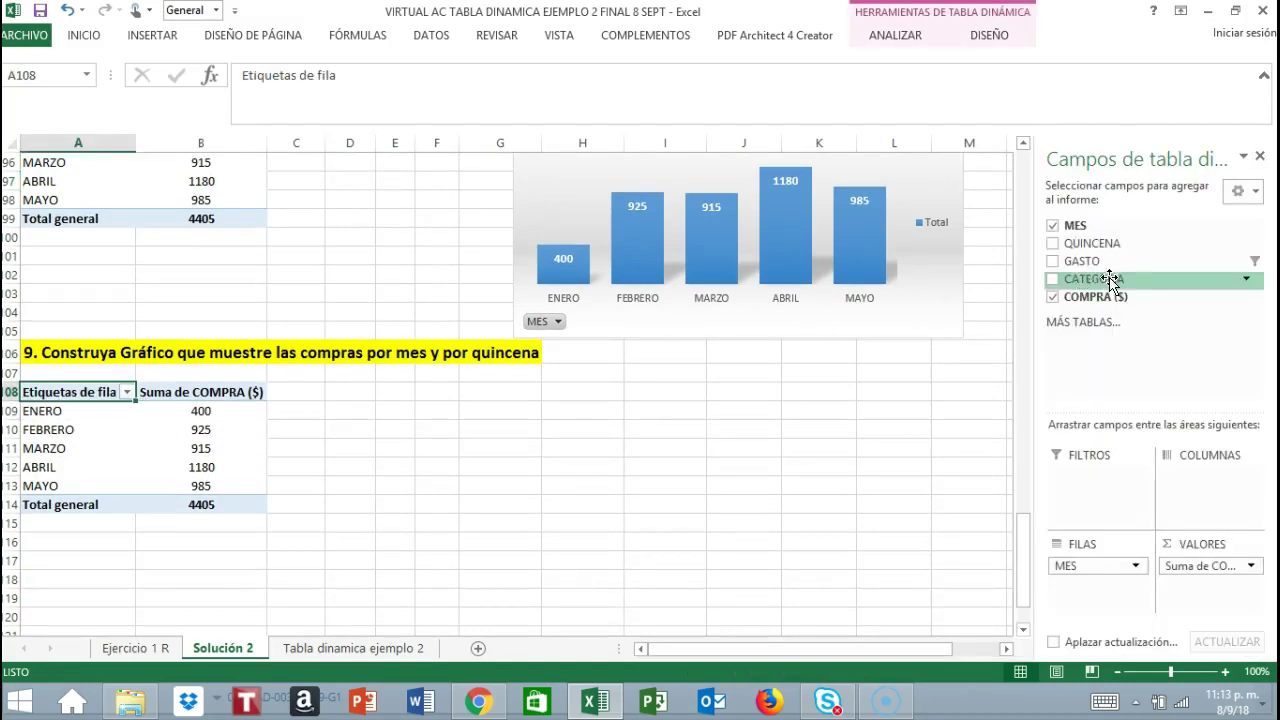
click(1052, 226)
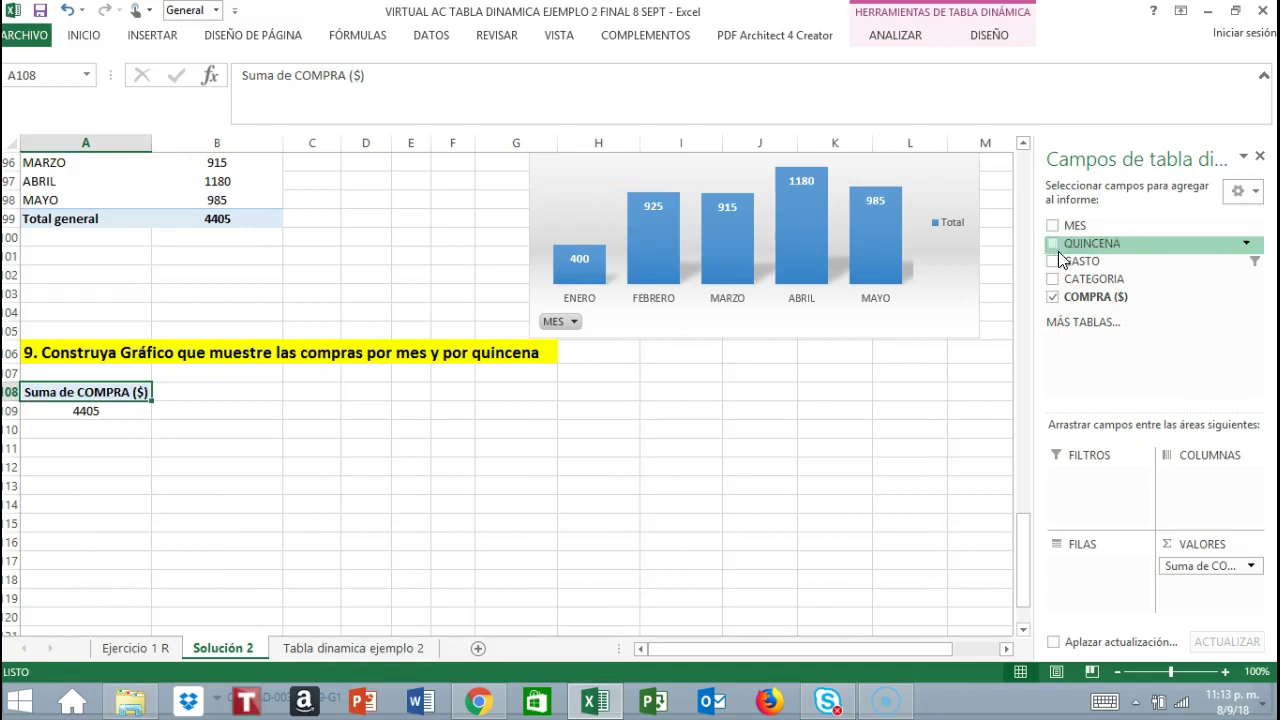
click(1052, 297)
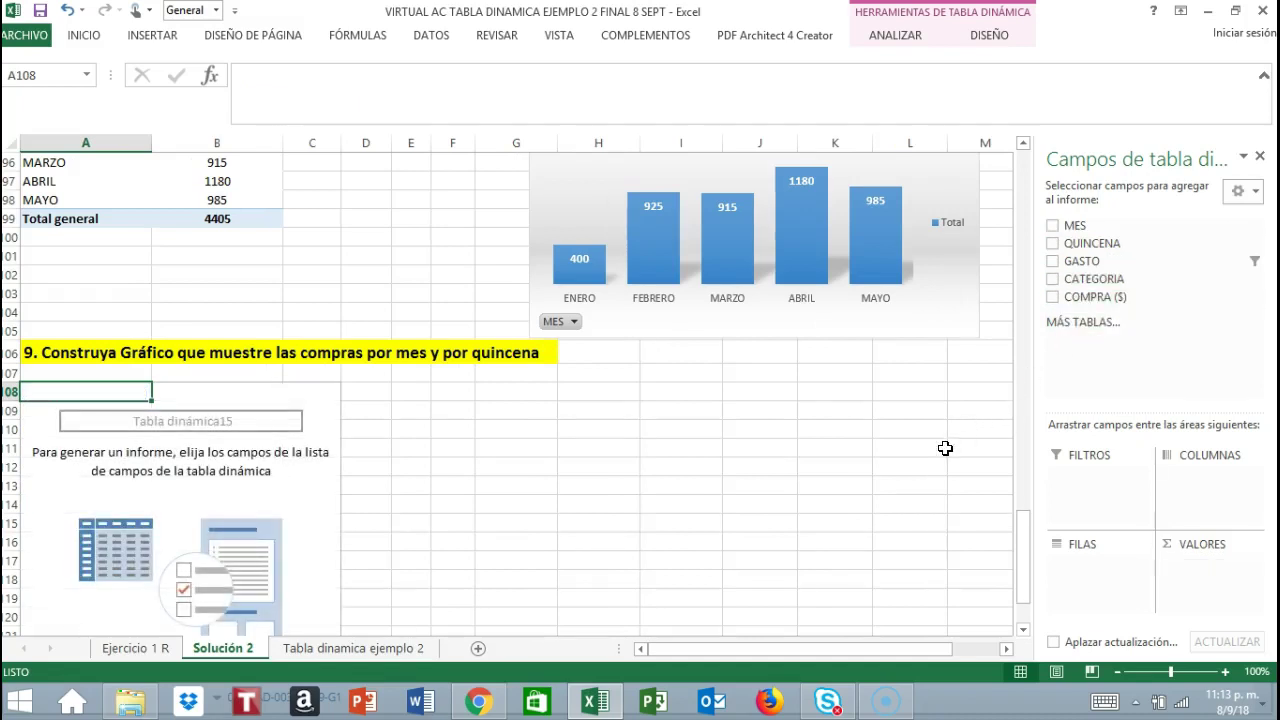
- Build the question 9 pivot table with MES and QUINCENA in the rows and COMPRA ($) as a summed value
click(138, 430)
scroll(244, 432, down, 1)
scroll(244, 432, down, 2)
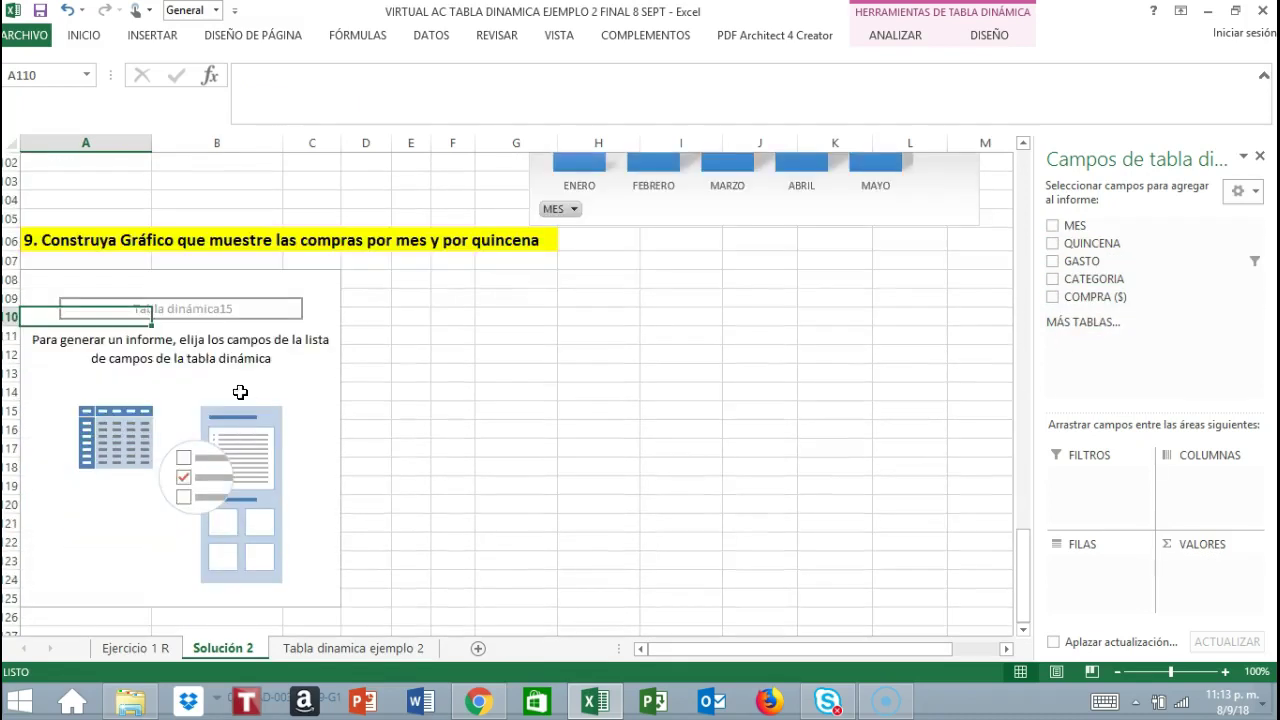
drag(72, 292, 280, 586)
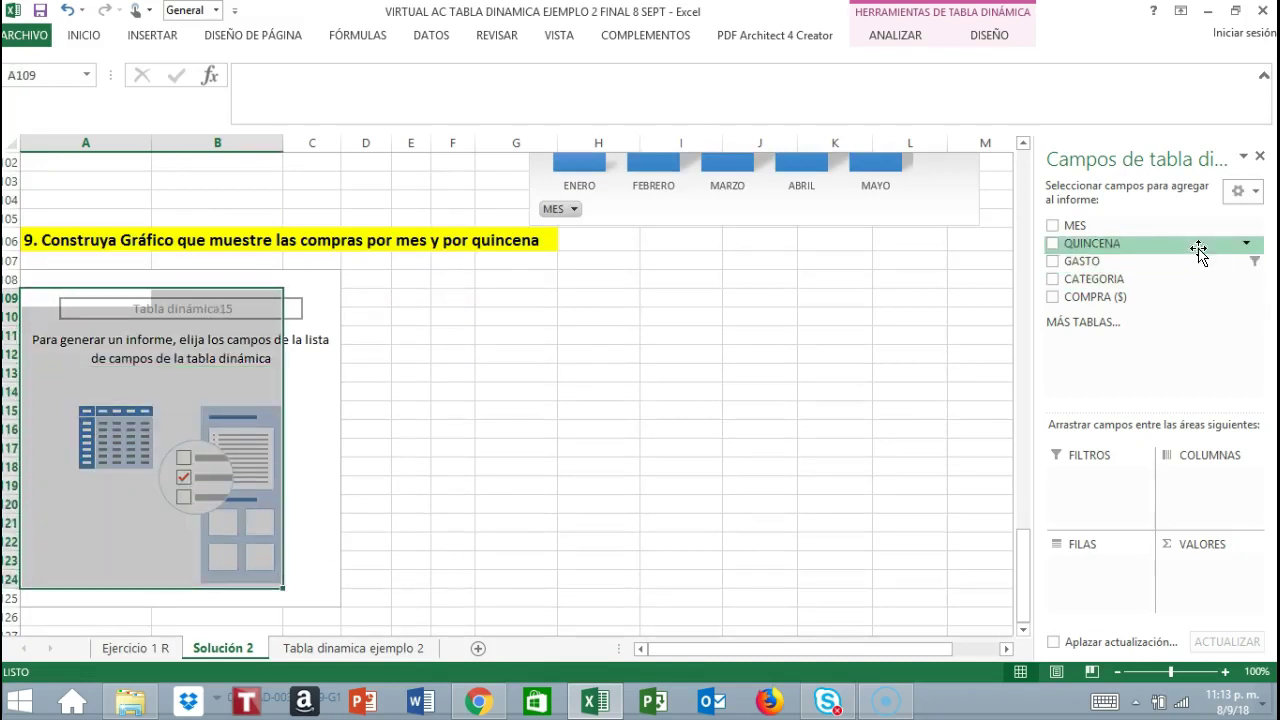
drag(1075, 226, 1088, 565)
drag(1100, 243, 1088, 588)
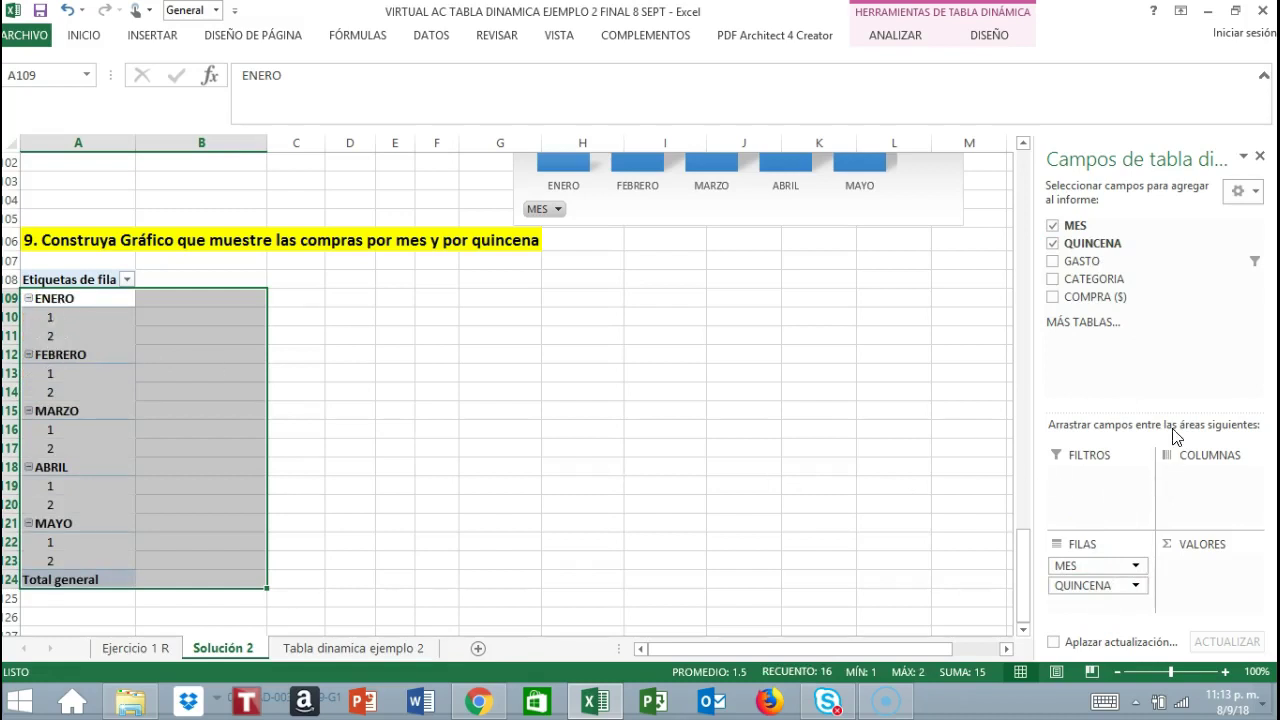
drag(1100, 298, 1205, 568)
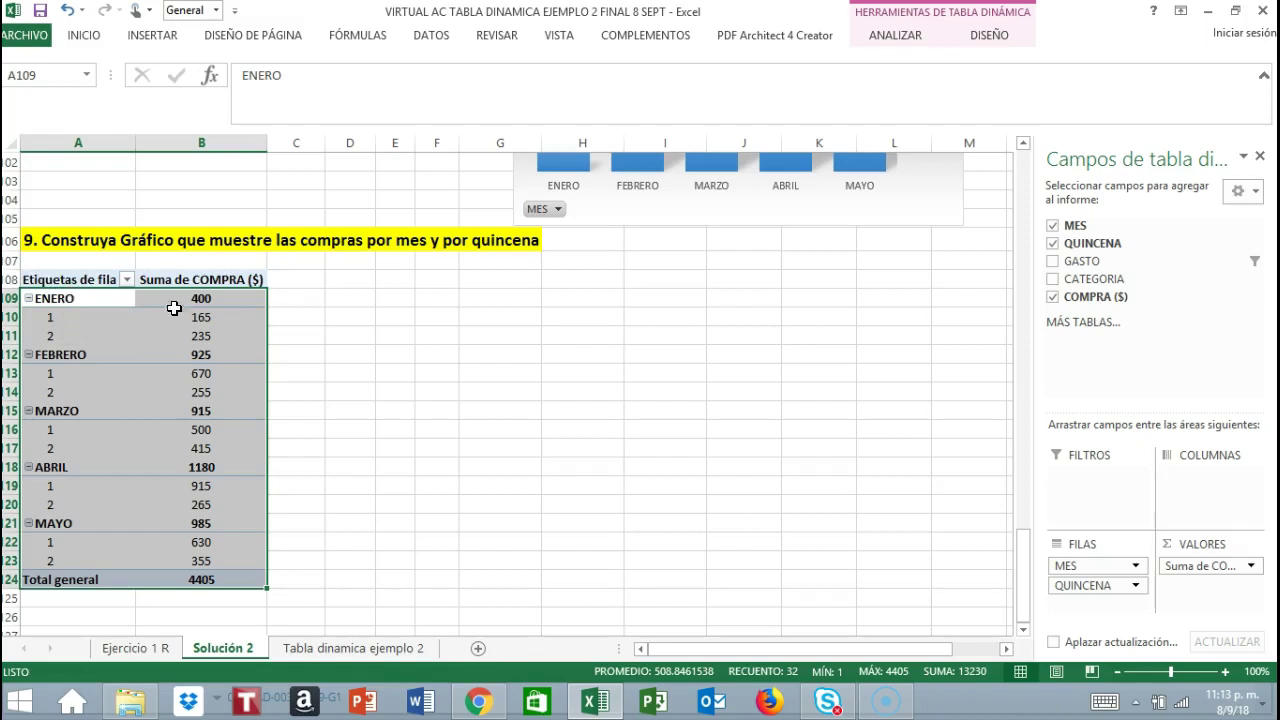
- Review the ENERO purchases for both fortnights and select the whole question 9 pivot table, A108 to B124
mouse_move(220, 301)
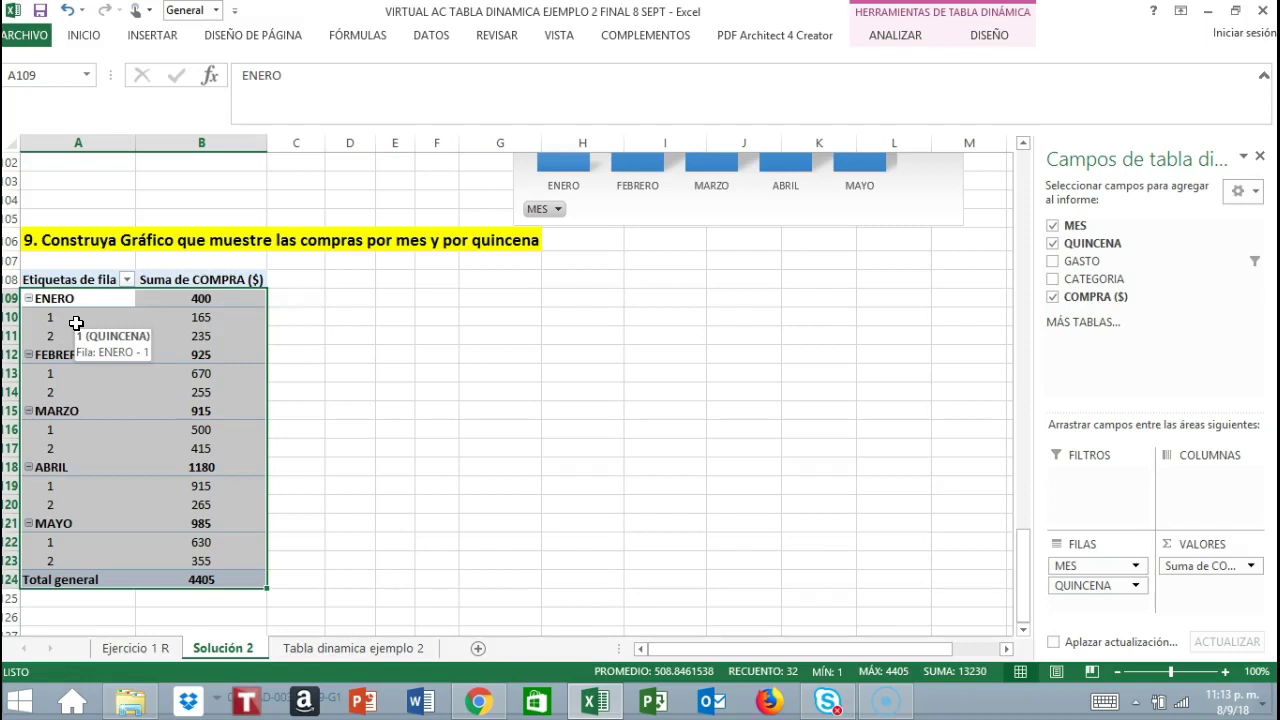
click(195, 317)
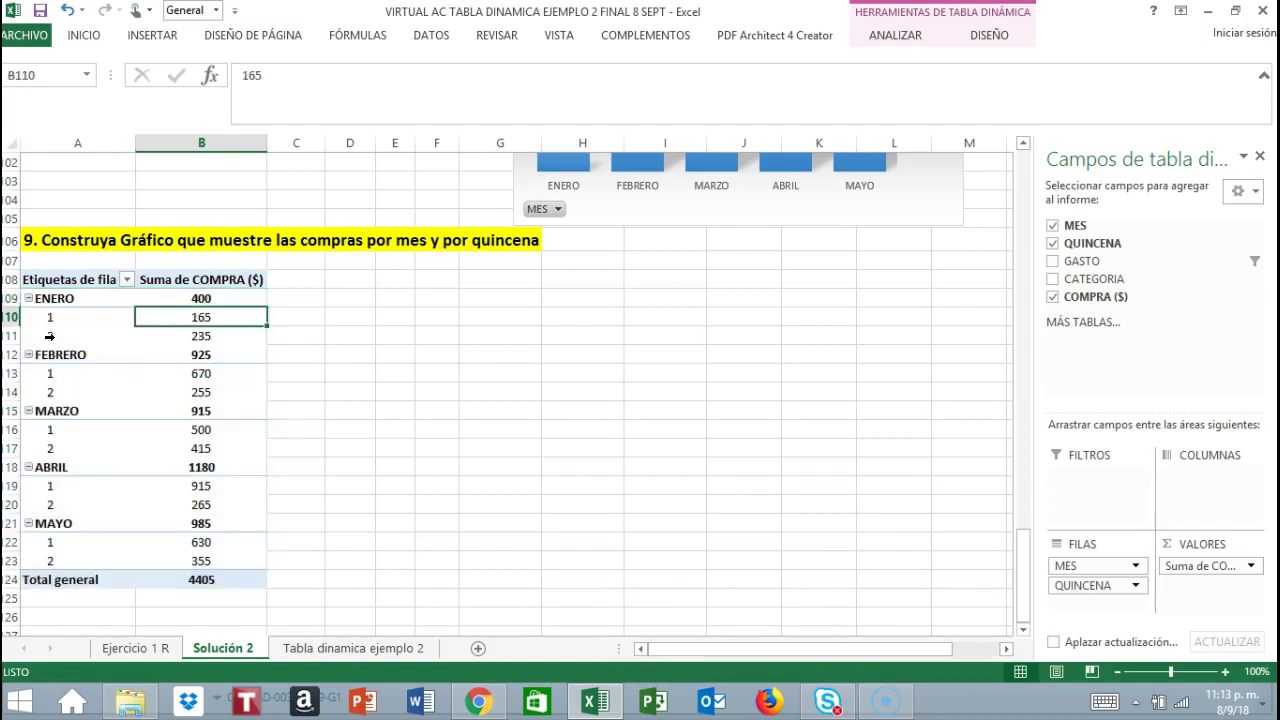
click(200, 338)
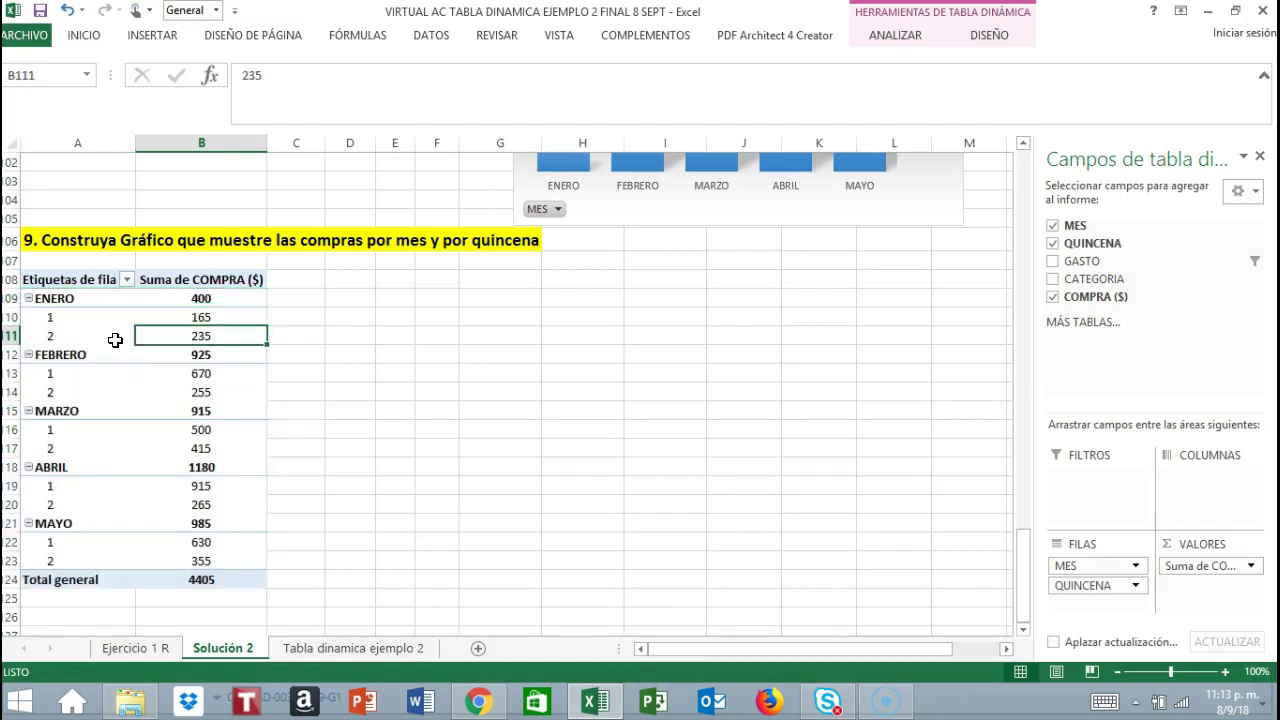
click(40, 297)
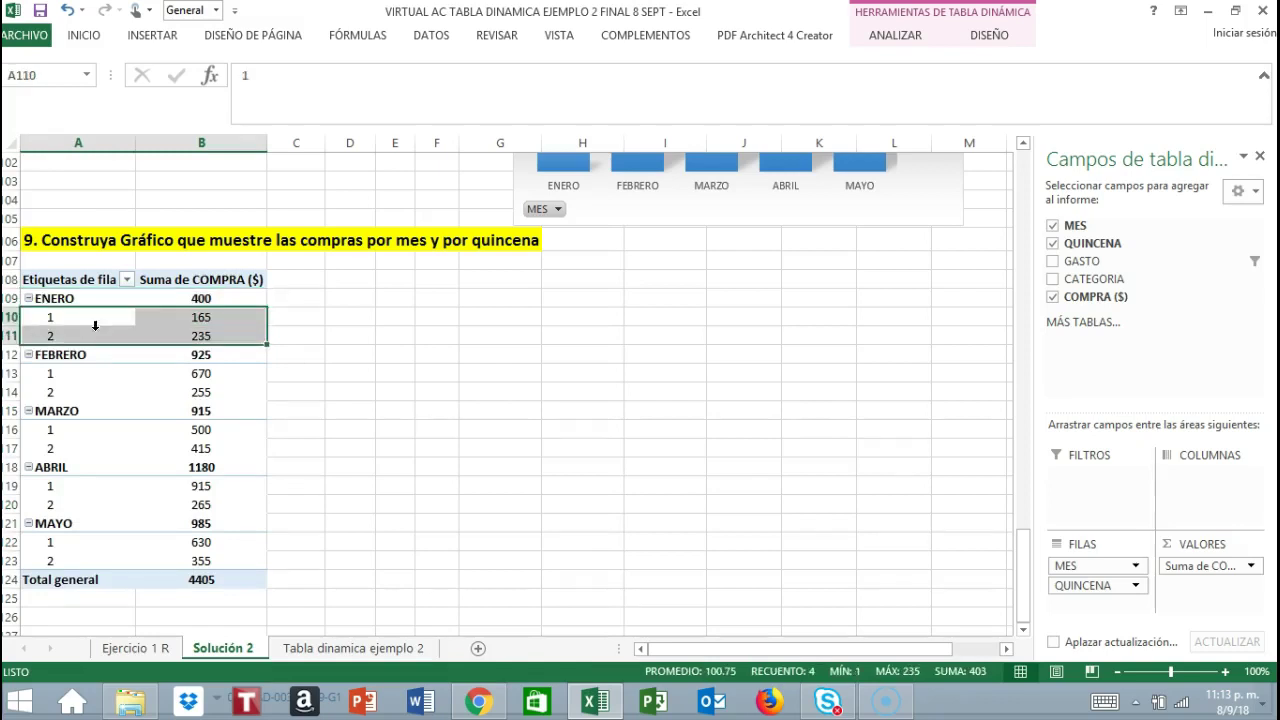
click(345, 354)
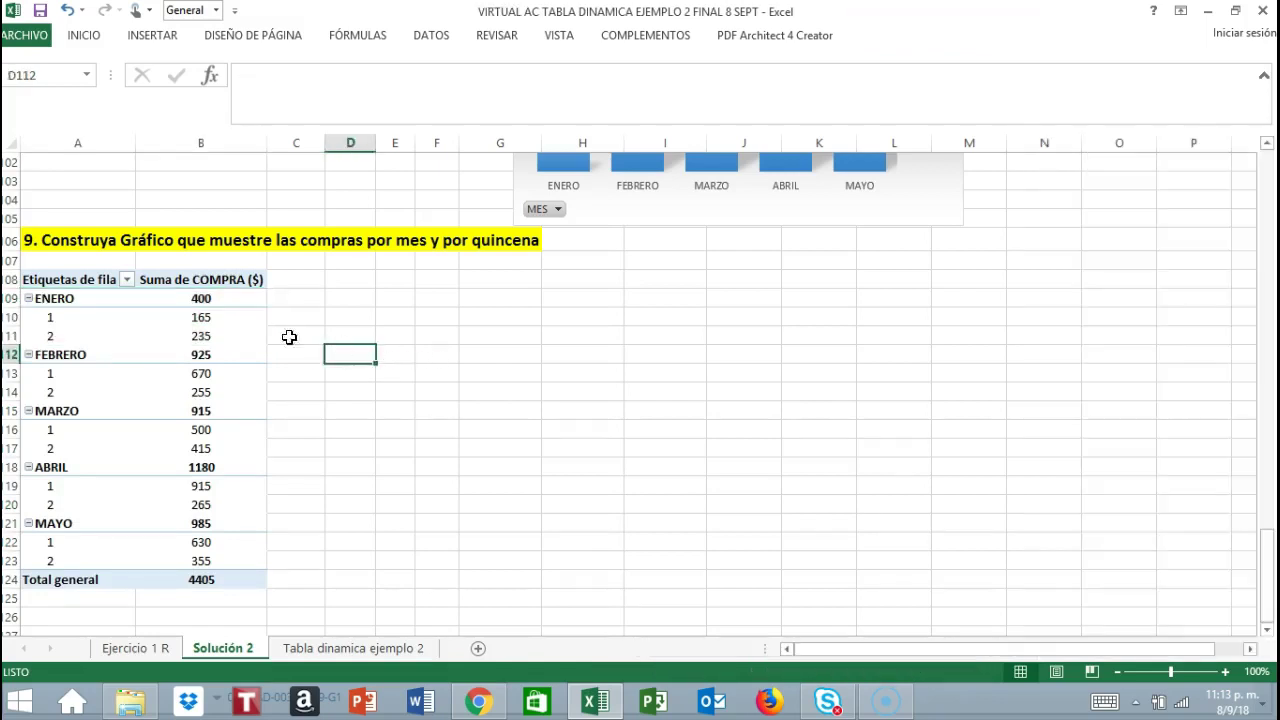
drag(32, 279, 252, 582)
click(987, 38)
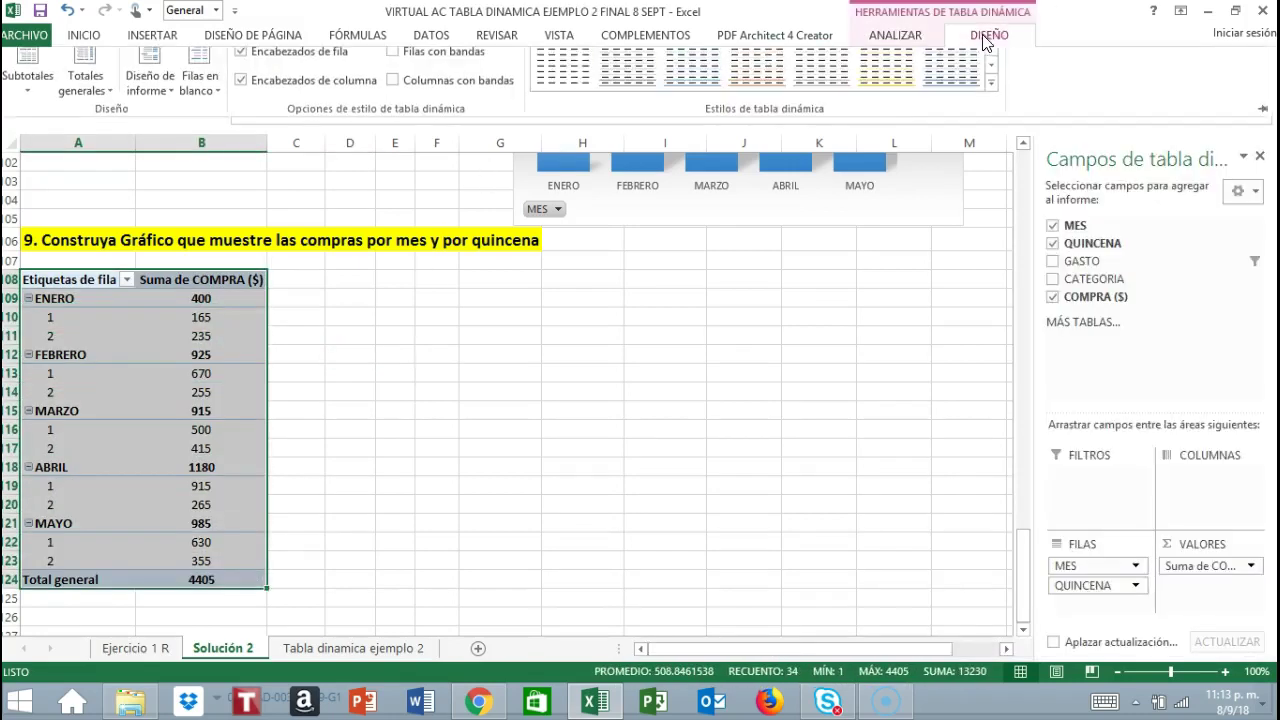
double_click(987, 38)
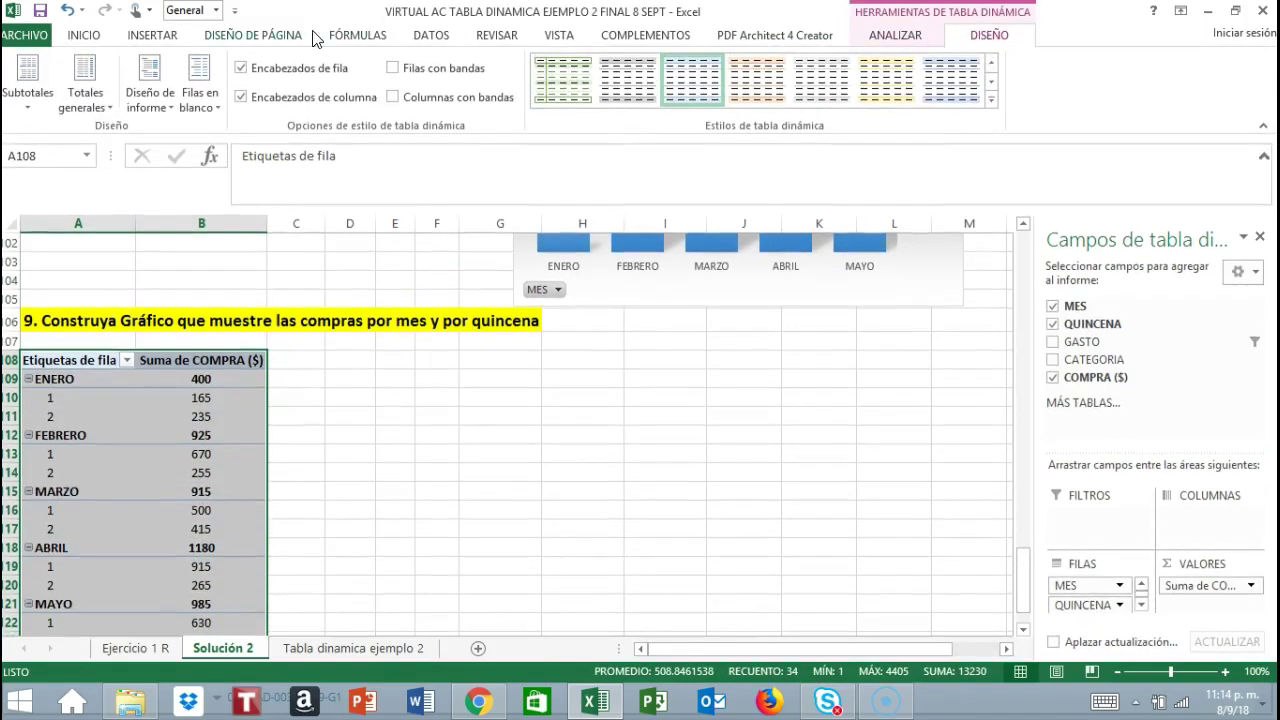
click(168, 38)
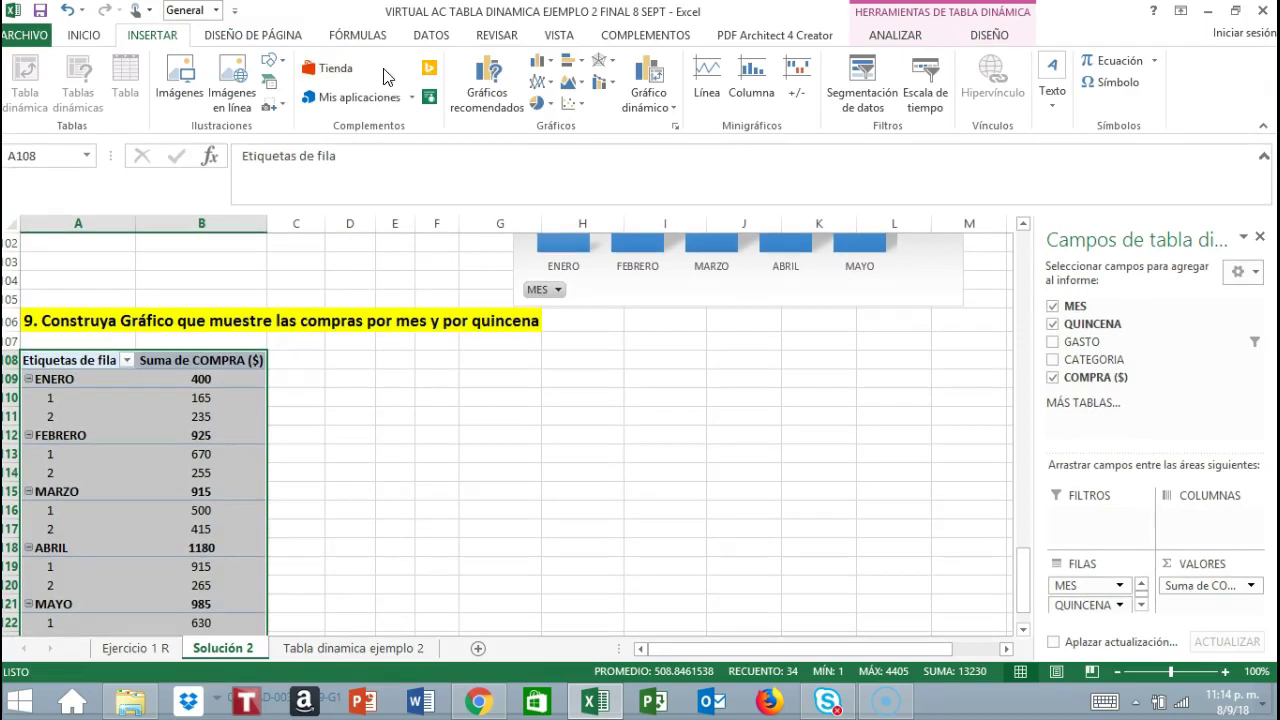
click(463, 91)
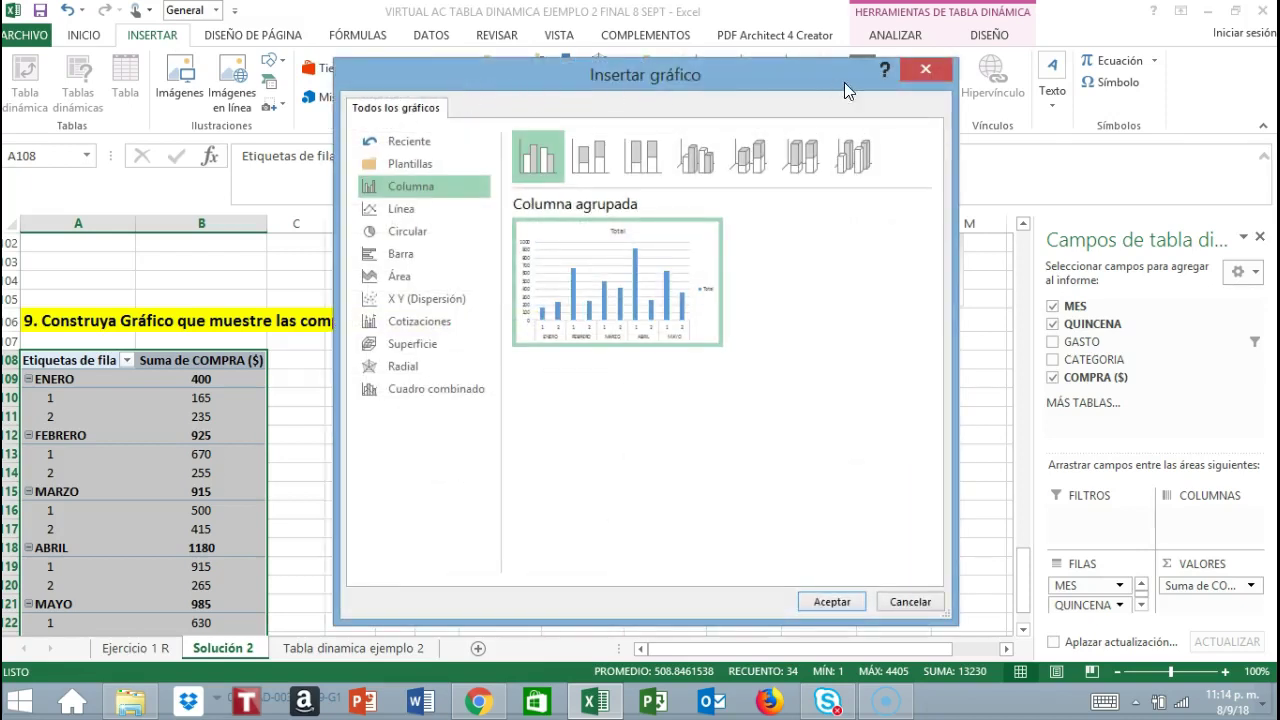
click(926, 70)
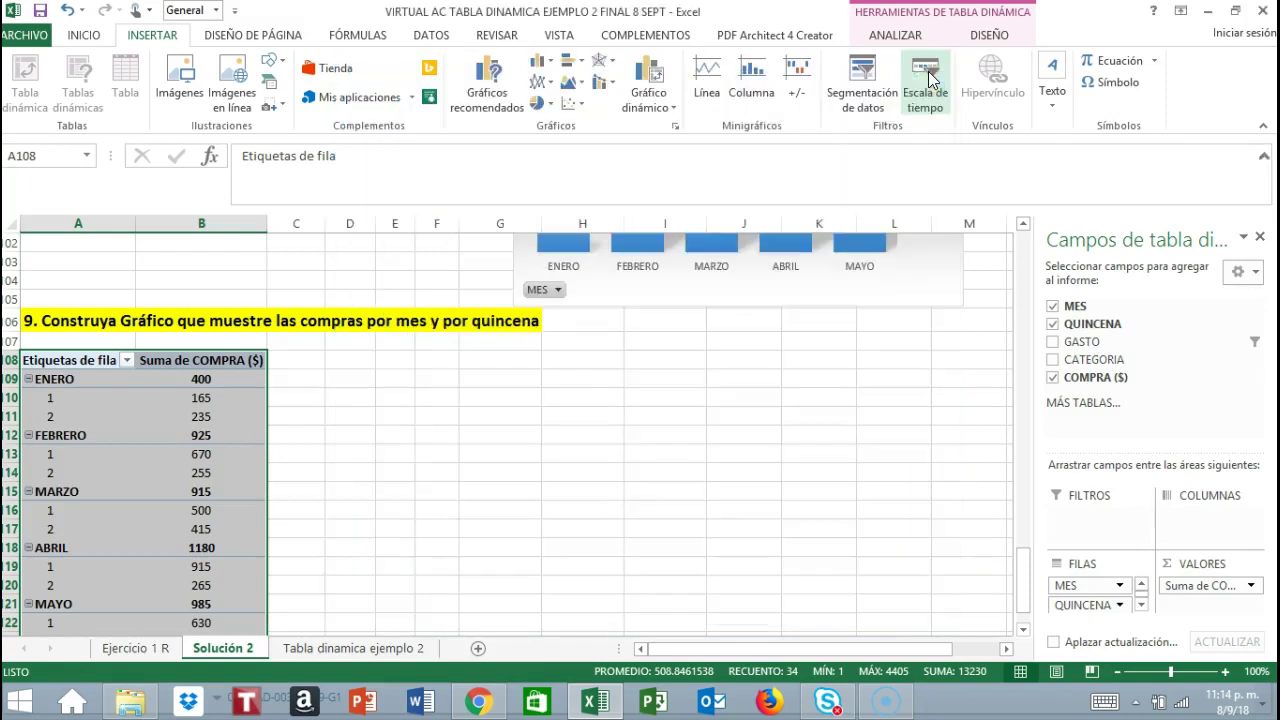
- Insert a clustered column (Columna agrupada) pivot chart from the question 9 pivot table
click(880, 36)
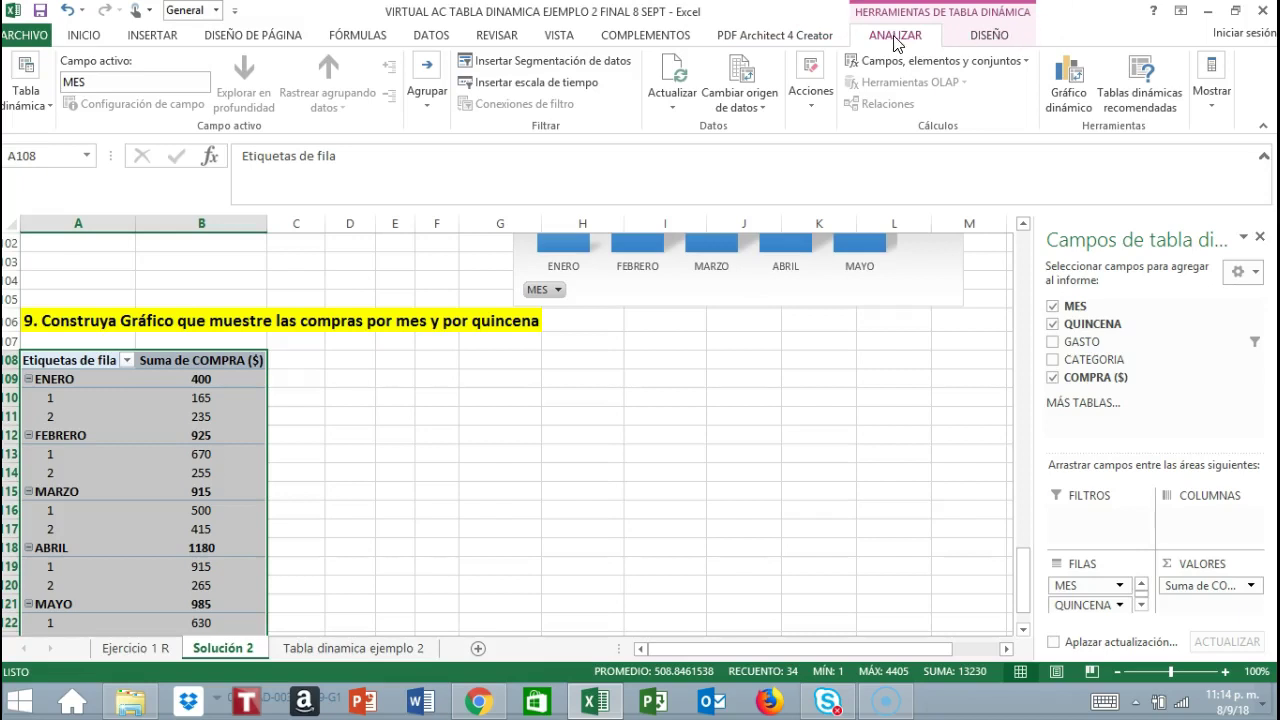
click(1077, 104)
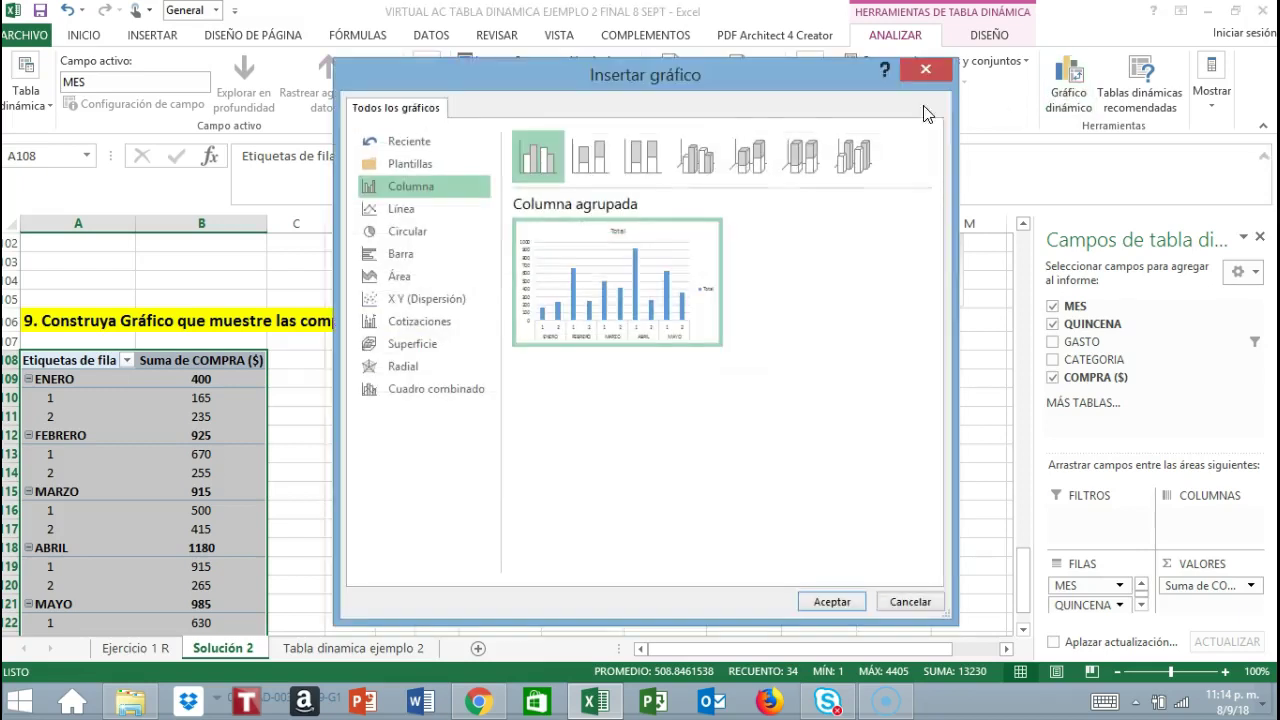
drag(743, 81, 746, 173)
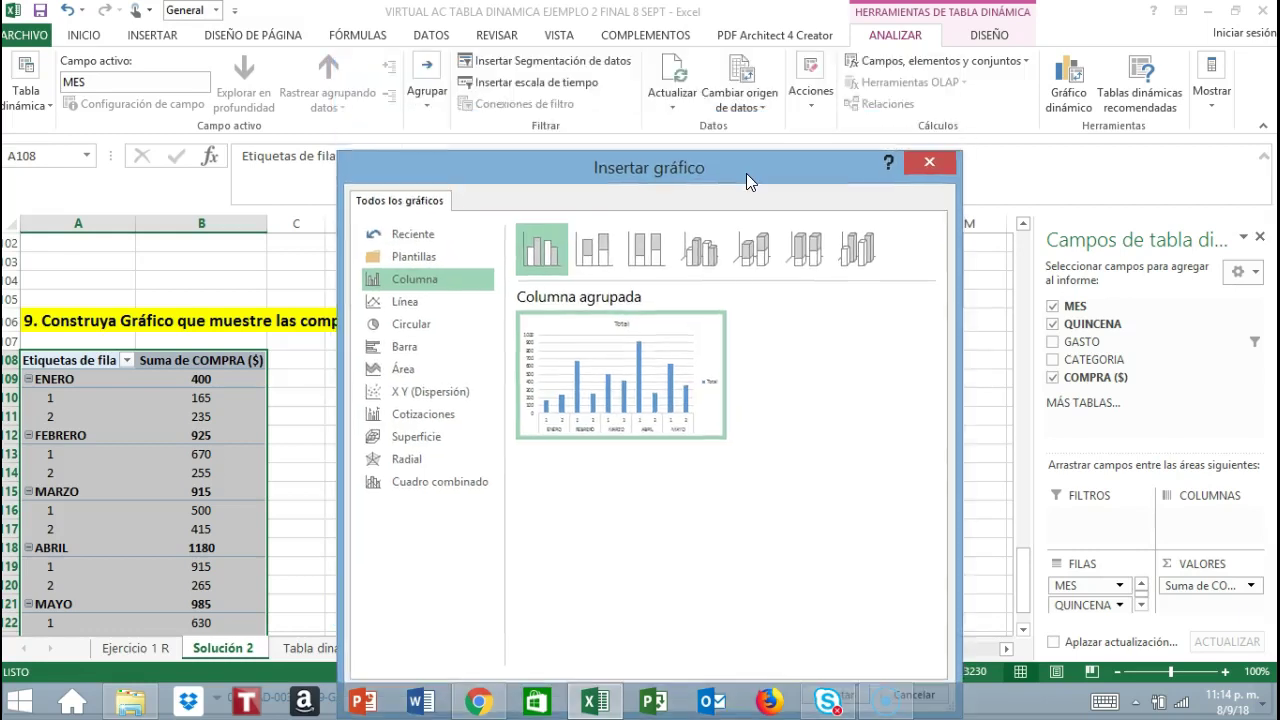
mouse_move(677, 391)
drag(794, 163, 796, 43)
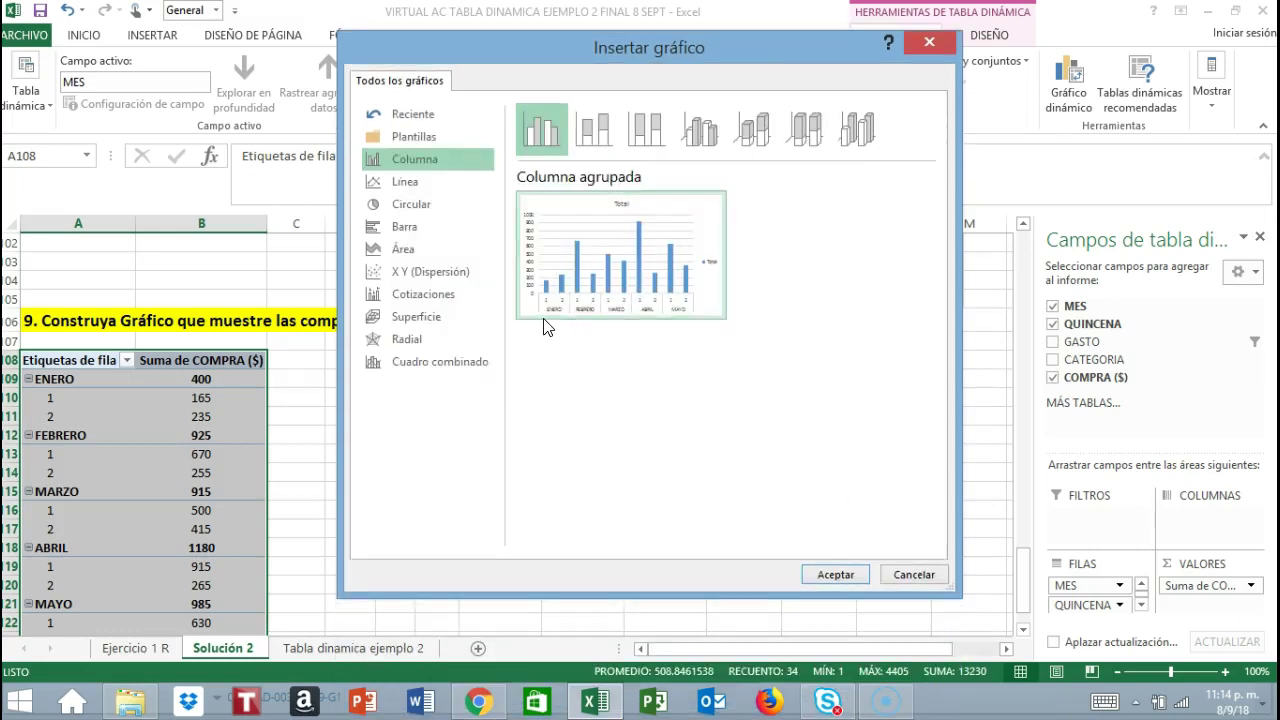
click(835, 574)
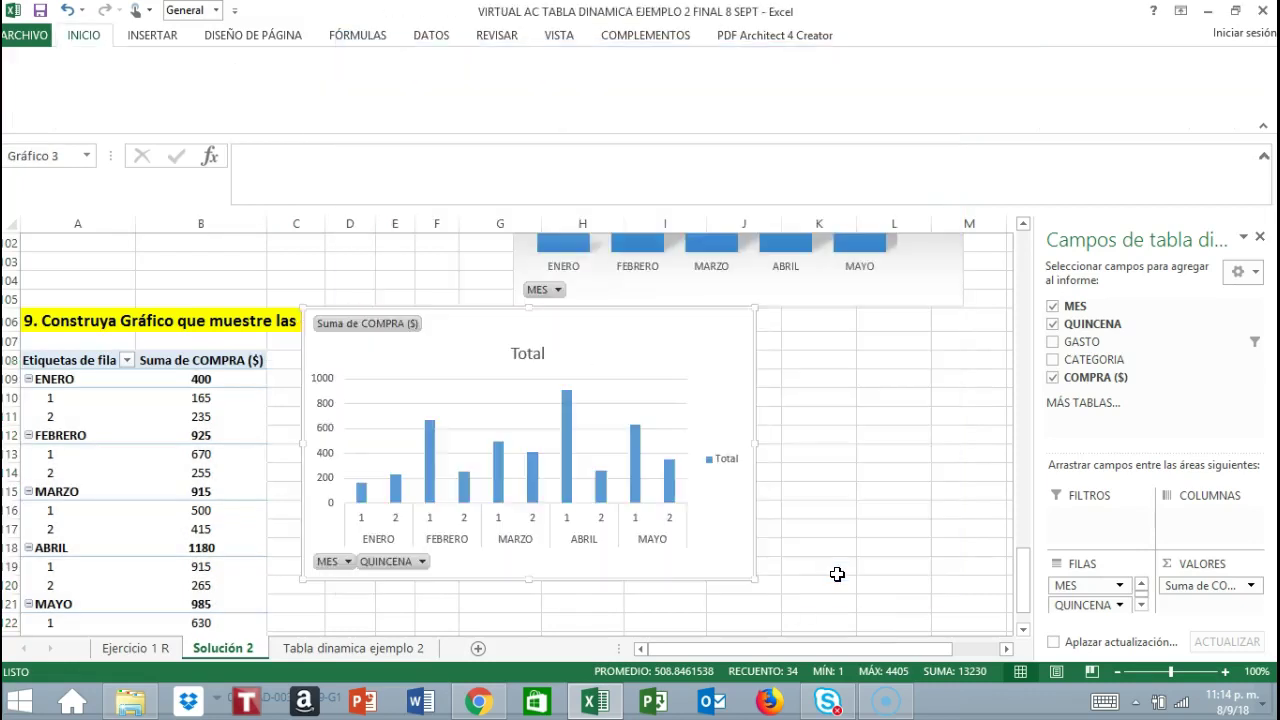
- Shift the new chart's plot area and move the whole chart beside the pivot table, clear of the question 9 heading
click(634, 430)
drag(609, 389, 666, 414)
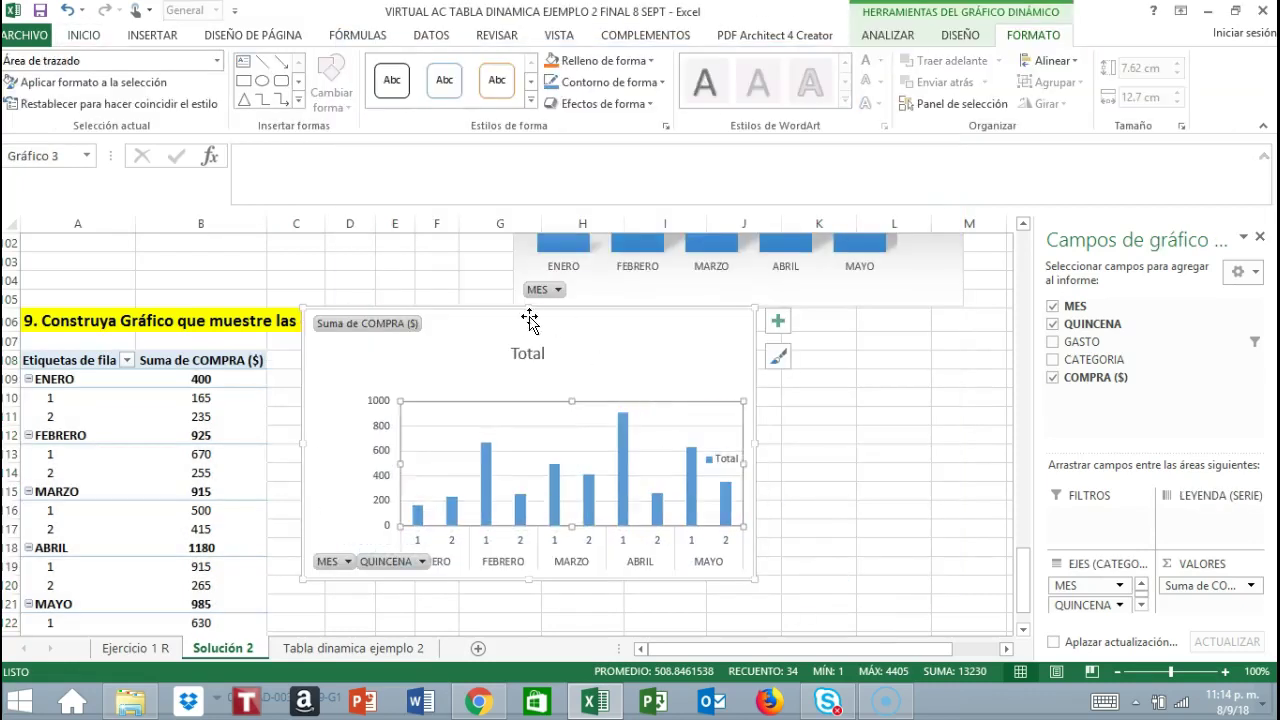
drag(496, 327, 611, 371)
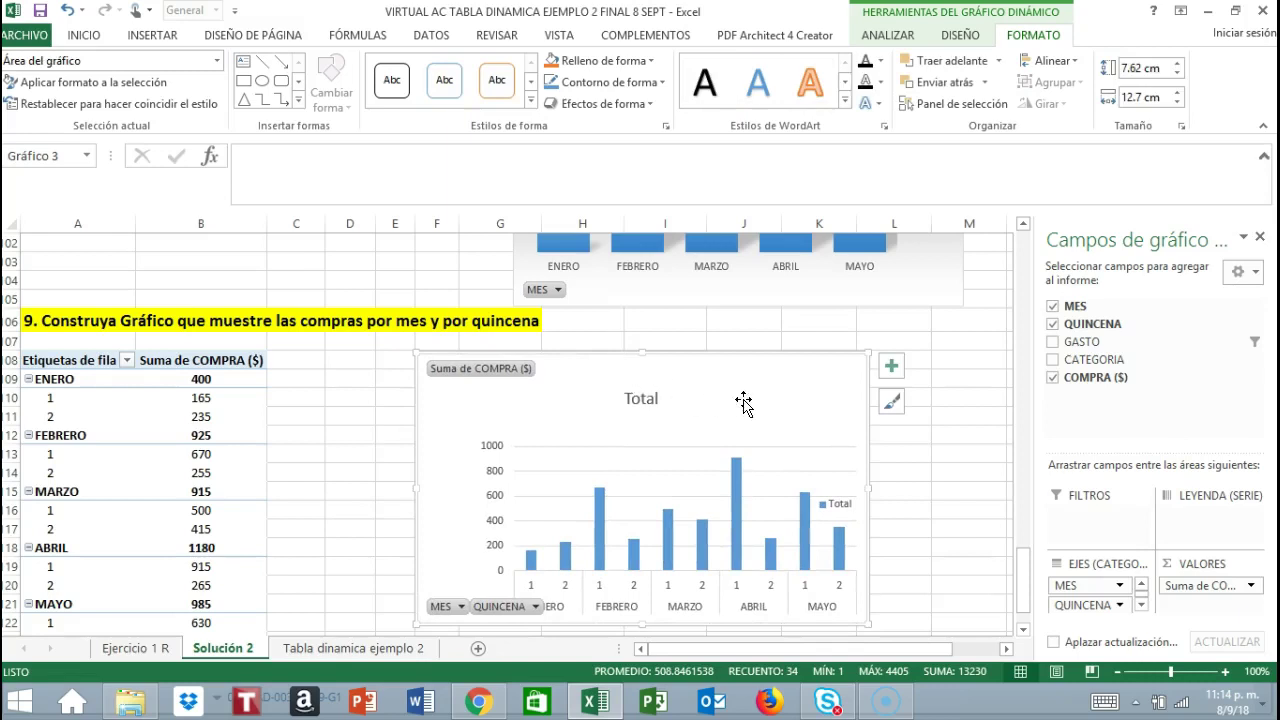
drag(578, 428, 581, 424)
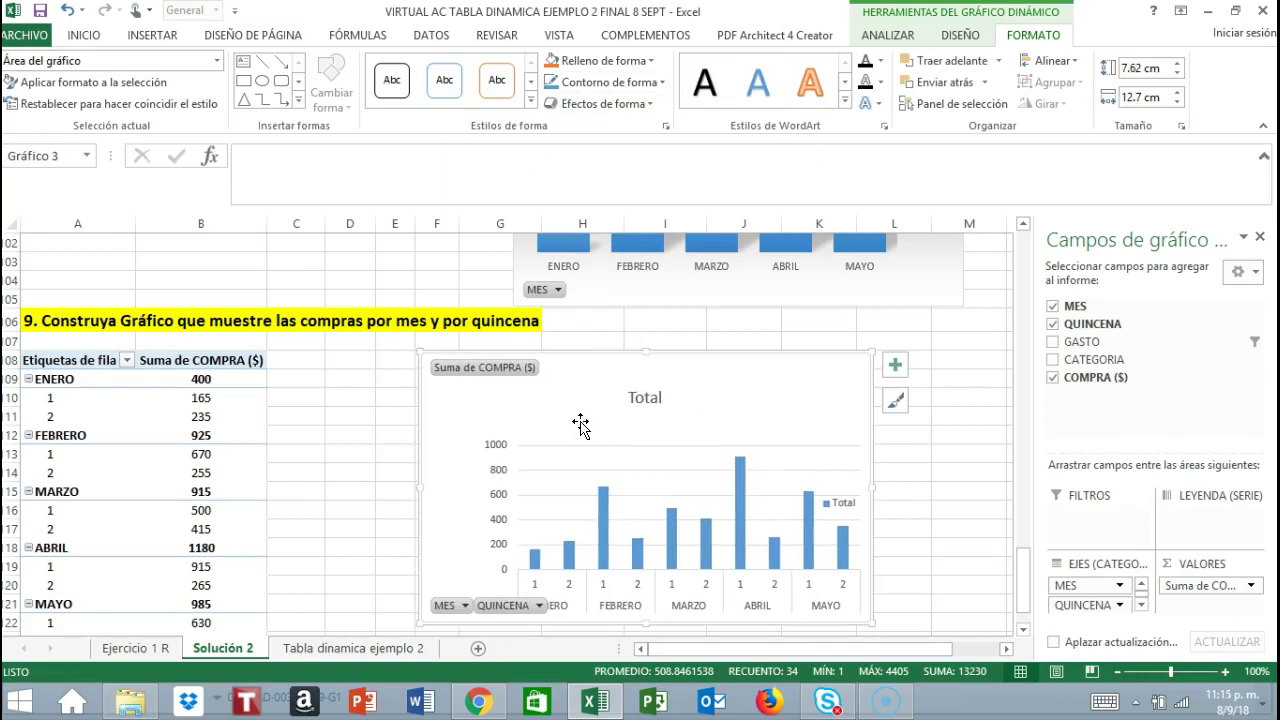
click(895, 366)
click(846, 341)
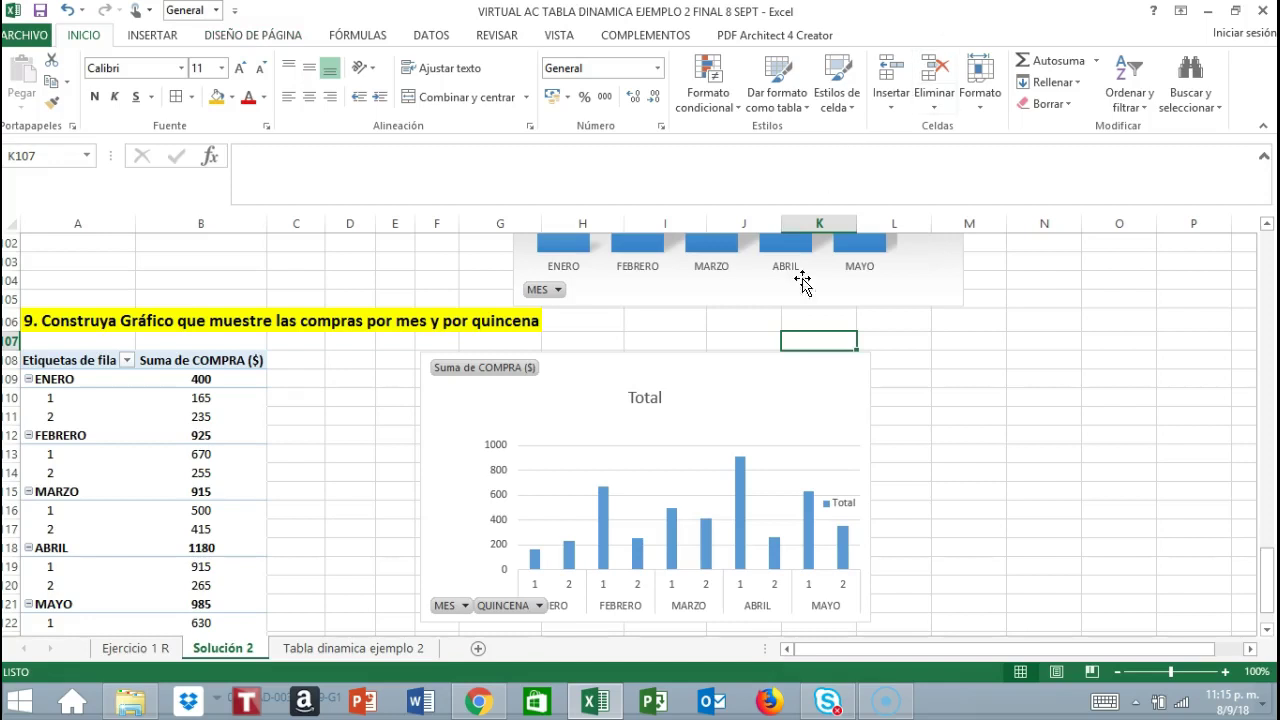
- Apply the seventh chart style, with gradient blue columns and a bold title, to the question 9 pivot chart
click(705, 390)
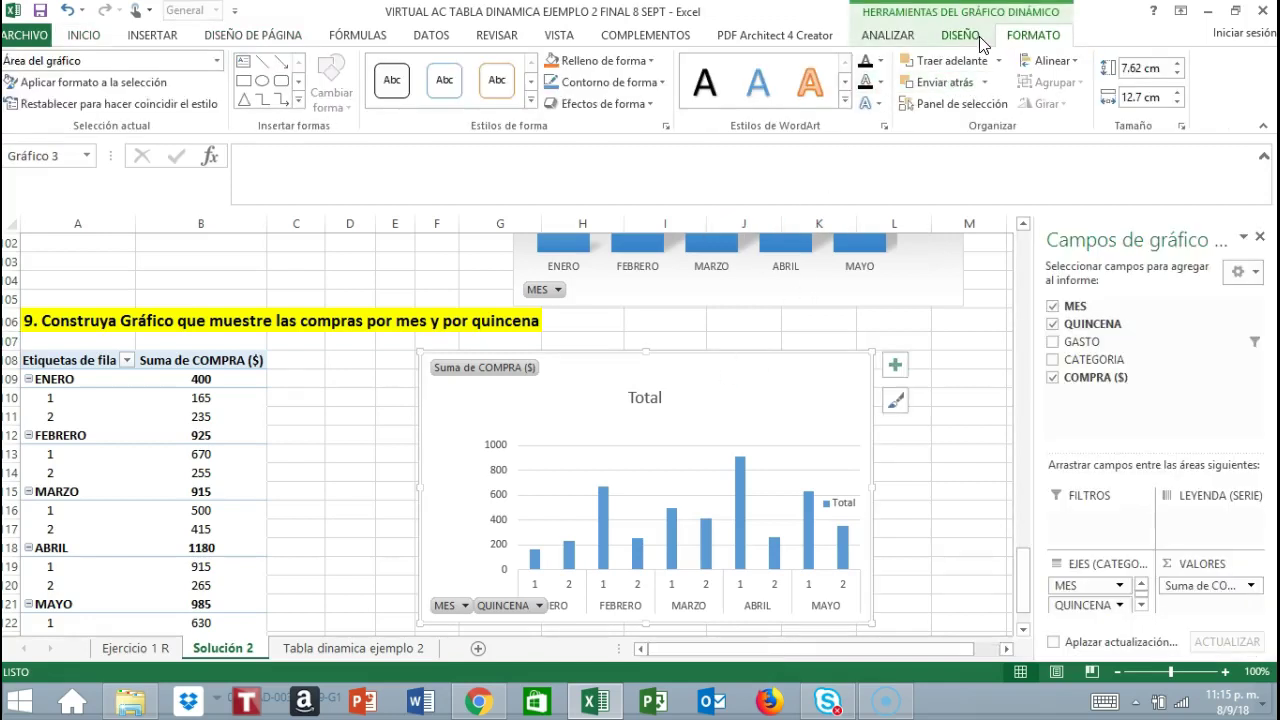
click(960, 36)
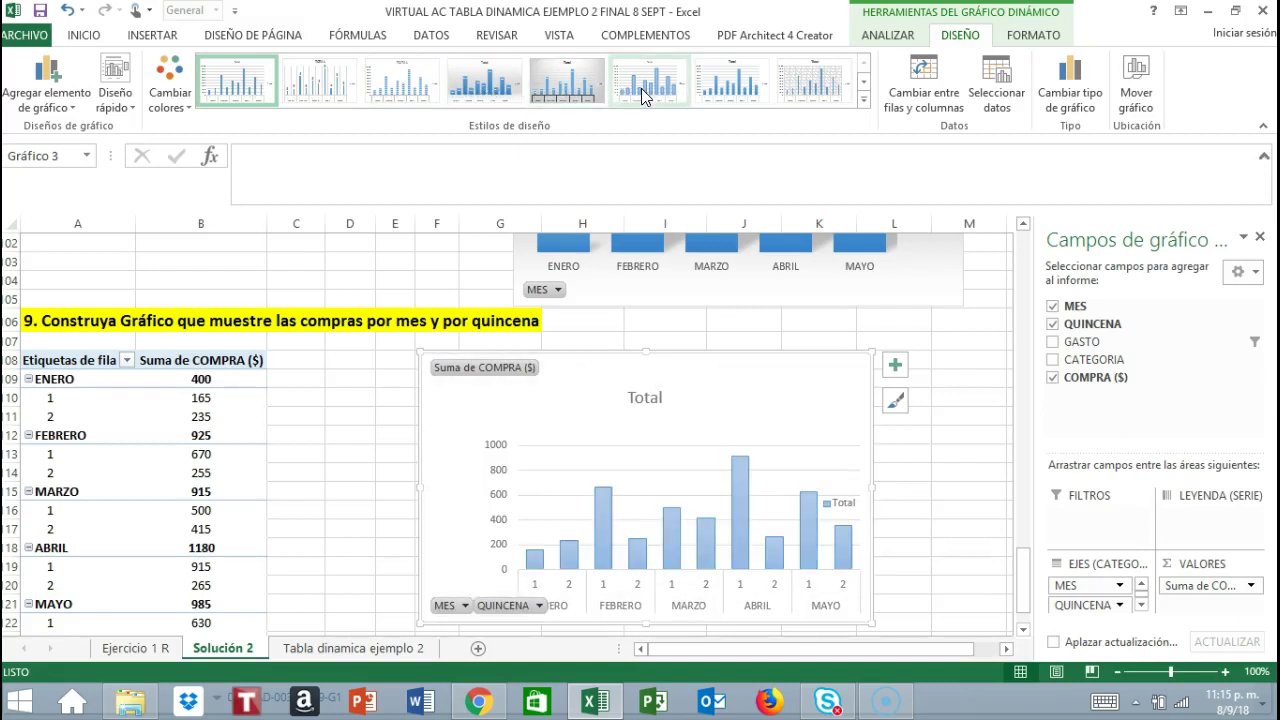
click(733, 91)
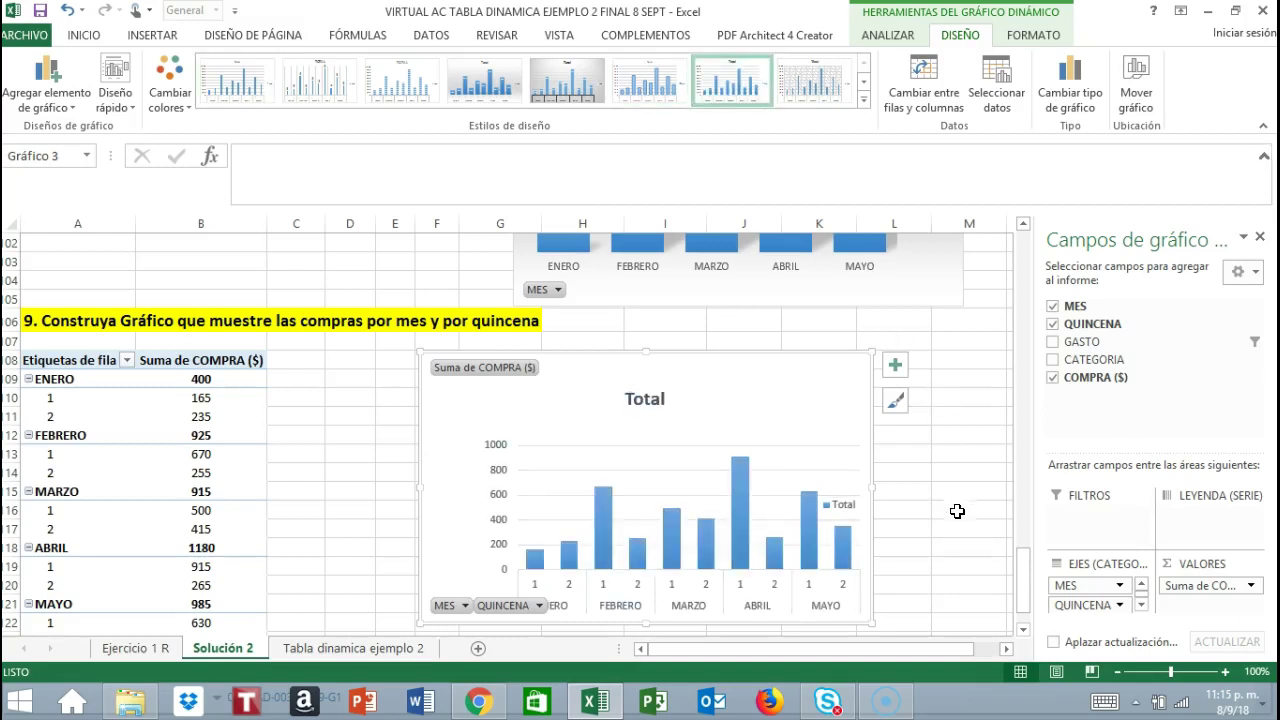
- Move the question 9 chart slightly lower beside the pivot table and check the chart's QUINCENA filter options
scroll(955, 540, down, 1)
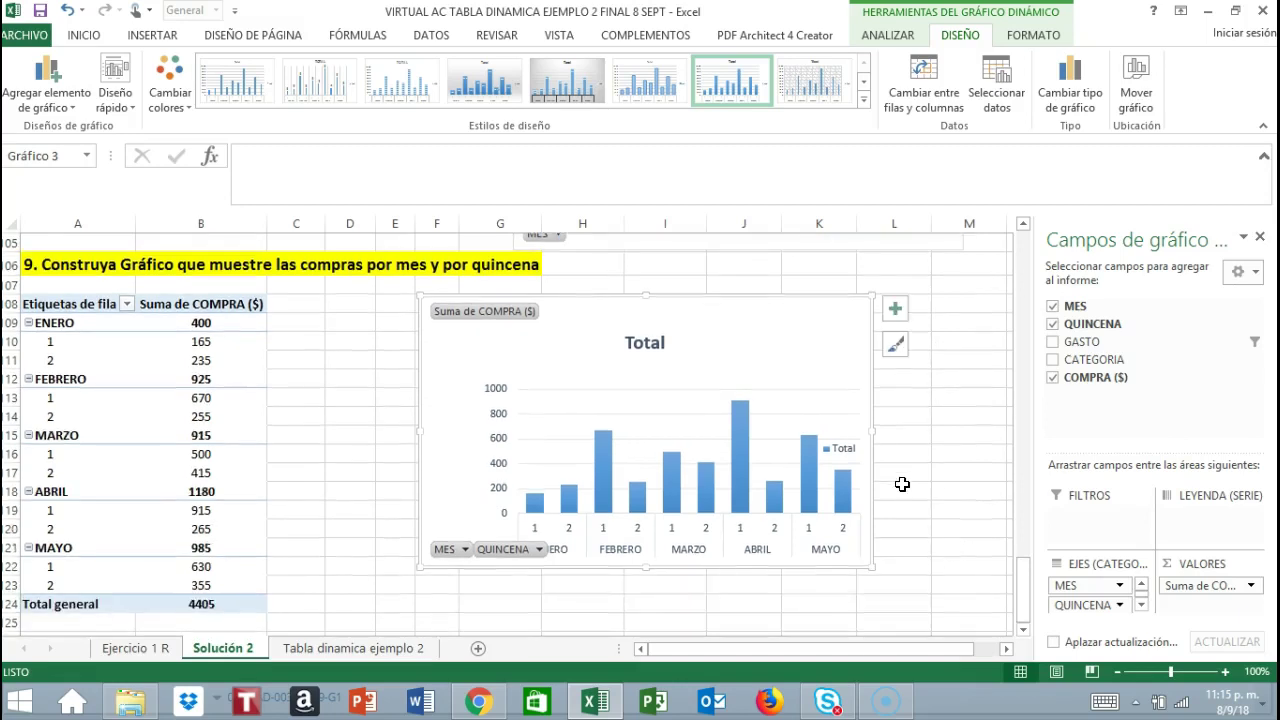
click(903, 425)
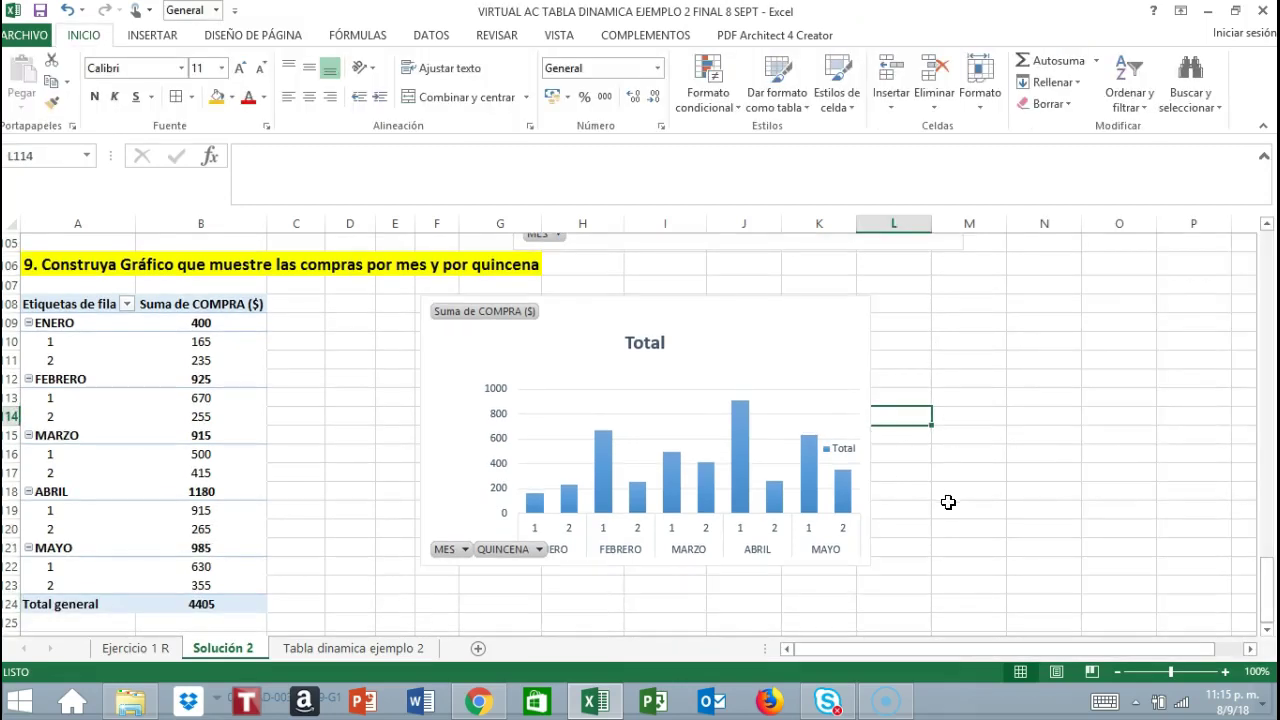
drag(700, 368, 720, 405)
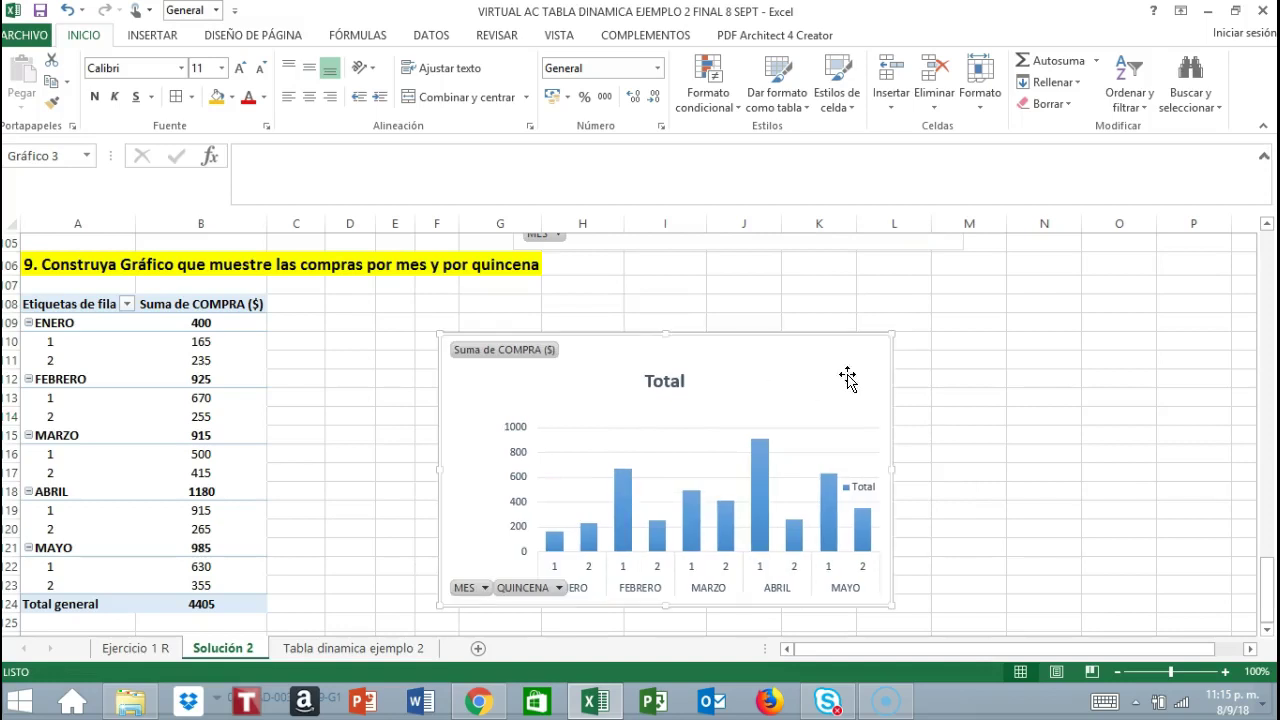
click(561, 588)
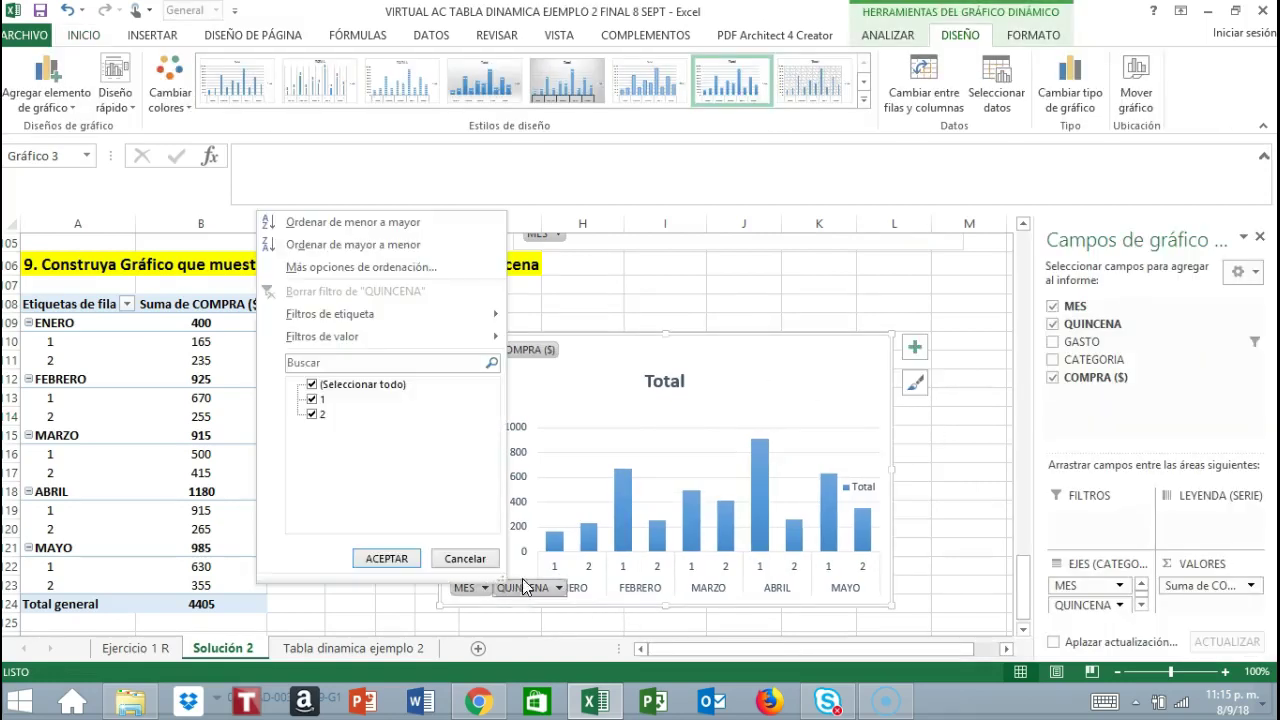
click(990, 488)
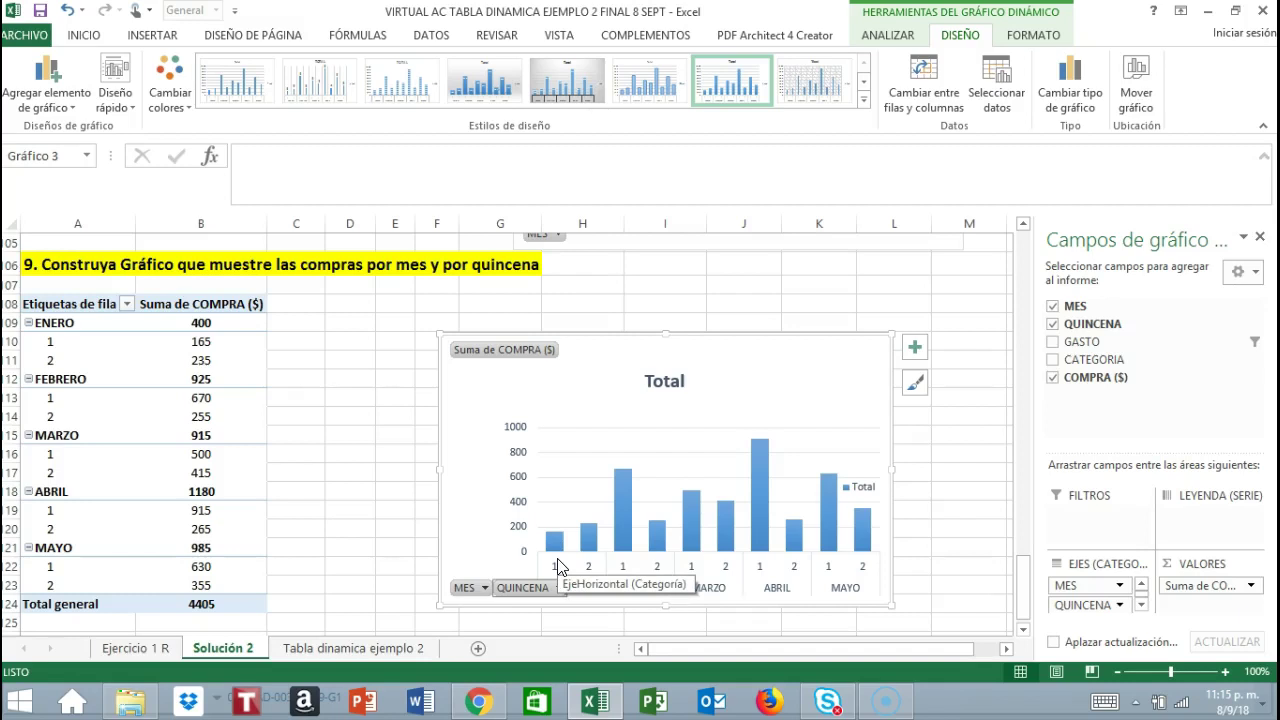
- Try the chart style with a hatched plot area and the dark style with outlined columns on the question 9 chart
click(829, 87)
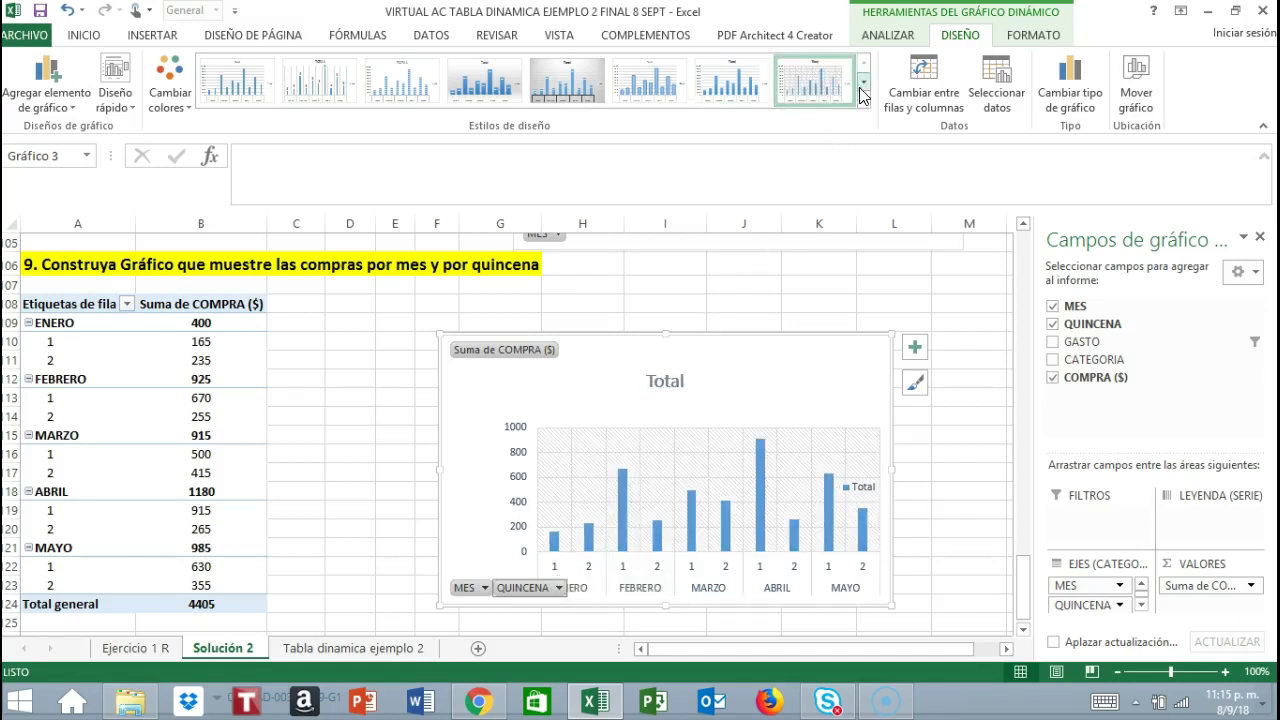
click(865, 85)
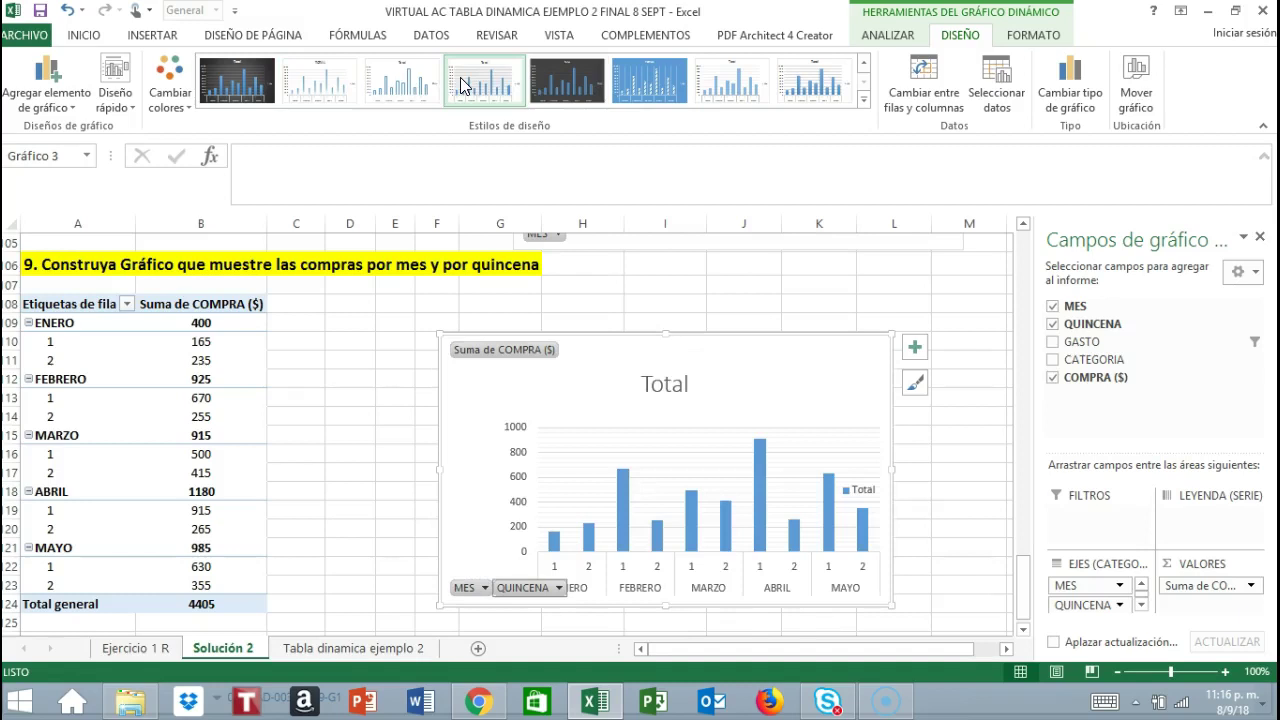
click(541, 79)
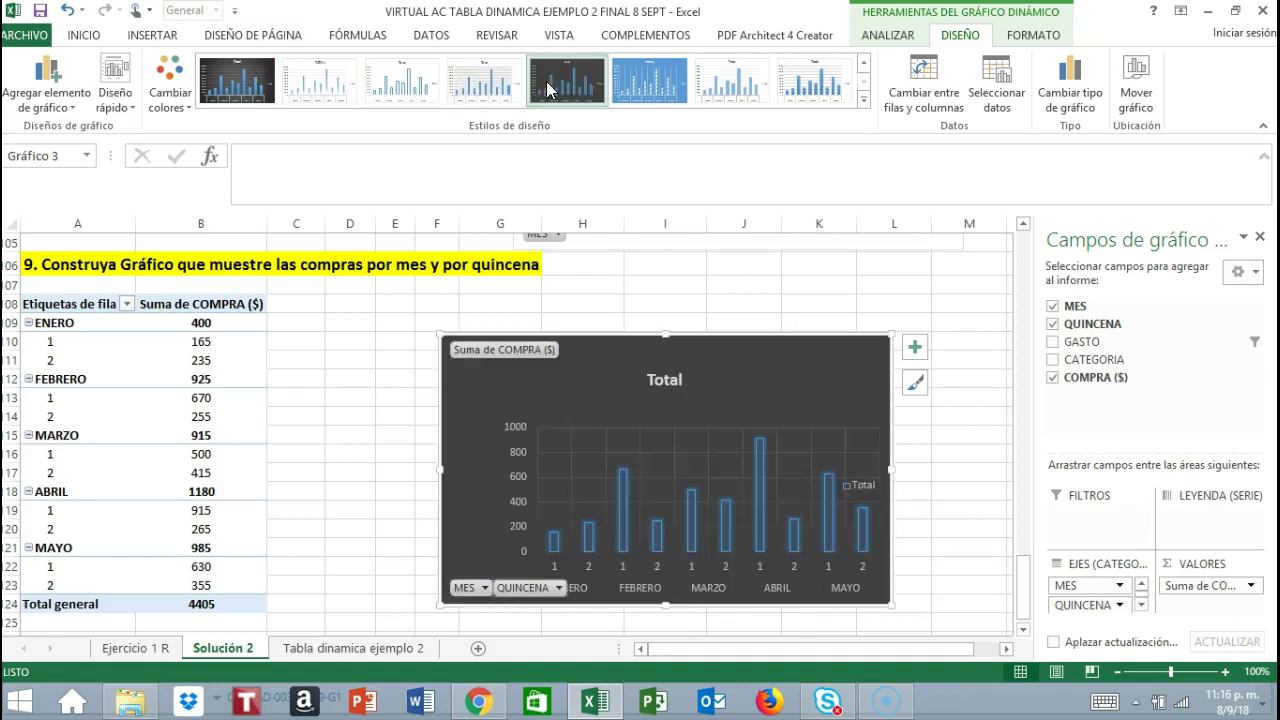
- Apply the fourth chart style, with data labels inside the columns and a gray gradient background, to the question 9 chart
click(863, 64)
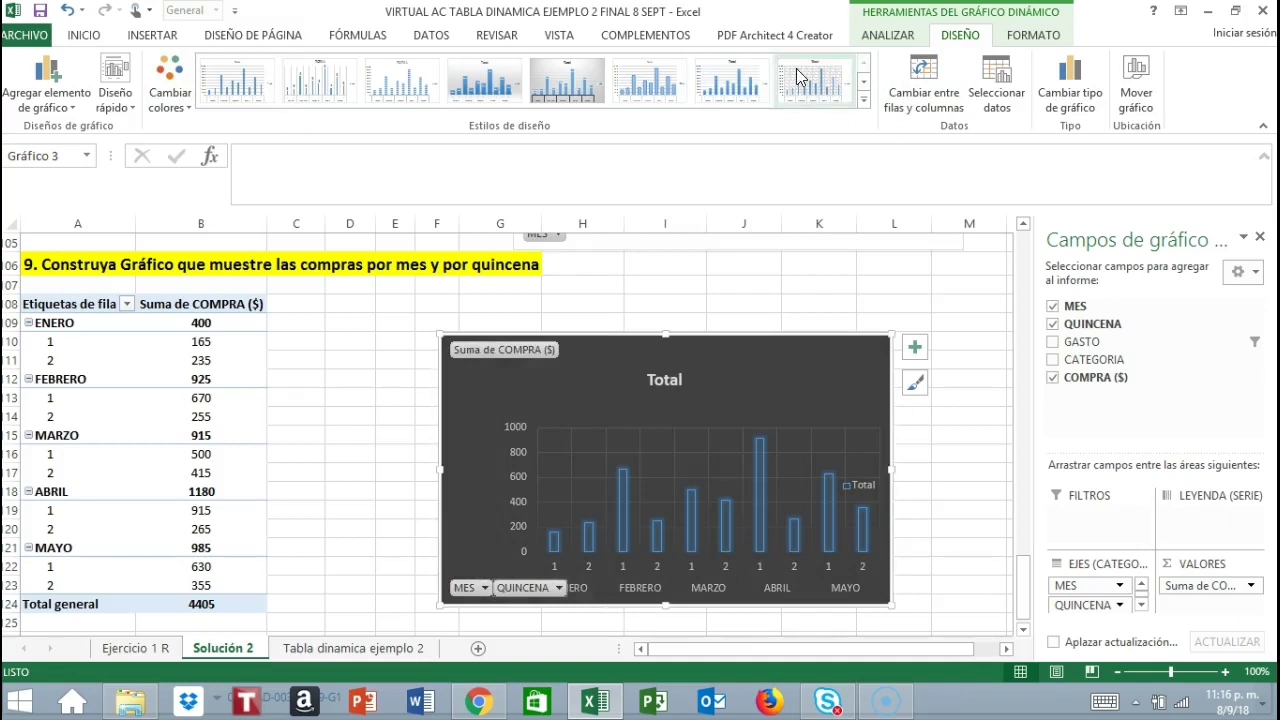
click(507, 103)
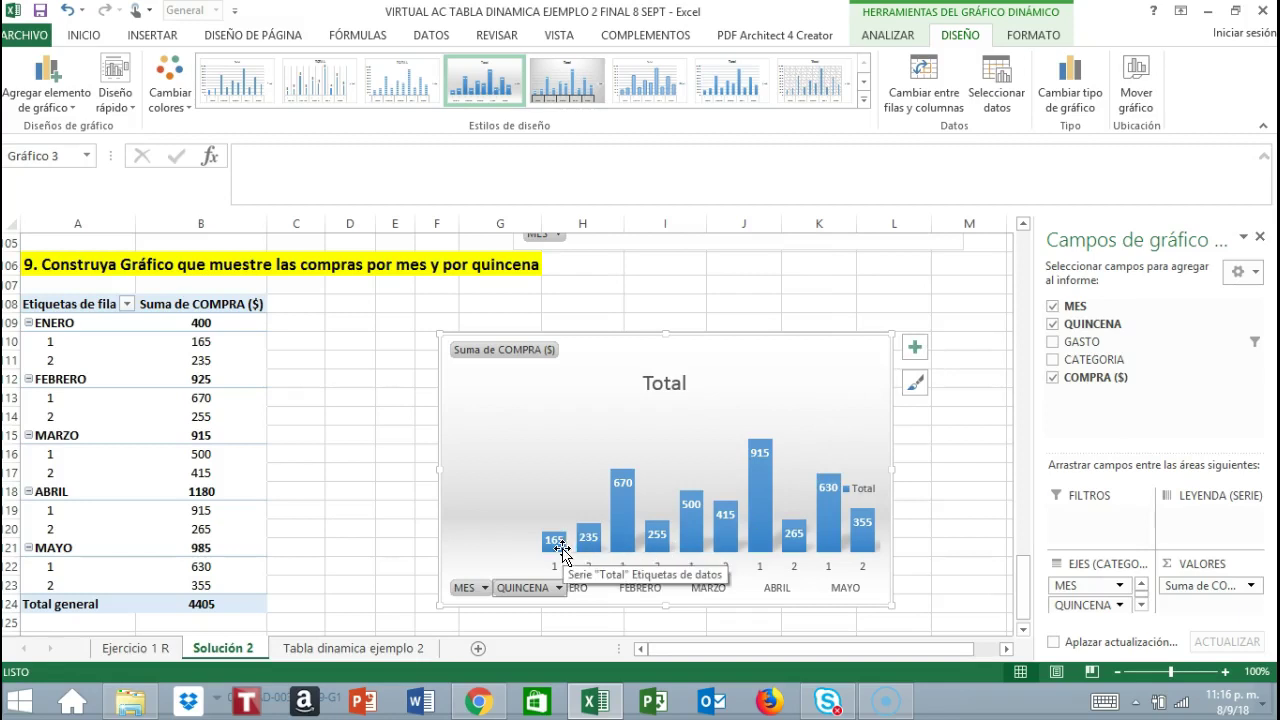
mouse_move(597, 556)
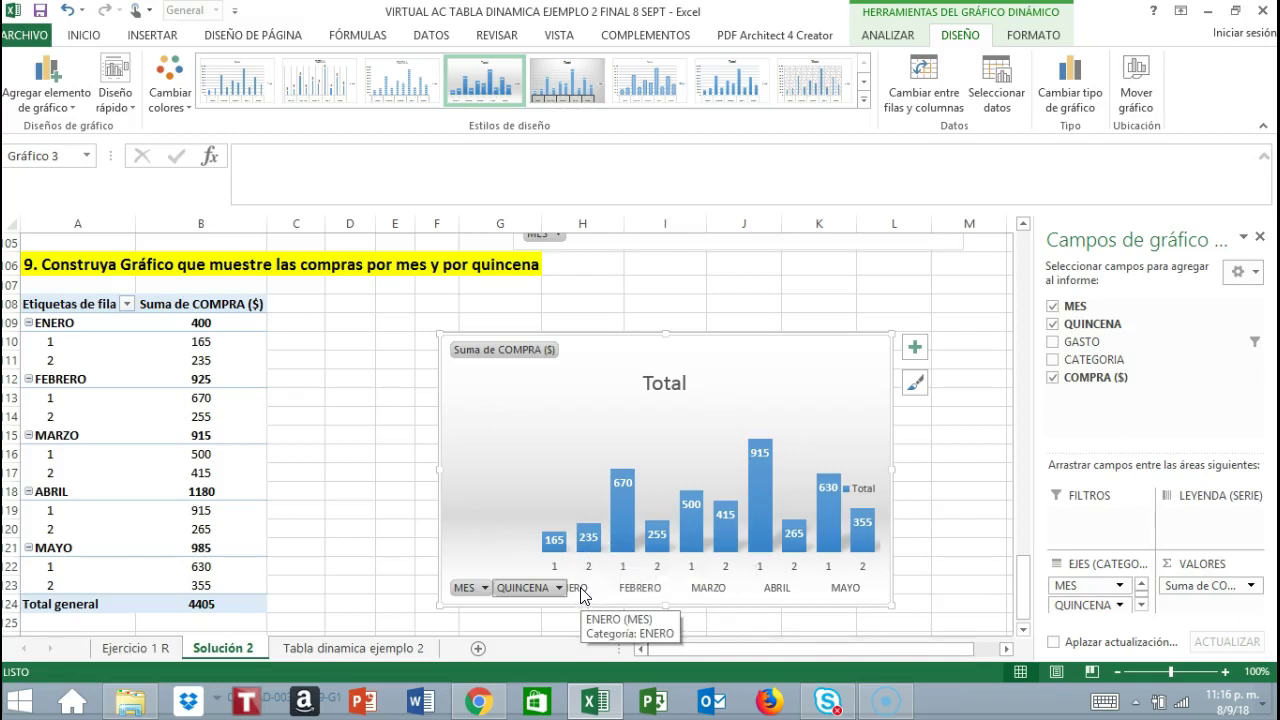
click(970, 415)
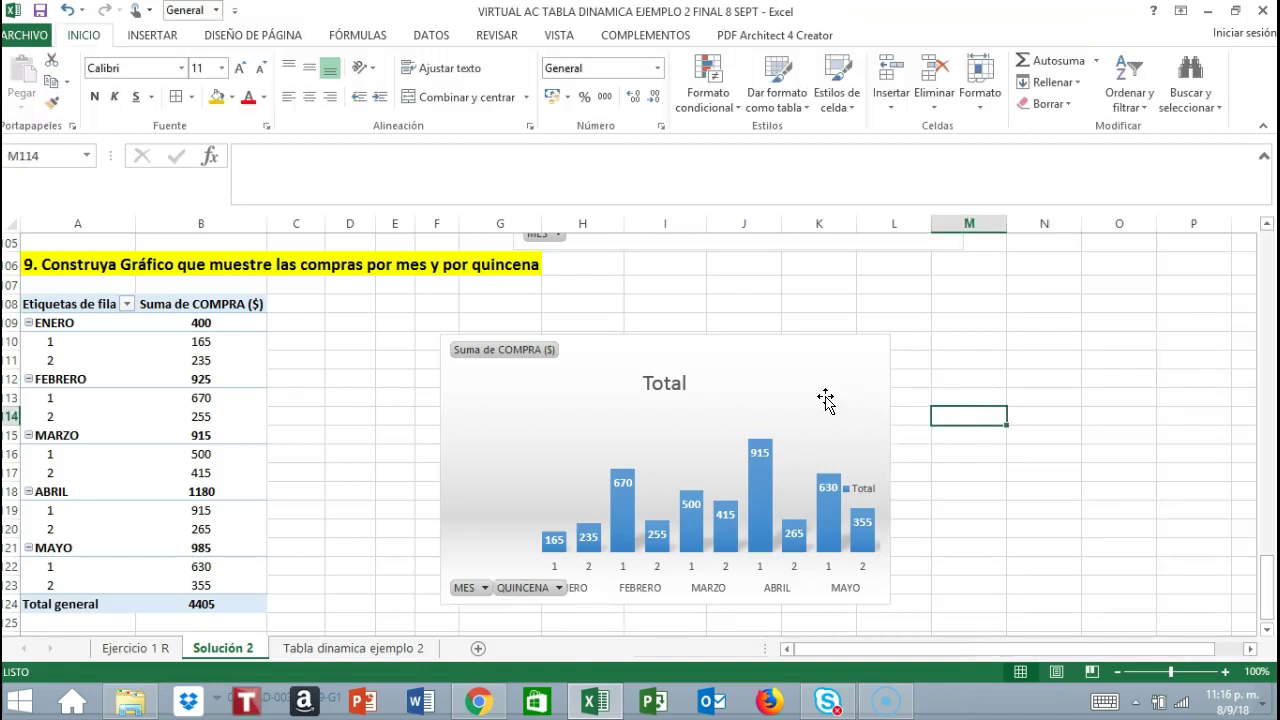